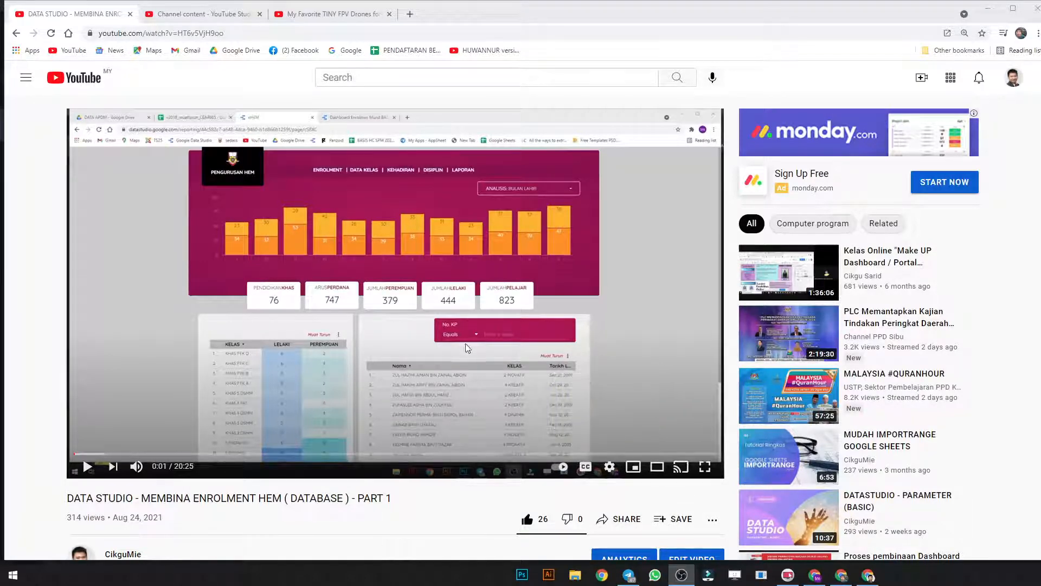
Step: Read through the viewer comments under the "DATA STUDIO - MEMBINA ENROLMENT HEM ( DATABASE ) - PART 1" video
{"action": "scroll", "coordinate": [551, 431], "scroll_direction": "down", "scroll_amount": 2}
{"action": "scroll", "coordinate": [551, 431], "scroll_direction": "up", "scroll_amount": 2}
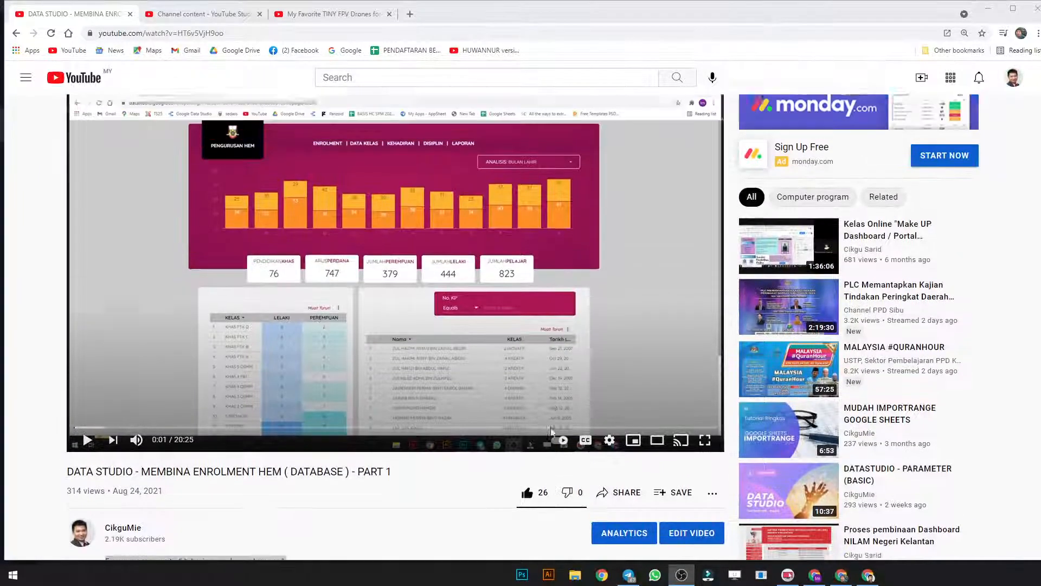
{"action": "scroll", "coordinate": [551, 431], "scroll_direction": "down", "scroll_amount": 6}
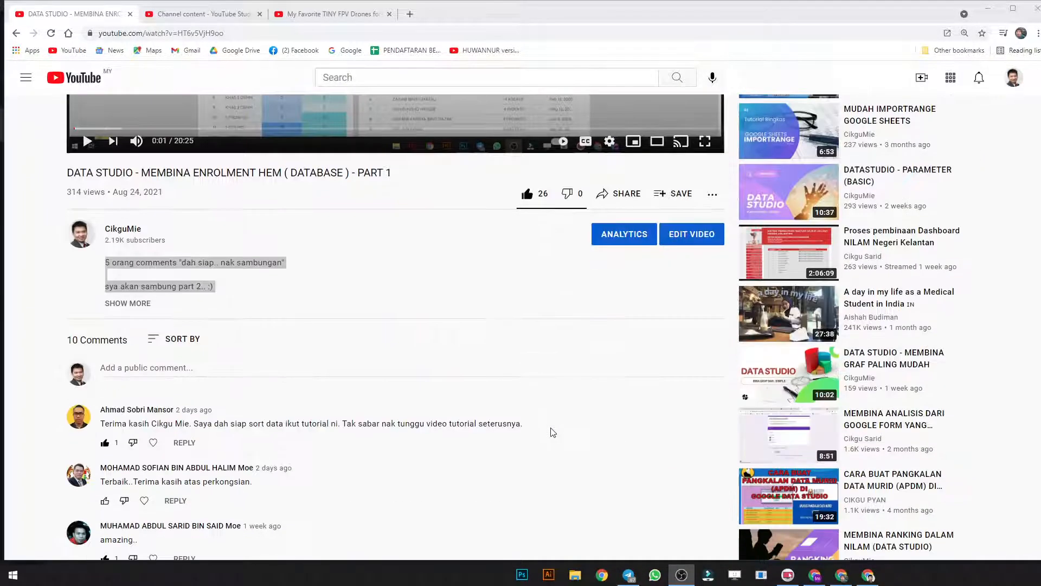
{"action": "scroll", "coordinate": [629, 390], "scroll_direction": "down", "scroll_amount": 1}
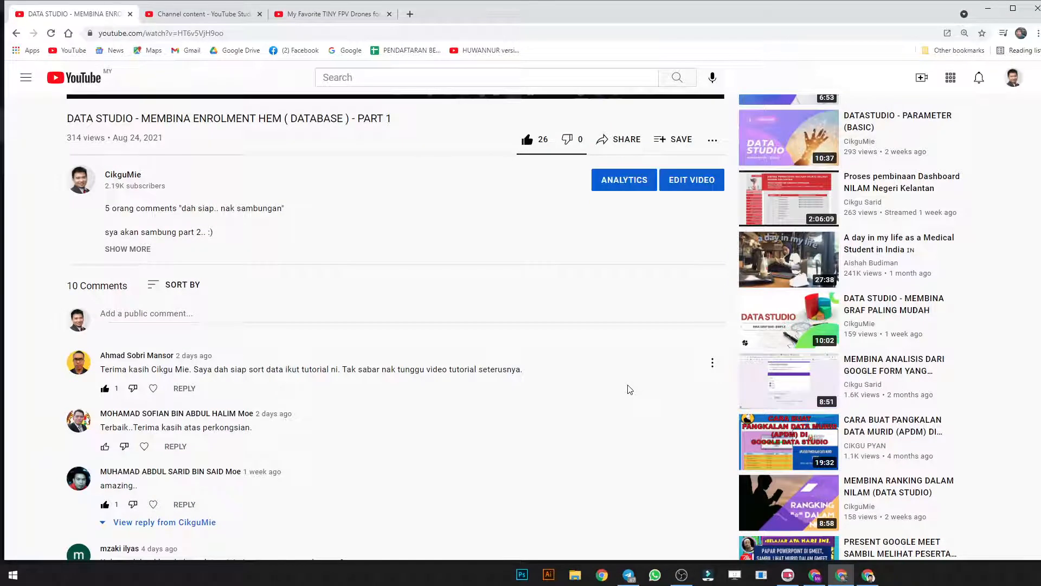
{"action": "scroll", "coordinate": [324, 464], "scroll_direction": "down", "scroll_amount": 1}
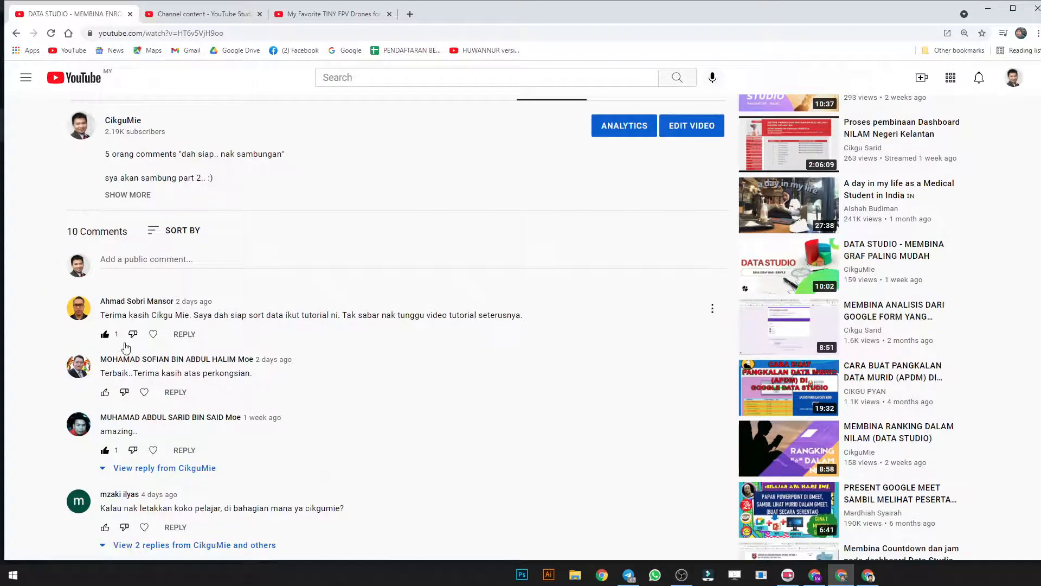
{"action": "scroll", "coordinate": [375, 344], "scroll_direction": "down", "scroll_amount": 3}
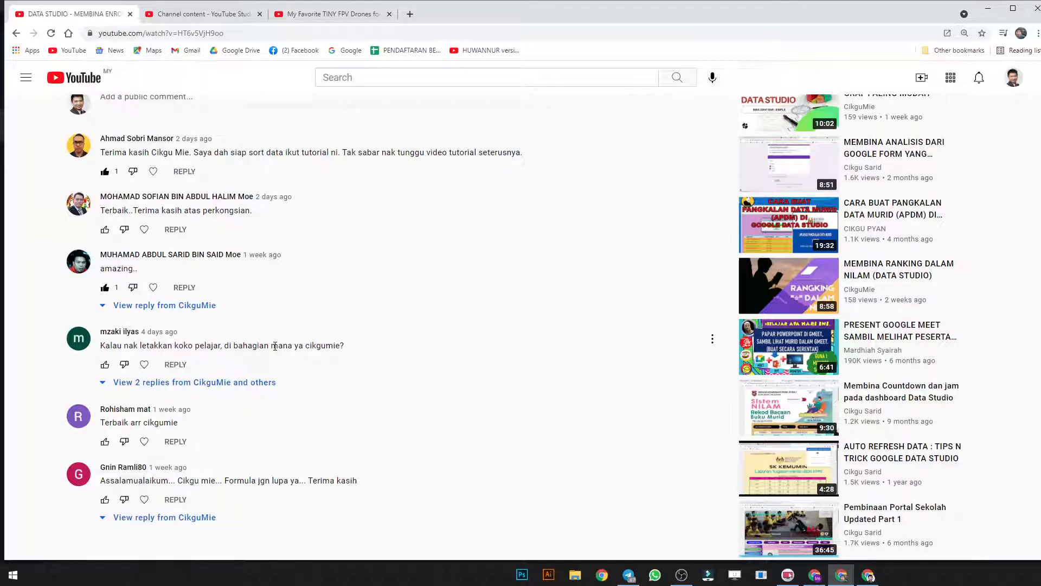
{"action": "scroll", "coordinate": [275, 346], "scroll_direction": "up", "scroll_amount": 3}
{"action": "scroll", "coordinate": [275, 350], "scroll_direction": "down", "scroll_amount": 2}
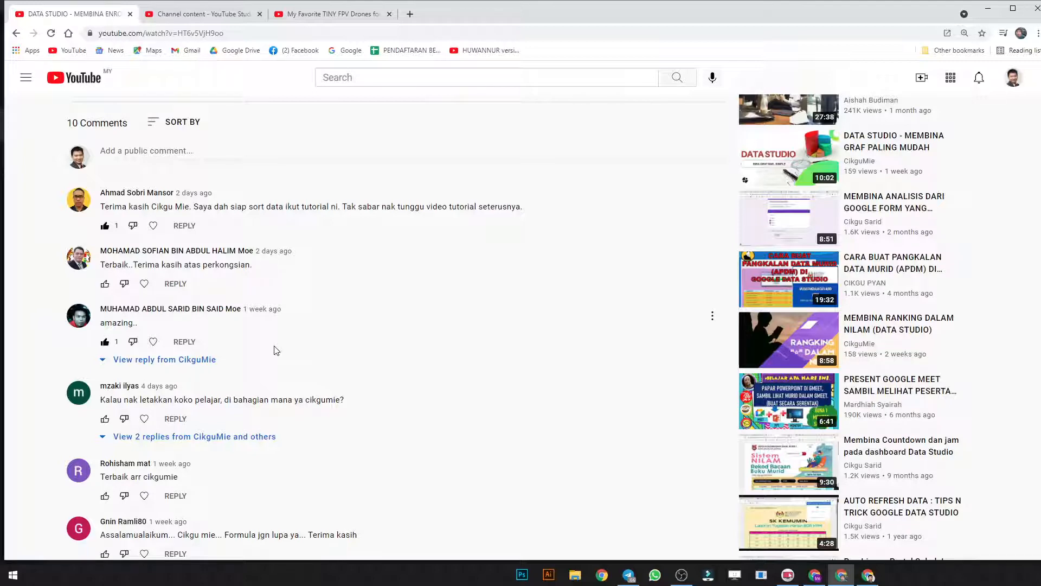
{"action": "scroll", "coordinate": [276, 350], "scroll_direction": "down", "scroll_amount": 1}
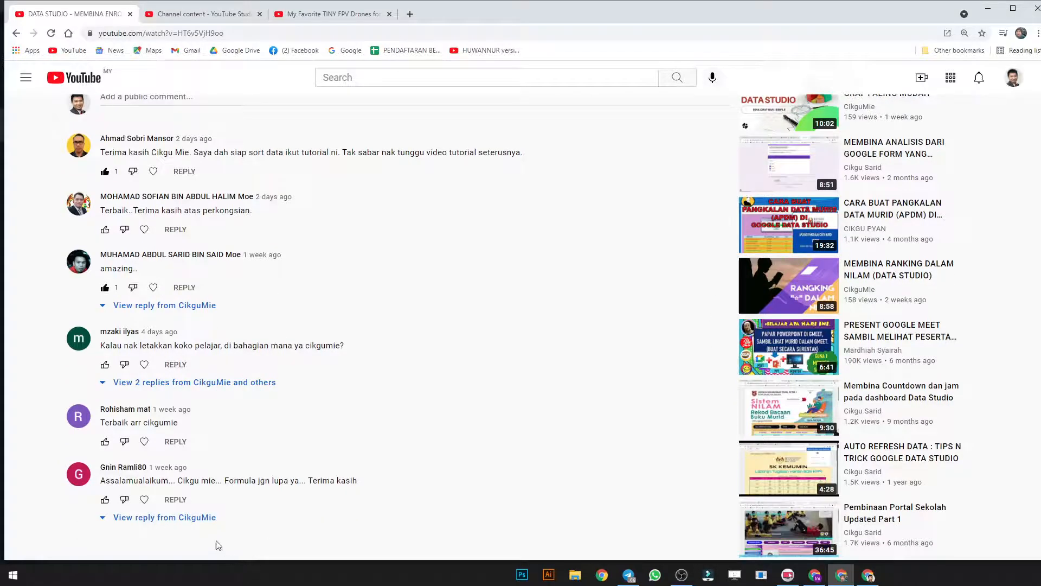
{"action": "scroll", "coordinate": [502, 423], "scroll_direction": "up", "scroll_amount": 4}
{"action": "scroll", "coordinate": [503, 424], "scroll_direction": "down", "scroll_amount": 4}
{"action": "scroll", "coordinate": [407, 455], "scroll_direction": "up", "scroll_amount": 7}
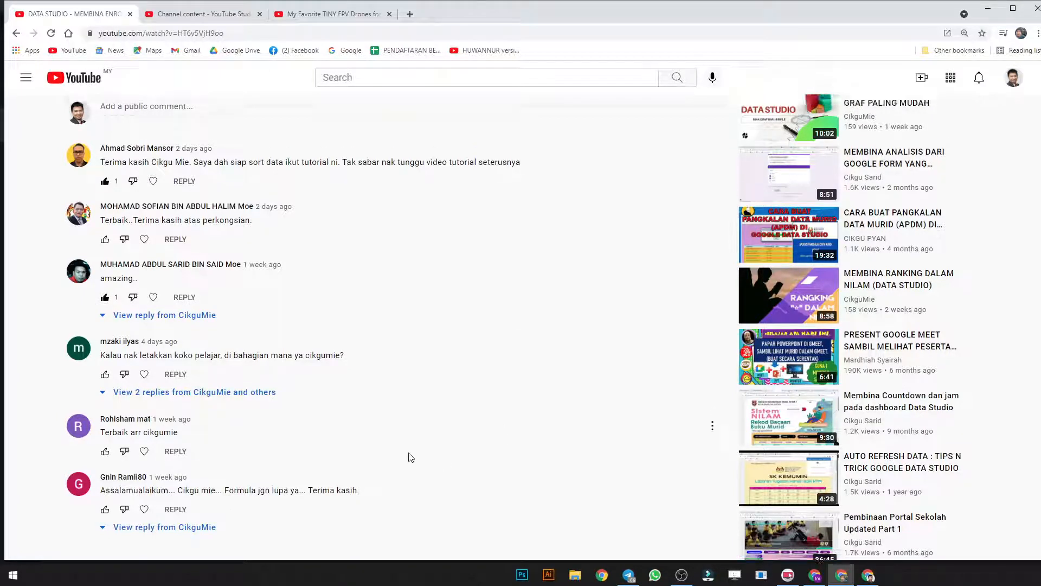
Step: Expand and collapse the video description, and show the reply to the last comment
{"action": "left_click", "coordinate": [154, 413]}
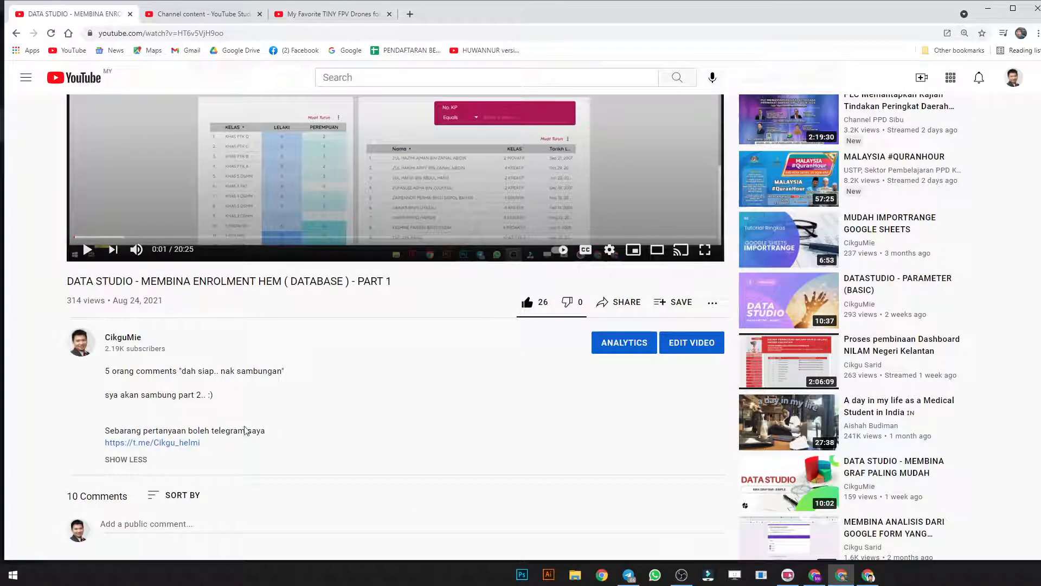
{"action": "scroll", "coordinate": [146, 418], "scroll_direction": "down", "scroll_amount": 1}
{"action": "left_click", "coordinate": [138, 413]}
{"action": "scroll", "coordinate": [300, 372], "scroll_direction": "up", "scroll_amount": 4}
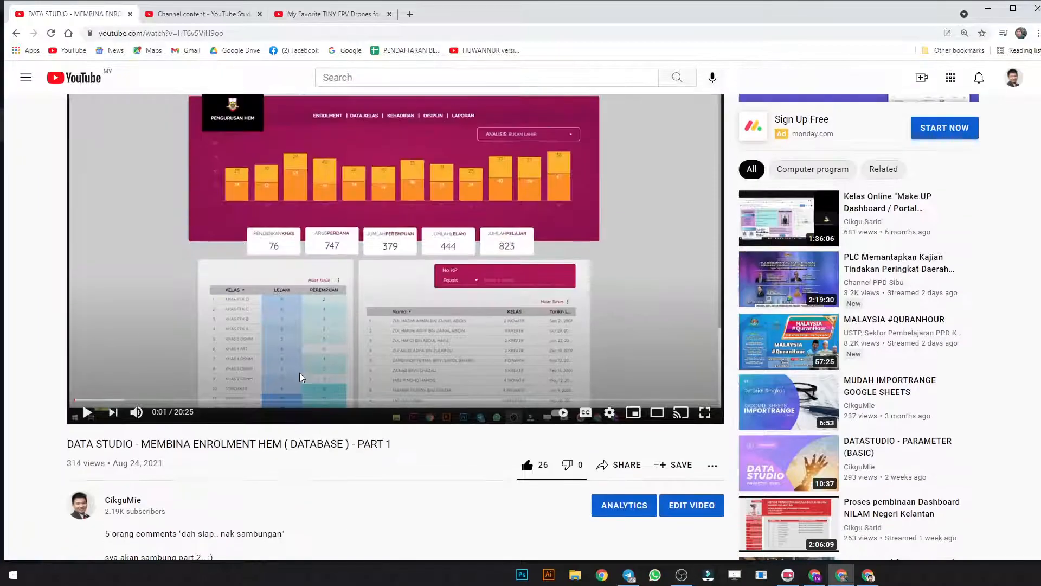
{"action": "scroll", "coordinate": [299, 374], "scroll_direction": "down", "scroll_amount": 10}
{"action": "scroll", "coordinate": [234, 464], "scroll_direction": "down", "scroll_amount": 2}
{"action": "left_click", "coordinate": [169, 409]}
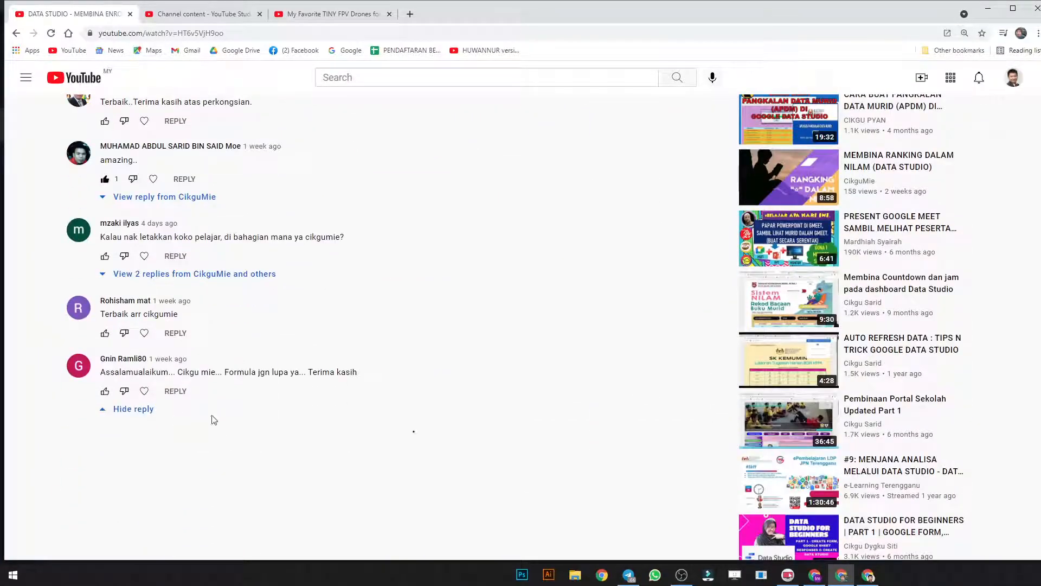
{"action": "scroll", "coordinate": [204, 437], "scroll_direction": "up", "scroll_amount": 7}
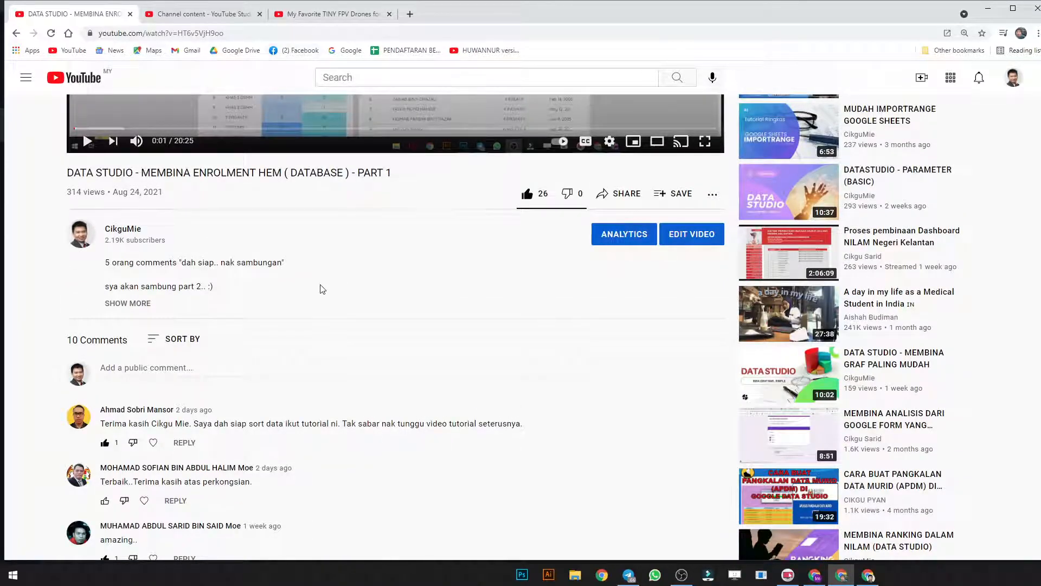
{"action": "scroll", "coordinate": [322, 289], "scroll_direction": "down", "scroll_amount": 1}
{"action": "scroll", "coordinate": [323, 295], "scroll_direction": "up", "scroll_amount": 2}
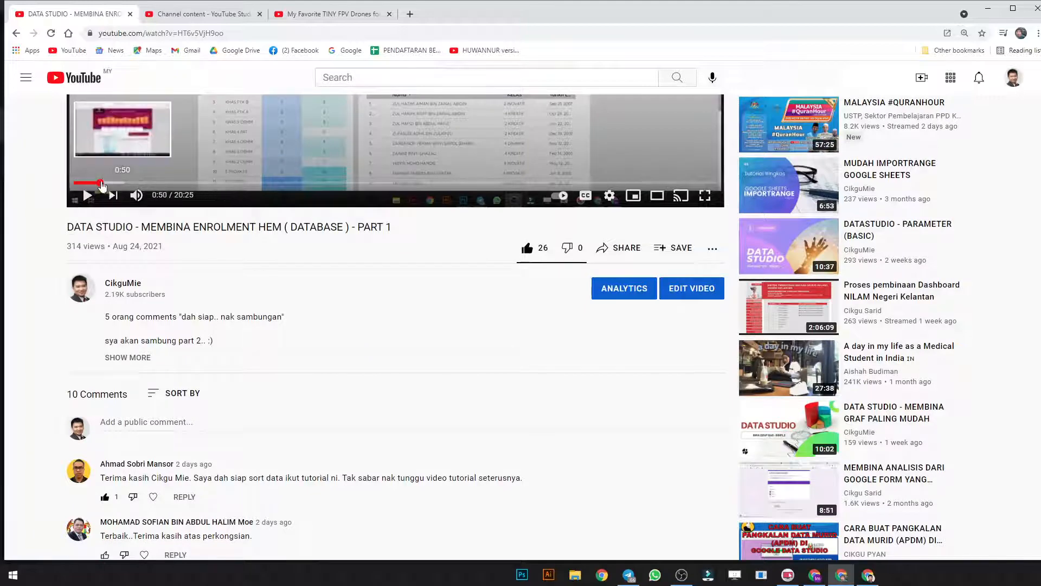
Step: Skim the Part 1 video to about 4:10, where the spreadsheet columns are highlighted, and pause it there
{"action": "left_click", "coordinate": [140, 182]}
{"action": "scroll", "coordinate": [138, 275], "scroll_direction": "up", "scroll_amount": 3}
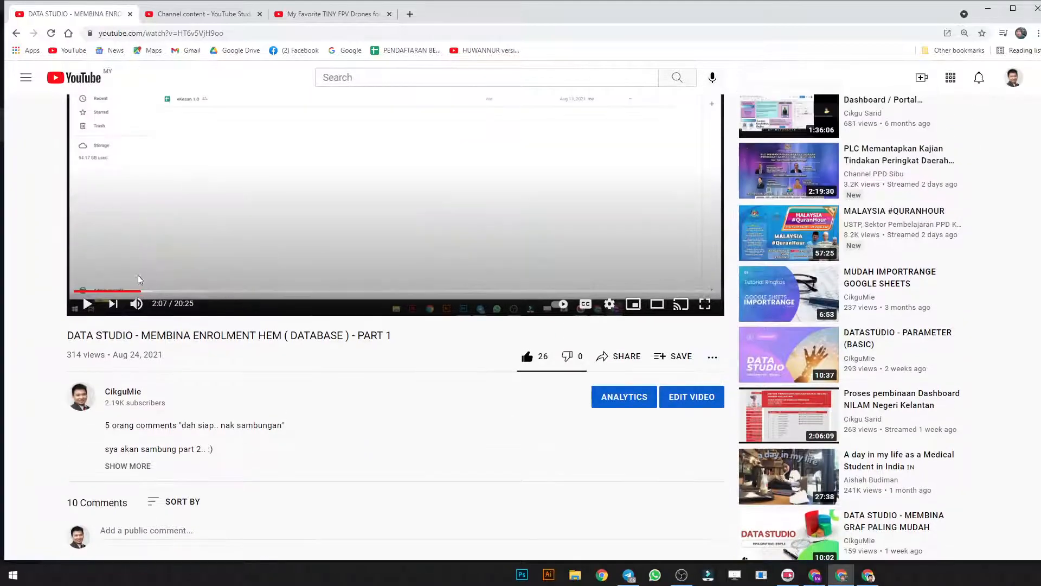
{"action": "scroll", "coordinate": [115, 343], "scroll_direction": "up", "scroll_amount": 1}
{"action": "left_click", "coordinate": [132, 339]}
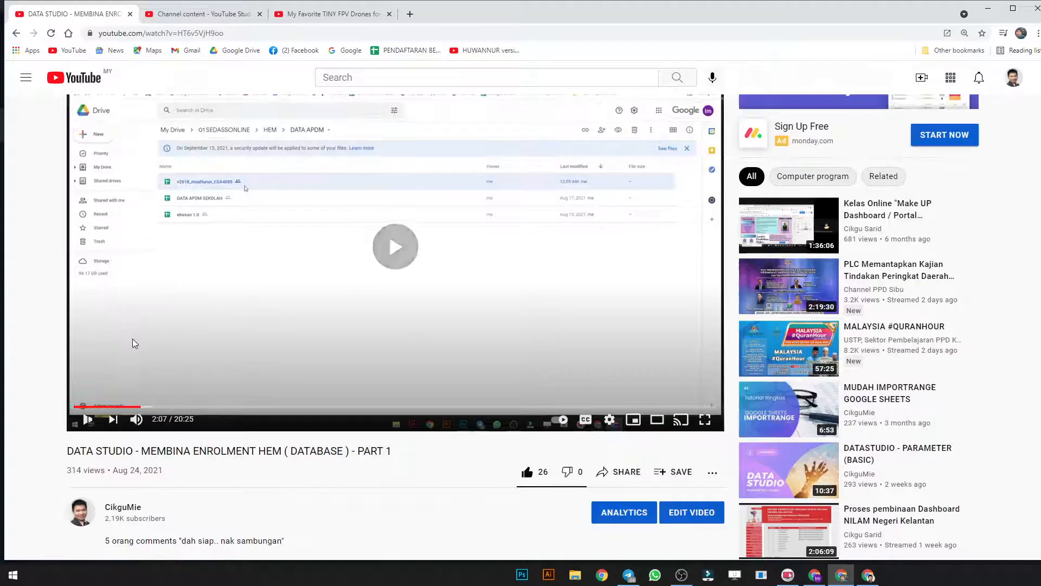
{"action": "left_click_drag", "start_coordinate": [163, 412], "coordinate": [206, 412]}
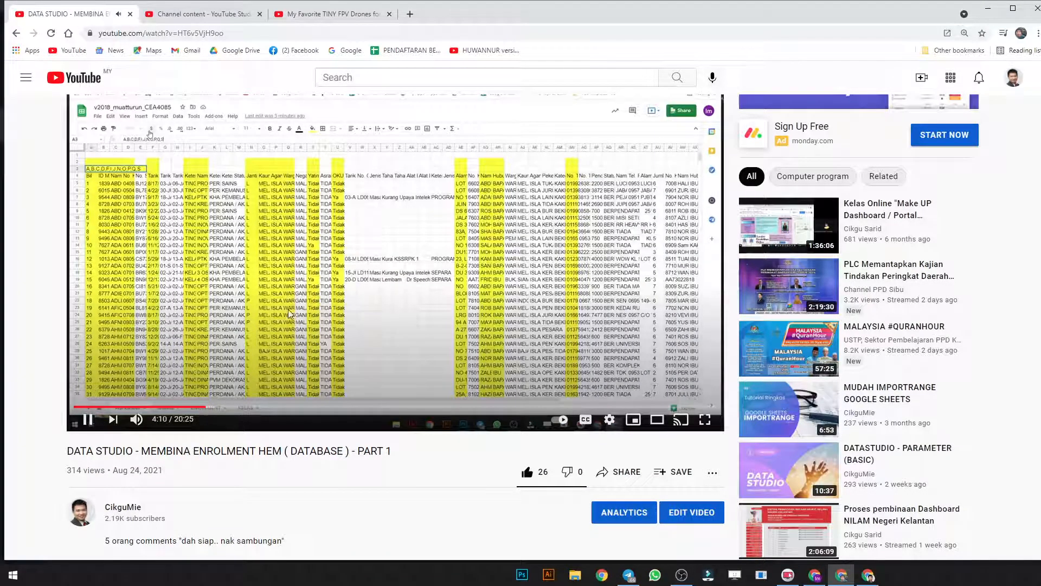
{"action": "left_click", "coordinate": [311, 278]}
{"action": "scroll", "coordinate": [360, 381], "scroll_direction": "up", "scroll_amount": 1}
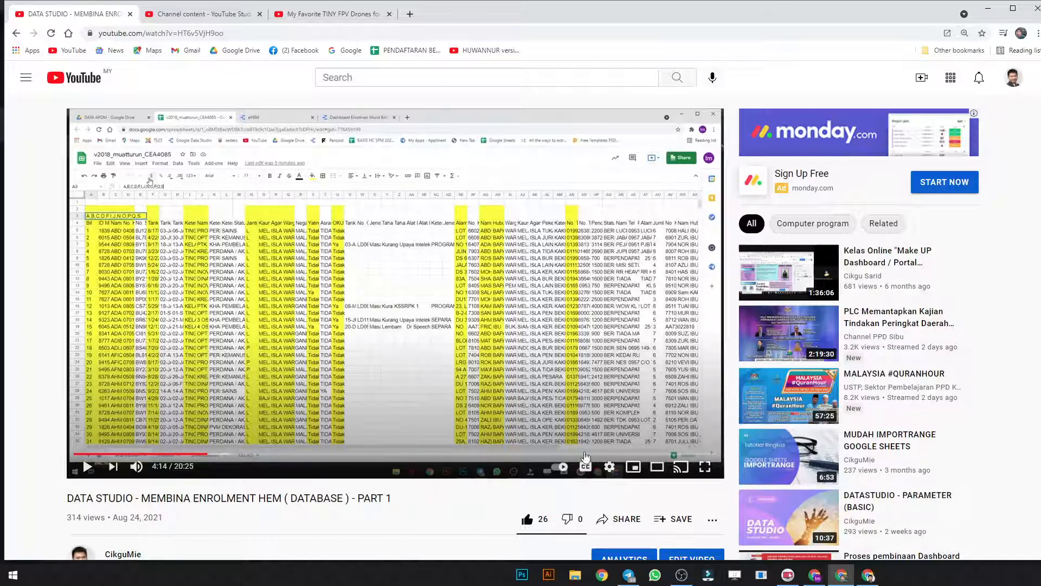
Step: Switch to the finished eHEM report in Data Studio and examine its class table and student list
{"action": "left_click", "coordinate": [815, 574]}
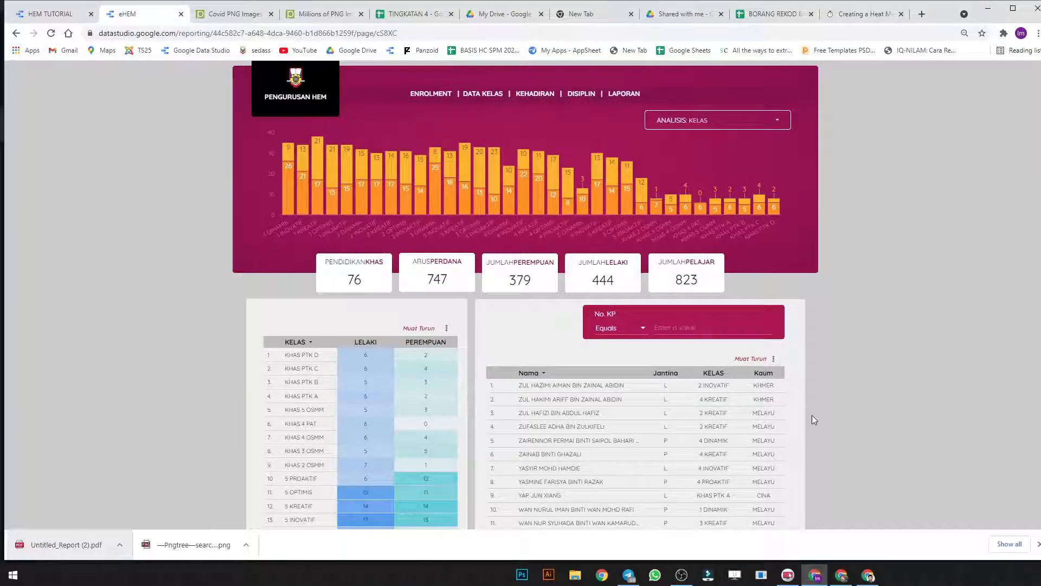
{"action": "scroll", "coordinate": [604, 418], "scroll_direction": "down", "scroll_amount": 3}
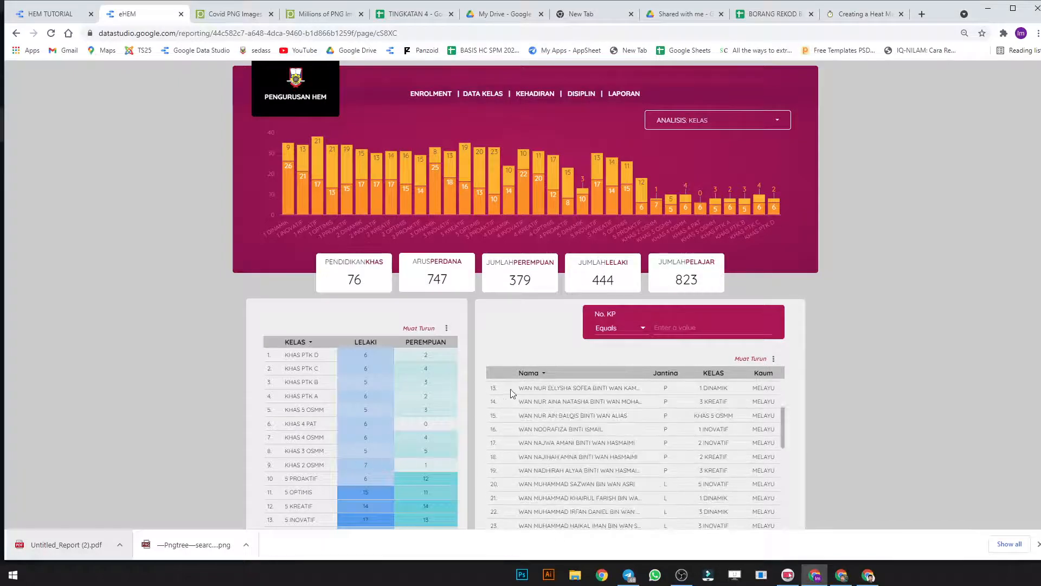
{"action": "scroll", "coordinate": [510, 390], "scroll_direction": "up", "scroll_amount": 3}
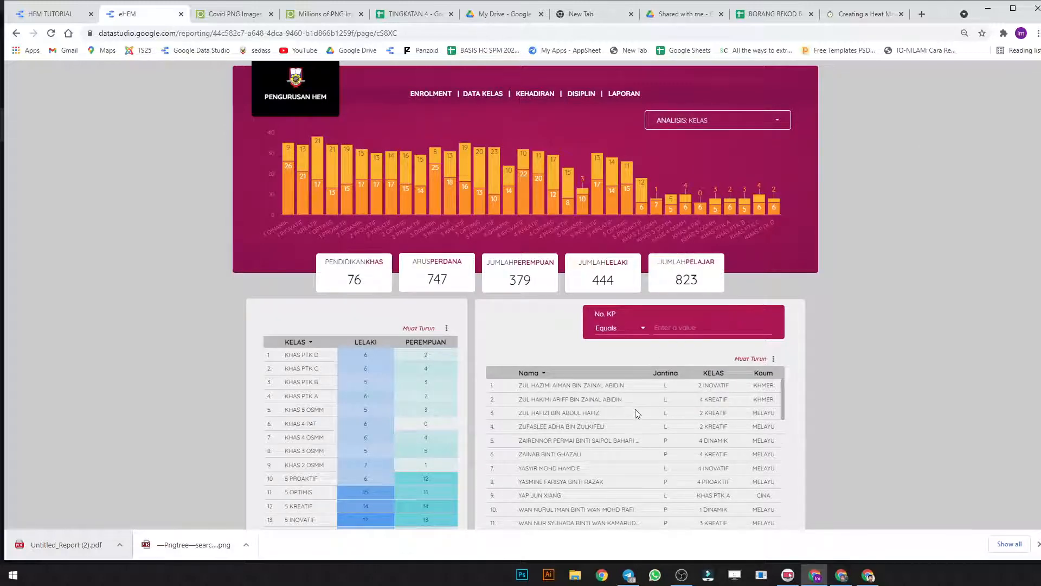
{"action": "scroll", "coordinate": [650, 423], "scroll_direction": "down", "scroll_amount": 4}
{"action": "scroll", "coordinate": [660, 428], "scroll_direction": "up", "scroll_amount": 4}
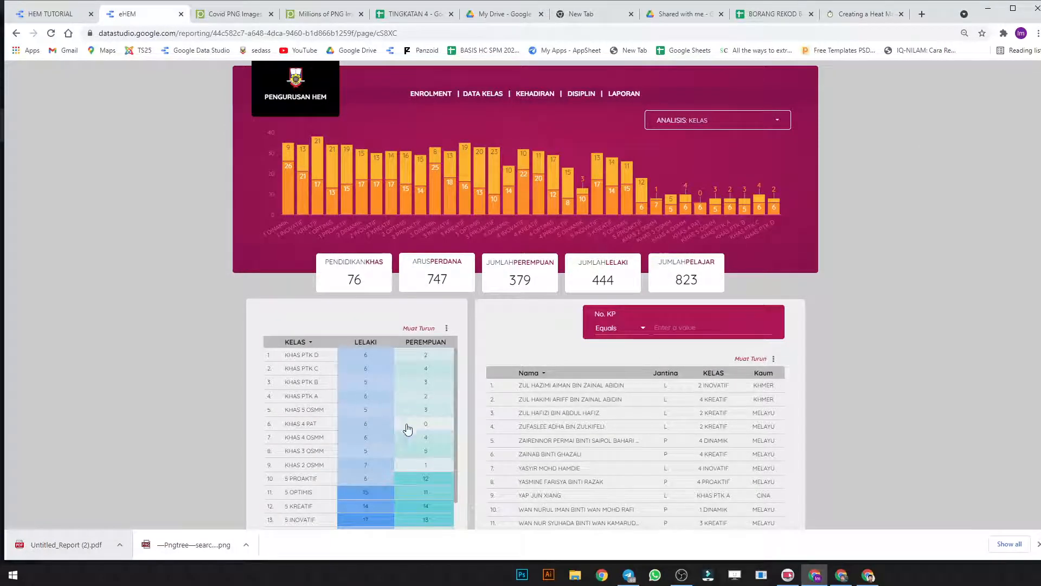
{"action": "scroll", "coordinate": [309, 457], "scroll_direction": "down", "scroll_amount": 3}
{"action": "scroll", "coordinate": [384, 442], "scroll_direction": "up", "scroll_amount": 3}
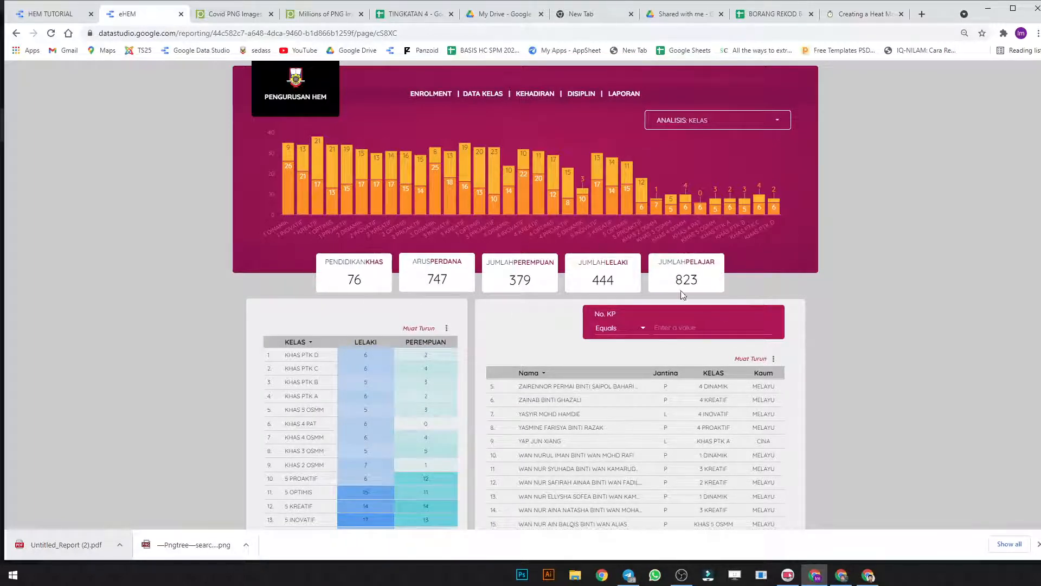
Step: Open the HEM TUTORIAL report and delete the Record Count table from its page
{"action": "left_click", "coordinate": [39, 15]}
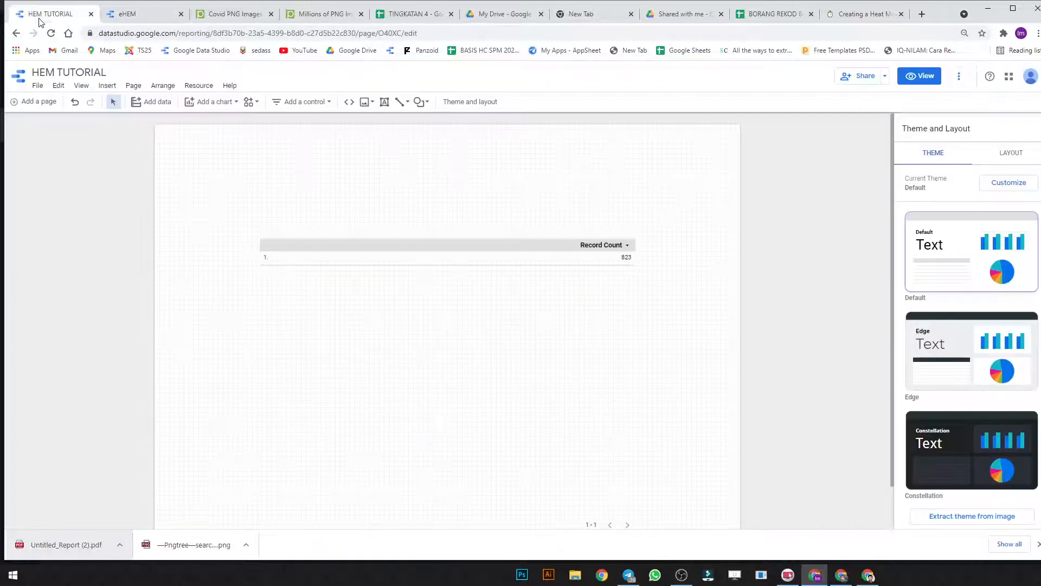
{"action": "left_click", "coordinate": [480, 258]}
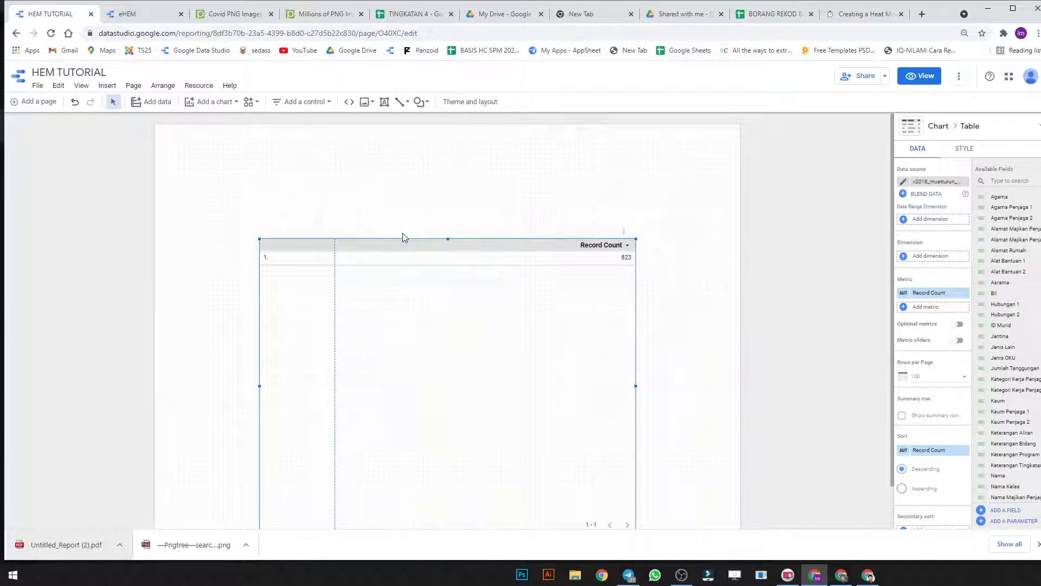
{"action": "key", "text": "Delete"}
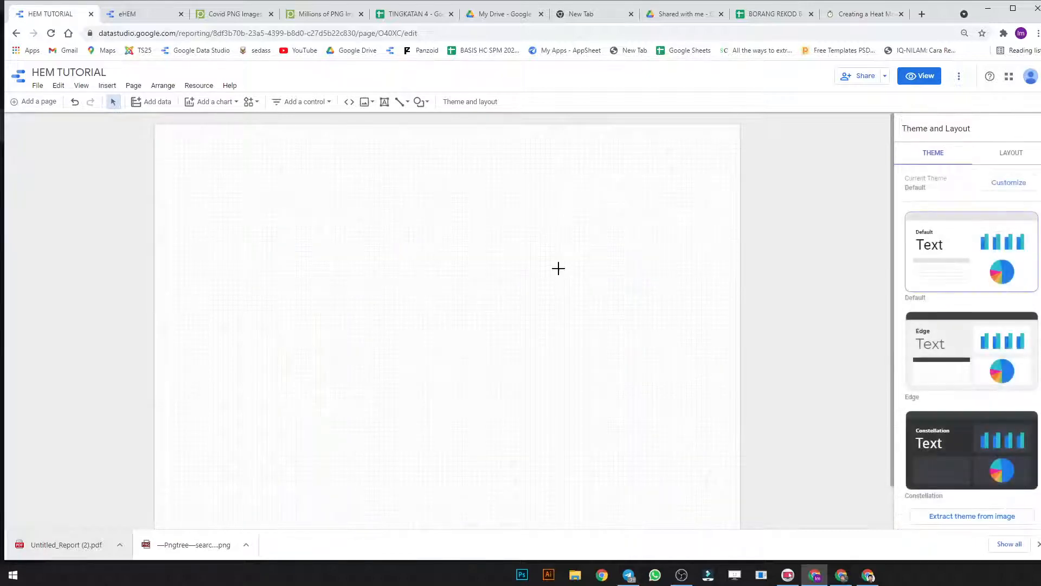
Step: Set the report's canvas height to 1400 px in the layout settings and check the page's new length
{"action": "scroll", "coordinate": [559, 272], "scroll_direction": "down", "scroll_amount": 1}
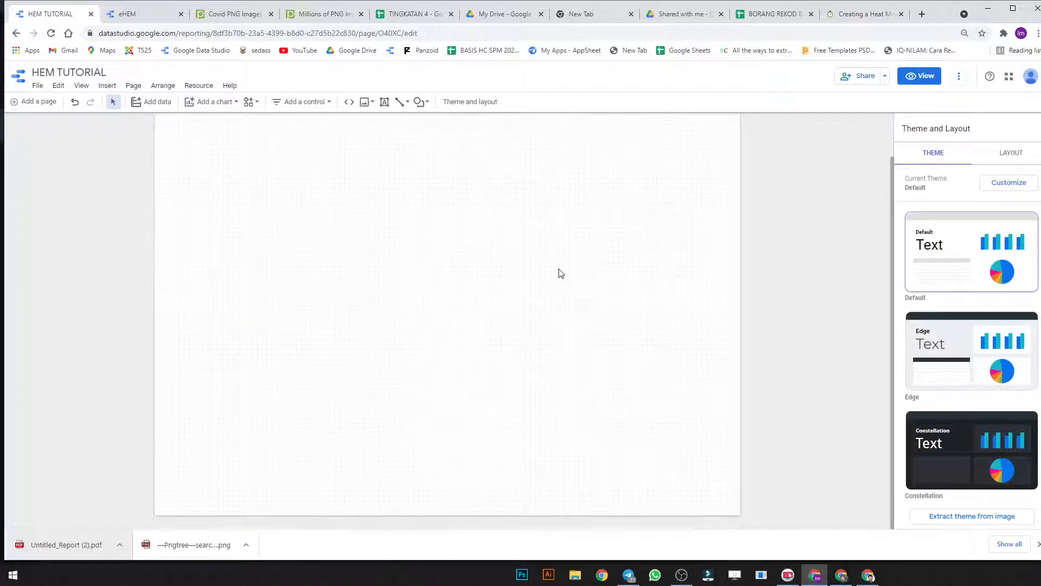
{"action": "scroll", "coordinate": [385, 240], "scroll_direction": "up", "scroll_amount": 1}
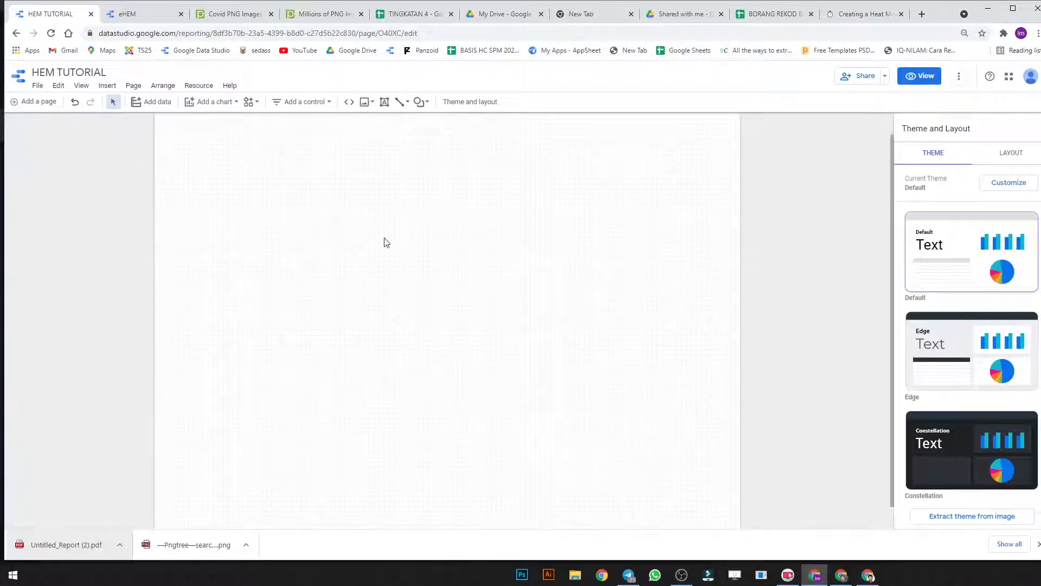
{"action": "scroll", "coordinate": [519, 353], "scroll_direction": "down", "scroll_amount": 1}
{"action": "scroll", "coordinate": [504, 318], "scroll_direction": "up", "scroll_amount": 1}
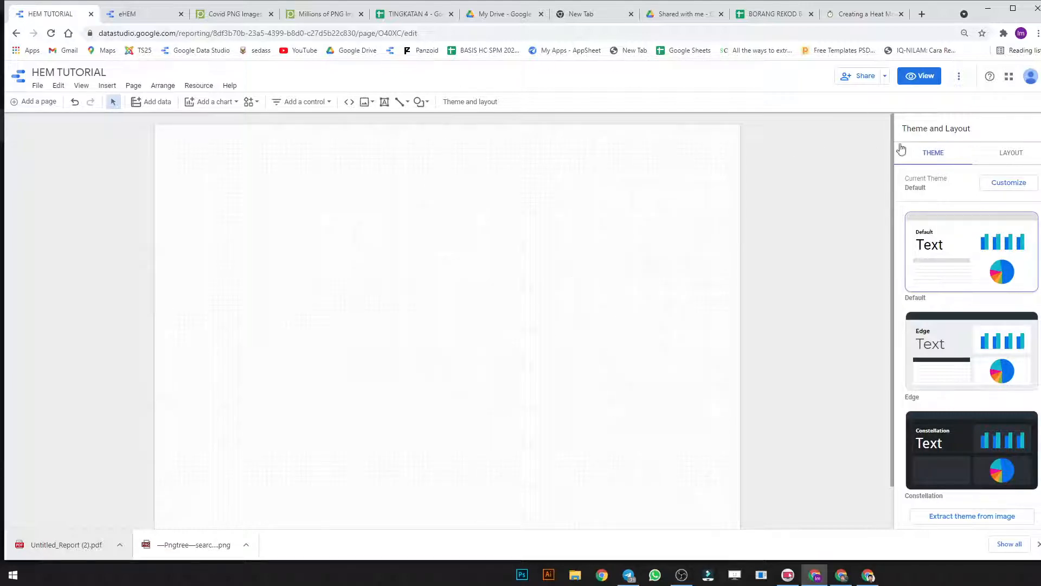
{"action": "left_click", "coordinate": [997, 154]}
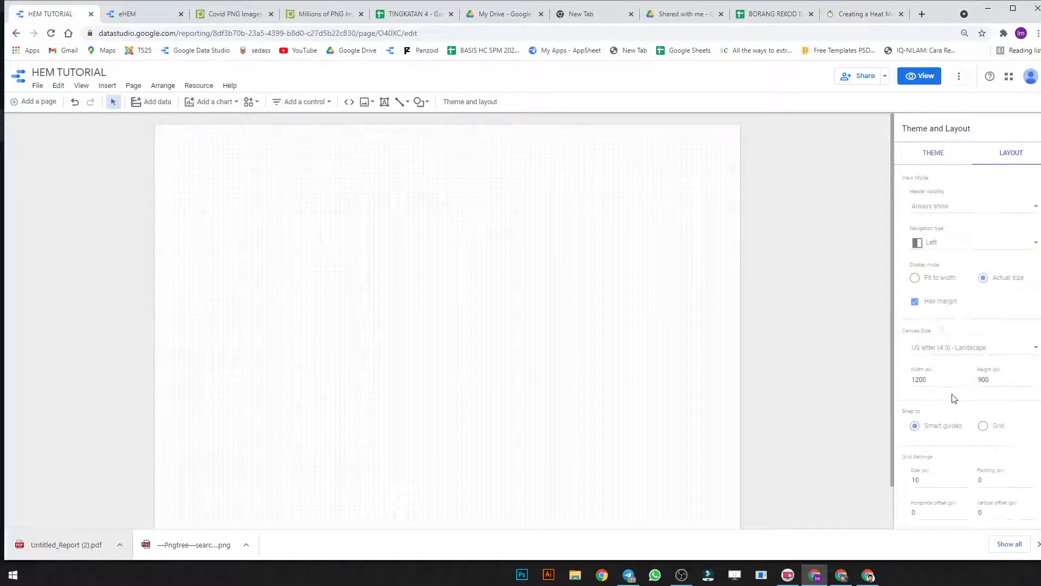
{"action": "left_click_drag", "start_coordinate": [965, 381], "coordinate": [813, 378]}
{"action": "left_click_drag", "start_coordinate": [1000, 381], "coordinate": [808, 388]}
{"action": "scroll", "coordinate": [302, 272], "scroll_direction": "down", "scroll_amount": 1}
{"action": "scroll", "coordinate": [217, 217], "scroll_direction": "up", "scroll_amount": 1}
{"action": "scroll", "coordinate": [775, 463], "scroll_direction": "down", "scroll_amount": 1}
{"action": "scroll", "coordinate": [744, 150], "scroll_direction": "up", "scroll_amount": 1}
{"action": "scroll", "coordinate": [746, 445], "scroll_direction": "down", "scroll_amount": 1}
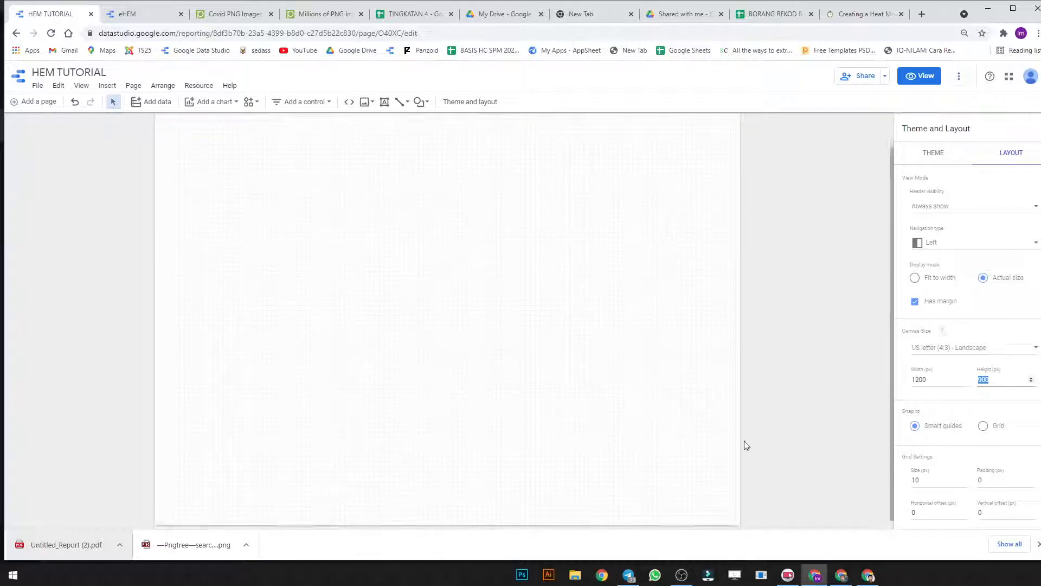
{"action": "scroll", "coordinate": [751, 423], "scroll_direction": "up", "scroll_amount": 1}
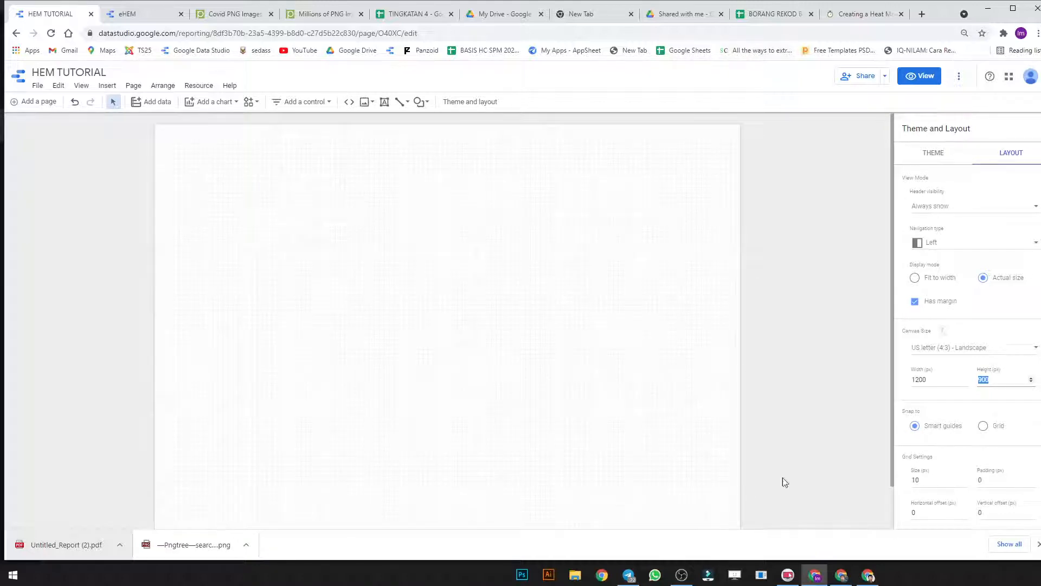
{"action": "double_click", "coordinate": [983, 380]}
{"action": "type", "text": "1400"}
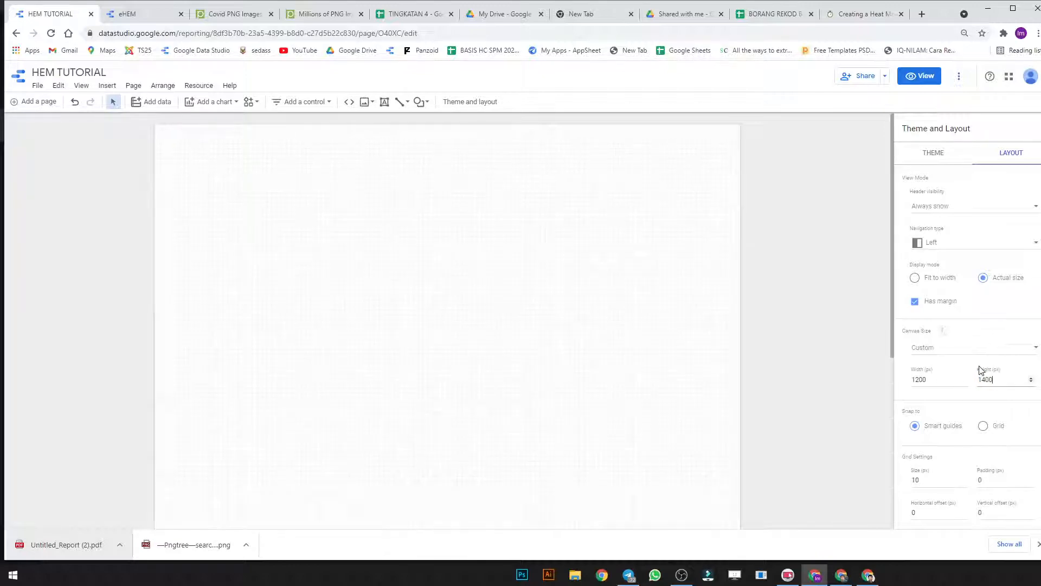
{"action": "scroll", "coordinate": [746, 319], "scroll_direction": "down", "scroll_amount": 5}
{"action": "scroll", "coordinate": [749, 320], "scroll_direction": "up", "scroll_amount": 5}
Step: Preview the blank report at actual size, change its display mode to Fit to width, and preview it again
{"action": "double_click", "coordinate": [946, 386]}
{"action": "double_click", "coordinate": [915, 381]}
{"action": "left_click", "coordinate": [914, 81]}
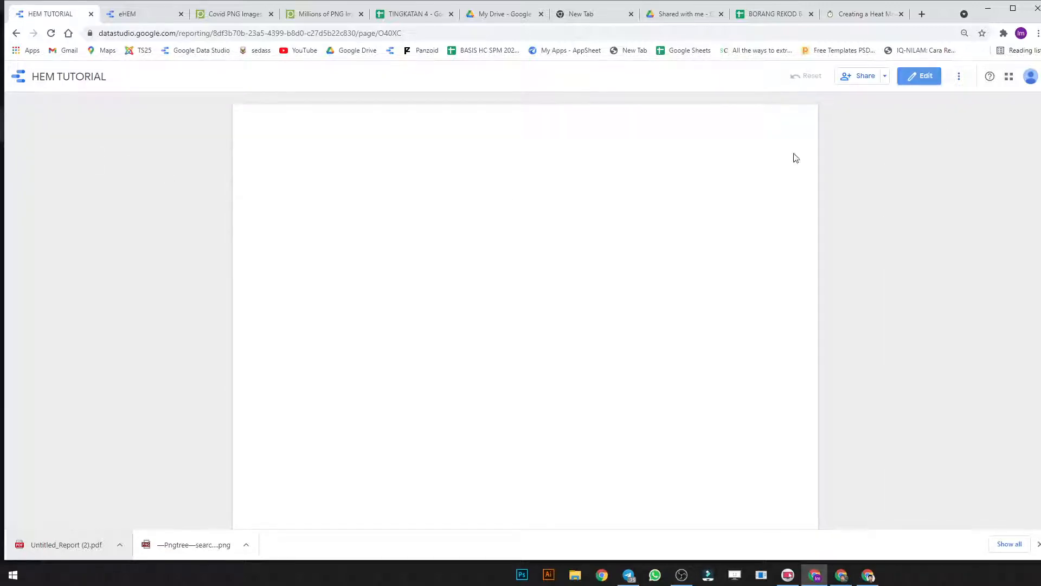
{"action": "left_click", "coordinate": [917, 83]}
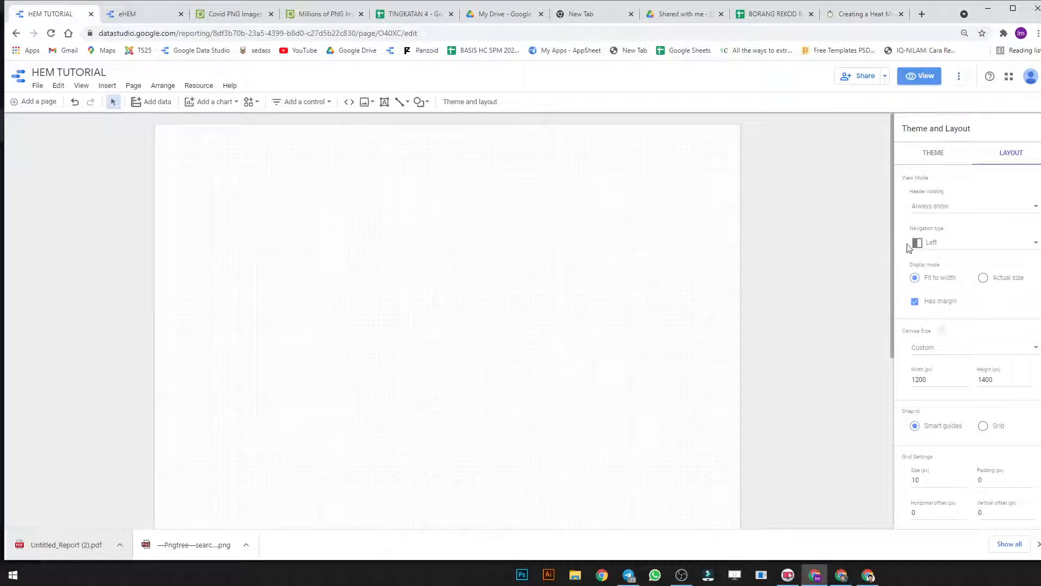
{"action": "left_click", "coordinate": [920, 77]}
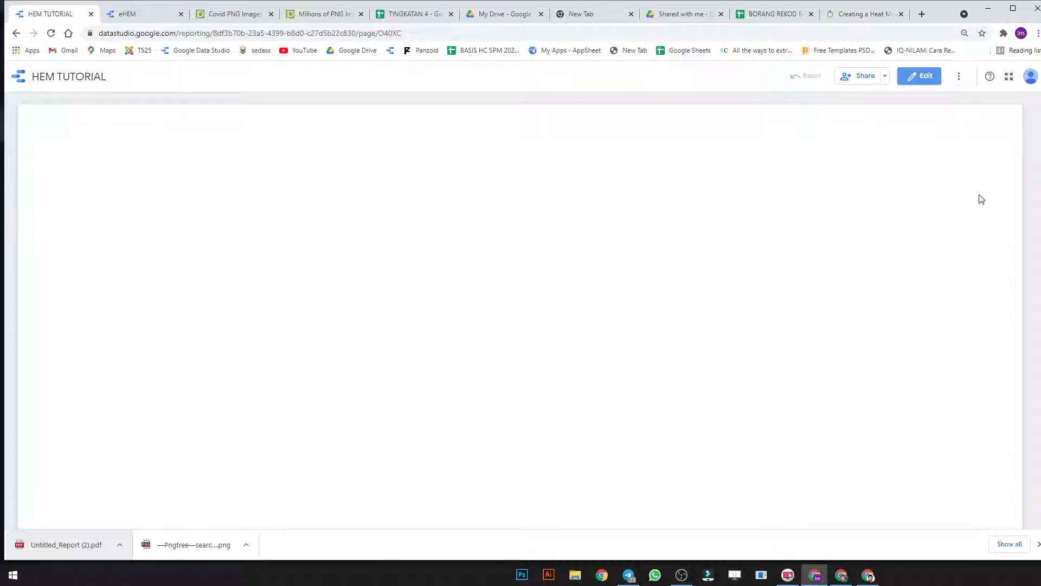
Step: Set the report's display mode back to Actual size, preview the page, and return to editing
{"action": "left_click", "coordinate": [920, 76]}
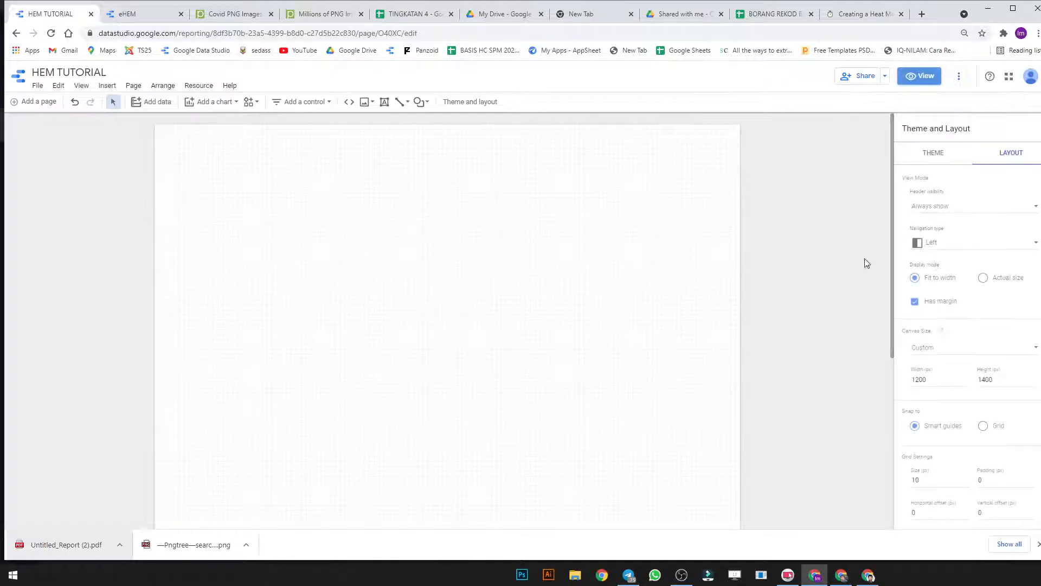
{"action": "left_click", "coordinate": [984, 277]}
{"action": "left_click", "coordinate": [917, 76]}
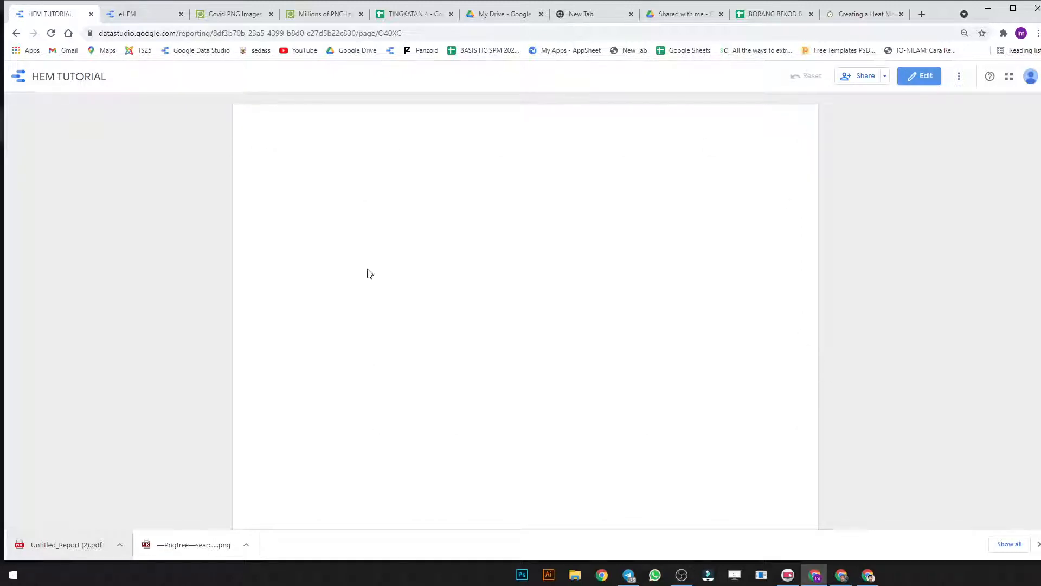
{"action": "left_click", "coordinate": [907, 80]}
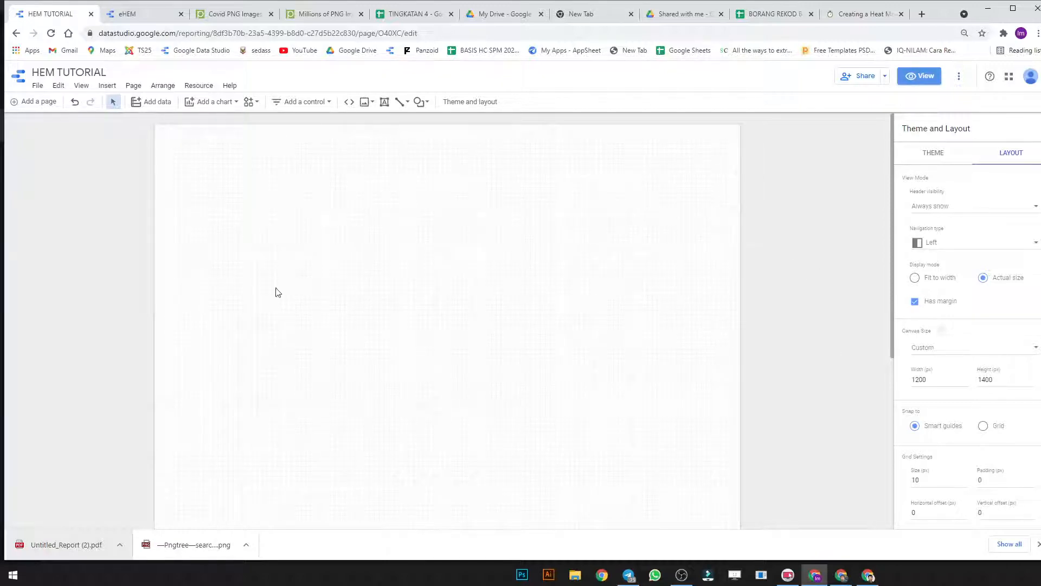
Step: Draw a rectangle as a banner at the top of the page and fit its sides to the page width
{"action": "left_click", "coordinate": [421, 102]}
{"action": "left_click", "coordinate": [435, 127]}
{"action": "left_click_drag", "start_coordinate": [165, 123], "coordinate": [738, 321]}
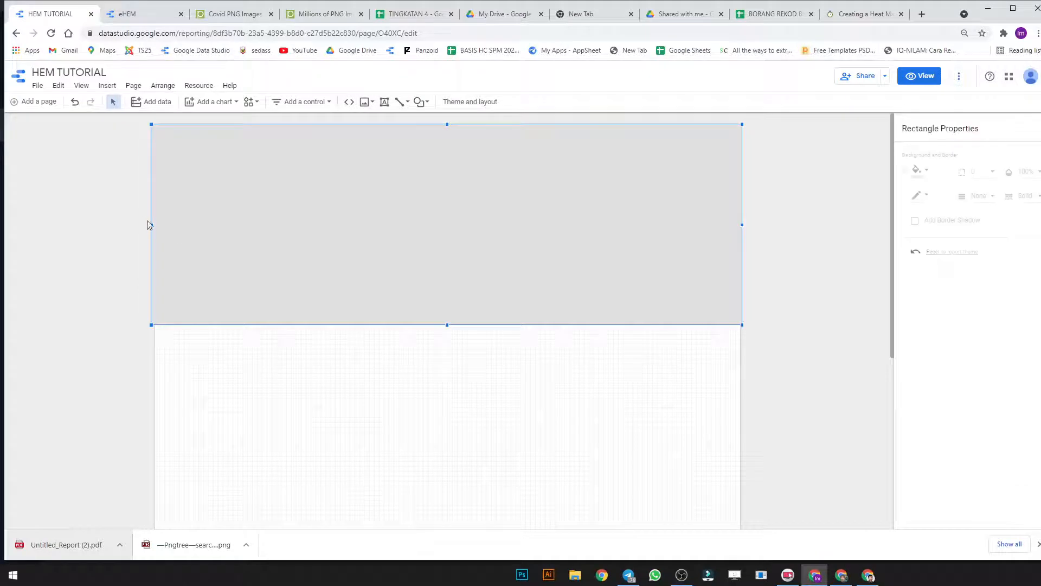
{"action": "left_click_drag", "start_coordinate": [151, 225], "coordinate": [154, 226]}
{"action": "left_click_drag", "start_coordinate": [742, 225], "coordinate": [741, 224]}
Step: Fill the banner rectangle with dark pink
{"action": "left_click", "coordinate": [918, 171]}
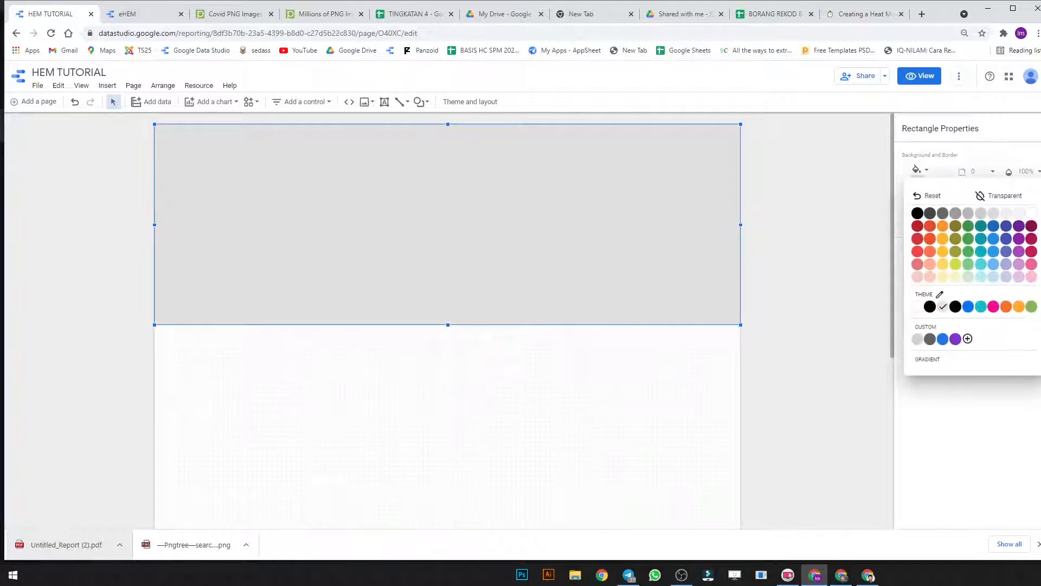
{"action": "left_click", "coordinate": [1032, 252]}
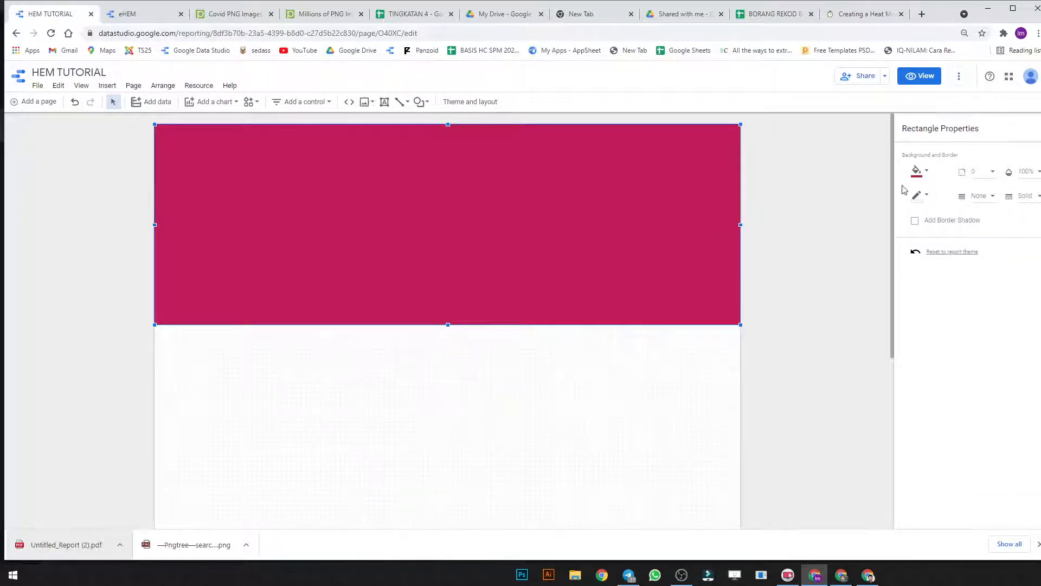
{"action": "left_click", "coordinate": [601, 230]}
{"action": "left_click", "coordinate": [627, 374]}
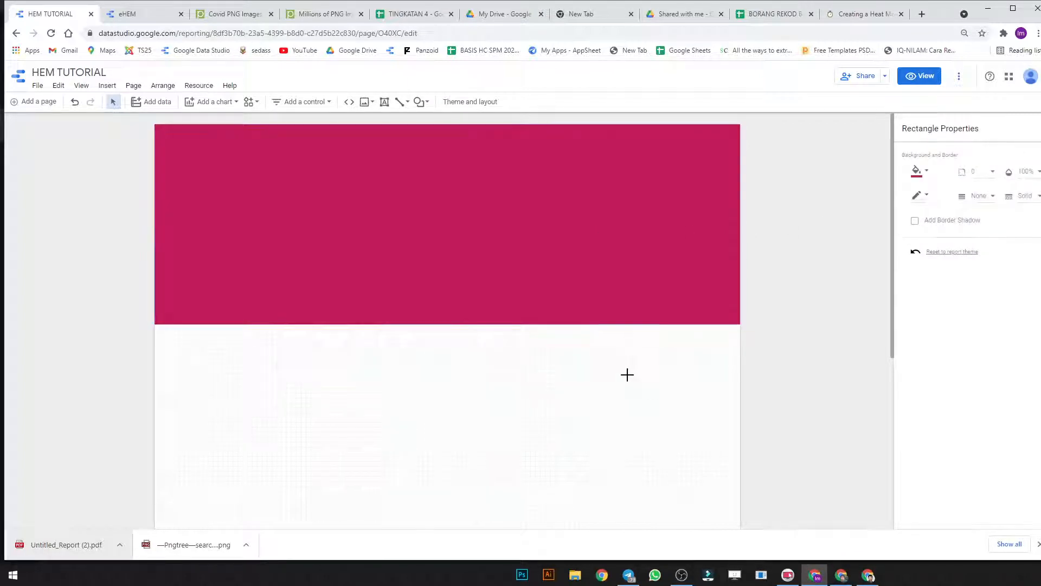
Step: Set the banner rectangle's border radius to 5
{"action": "left_click", "coordinate": [457, 270]}
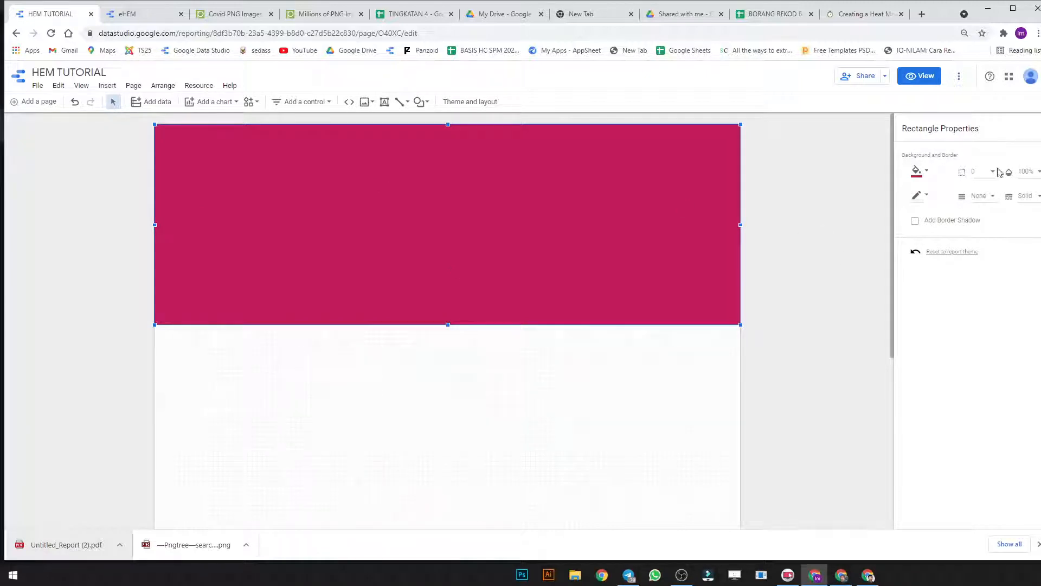
{"action": "left_click", "coordinate": [985, 173]}
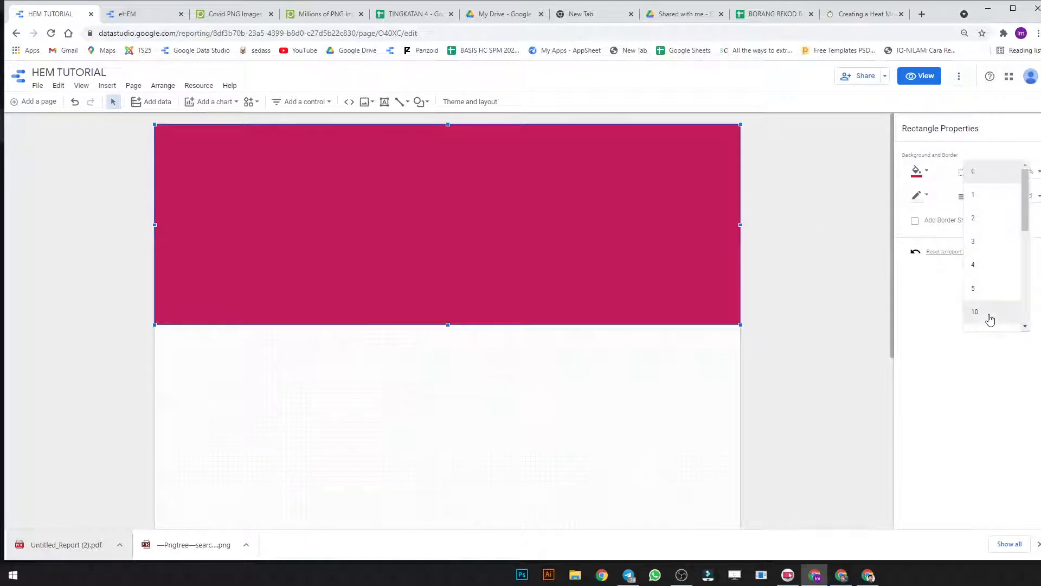
{"action": "left_click", "coordinate": [993, 296]}
{"action": "left_click", "coordinate": [812, 367]}
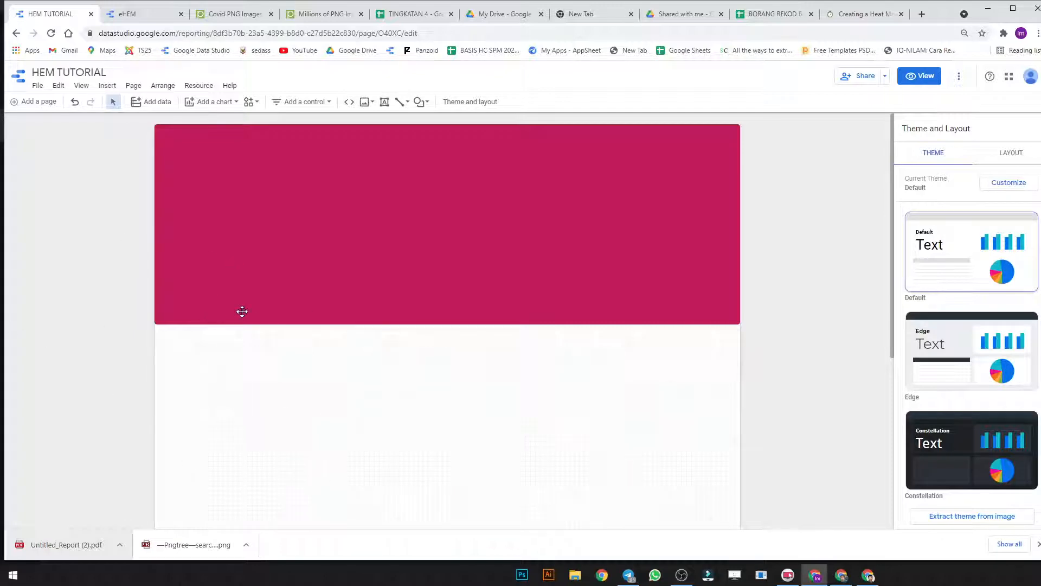
{"action": "left_click", "coordinate": [414, 255]}
{"action": "left_click", "coordinate": [398, 385]}
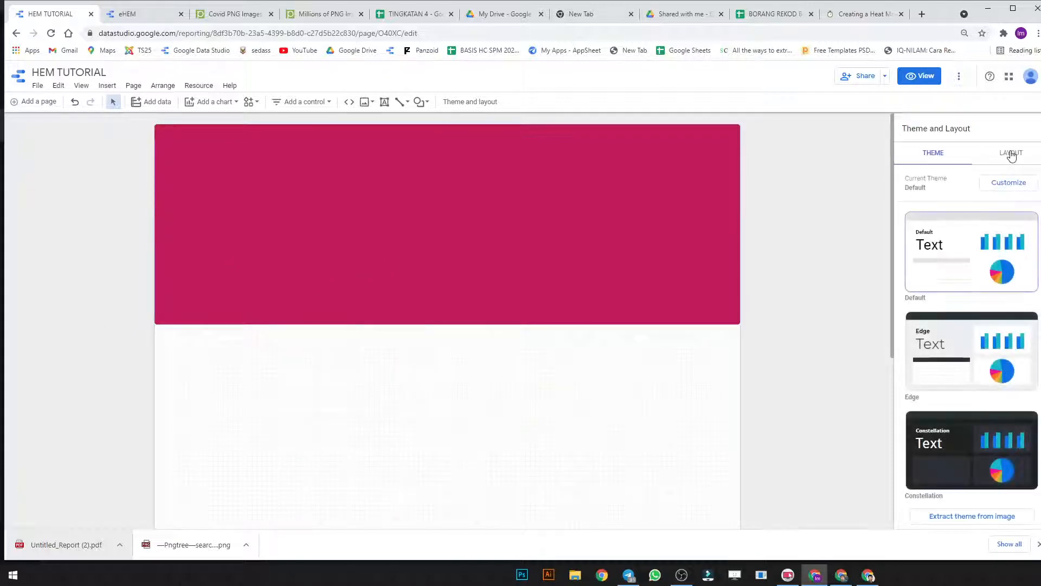
Step: Disable the Has margin option in the report layout, preview the page, and return to editing
{"action": "left_click", "coordinate": [1011, 154]}
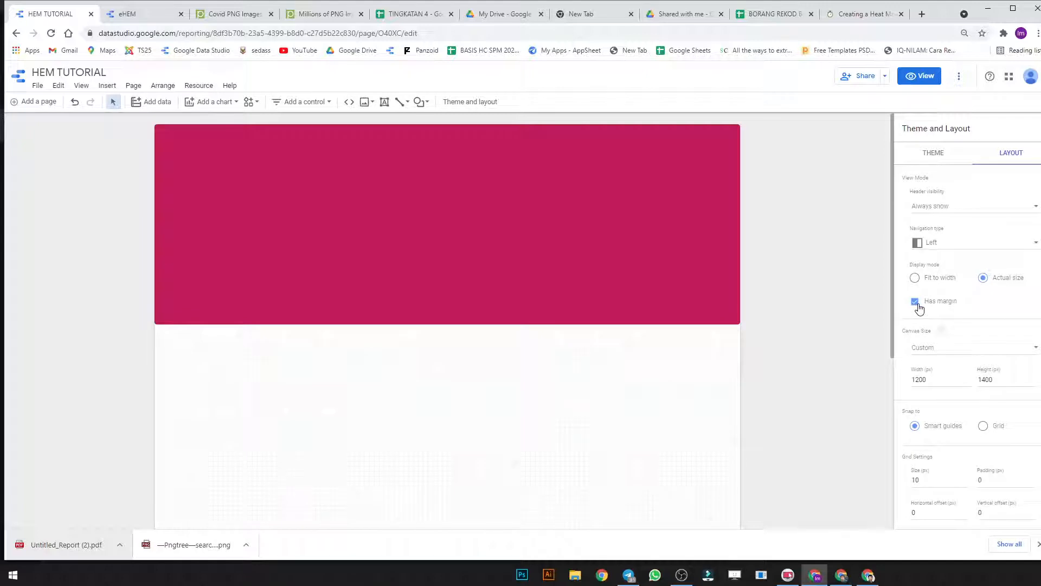
{"action": "left_click", "coordinate": [916, 302]}
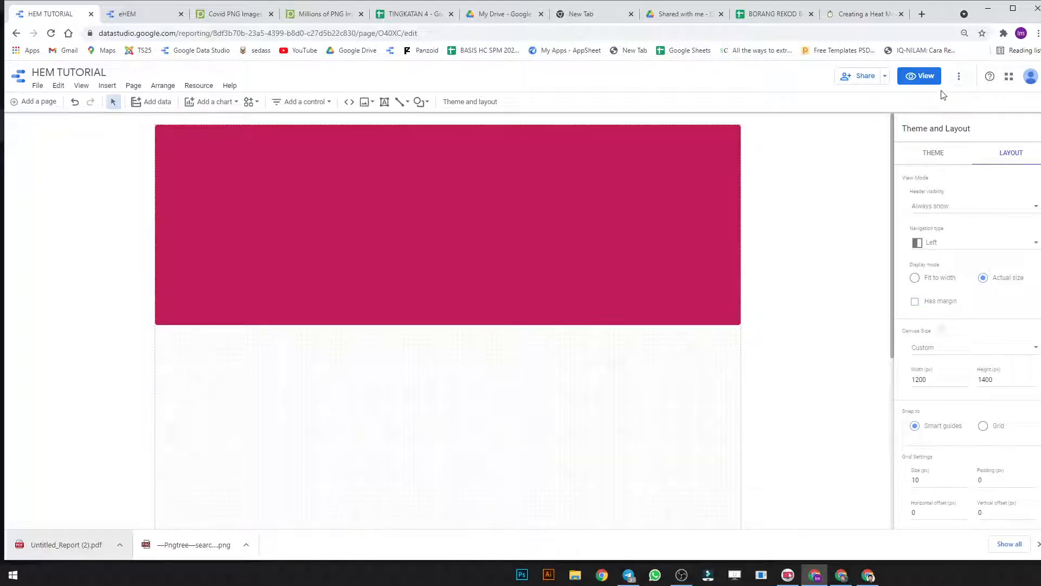
{"action": "left_click", "coordinate": [922, 76]}
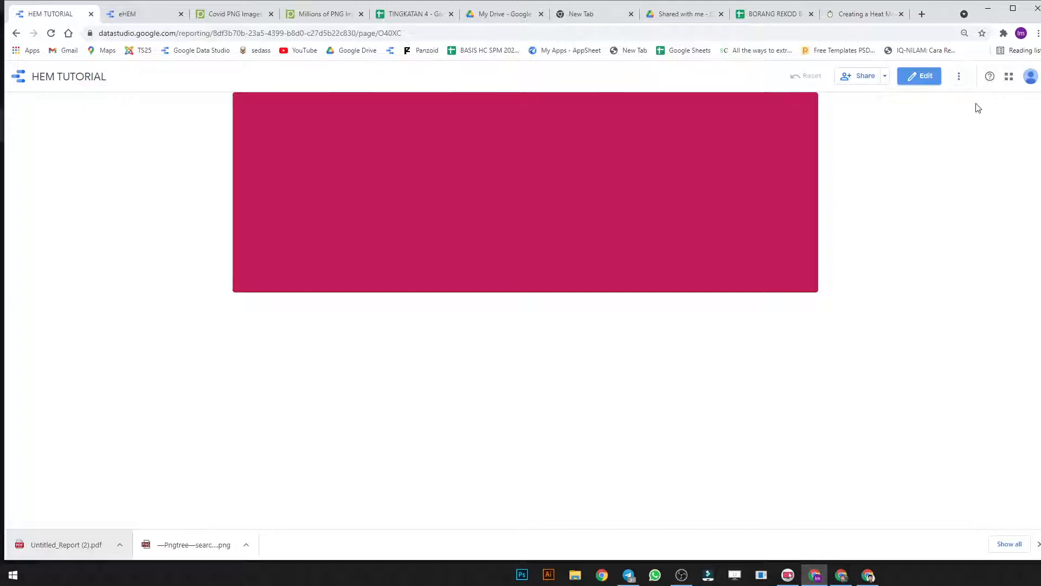
{"action": "left_click", "coordinate": [927, 85]}
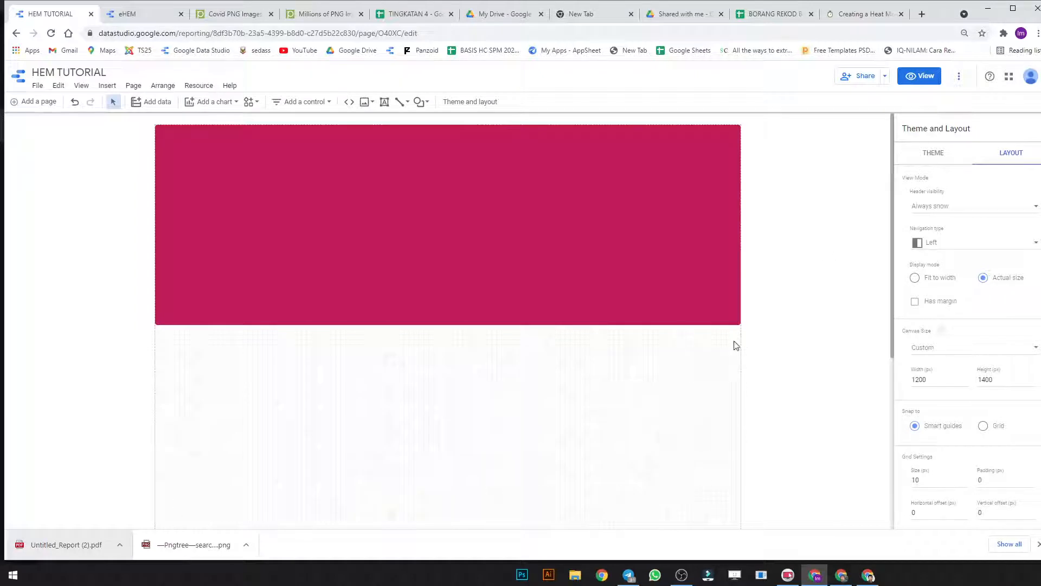
Step: Customize the theme with a light grey report background and preview the whole page before resuming editing
{"action": "left_click", "coordinate": [945, 156]}
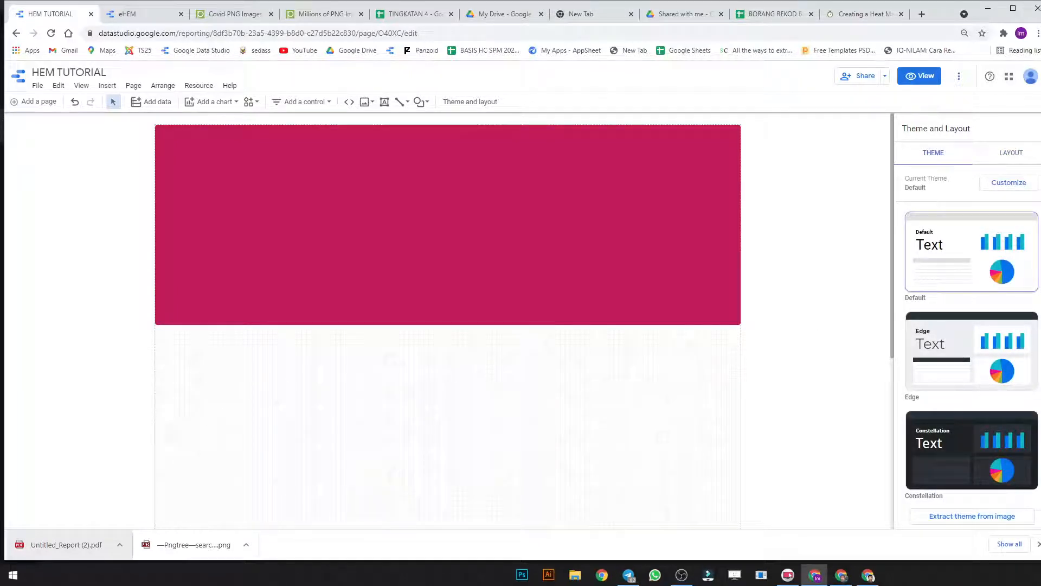
{"action": "left_click", "coordinate": [1009, 185]}
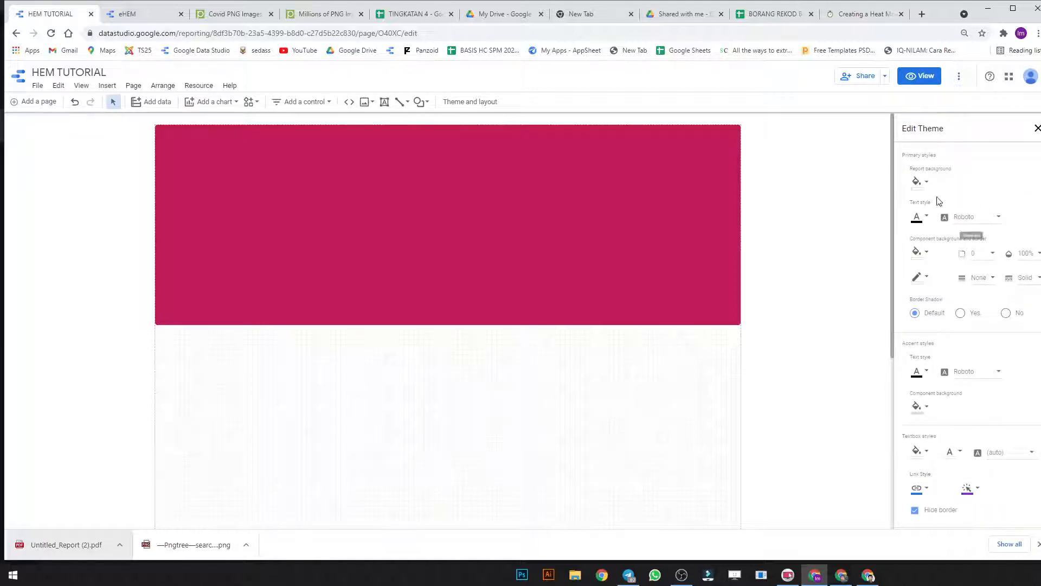
{"action": "left_click", "coordinate": [918, 181]}
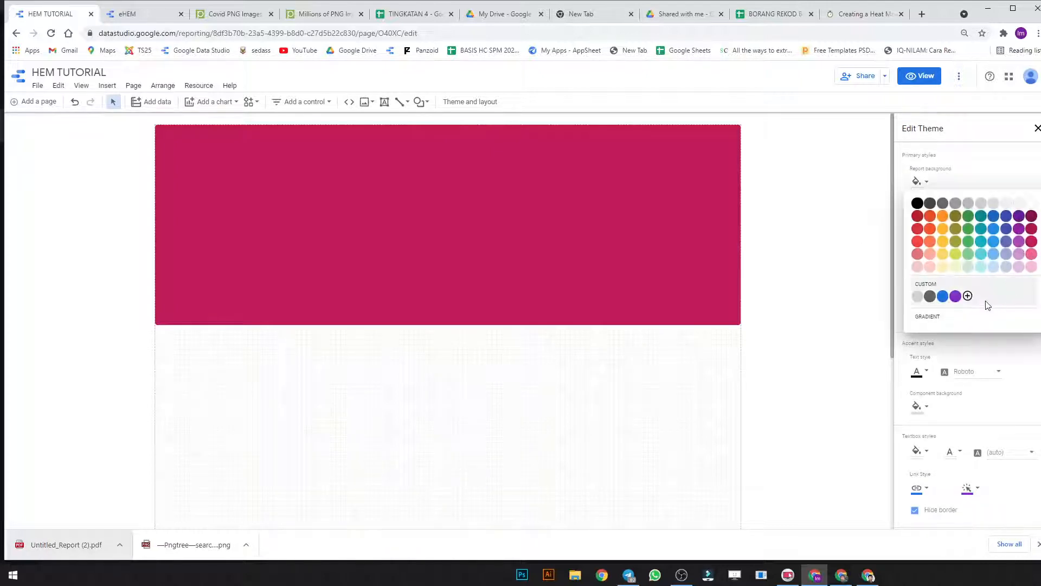
{"action": "left_click", "coordinate": [1017, 209]}
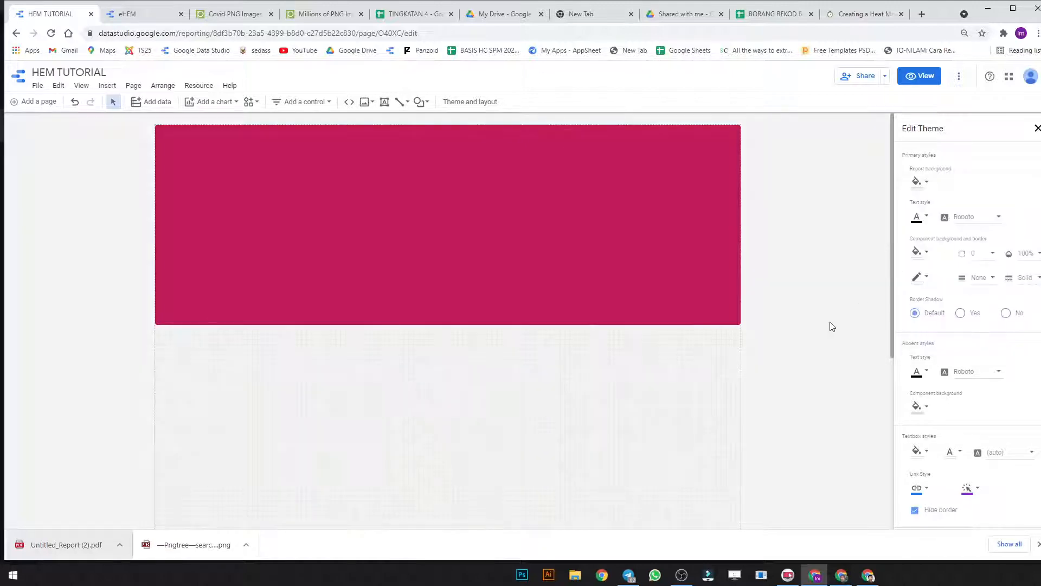
{"action": "left_click", "coordinate": [1037, 128]}
{"action": "left_click", "coordinate": [919, 76]}
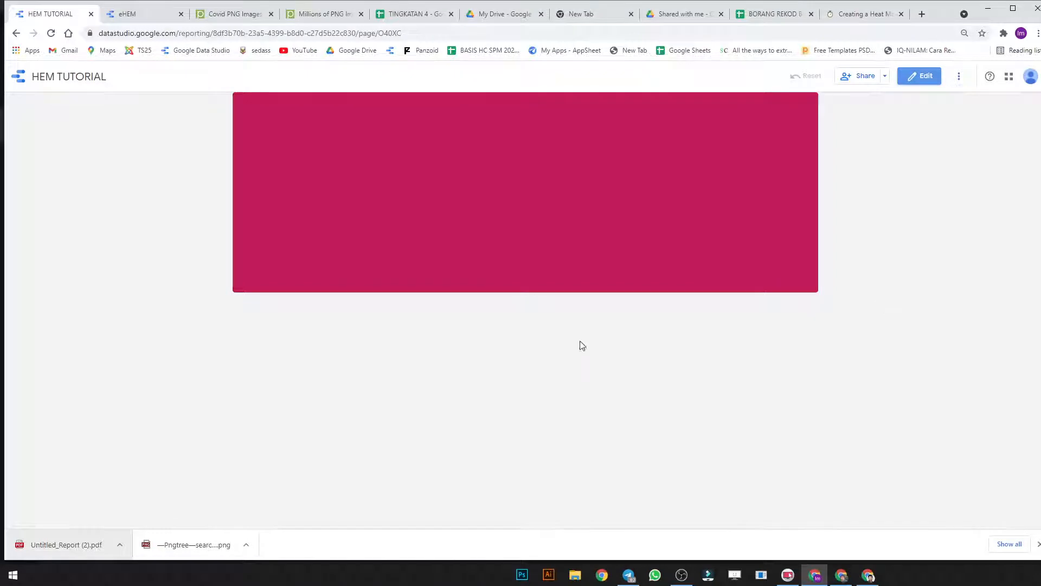
{"action": "scroll", "coordinate": [581, 341], "scroll_direction": "down", "scroll_amount": 4}
{"action": "scroll", "coordinate": [809, 358], "scroll_direction": "up", "scroll_amount": 4}
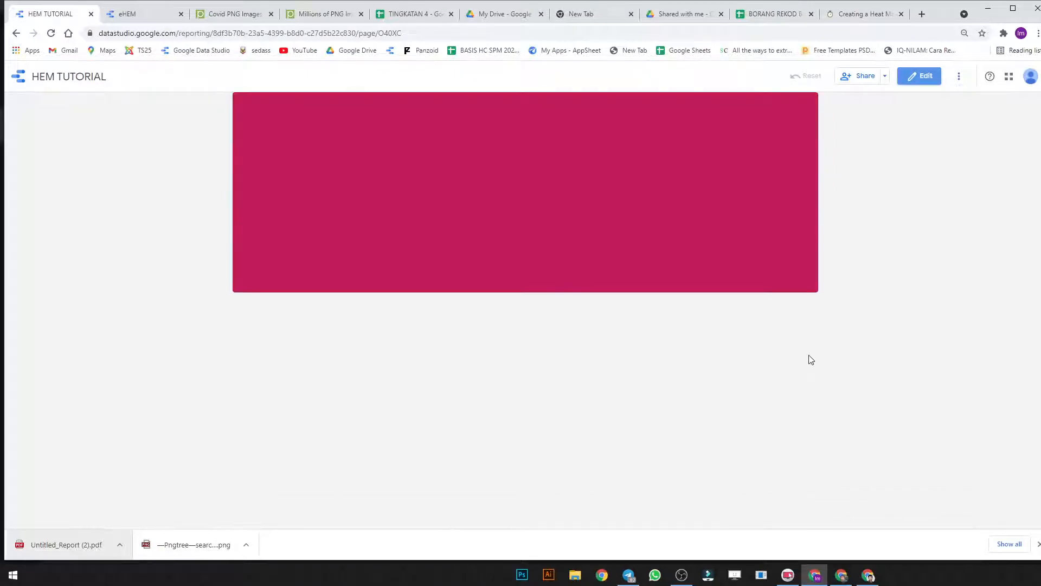
{"action": "left_click", "coordinate": [921, 76]}
Step: Lower the banner rectangle's top edge slightly to leave a gap at the page top, and preview the result
{"action": "left_click", "coordinate": [544, 230]}
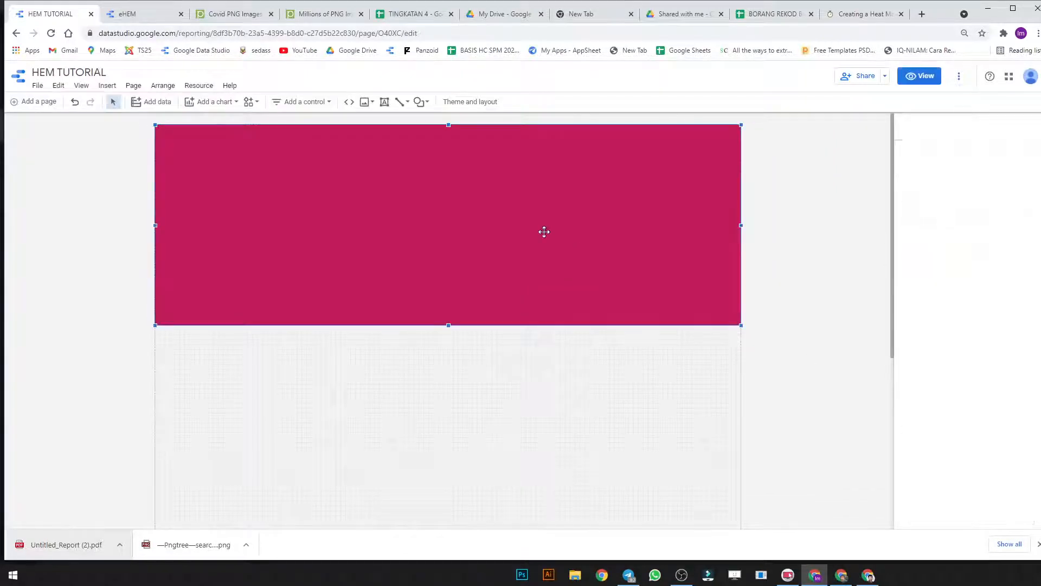
{"action": "left_click_drag", "start_coordinate": [448, 132], "coordinate": [448, 145]}
{"action": "left_click", "coordinate": [920, 76]}
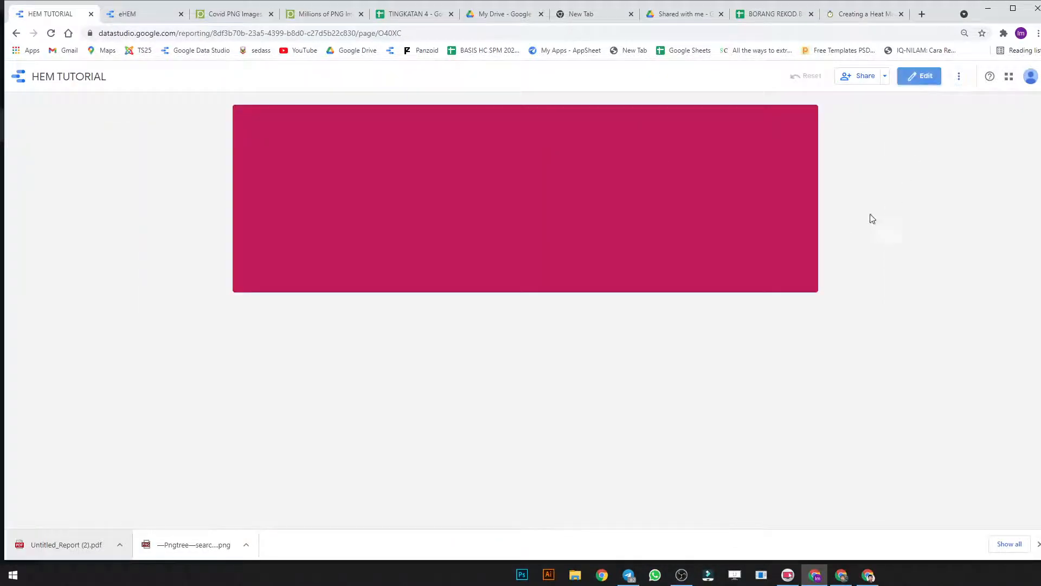
{"action": "left_click", "coordinate": [911, 80]}
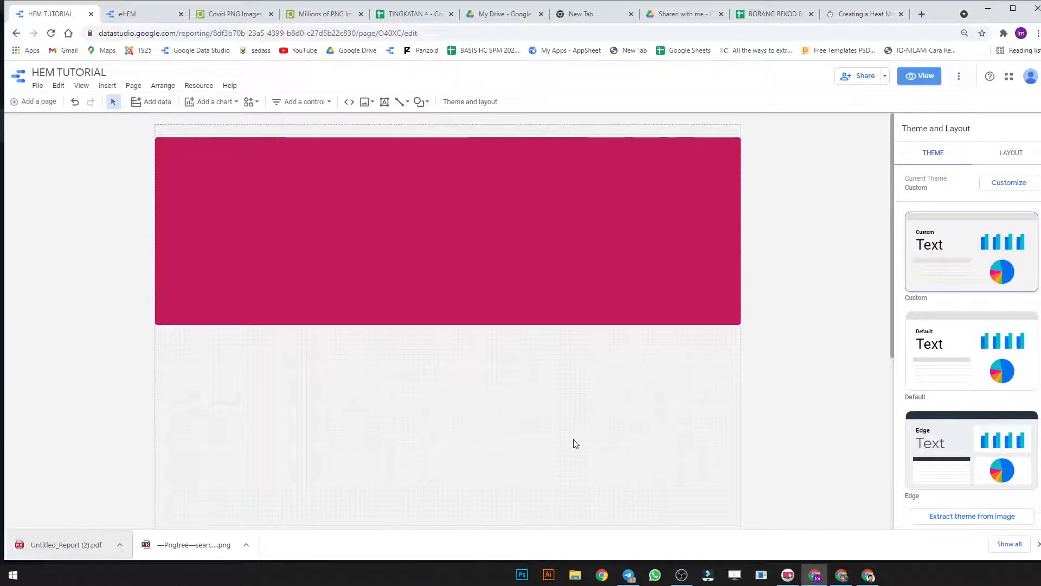
Step: Insert a table chart in the blank area below the banner rectangle
{"action": "left_click", "coordinate": [457, 283]}
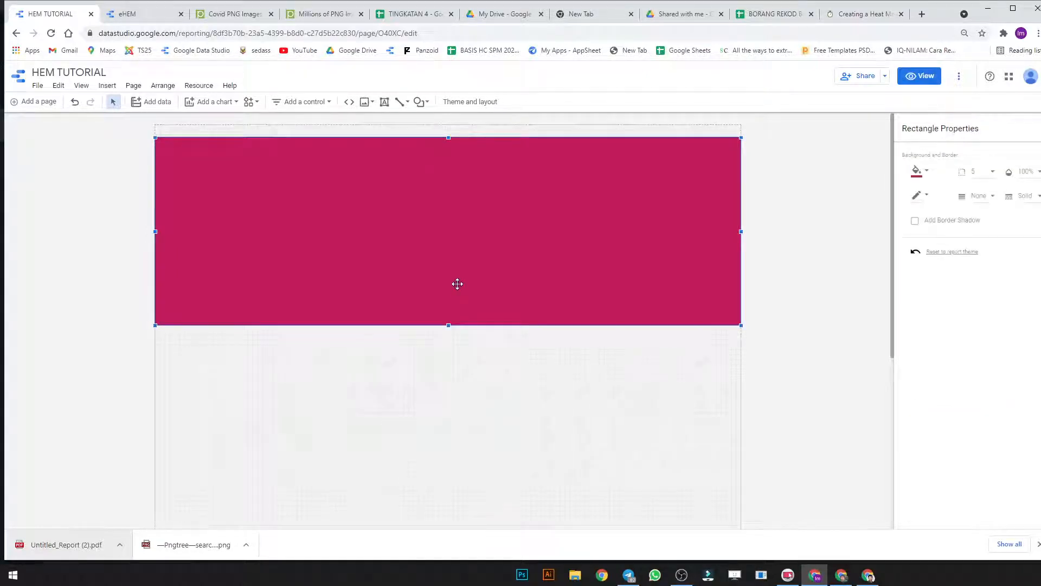
{"action": "scroll", "coordinate": [425, 379], "scroll_direction": "down", "scroll_amount": 2}
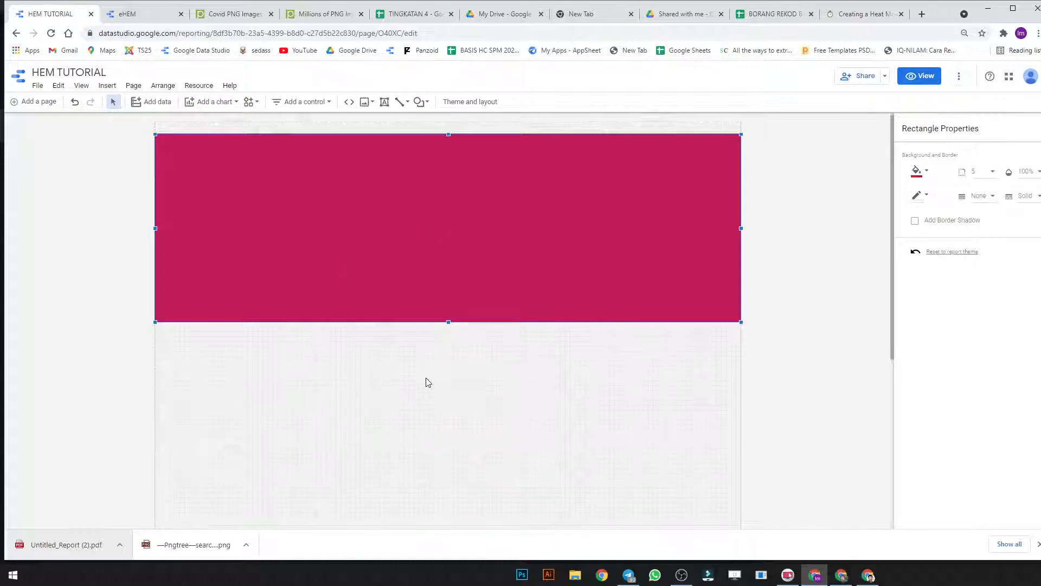
{"action": "scroll", "coordinate": [426, 381], "scroll_direction": "up", "scroll_amount": 1}
{"action": "scroll", "coordinate": [427, 382], "scroll_direction": "down", "scroll_amount": 1}
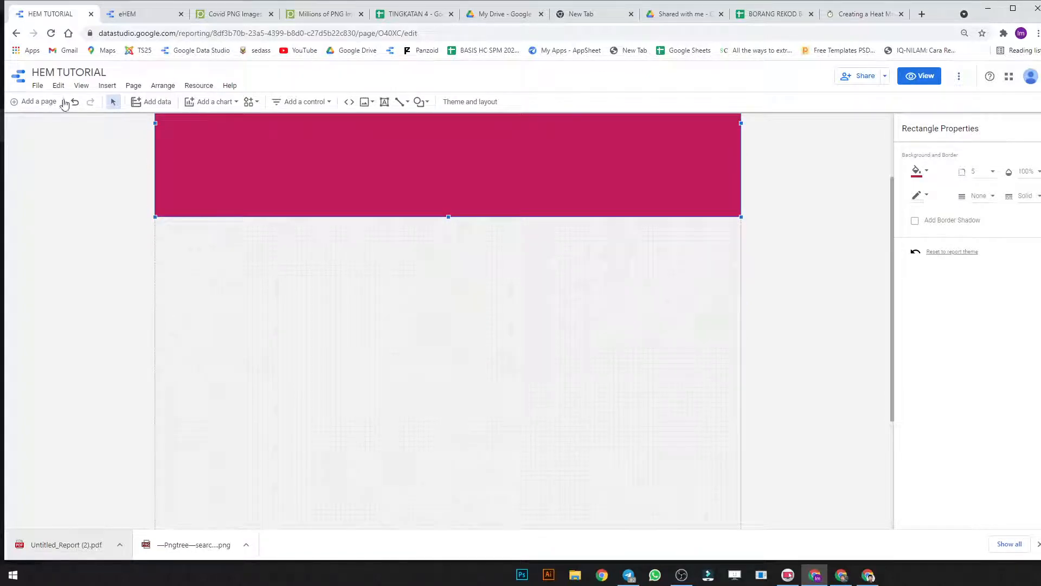
{"action": "left_click", "coordinate": [298, 102]}
{"action": "left_click", "coordinate": [212, 102]}
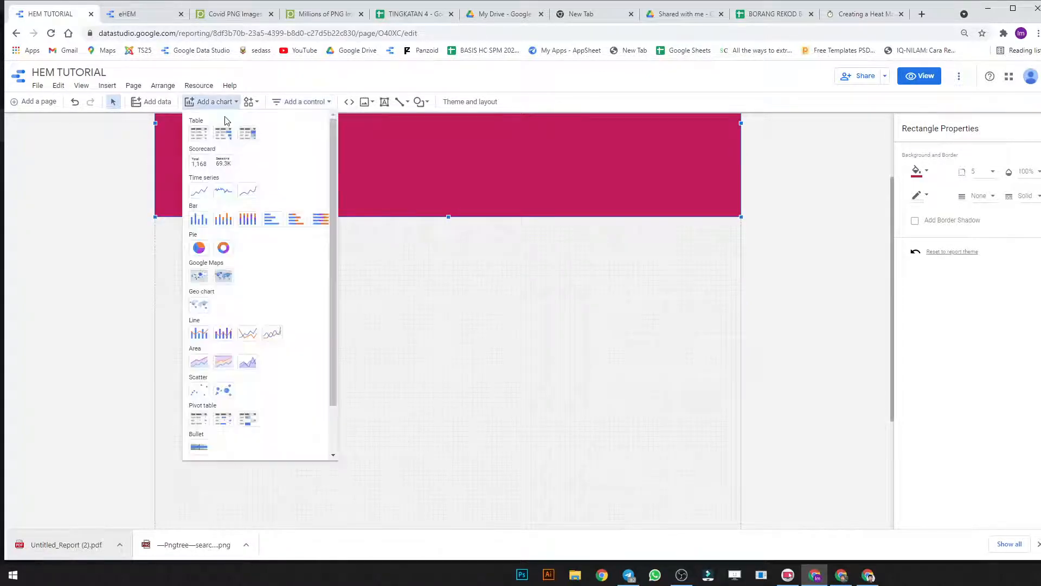
{"action": "left_click", "coordinate": [198, 161]}
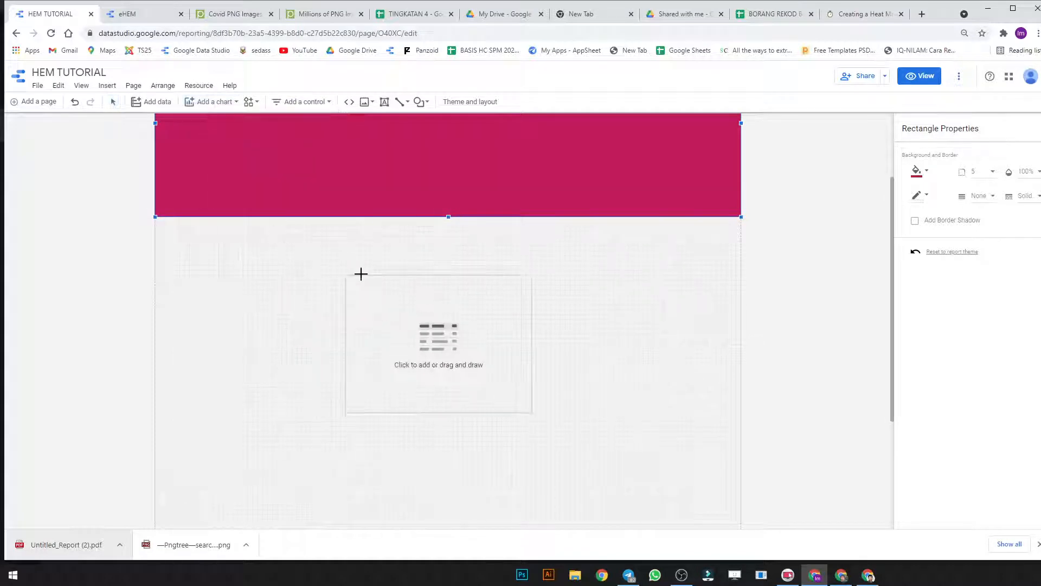
{"action": "left_click", "coordinate": [391, 245]}
Step: Widen the table toward the page's right edge, place it just below the banner, and extend it down the page
{"action": "left_click_drag", "start_coordinate": [576, 314], "coordinate": [719, 315]}
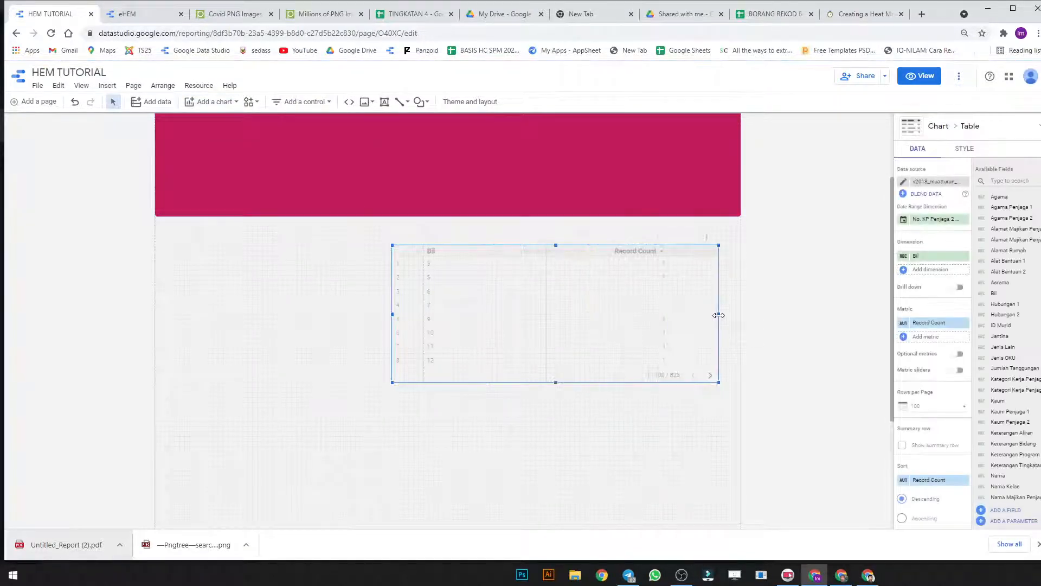
{"action": "left_click_drag", "start_coordinate": [598, 292], "coordinate": [591, 296]}
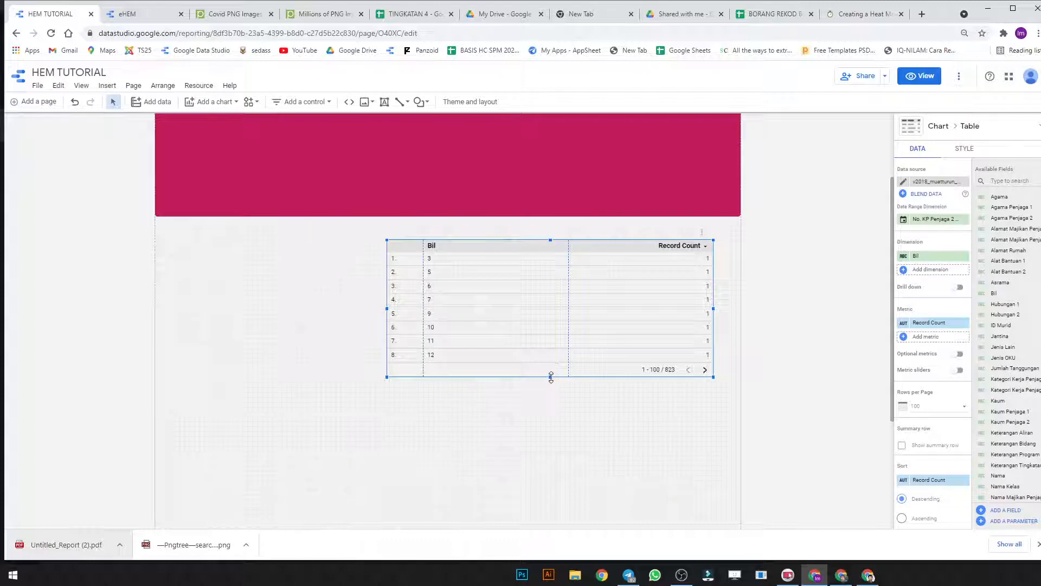
{"action": "left_click_drag", "start_coordinate": [551, 377], "coordinate": [550, 512]}
{"action": "scroll", "coordinate": [552, 475], "scroll_direction": "down", "scroll_amount": 3}
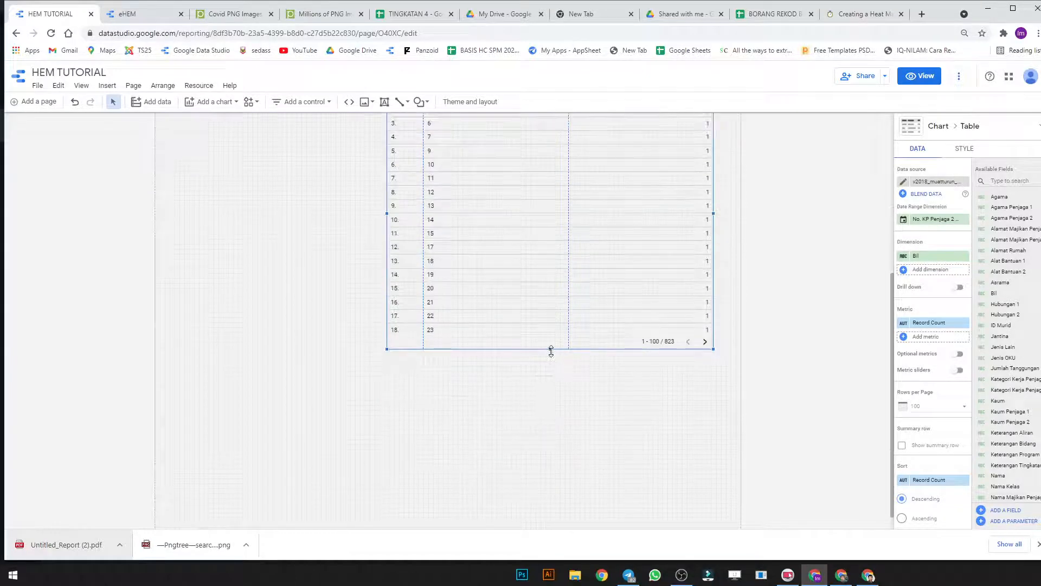
{"action": "left_click_drag", "start_coordinate": [551, 351], "coordinate": [551, 445]}
{"action": "scroll", "coordinate": [564, 429], "scroll_direction": "up", "scroll_amount": 3}
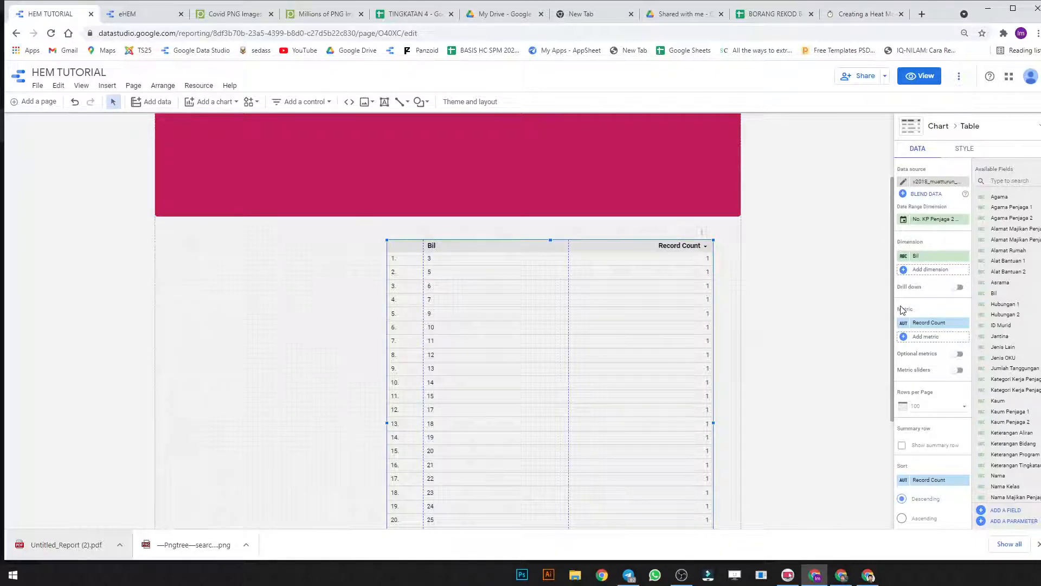
Step: Remove the table's date range dimension and extend the table slightly to the left
{"action": "left_click", "coordinate": [965, 219]}
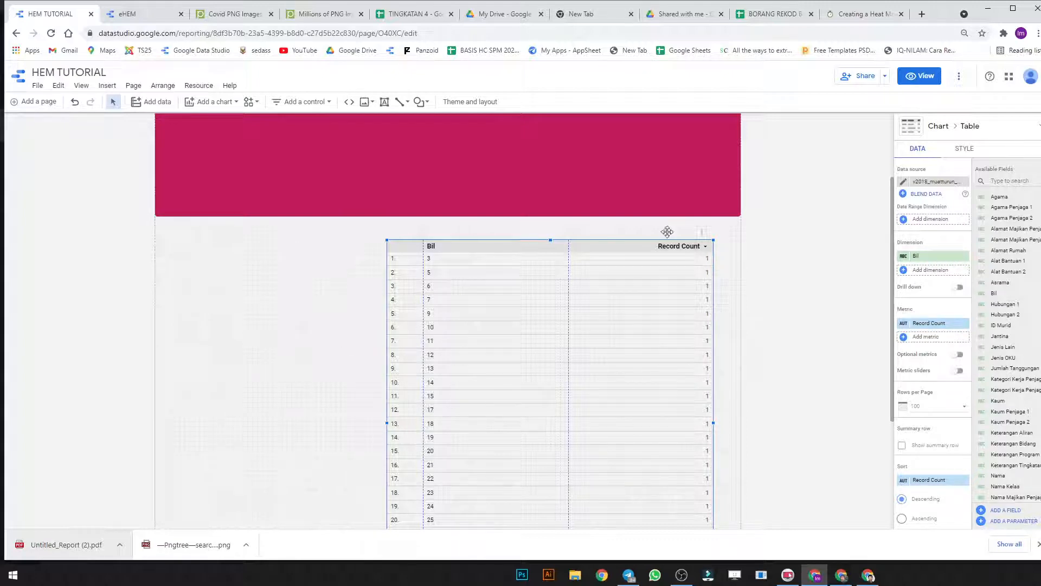
{"action": "left_click_drag", "start_coordinate": [384, 423], "coordinate": [370, 423]}
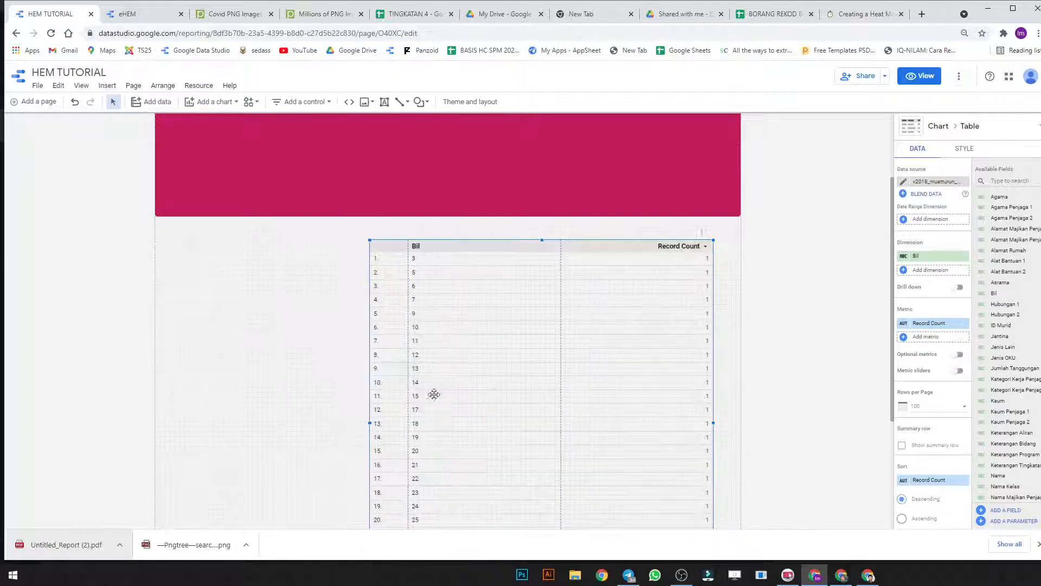
Step: Narrow the table's row-number column, replace the Bil dimension with Nama, and widen the Nama column
{"action": "left_click_drag", "start_coordinate": [409, 249], "coordinate": [384, 248]}
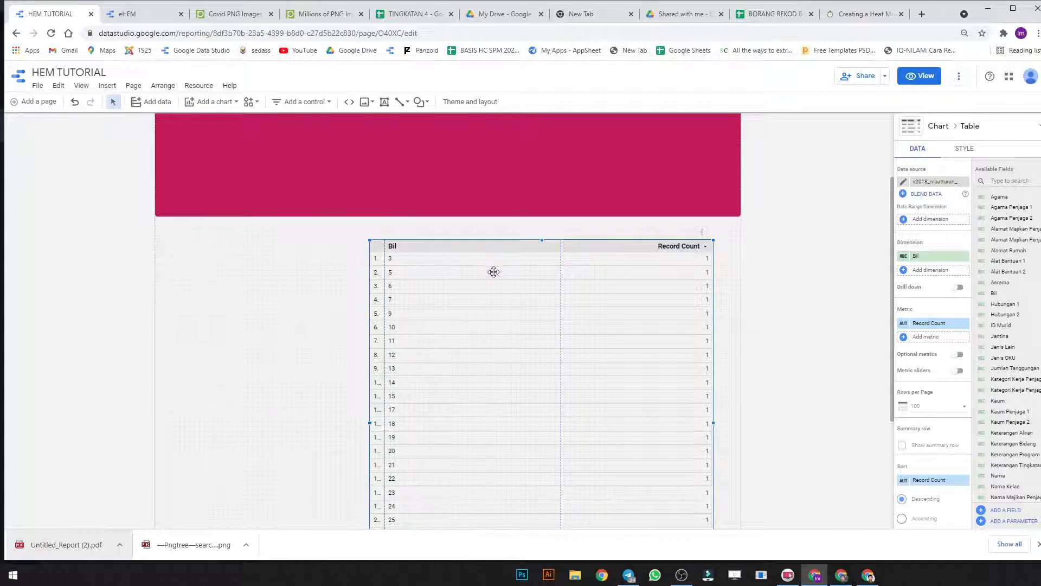
{"action": "left_click", "coordinate": [964, 257]}
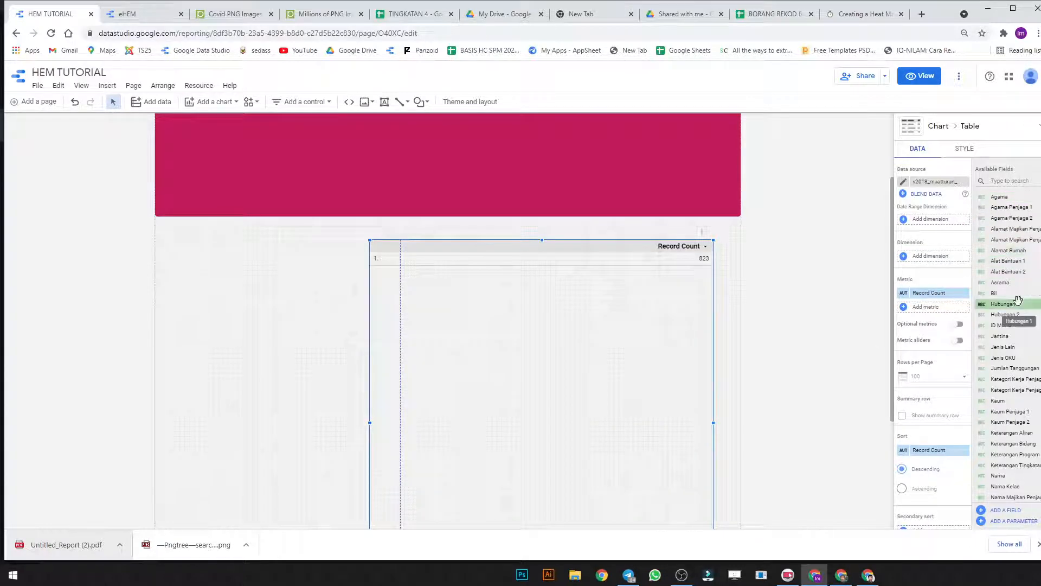
{"action": "scroll", "coordinate": [1015, 298], "scroll_direction": "down", "scroll_amount": 1}
{"action": "scroll", "coordinate": [1018, 300], "scroll_direction": "down", "scroll_amount": 1}
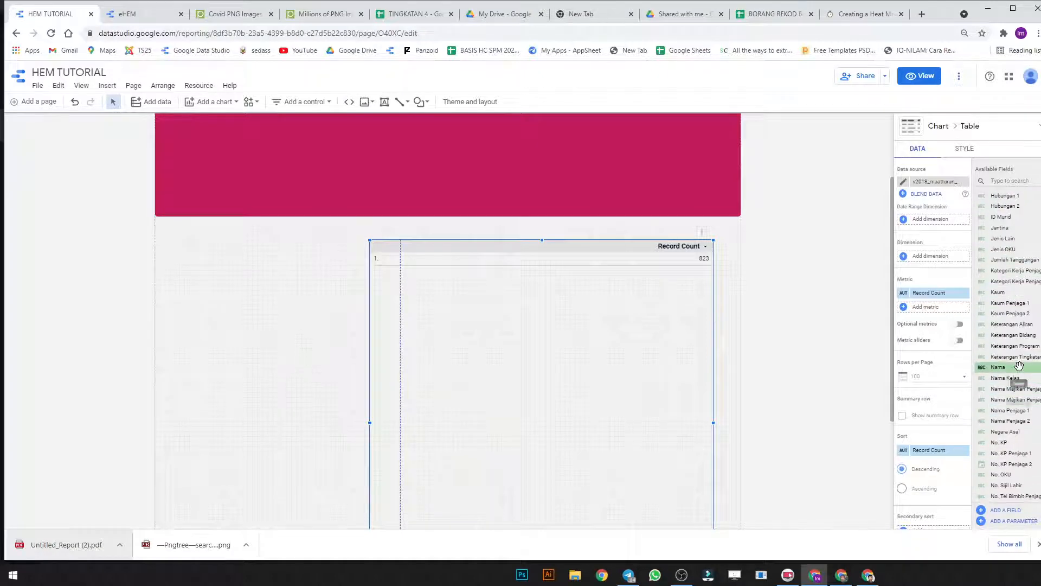
{"action": "left_click_drag", "start_coordinate": [1013, 367], "coordinate": [932, 256]}
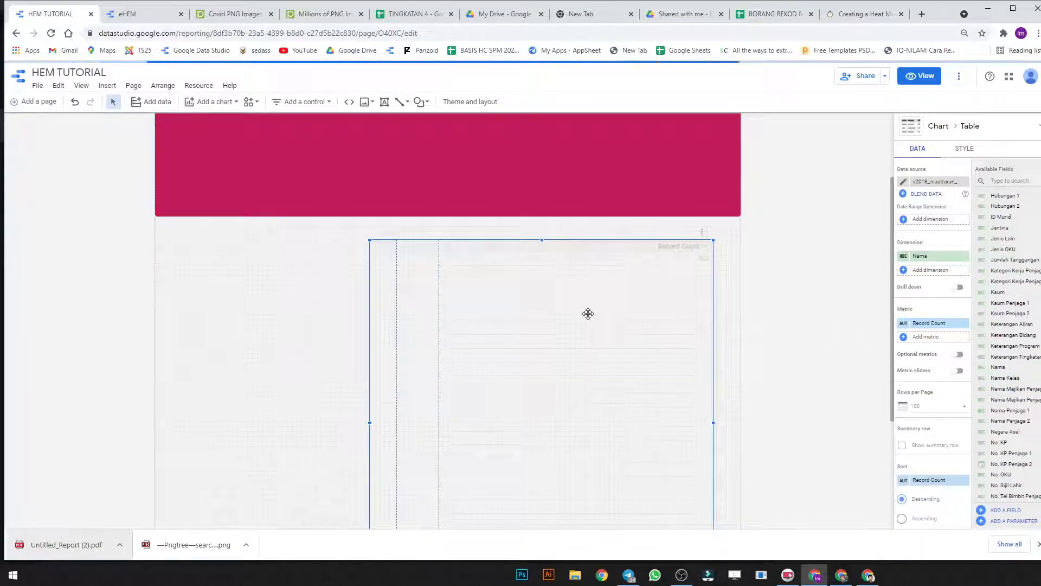
{"action": "left_click_drag", "start_coordinate": [439, 244], "coordinate": [521, 244]}
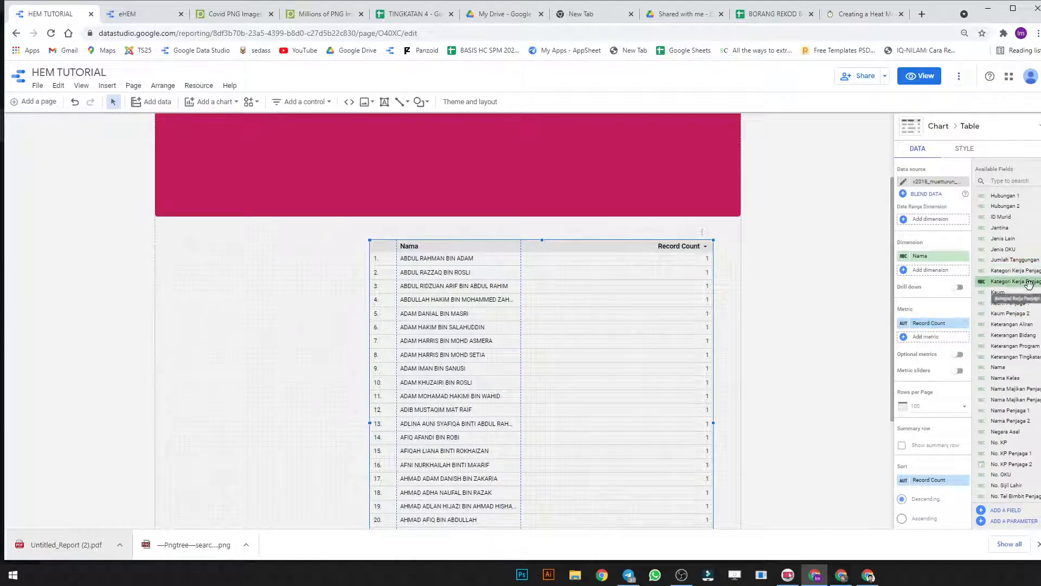
Step: Try to add Nama Kelas to the table as a dimension, undo the change, and reselect the table
{"action": "scroll", "coordinate": [1013, 458], "scroll_direction": "down", "scroll_amount": 1}
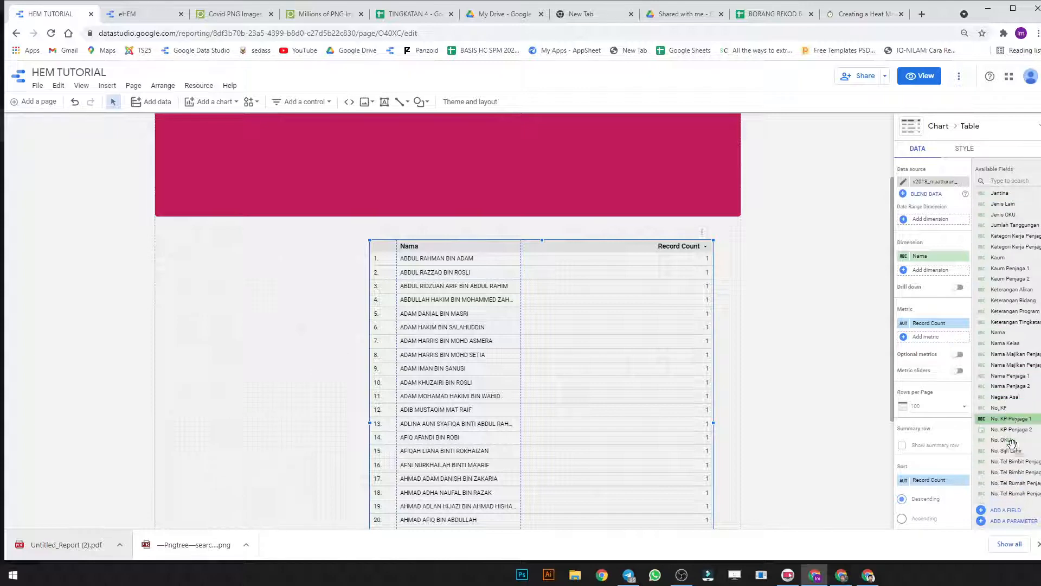
{"action": "scroll", "coordinate": [1012, 461], "scroll_direction": "down", "scroll_amount": 2}
{"action": "scroll", "coordinate": [1013, 429], "scroll_direction": "down", "scroll_amount": 2}
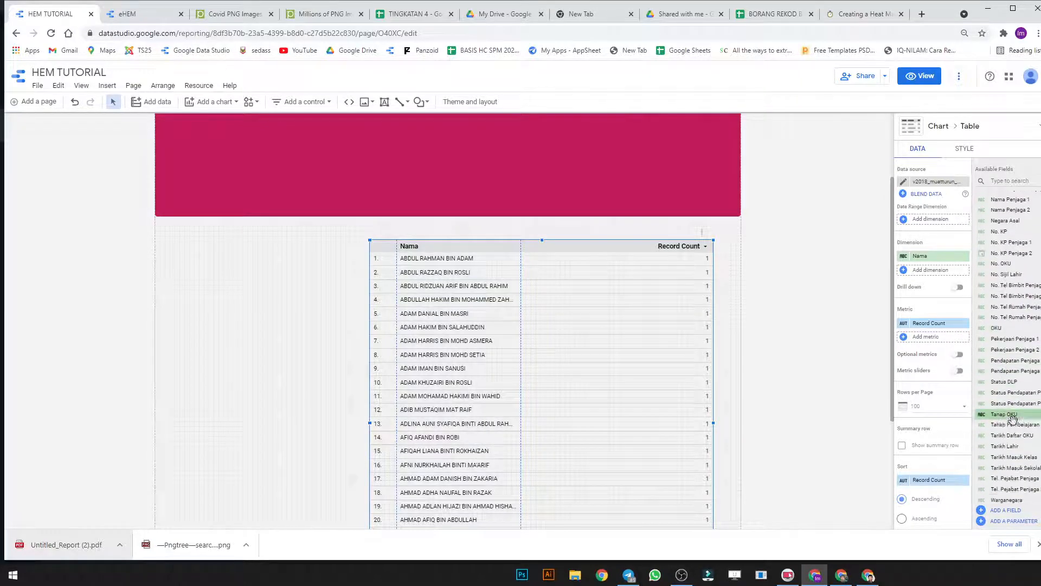
{"action": "scroll", "coordinate": [1013, 380], "scroll_direction": "up", "scroll_amount": 4}
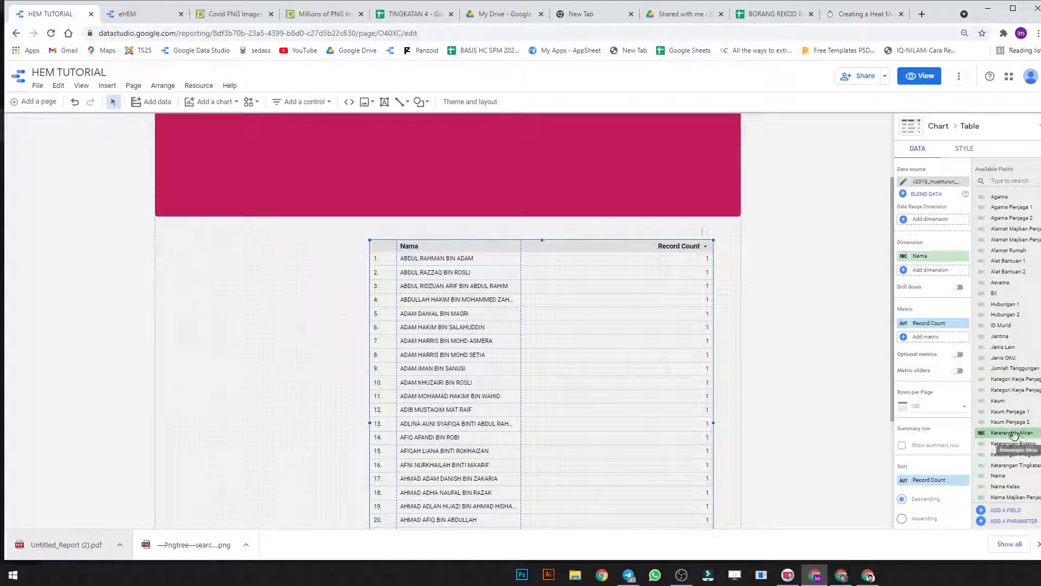
{"action": "scroll", "coordinate": [1012, 462], "scroll_direction": "down", "scroll_amount": 2}
{"action": "scroll", "coordinate": [1012, 461], "scroll_direction": "down", "scroll_amount": 6}
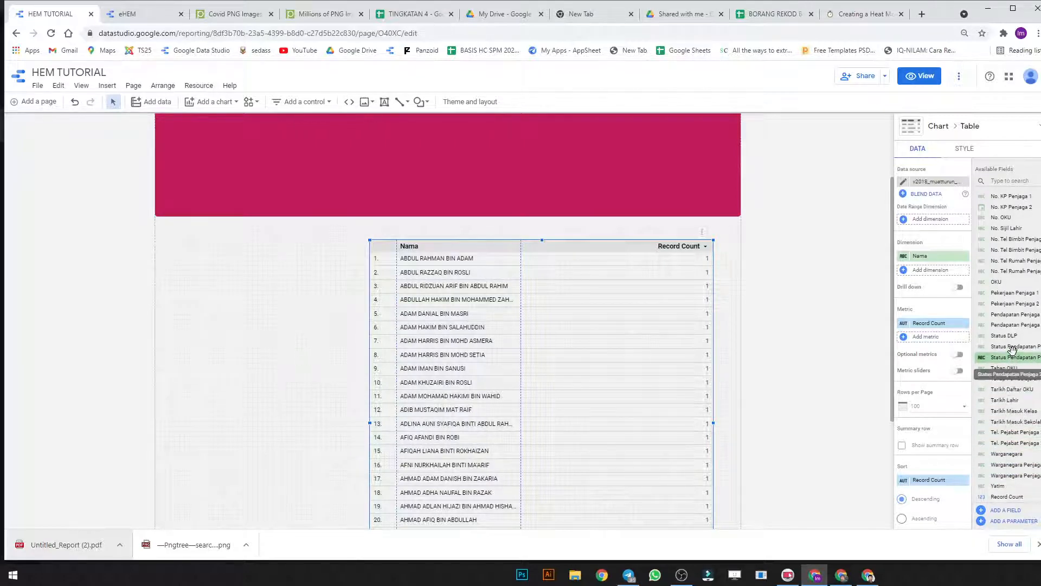
{"action": "scroll", "coordinate": [1013, 342], "scroll_direction": "up", "scroll_amount": 2}
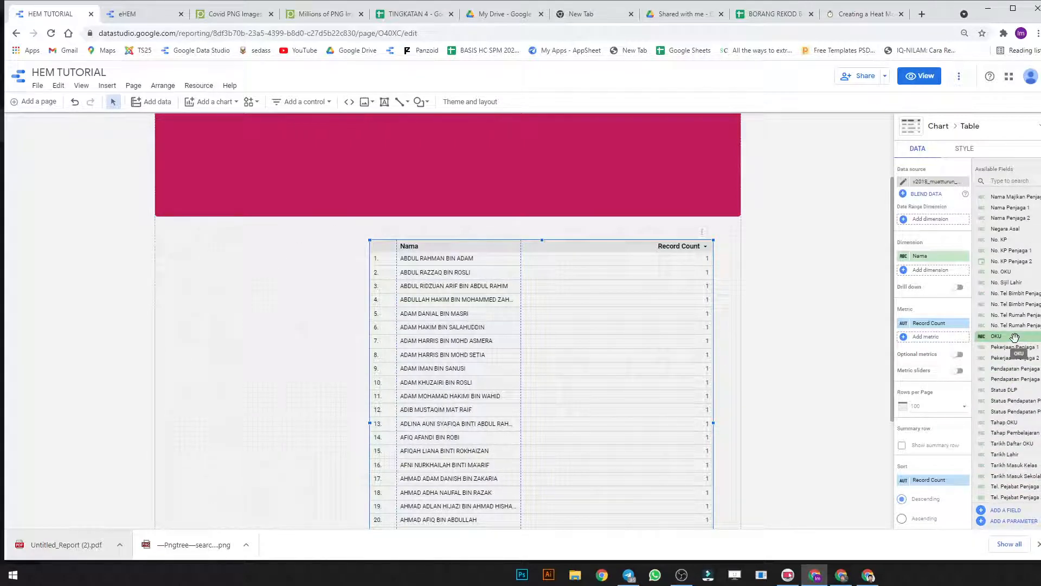
{"action": "scroll", "coordinate": [1021, 230], "scroll_direction": "up", "scroll_amount": 2}
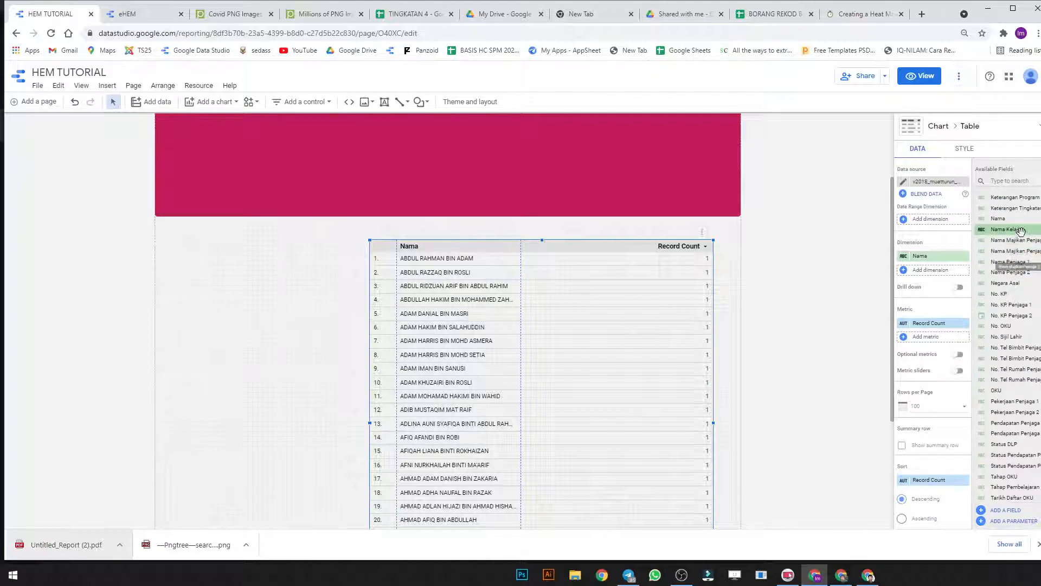
{"action": "left_click_drag", "start_coordinate": [1022, 230], "coordinate": [948, 274]}
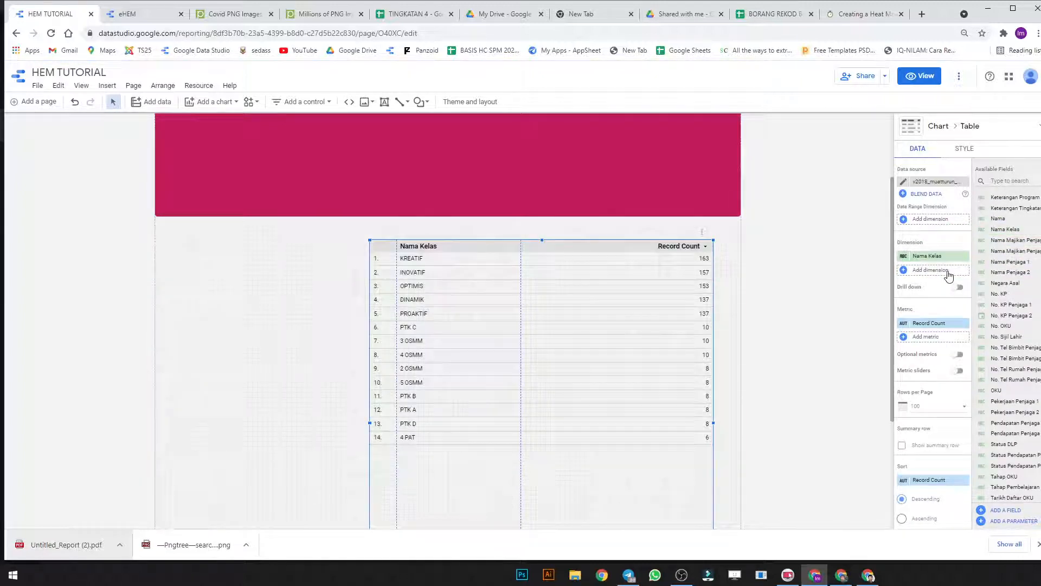
{"action": "key", "text": "ctrl+z"}
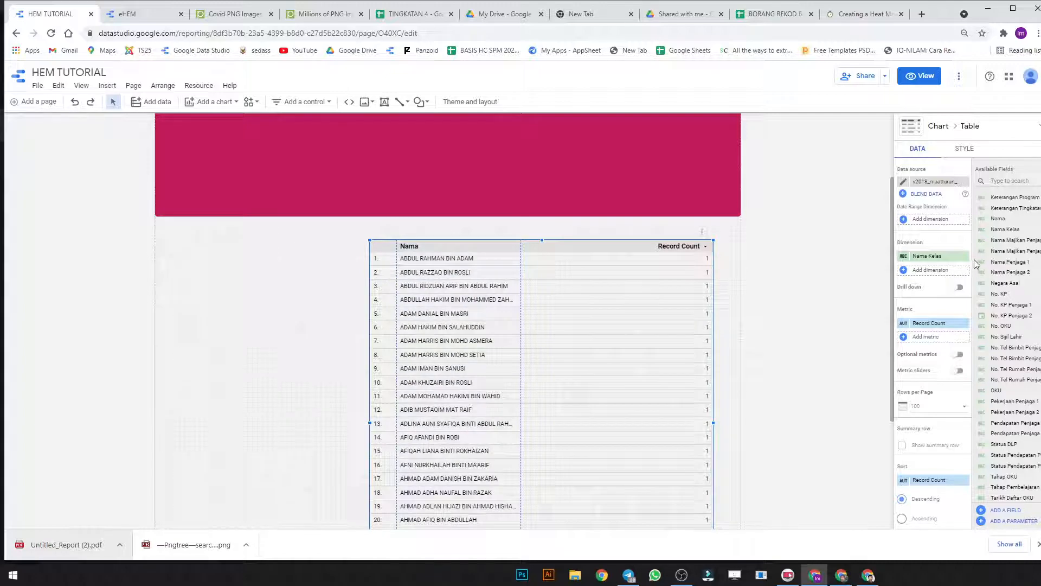
{"action": "left_click", "coordinate": [851, 251]}
{"action": "left_click", "coordinate": [572, 330]}
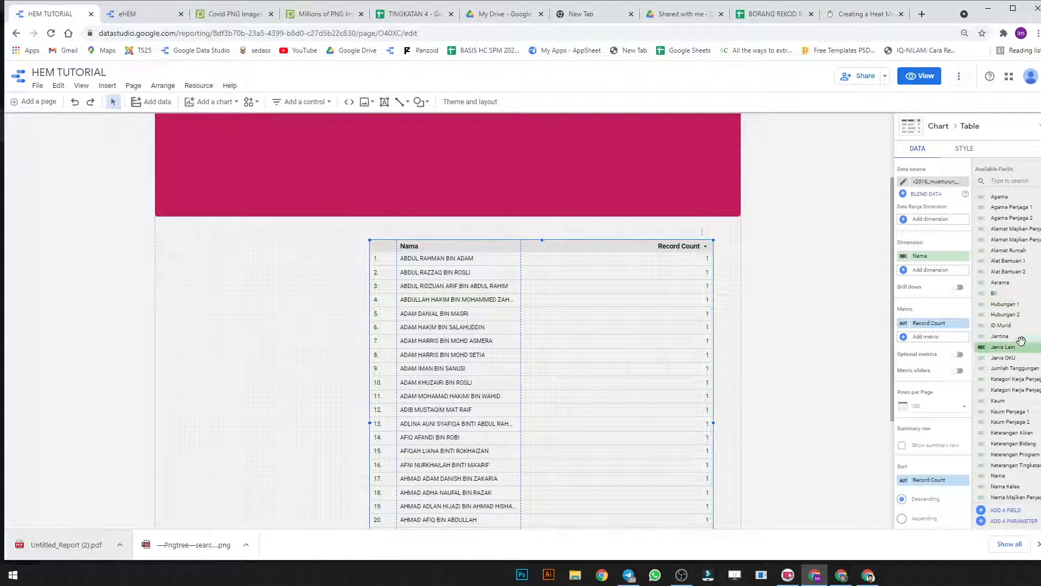
Step: Look through the table's available fields and check the data sources added to the report
{"action": "scroll", "coordinate": [1021, 345], "scroll_direction": "down", "scroll_amount": 1}
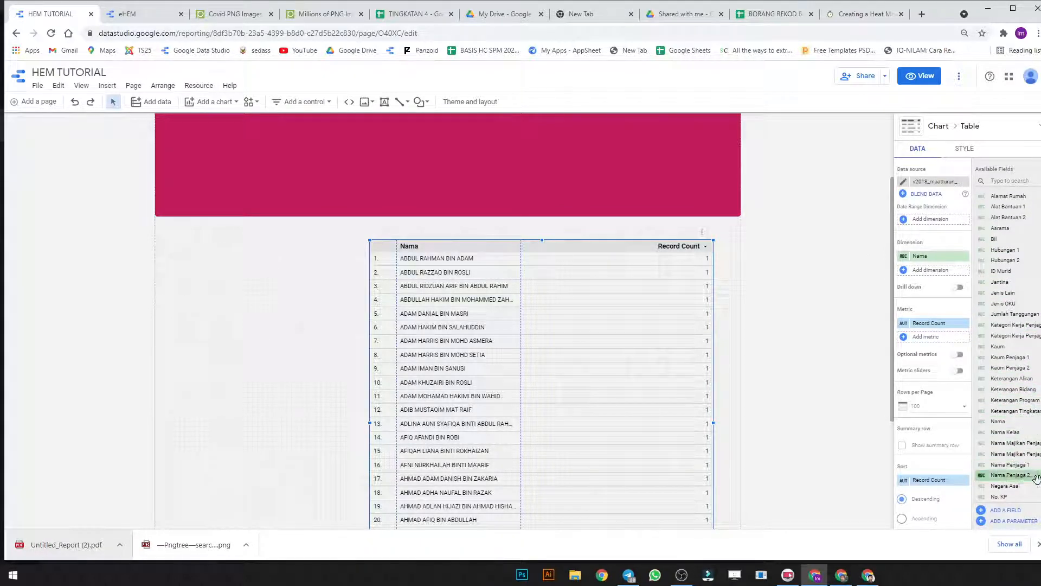
{"action": "scroll", "coordinate": [1033, 484], "scroll_direction": "down", "scroll_amount": 2}
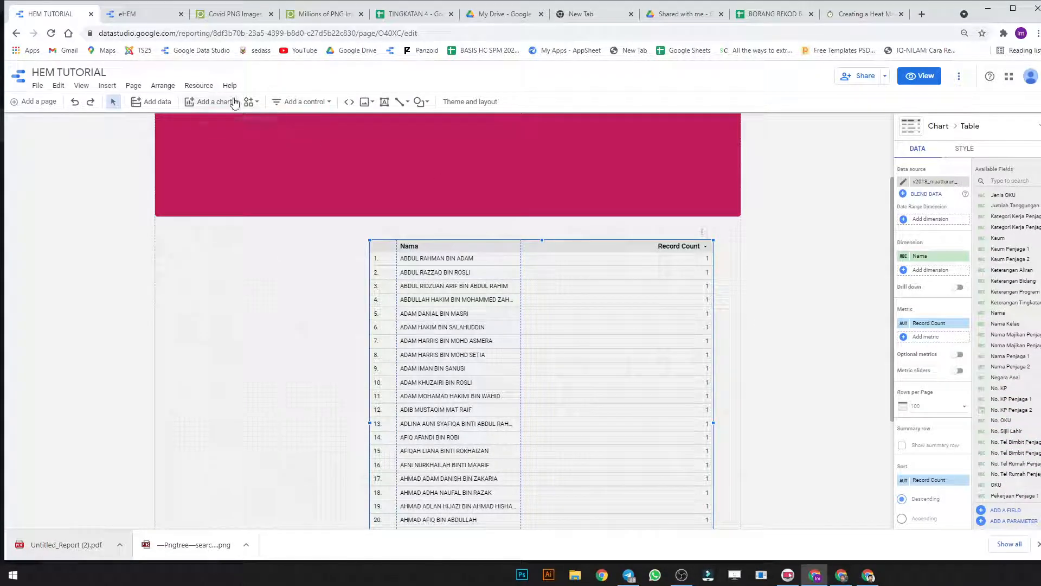
{"action": "left_click", "coordinate": [197, 86]}
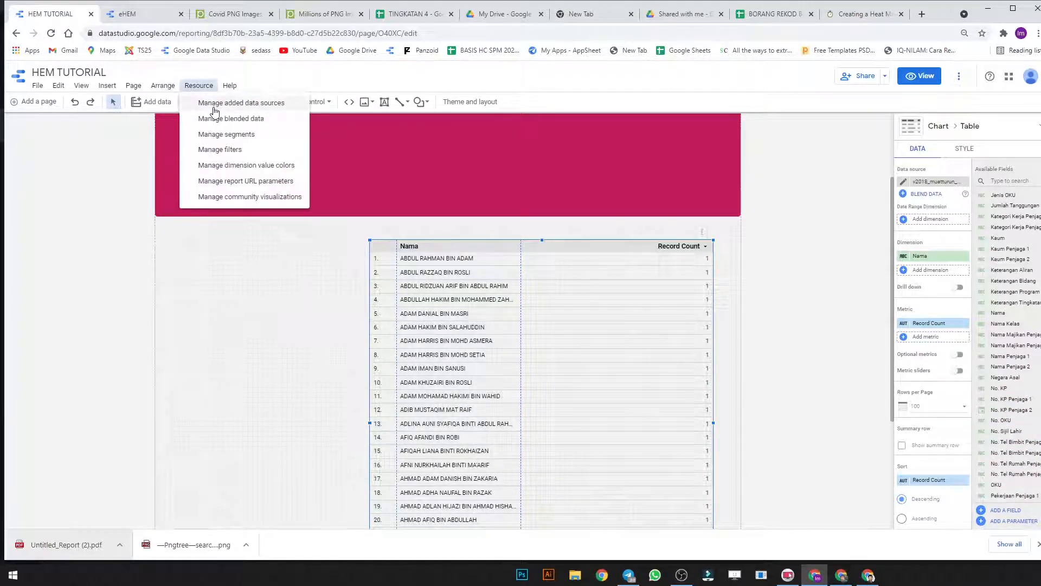
{"action": "left_click", "coordinate": [214, 109]}
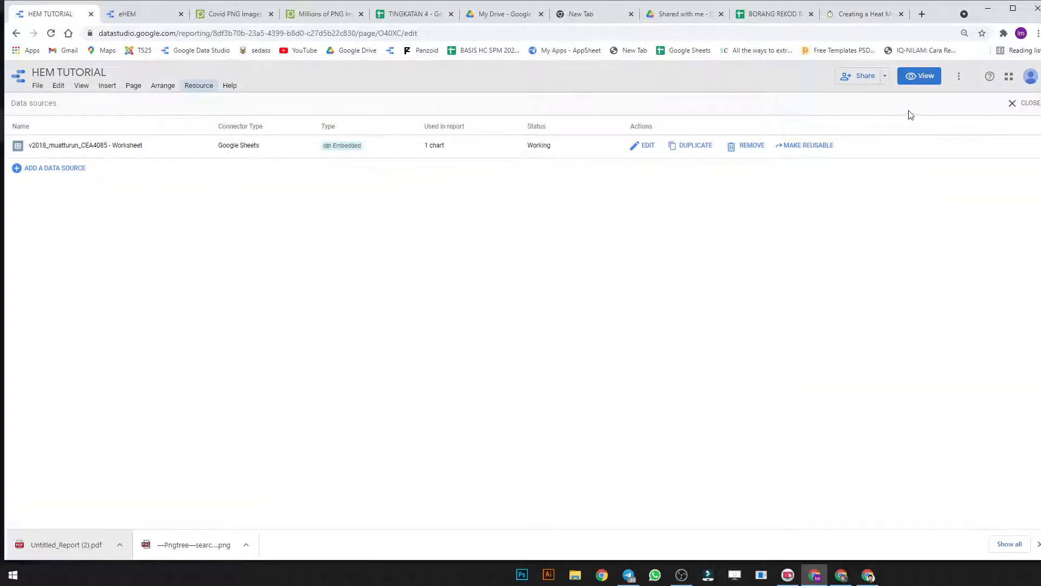
{"action": "left_click", "coordinate": [1018, 103]}
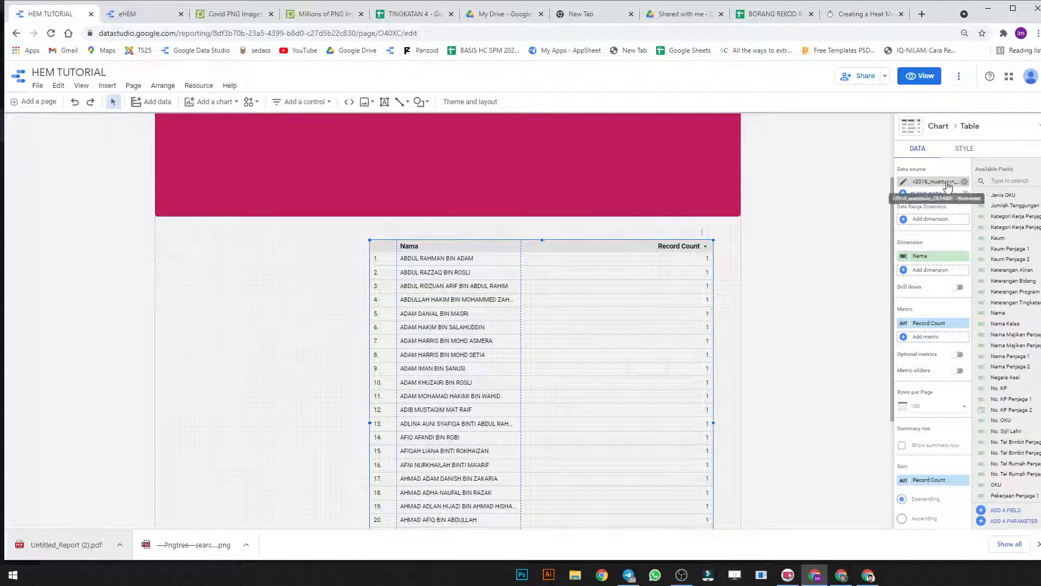
Step: Open the connection settings of the table's data source and view its linked Worksheet in Google Sheets
{"action": "left_click", "coordinate": [903, 181]}
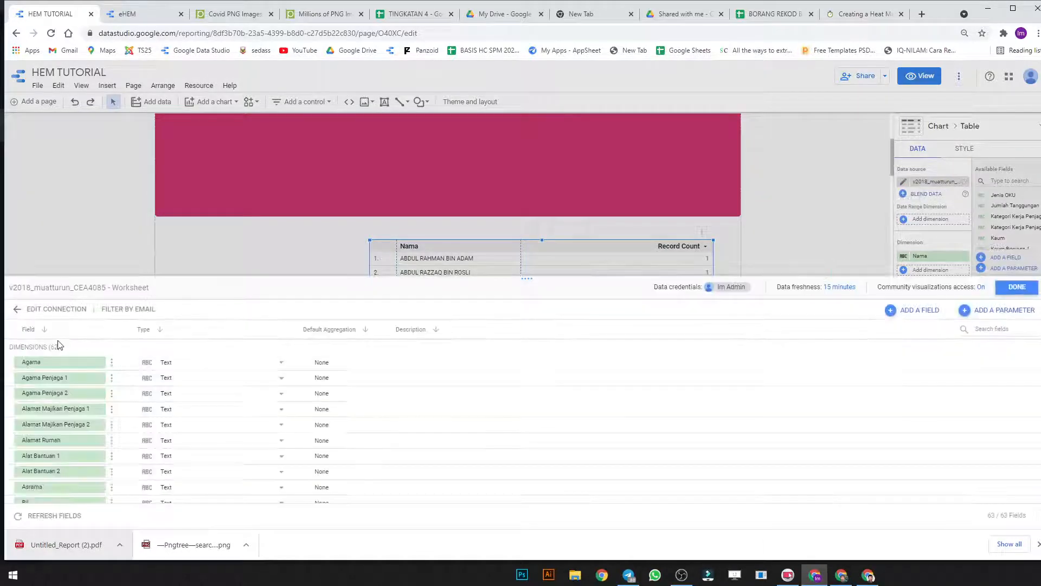
{"action": "left_click", "coordinate": [37, 313]}
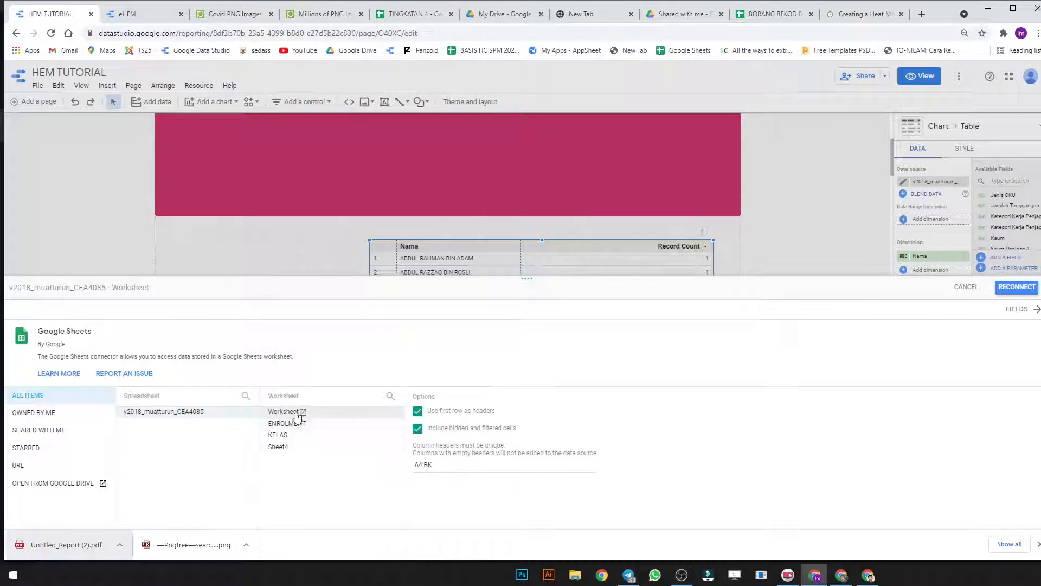
{"action": "left_click", "coordinate": [302, 413]}
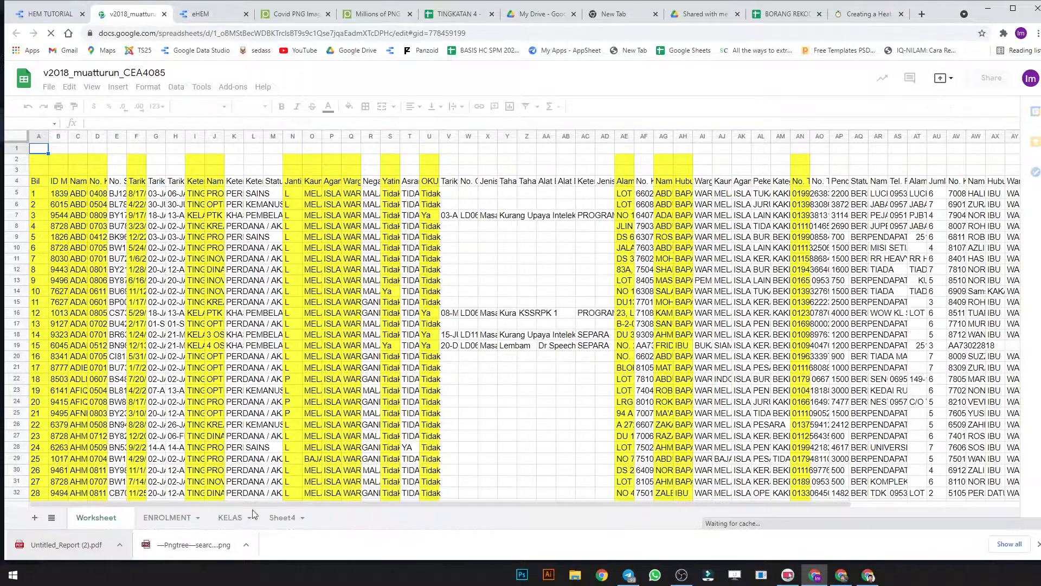
Step: Examine the ENROLMENT sheet's data, return to the HEM TUTORIAL report, and cancel editing the connection
{"action": "left_click", "coordinate": [166, 517]}
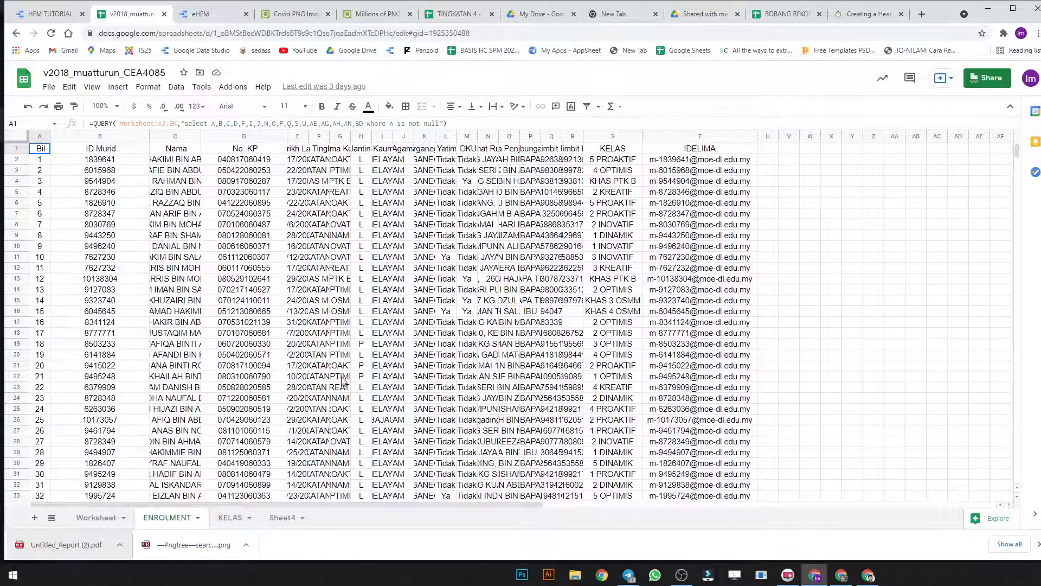
{"action": "scroll", "coordinate": [342, 382], "scroll_direction": "down", "scroll_amount": 3}
{"action": "scroll", "coordinate": [291, 460], "scroll_direction": "up", "scroll_amount": 3}
{"action": "left_click", "coordinate": [55, 16]}
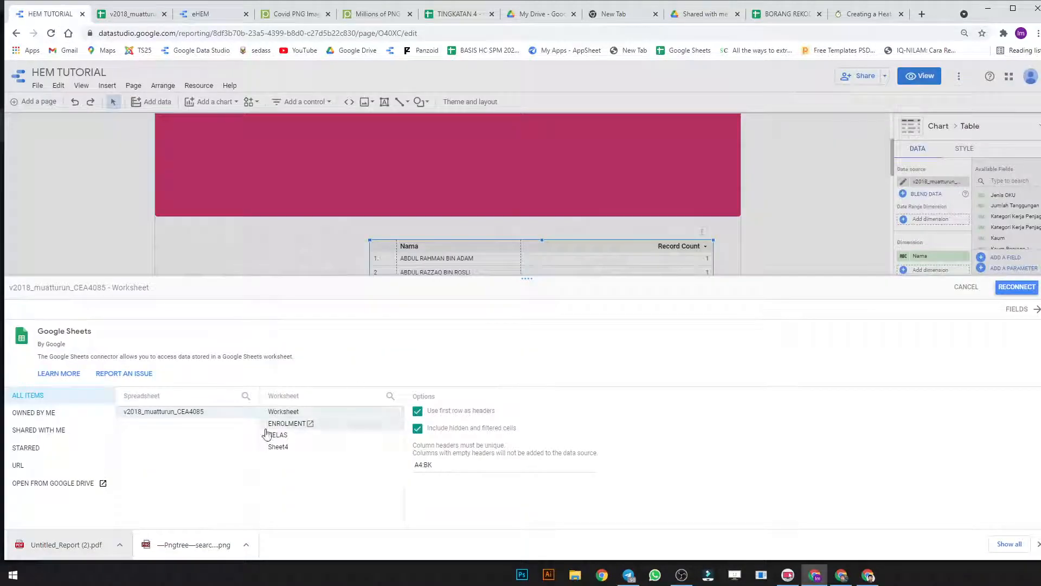
{"action": "left_click", "coordinate": [975, 291]}
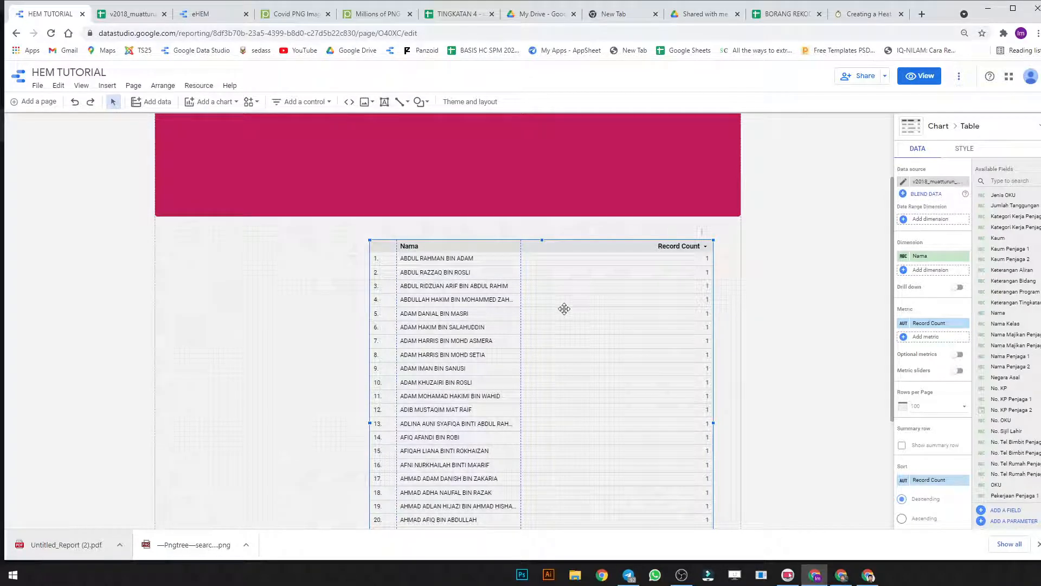
Step: Delete the table and remove the v2018_muatturun_CEA4085 - Worksheet data source from the report
{"action": "key", "text": "Delete"}
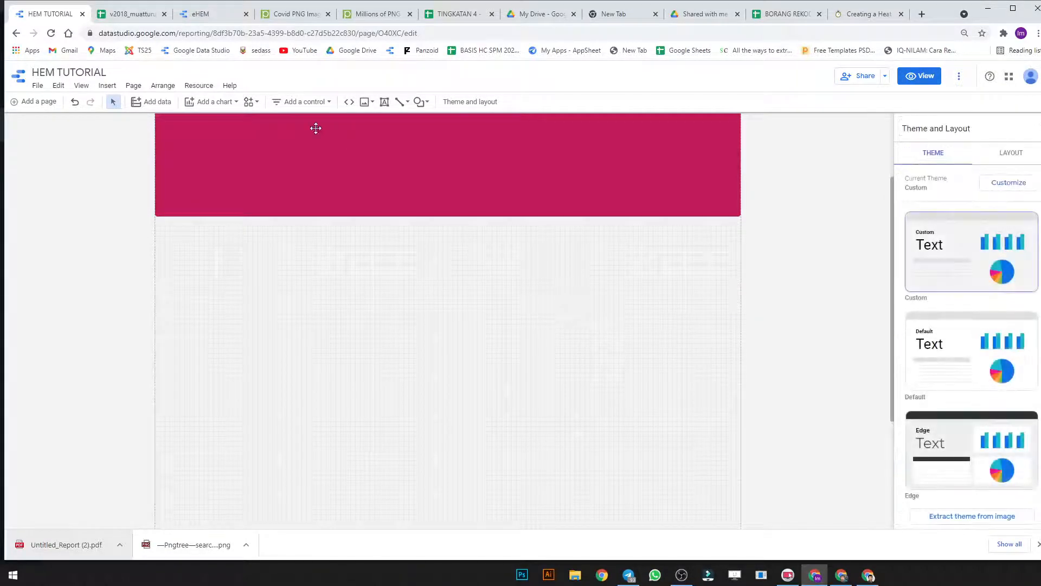
{"action": "left_click", "coordinate": [216, 88]}
{"action": "left_click", "coordinate": [217, 102]}
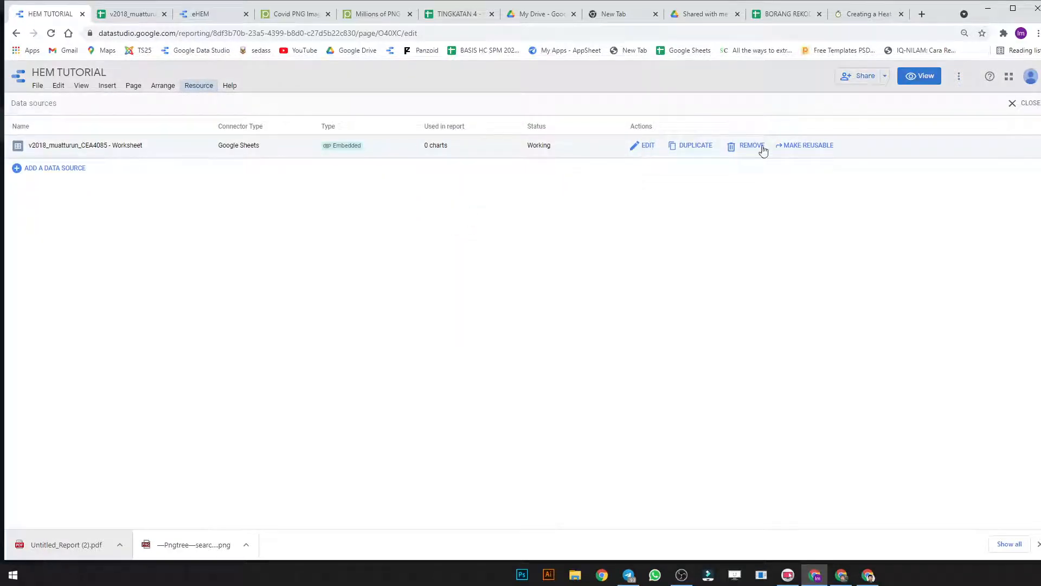
{"action": "left_click", "coordinate": [763, 151]}
{"action": "left_click", "coordinate": [587, 341]}
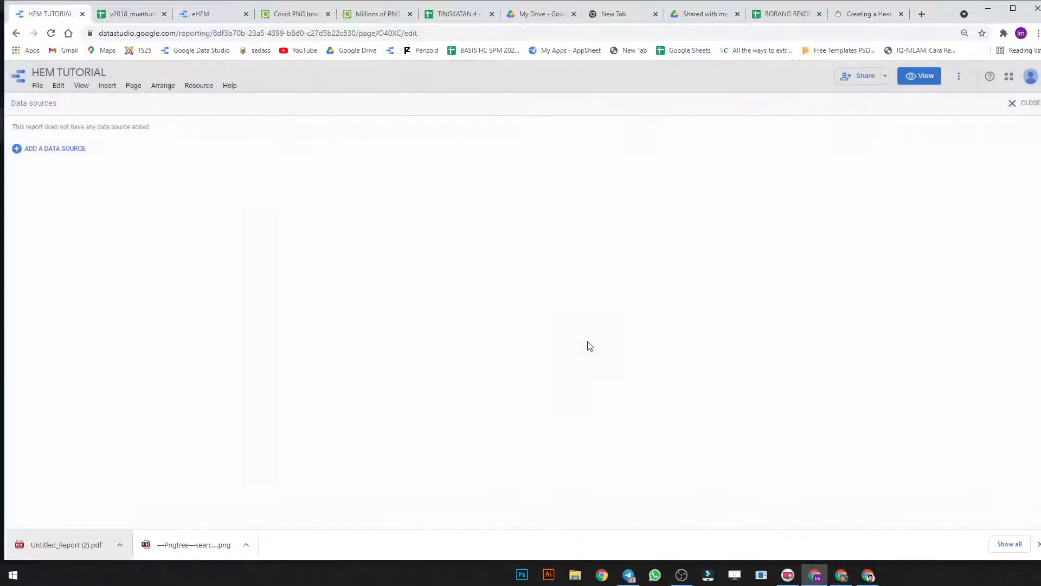
Step: Start adding a Google Sheets data source and copy the URL of the v2018_muatturun_CEA4085 spreadsheet
{"action": "left_click", "coordinate": [76, 151]}
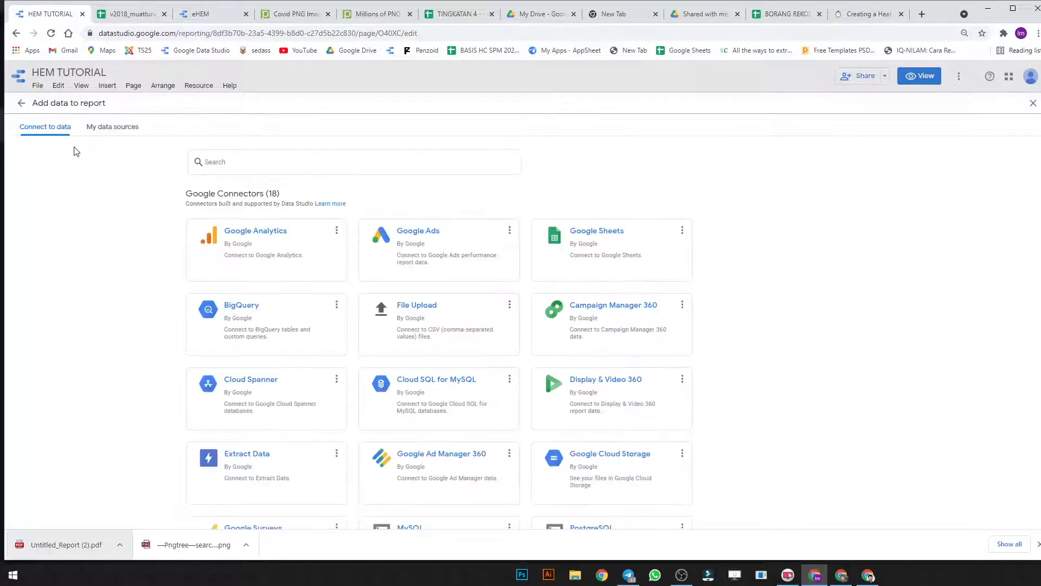
{"action": "left_click", "coordinate": [667, 232]}
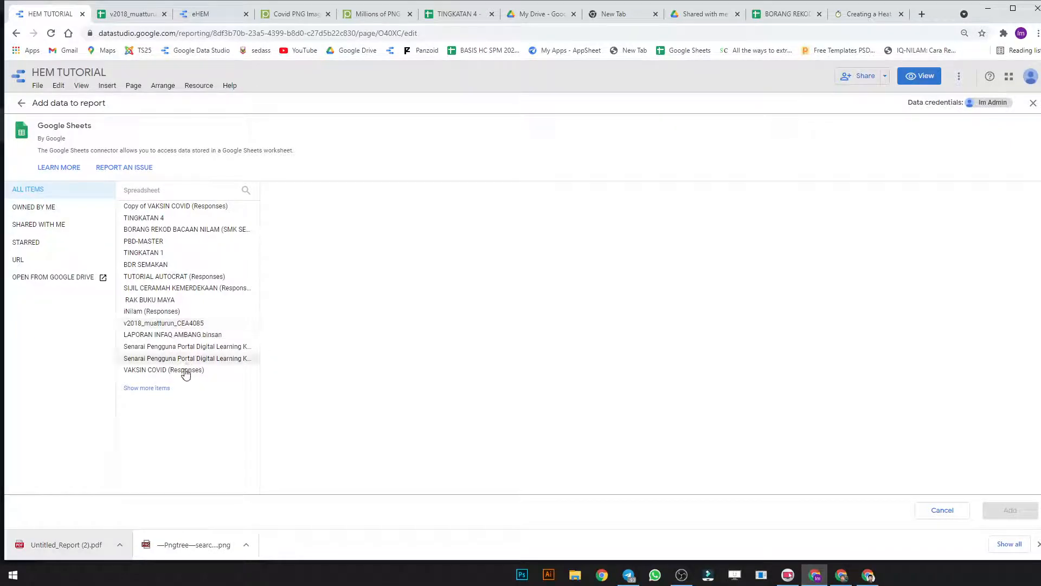
{"action": "left_click", "coordinate": [130, 15]}
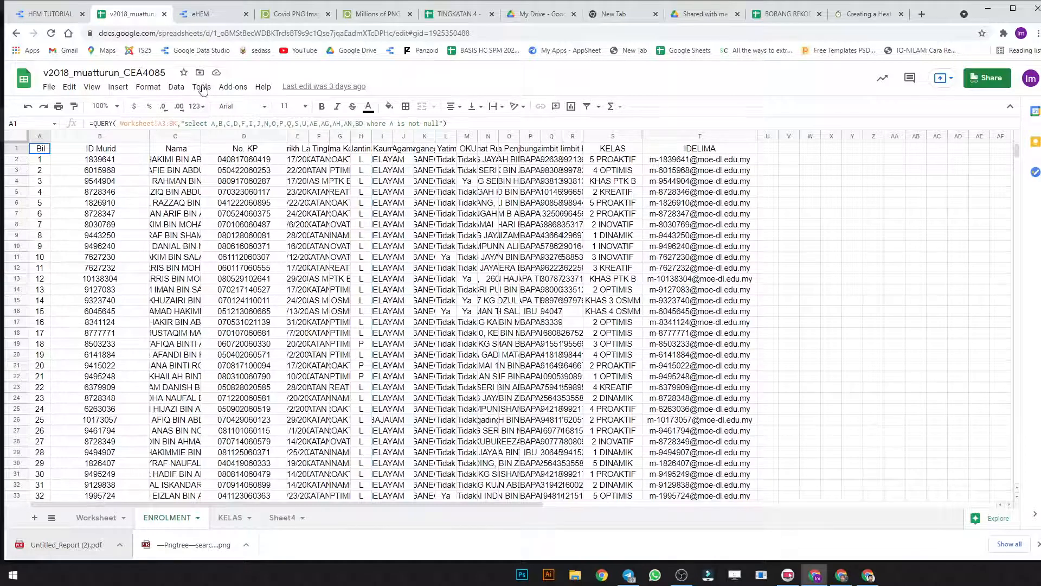
{"action": "left_click", "coordinate": [206, 33]}
{"action": "right_click", "coordinate": [206, 33]}
{"action": "left_click", "coordinate": [223, 76]}
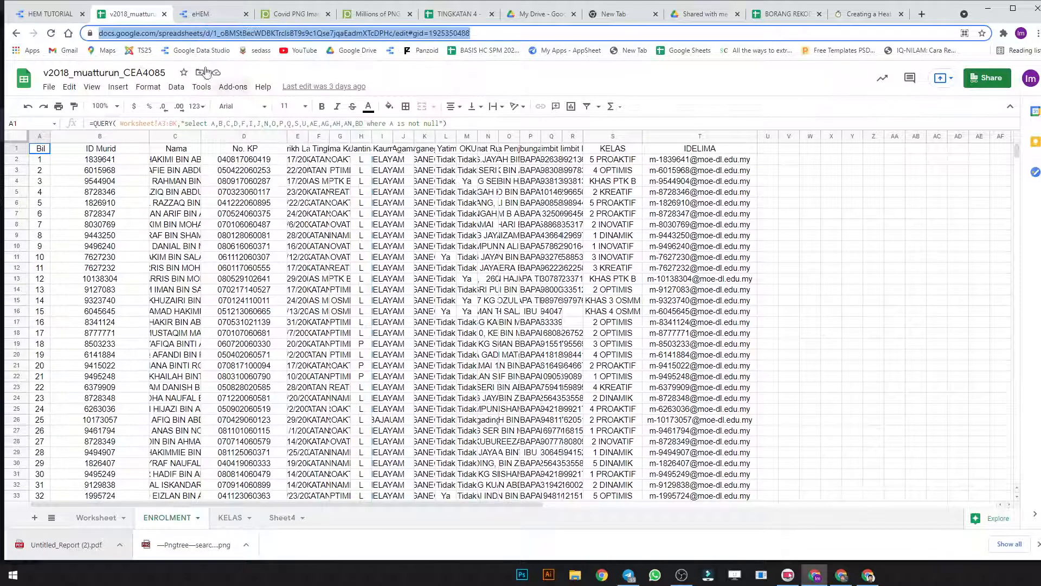
Step: Return to the report and paste the copied spreadsheet URL as the Google Sheets connector's source
{"action": "left_click", "coordinate": [55, 16]}
{"action": "left_click", "coordinate": [49, 262]}
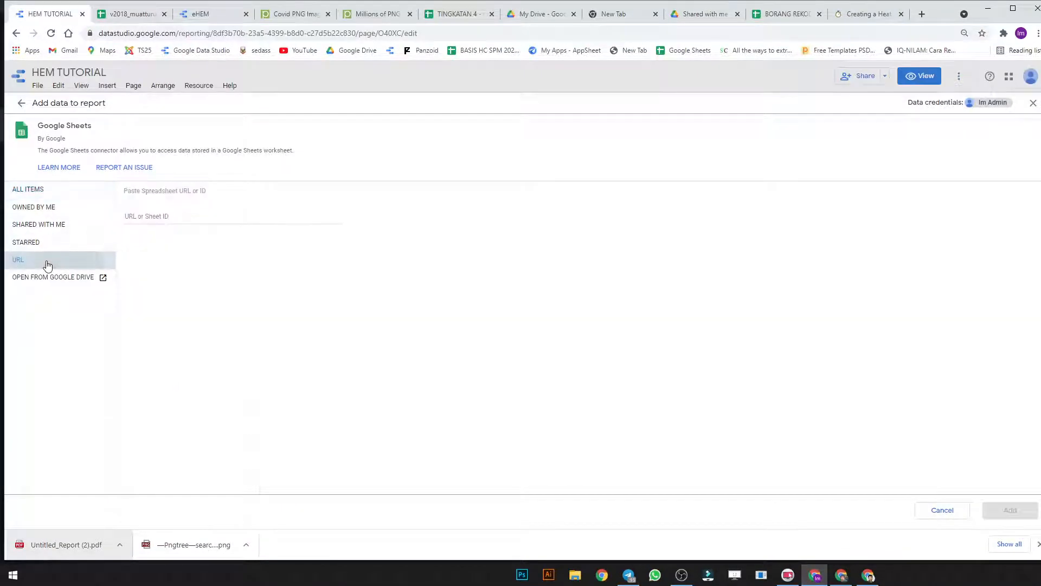
{"action": "right_click", "coordinate": [145, 215]}
{"action": "left_click", "coordinate": [172, 299]}
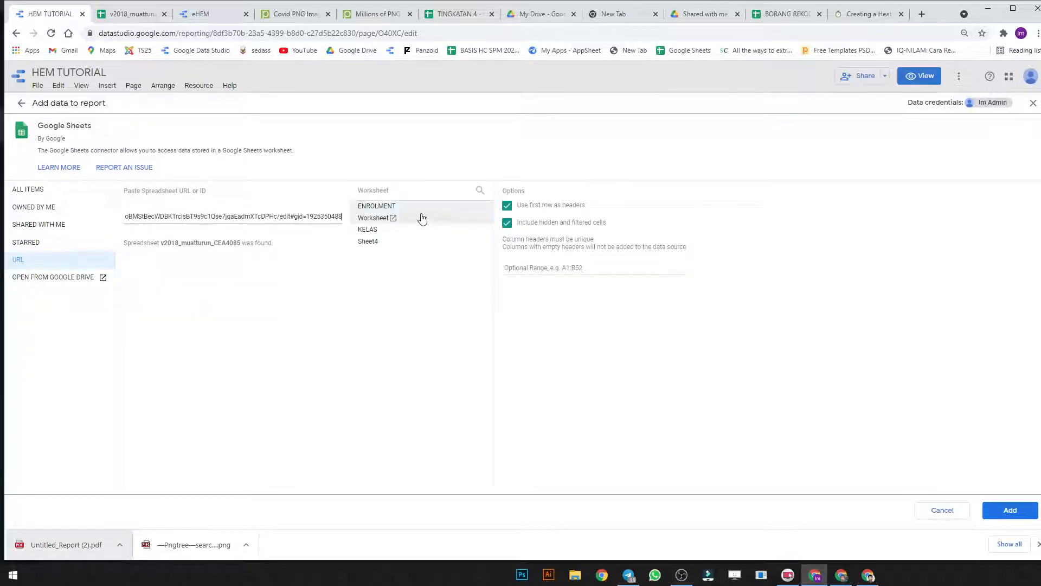
Step: Select the ENROLMENT worksheet of v2018_muatturun_CEA4085, add it to the report as a data source, and continue past the connection dialog
{"action": "left_click", "coordinate": [130, 13]}
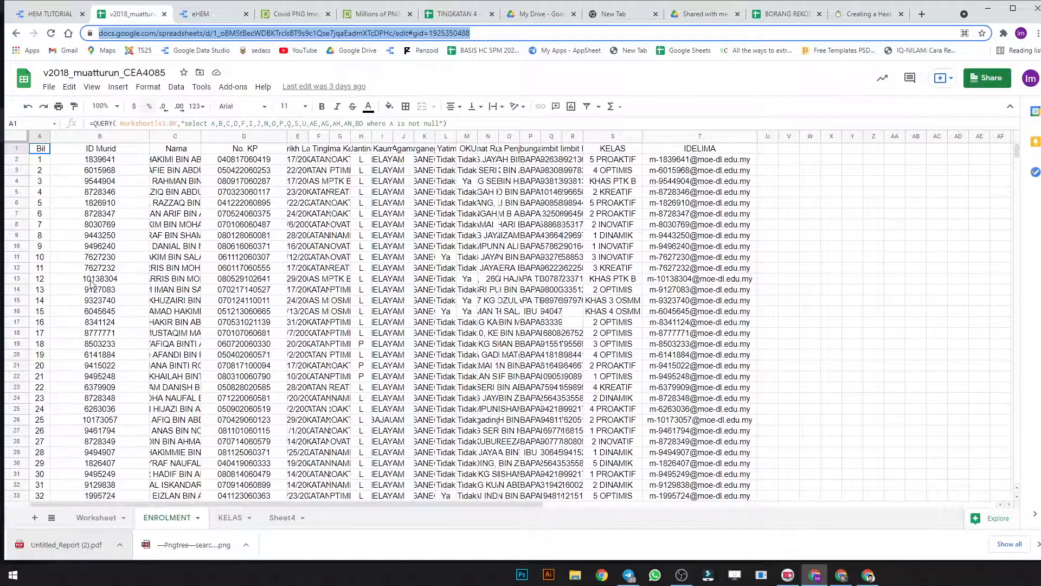
{"action": "left_click", "coordinate": [49, 15]}
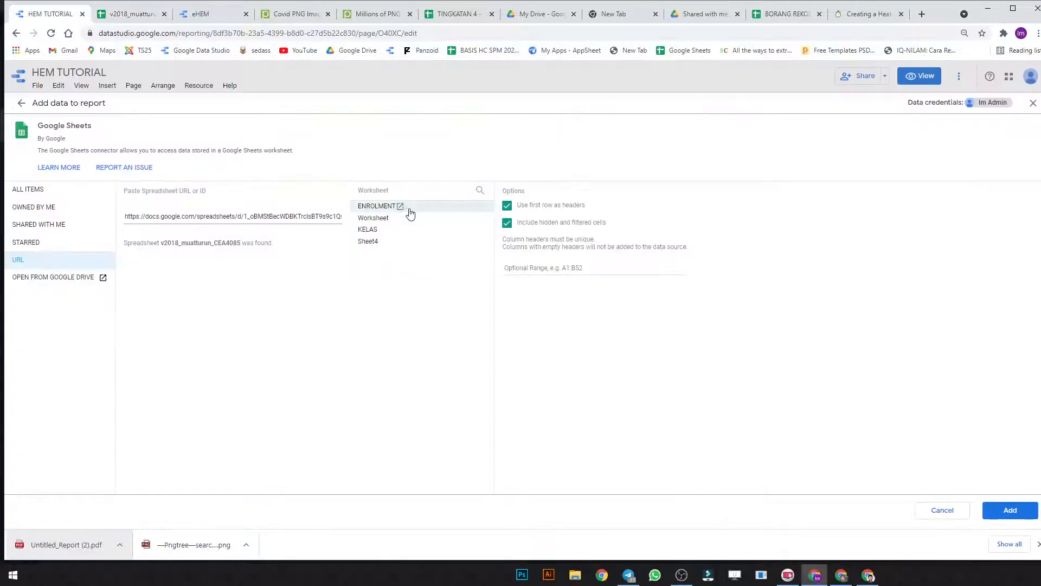
{"action": "left_click", "coordinate": [431, 209]}
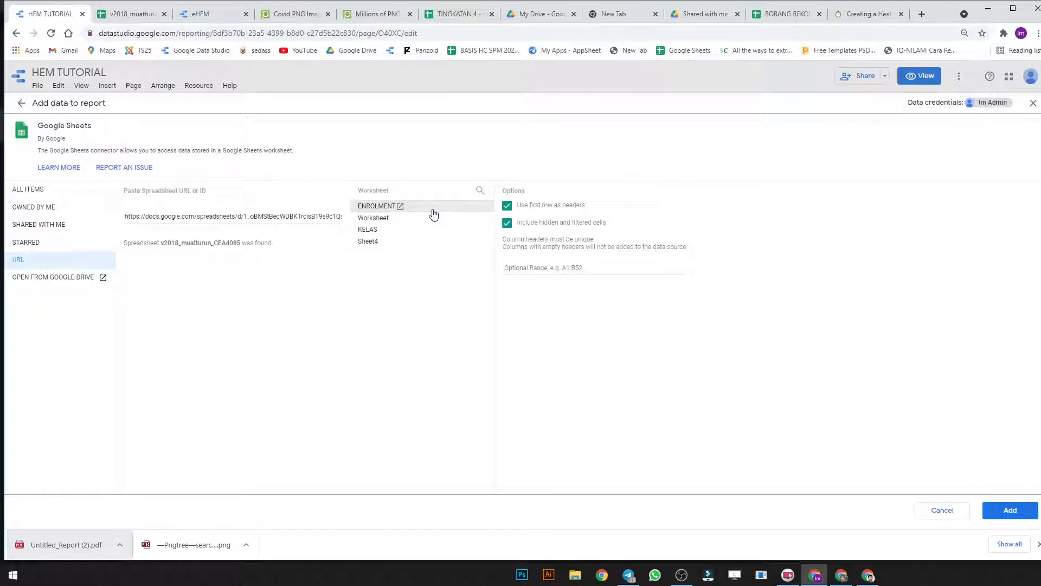
{"action": "left_click", "coordinate": [1010, 510]}
{"action": "left_click", "coordinate": [1019, 512]}
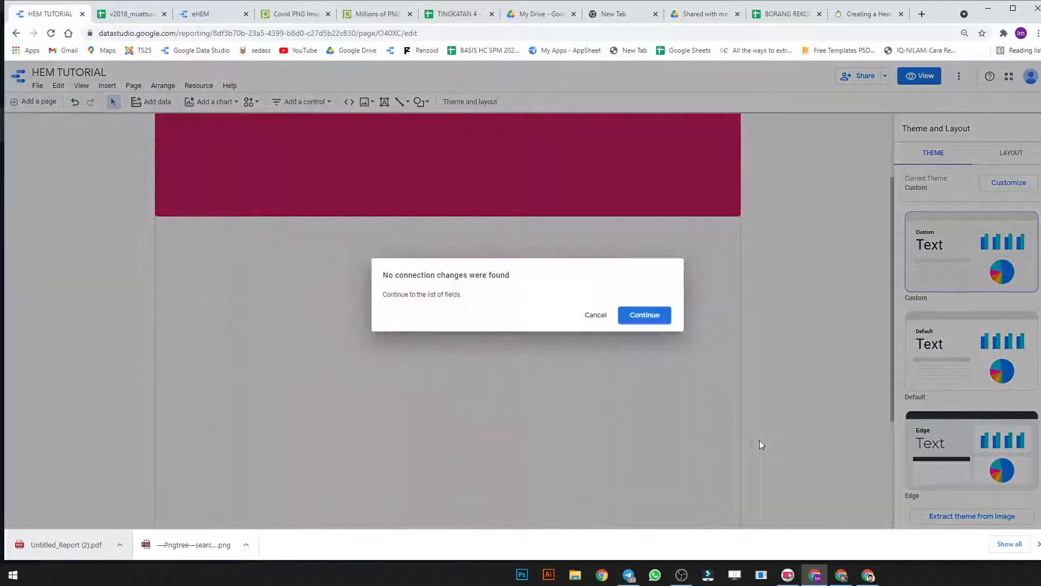
{"action": "left_click", "coordinate": [645, 316]}
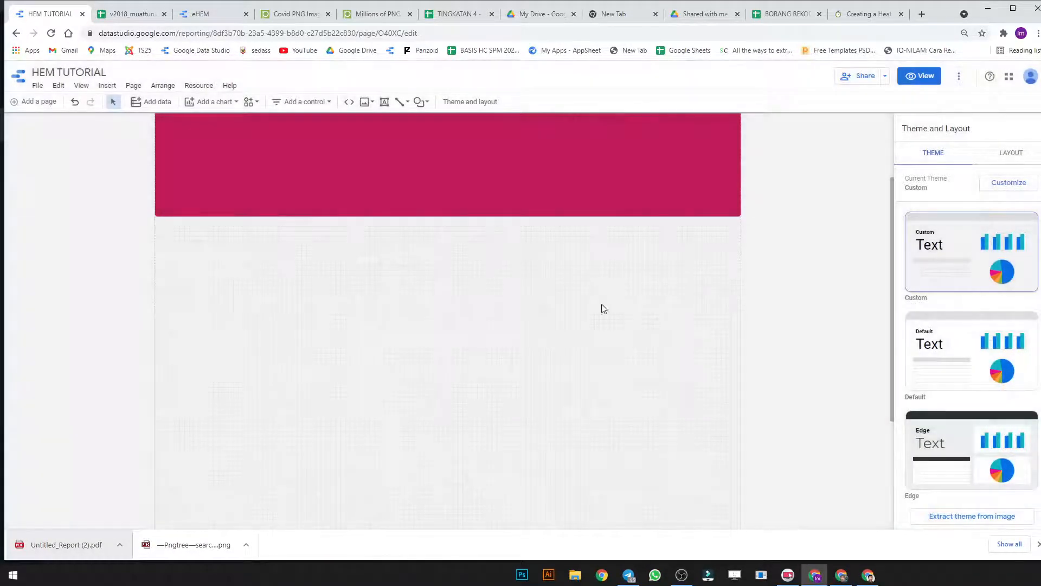
Step: Check the report's list of added data sources and return to the report canvas
{"action": "left_click", "coordinate": [199, 85]}
{"action": "left_click", "coordinate": [214, 102]}
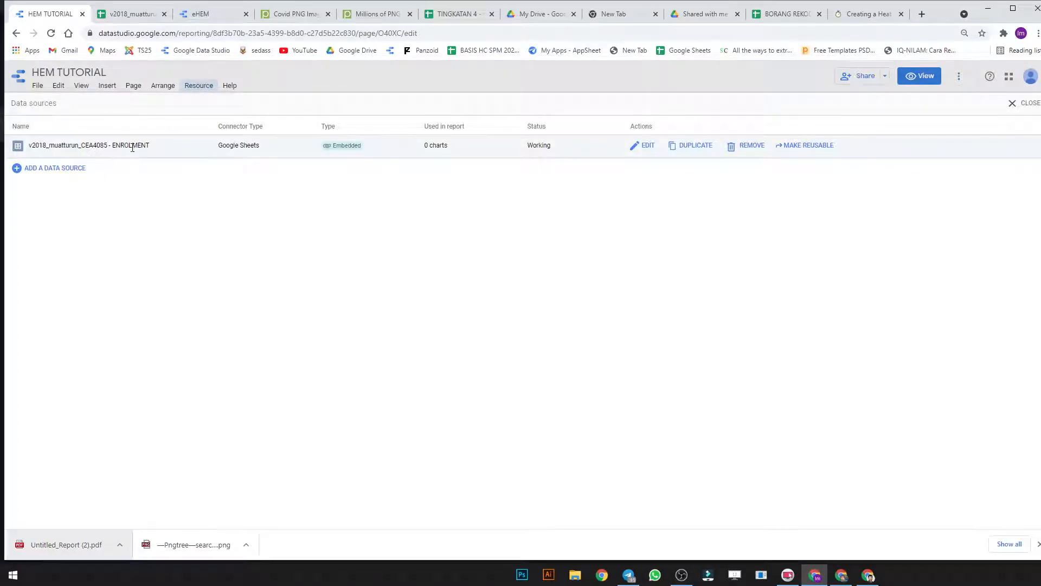
{"action": "left_click", "coordinate": [1012, 103]}
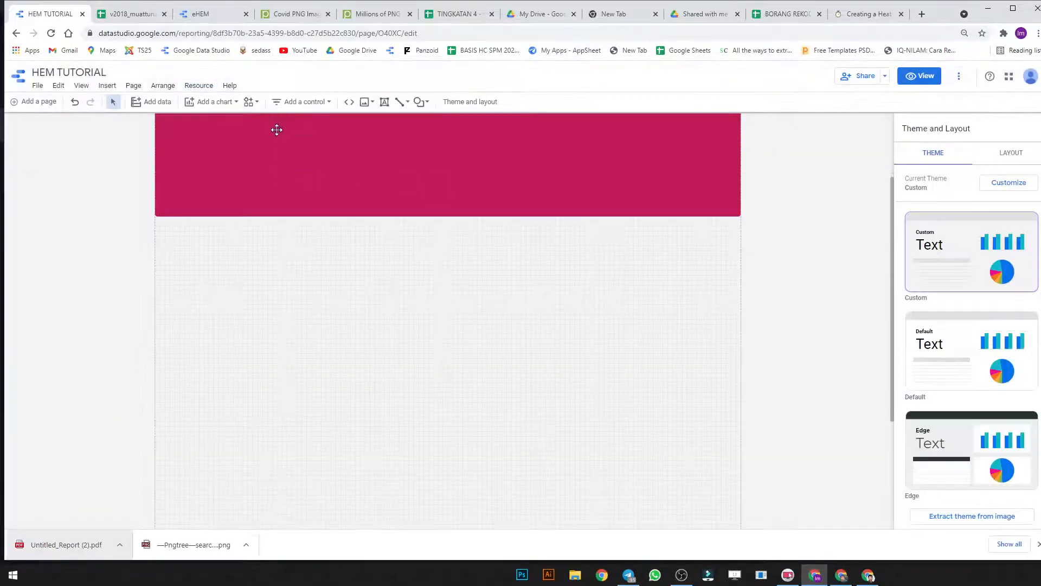
Step: Insert a plain table chart in the empty area below the banner and enlarge it
{"action": "left_click", "coordinate": [298, 105]}
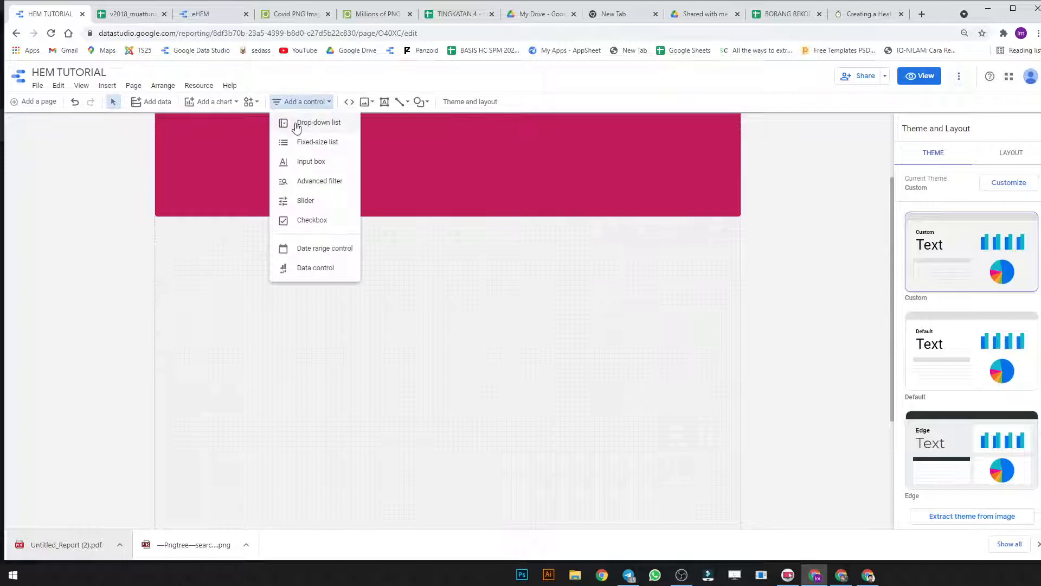
{"action": "left_click", "coordinate": [223, 115]}
{"action": "left_click", "coordinate": [220, 103]}
{"action": "left_click", "coordinate": [227, 150]}
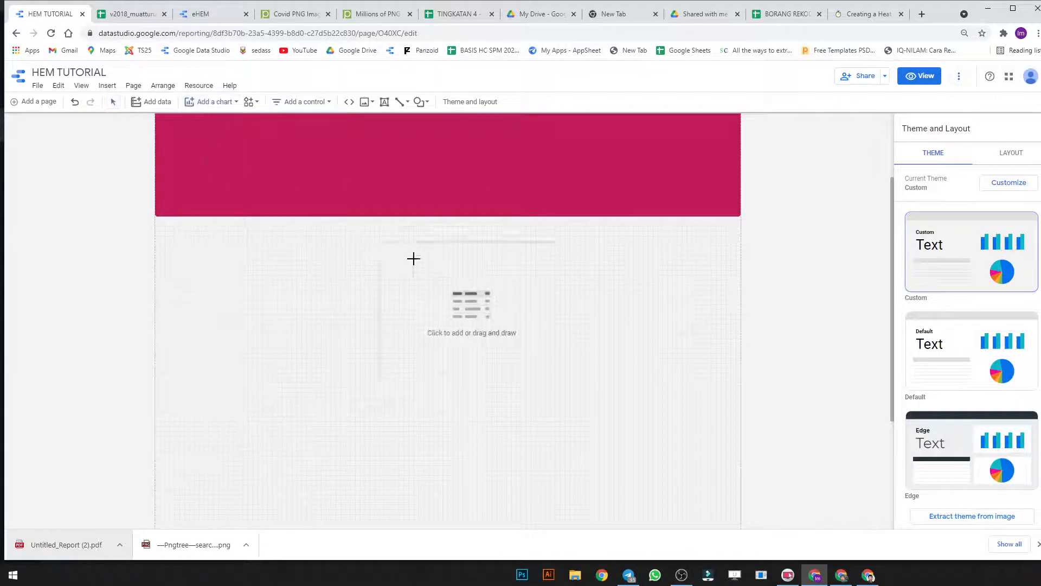
{"action": "left_click", "coordinate": [424, 265]}
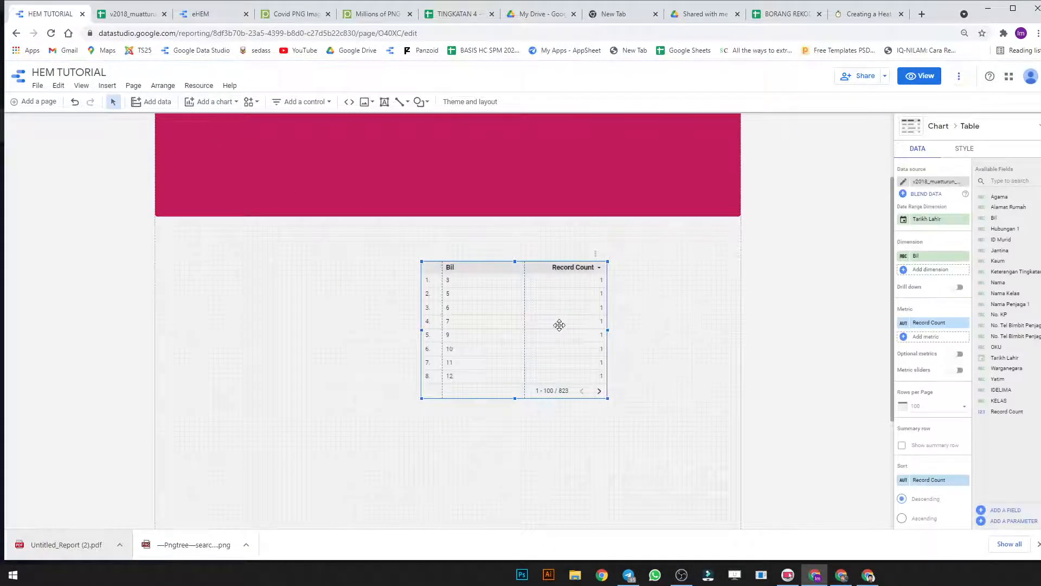
{"action": "left_click_drag", "start_coordinate": [574, 391], "coordinate": [715, 484]}
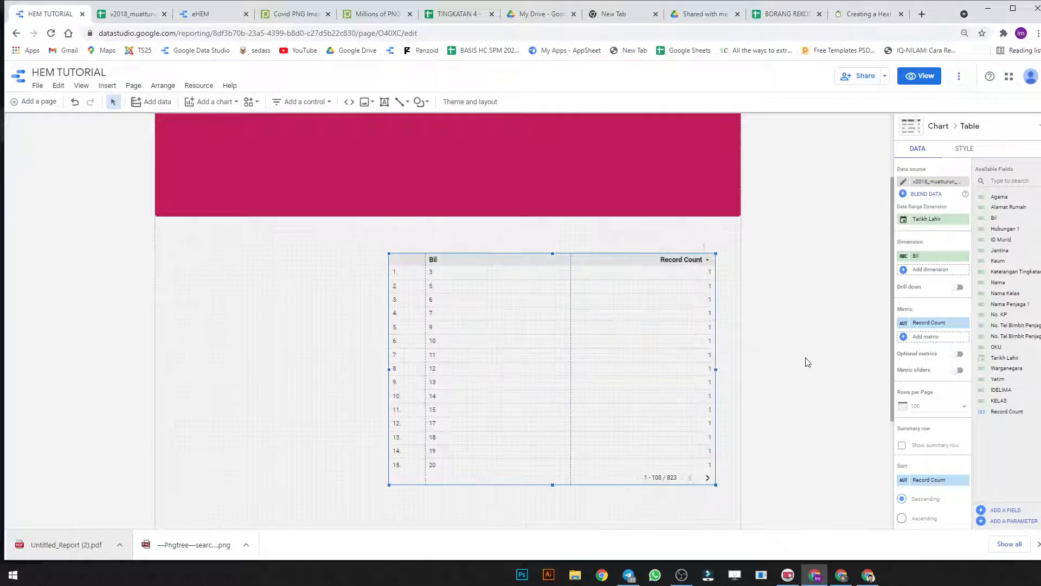
Step: Remove the table's date range dimension and set its dimensions to Nama, KELAS and Jantina
{"action": "left_click", "coordinate": [964, 218]}
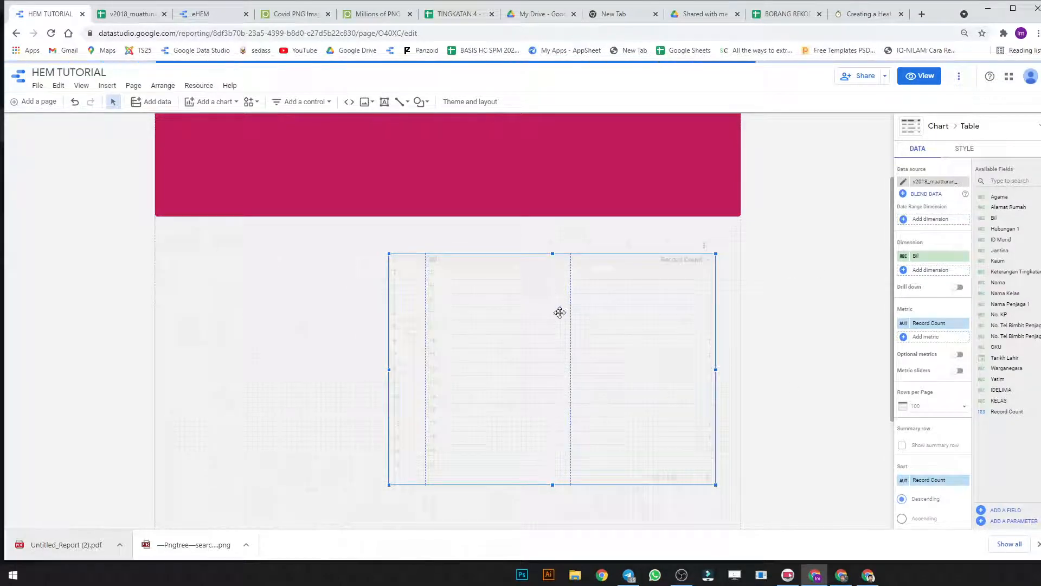
{"action": "left_click_drag", "start_coordinate": [565, 327], "coordinate": [548, 328]}
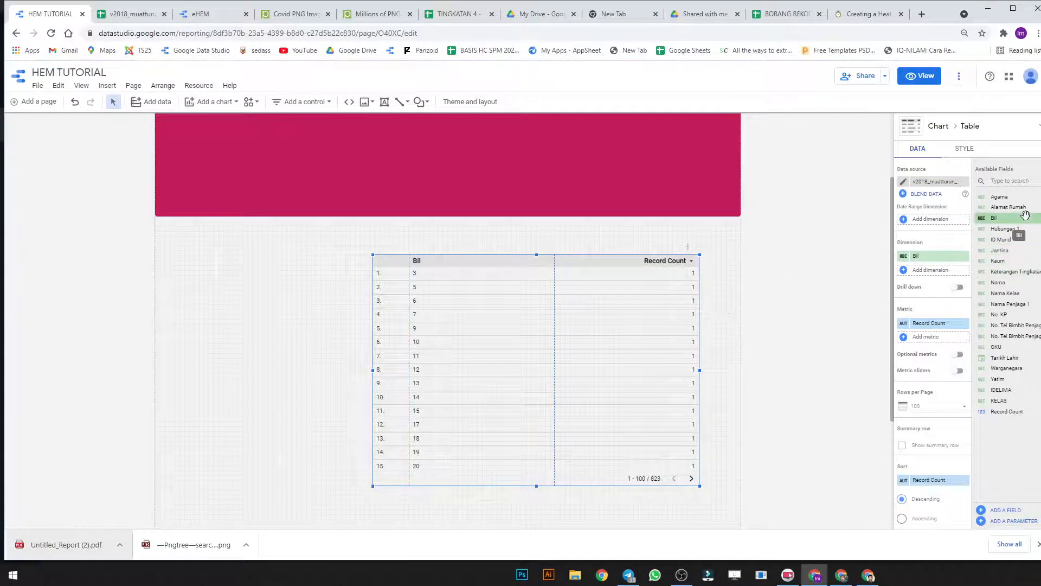
{"action": "left_click_drag", "start_coordinate": [998, 282], "coordinate": [936, 271]}
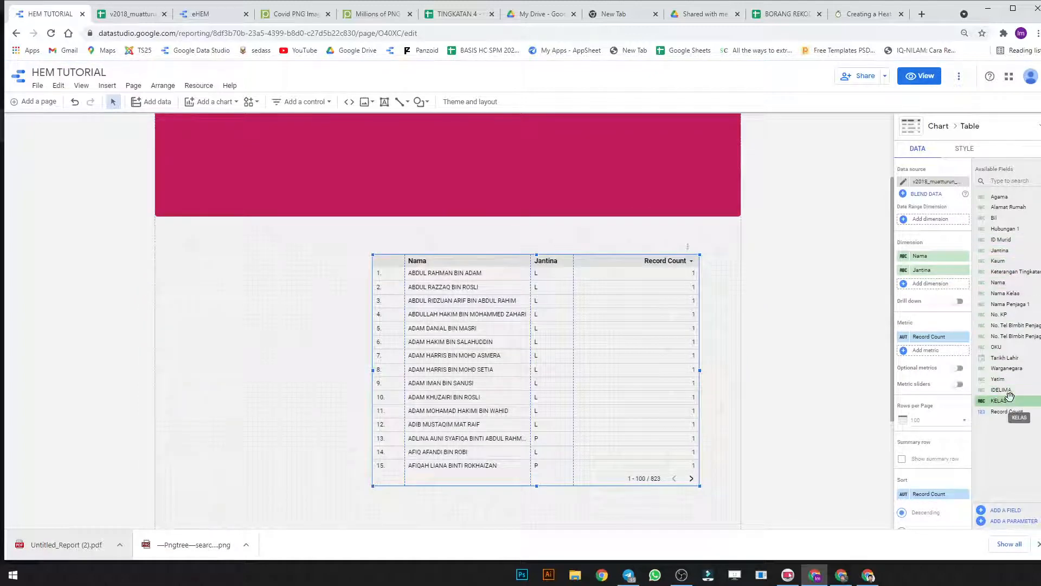
{"action": "left_click_drag", "start_coordinate": [1002, 400], "coordinate": [941, 268]}
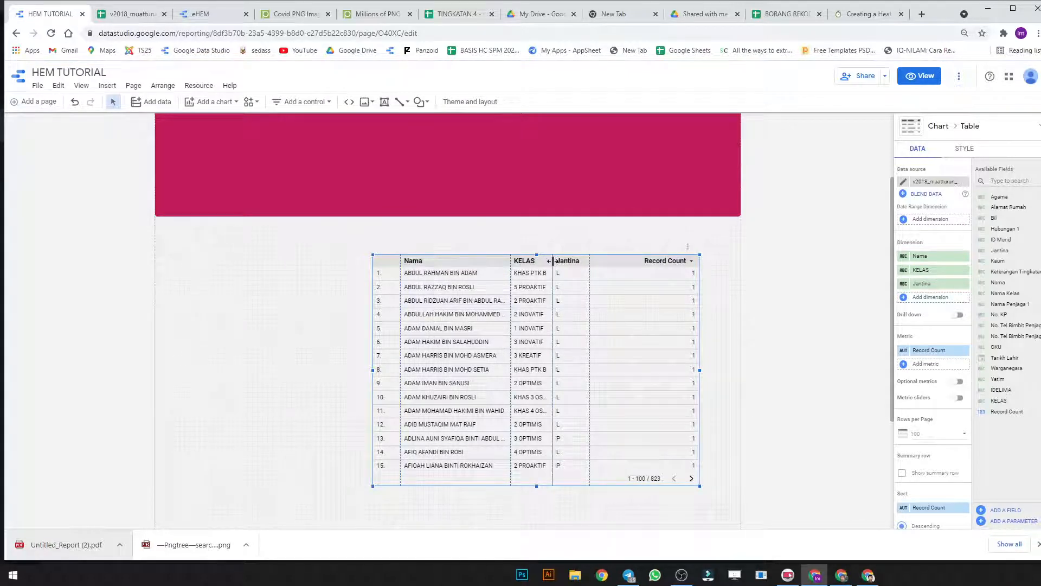
Step: Widen the KELAS column and enlarge and reposition the table below the banner
{"action": "left_click_drag", "start_coordinate": [553, 261], "coordinate": [561, 261]}
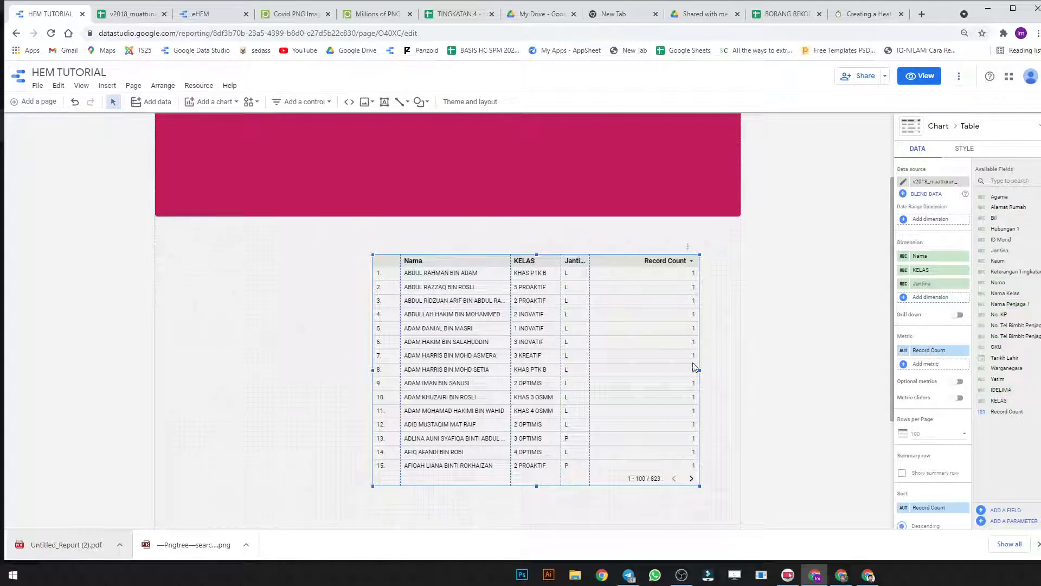
{"action": "mouse_move", "coordinate": [693, 363]}
{"action": "left_mouse_down"}
{"action": "mouse_move", "coordinate": [673, 356]}
{"action": "mouse_move", "coordinate": [700, 367]}
{"action": "left_mouse_up"}
{"action": "mouse_move", "coordinate": [572, 369]}
{"action": "left_mouse_down"}
{"action": "mouse_move", "coordinate": [577, 384]}
{"action": "mouse_move", "coordinate": [573, 368]}
{"action": "left_mouse_up"}
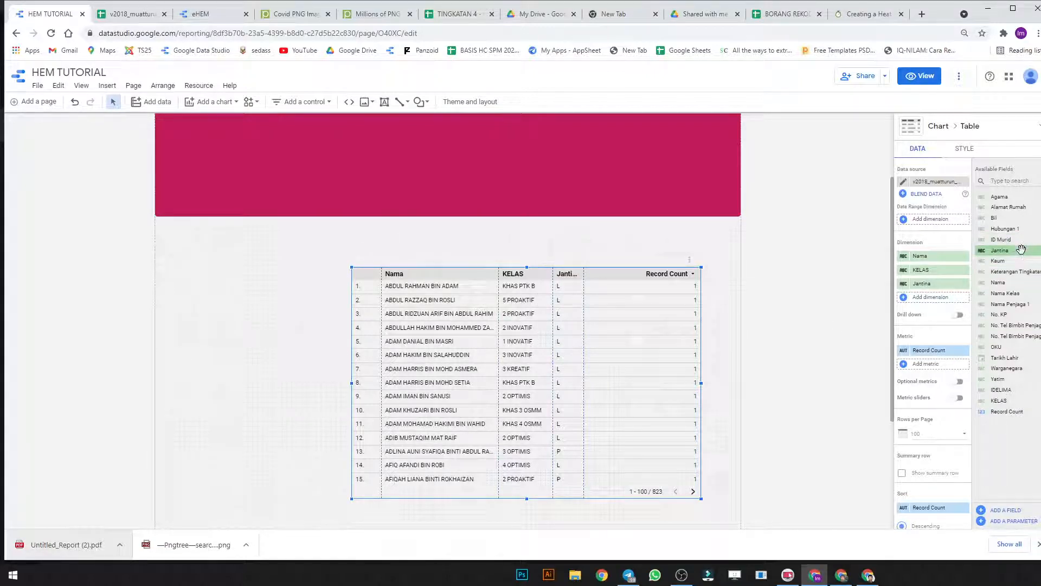
Step: Try Kaum and the No. Tel Bimbit Penjaga field as the third dimension in place of Jantina, and try to widen that column
{"action": "left_click_drag", "start_coordinate": [1012, 258], "coordinate": [936, 300]}
{"action": "left_click", "coordinate": [965, 283]}
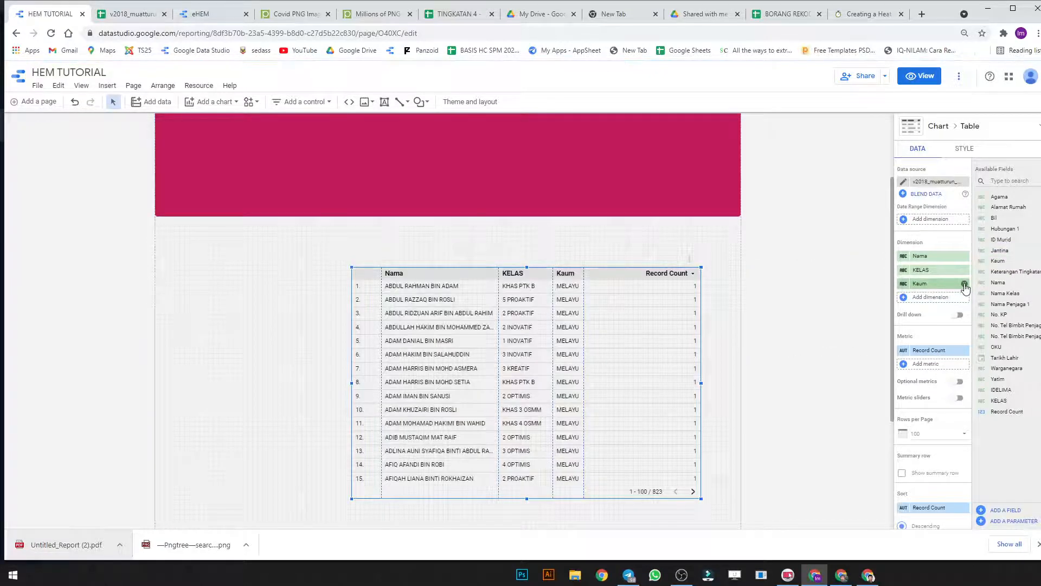
{"action": "left_click_drag", "start_coordinate": [1023, 329], "coordinate": [954, 290]}
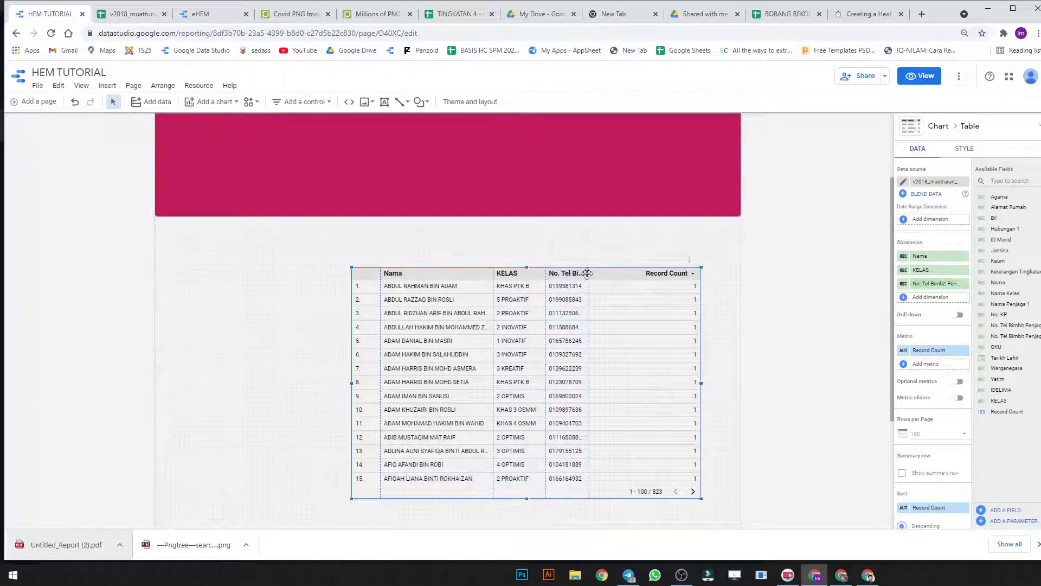
{"action": "mouse_move", "coordinate": [587, 273]}
{"action": "left_mouse_down"}
{"action": "mouse_move", "coordinate": [566, 270]}
{"action": "mouse_move", "coordinate": [611, 291]}
{"action": "mouse_move", "coordinate": [600, 283]}
{"action": "left_mouse_up"}
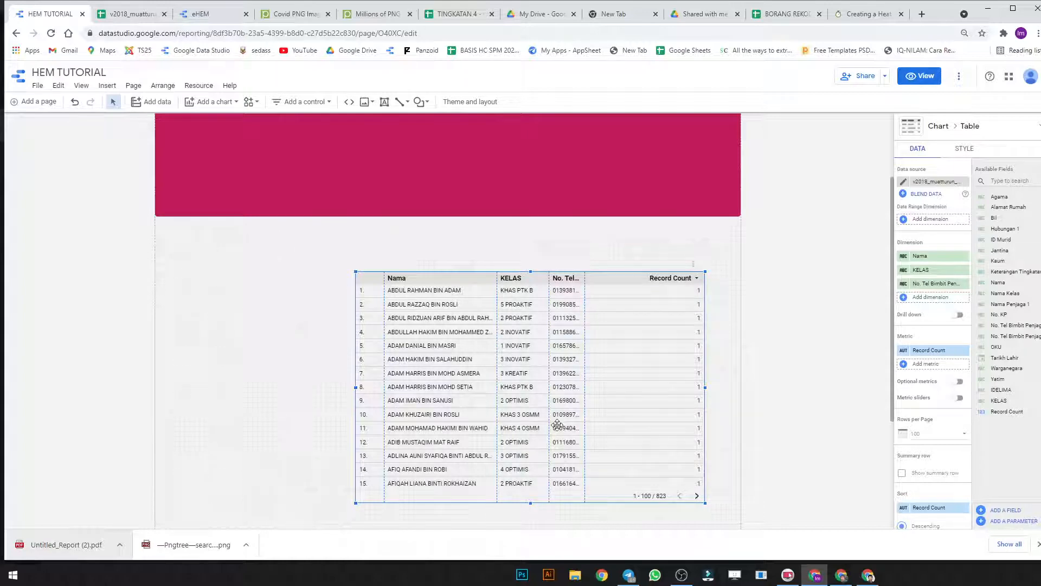
{"action": "scroll", "coordinate": [491, 211], "scroll_direction": "up", "scroll_amount": 2}
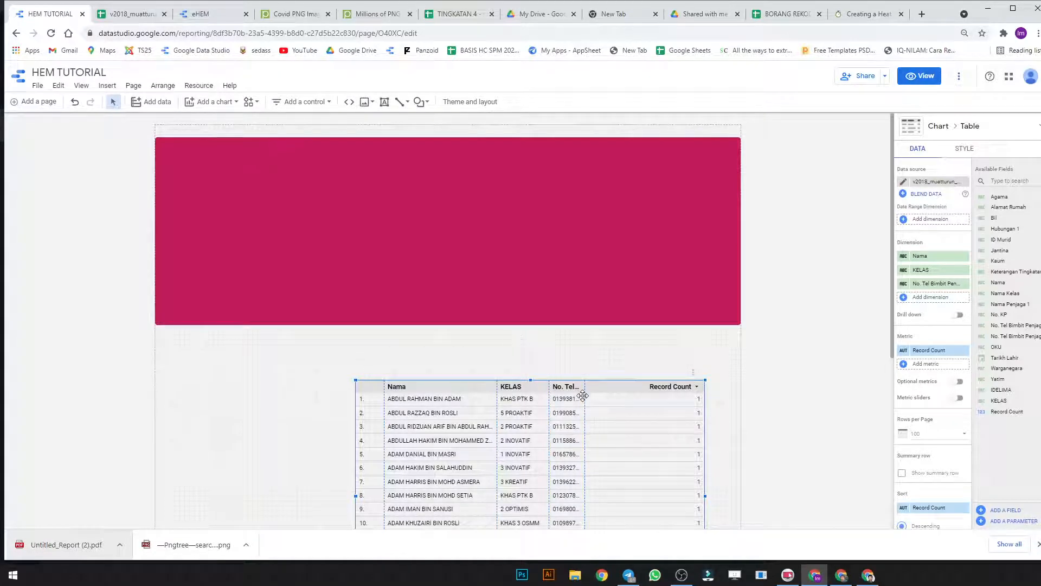
{"action": "left_click_drag", "start_coordinate": [583, 396], "coordinate": [597, 411]}
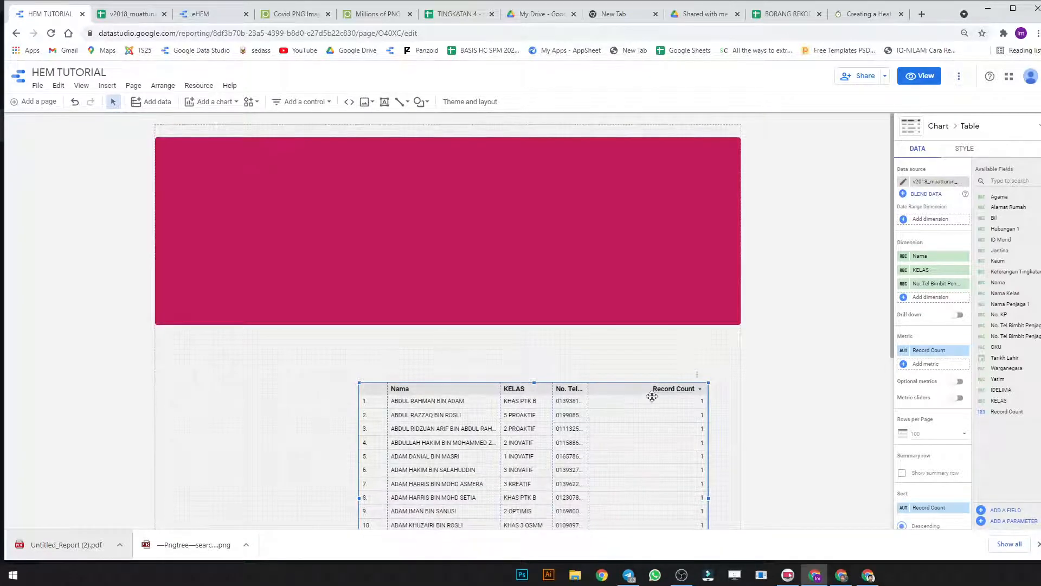
Step: Remove the Record Count metric and replace the guardian phone number dimension with Tarikh Lahir
{"action": "left_click", "coordinate": [963, 352]}
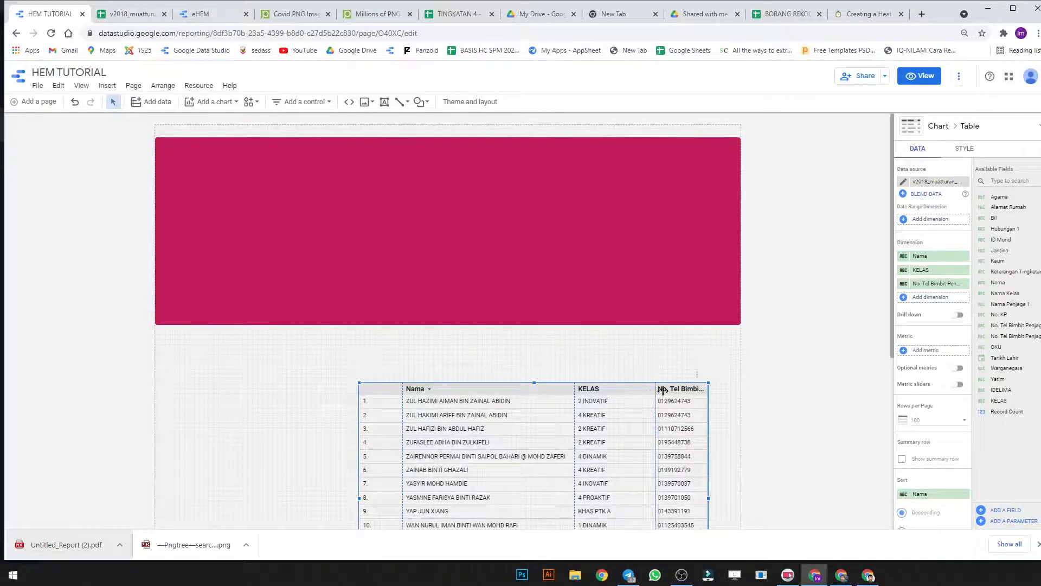
{"action": "left_click_drag", "start_coordinate": [662, 390], "coordinate": [685, 389]}
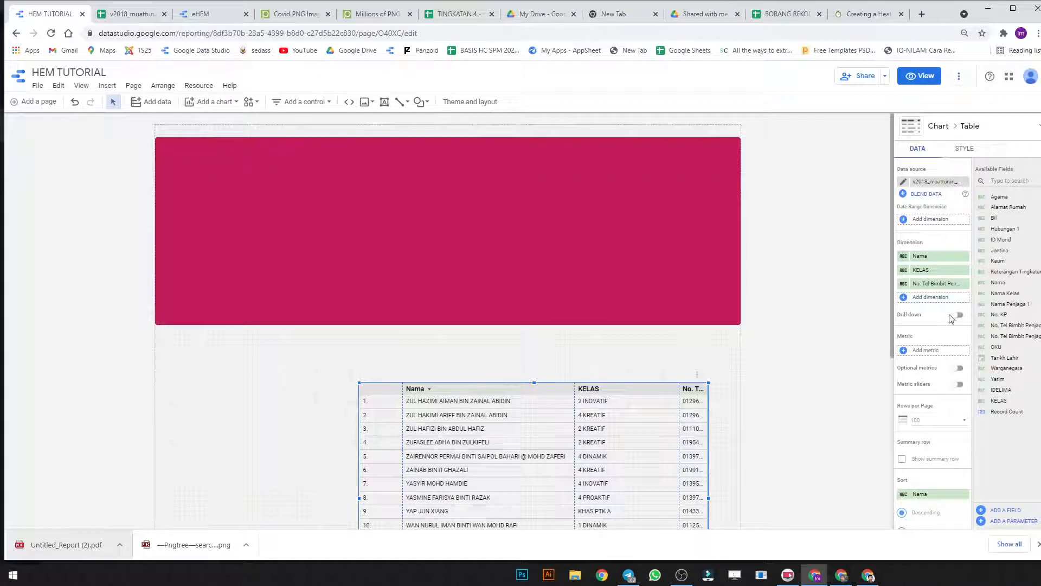
{"action": "left_click", "coordinate": [944, 283]}
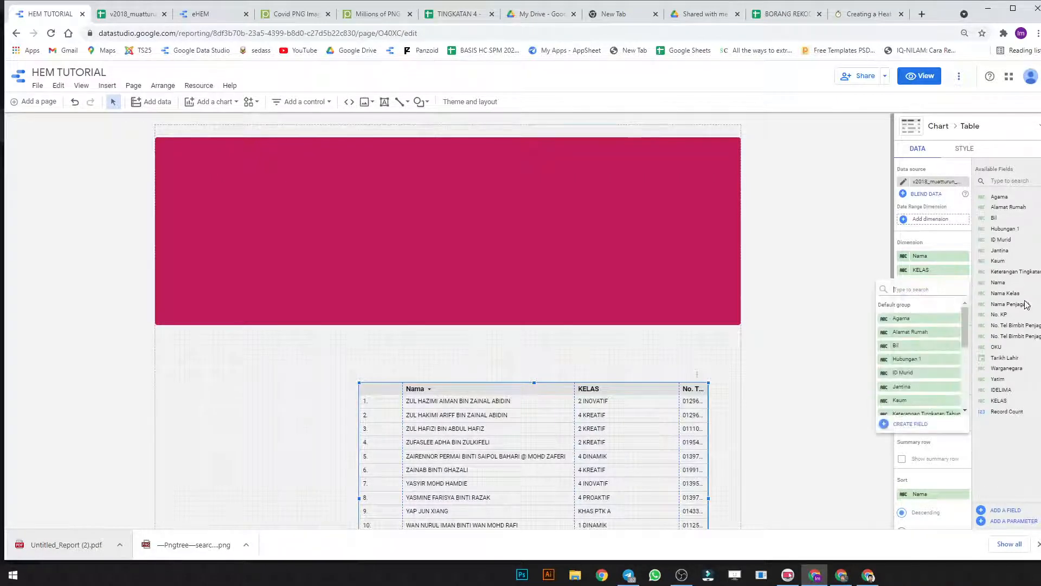
{"action": "left_click", "coordinate": [951, 284]}
{"action": "left_click", "coordinate": [963, 283]}
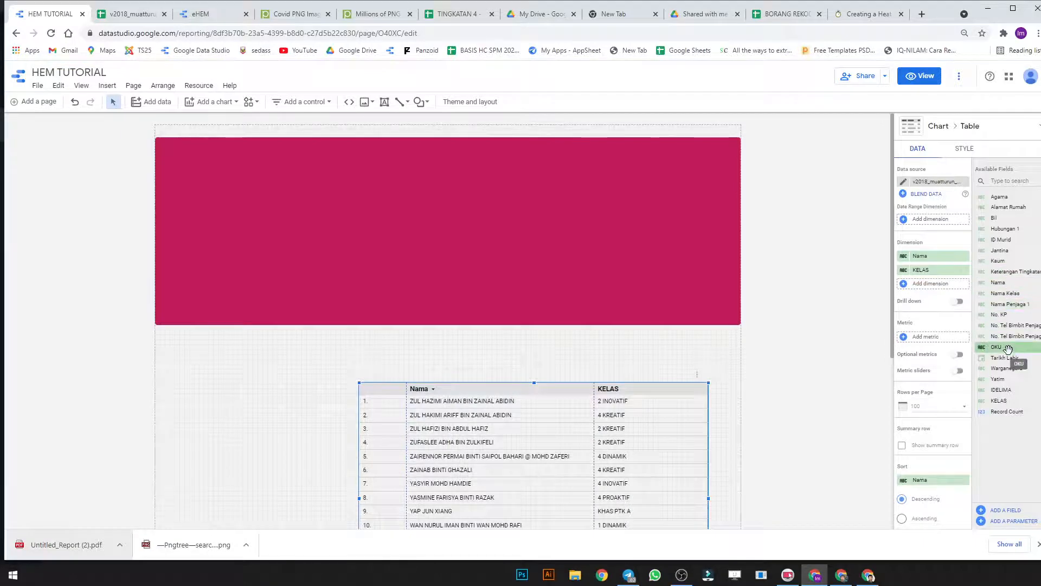
{"action": "left_click_drag", "start_coordinate": [1013, 360], "coordinate": [930, 283]}
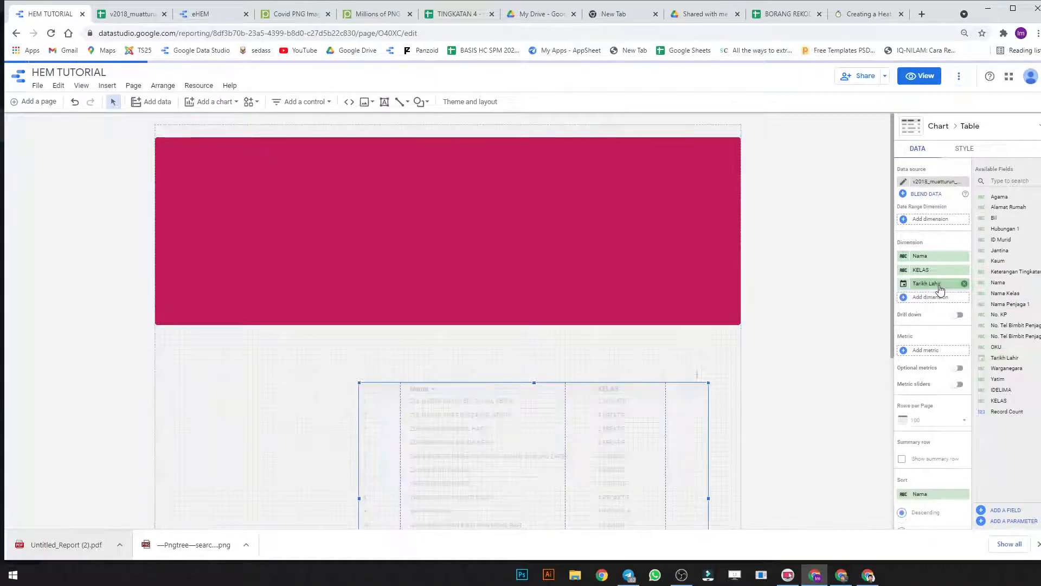
Step: Adjust the widths of the Nama, KELAS and Tarikh Lahir columns and narrow the table from its left edge
{"action": "left_click_drag", "start_coordinate": [668, 389], "coordinate": [644, 391]}
{"action": "scroll", "coordinate": [645, 418], "scroll_direction": "down", "scroll_amount": 3}
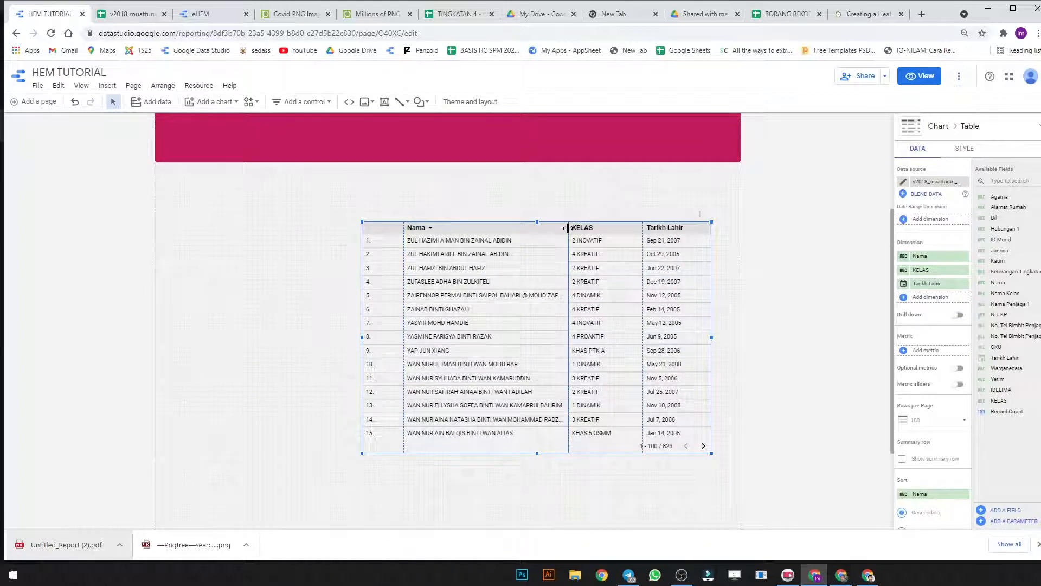
{"action": "left_click_drag", "start_coordinate": [566, 228], "coordinate": [571, 228]}
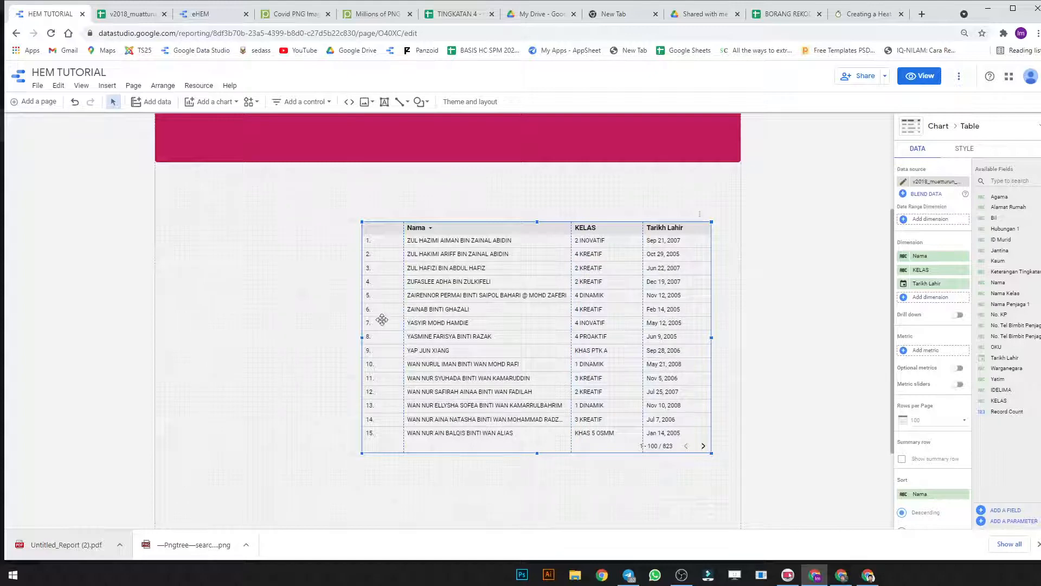
{"action": "left_click_drag", "start_coordinate": [362, 336], "coordinate": [379, 337]}
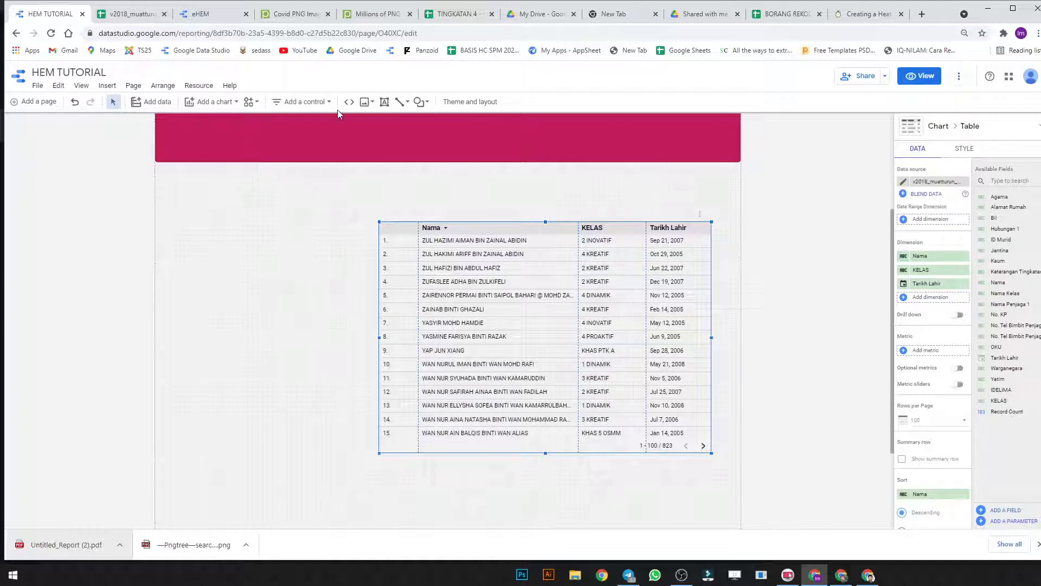
Step: Insert a table with heatmap in the empty space left of the student table, its top roughly level with that table
{"action": "left_click", "coordinate": [211, 102]}
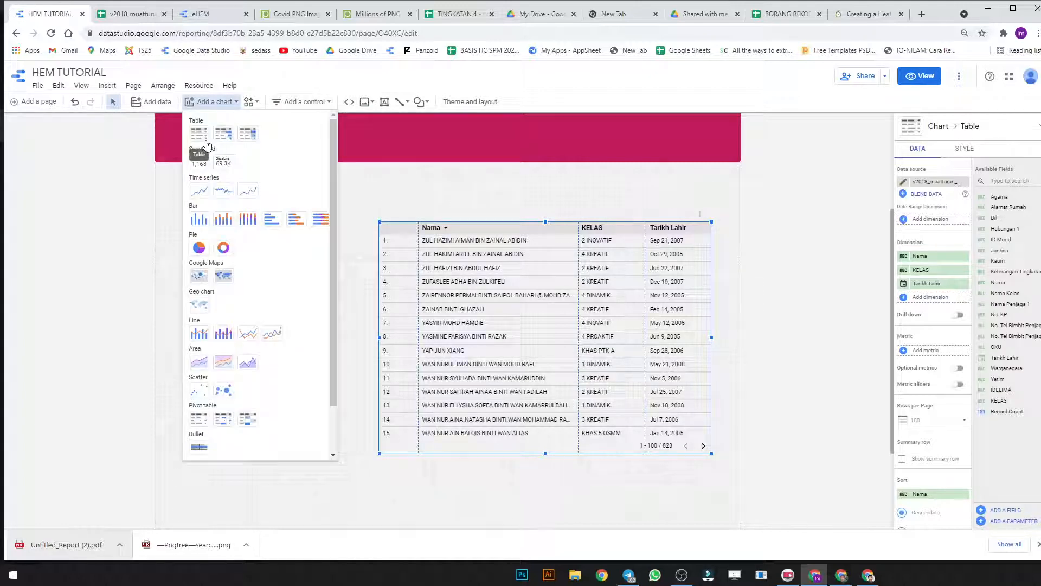
{"action": "left_click", "coordinate": [199, 134]}
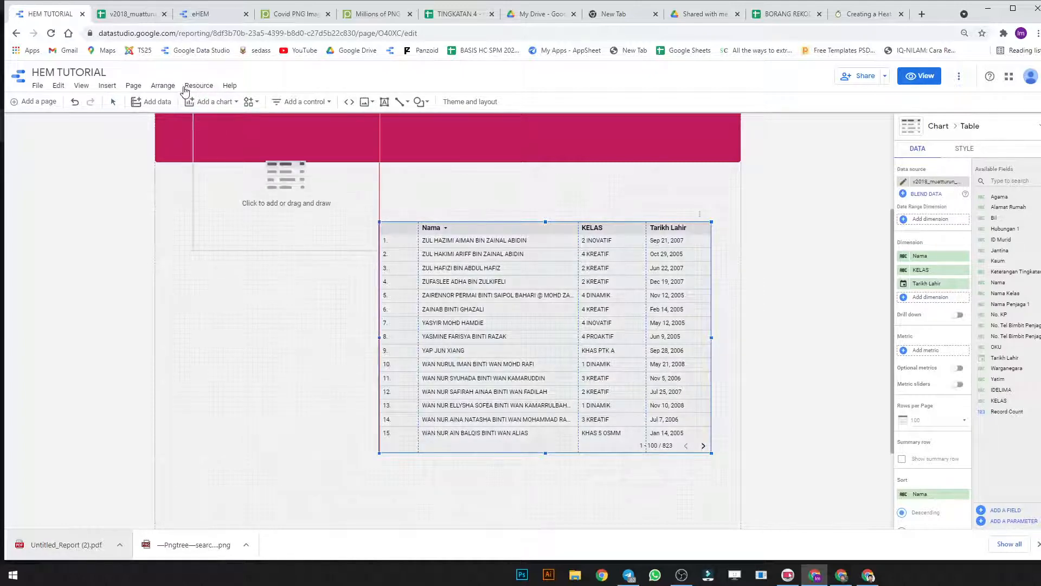
{"action": "left_click", "coordinate": [199, 104]}
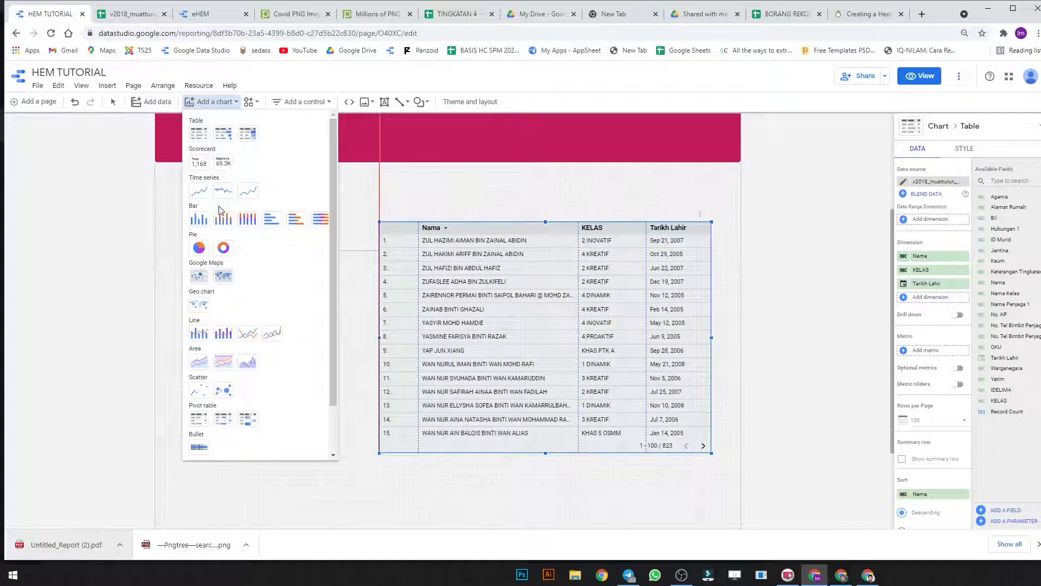
{"action": "left_click", "coordinate": [252, 139]}
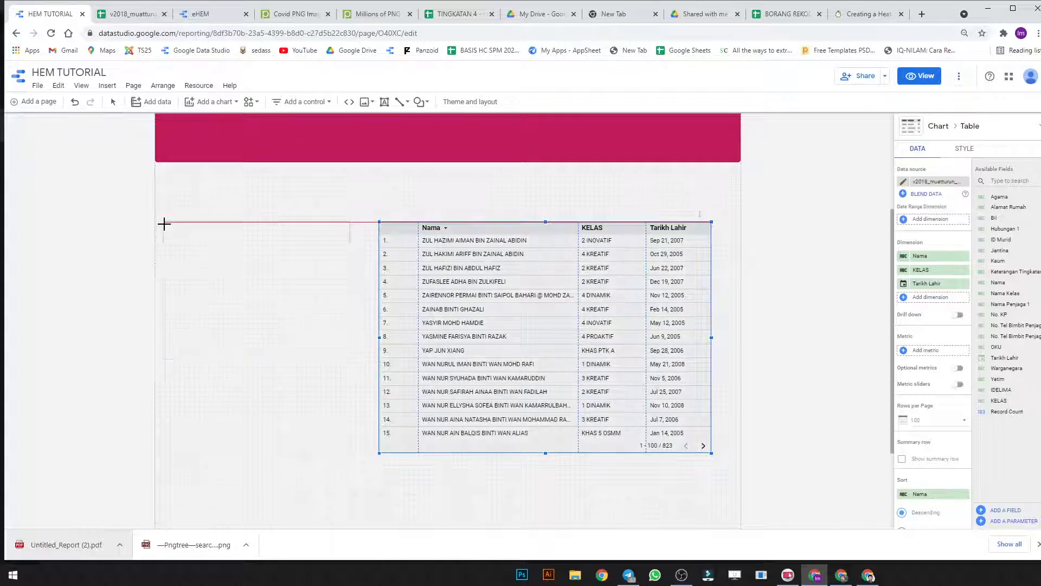
{"action": "left_click", "coordinate": [164, 223]}
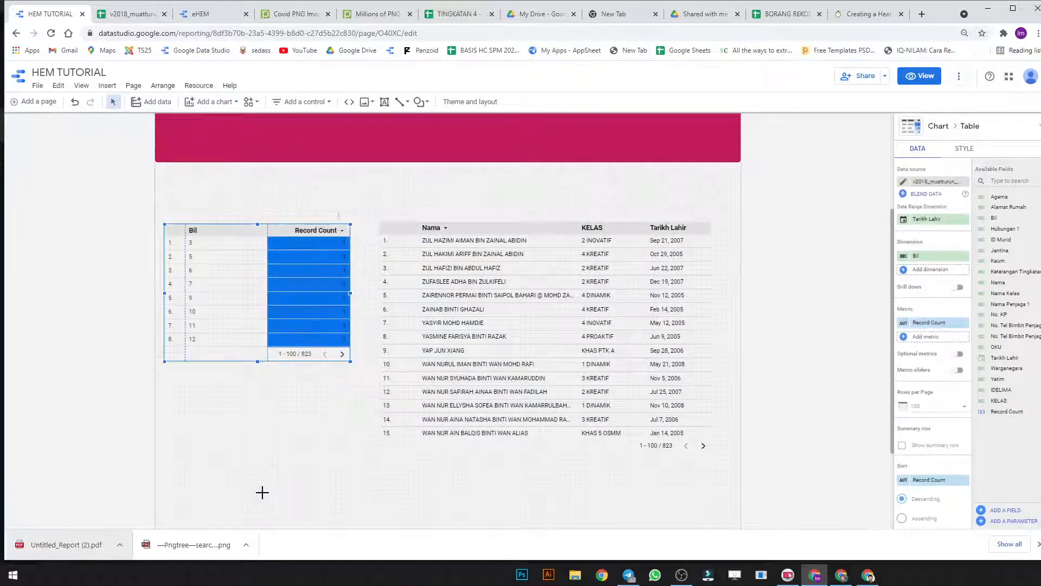
Step: Extend the heatmap table downward until it reaches well below the end of the student table
{"action": "left_click_drag", "start_coordinate": [257, 361], "coordinate": [255, 516]}
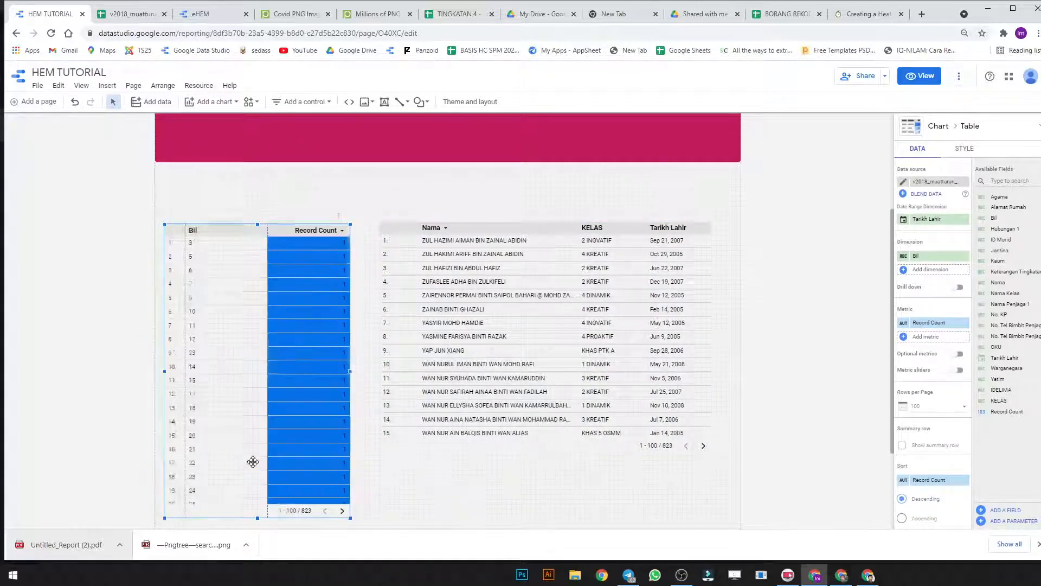
{"action": "scroll", "coordinate": [269, 381], "scroll_direction": "down", "scroll_amount": 2}
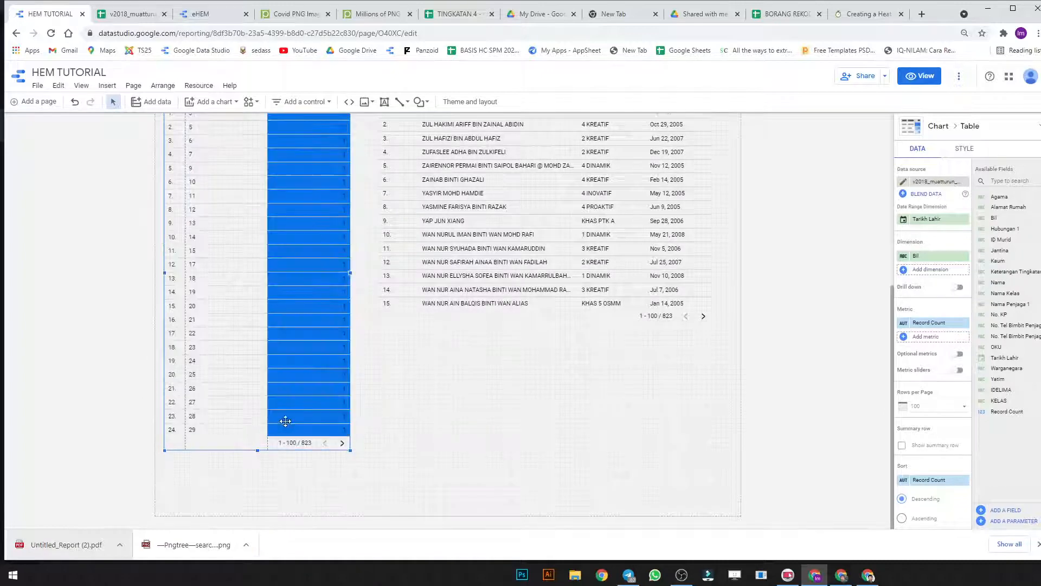
{"action": "scroll", "coordinate": [269, 380], "scroll_direction": "up", "scroll_amount": 3}
{"action": "scroll", "coordinate": [278, 373], "scroll_direction": "down", "scroll_amount": 2}
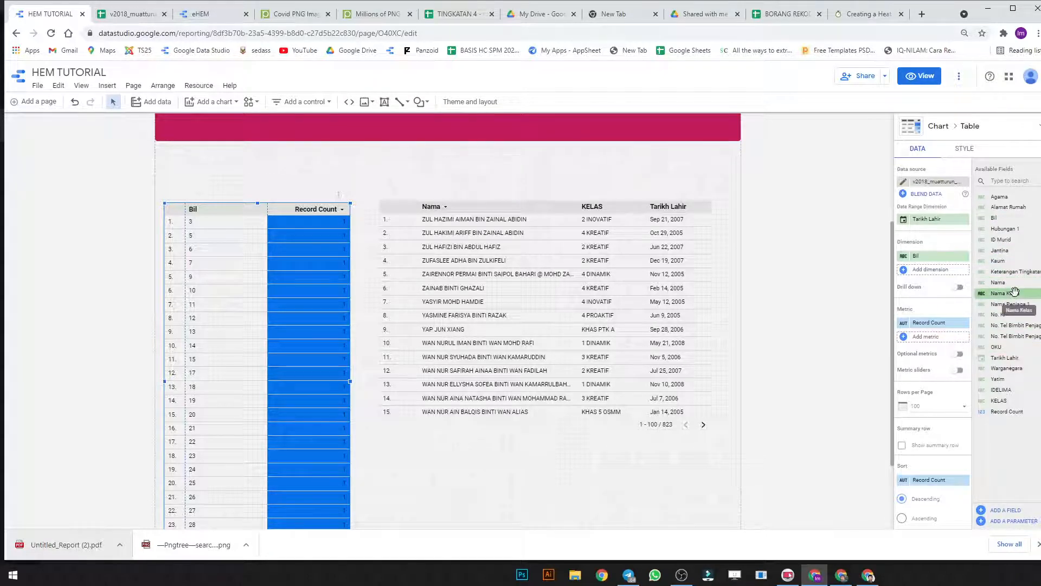
Step: Try Nama Kelas as the heatmap table's dimension, settle on KELAS instead, and slightly widen the KELAS column
{"action": "left_click_drag", "start_coordinate": [1005, 293], "coordinate": [942, 263]}
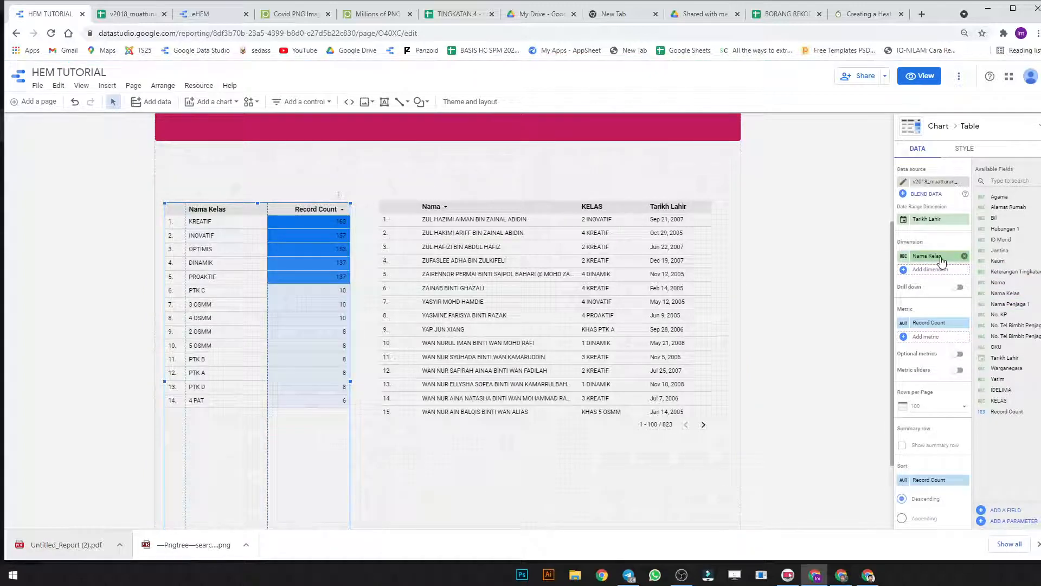
{"action": "left_click_drag", "start_coordinate": [999, 400], "coordinate": [932, 263]}
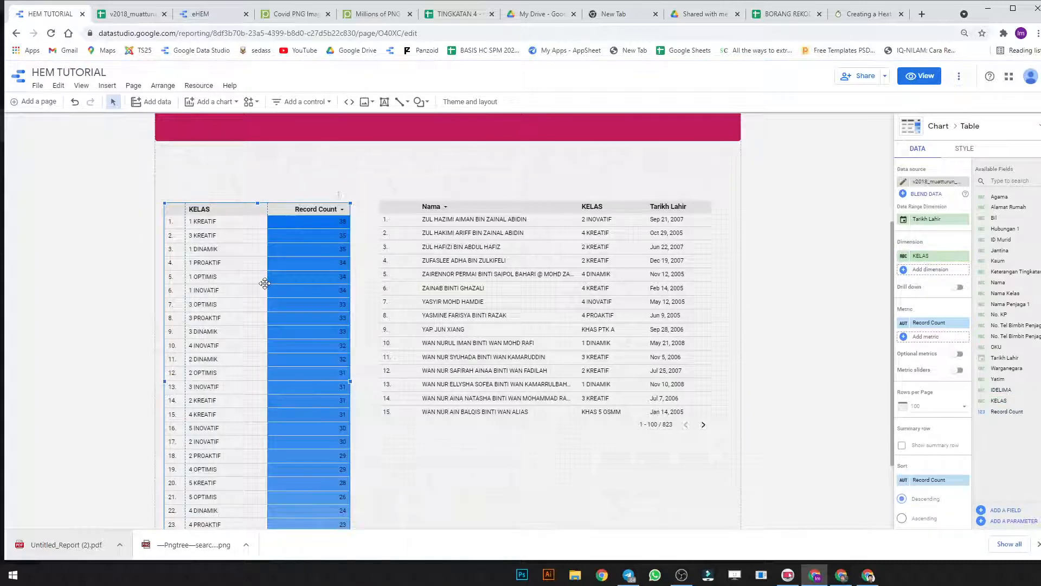
{"action": "scroll", "coordinate": [265, 284], "scroll_direction": "down", "scroll_amount": 1}
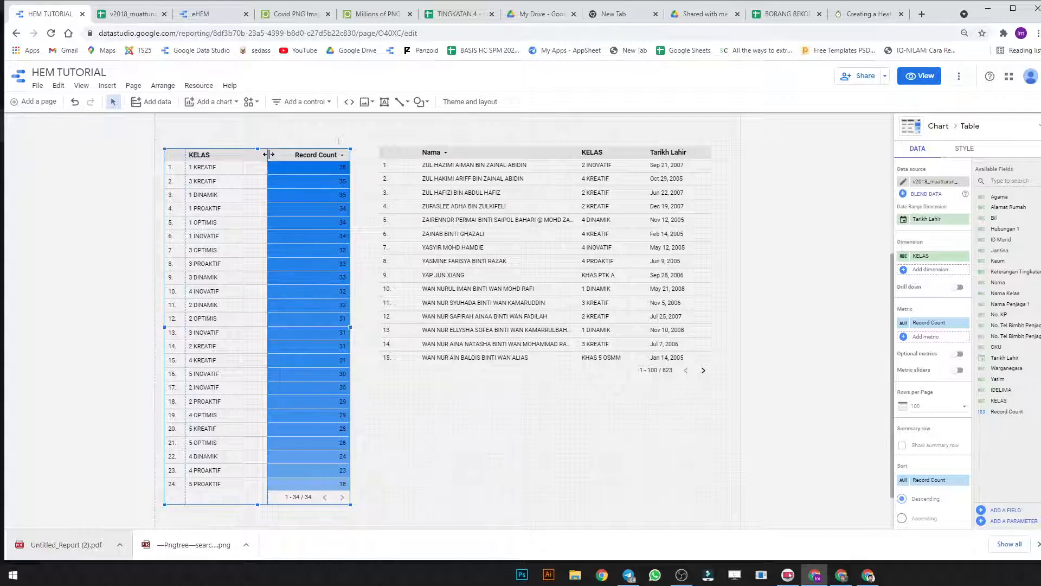
{"action": "left_click_drag", "start_coordinate": [268, 154], "coordinate": [281, 155]}
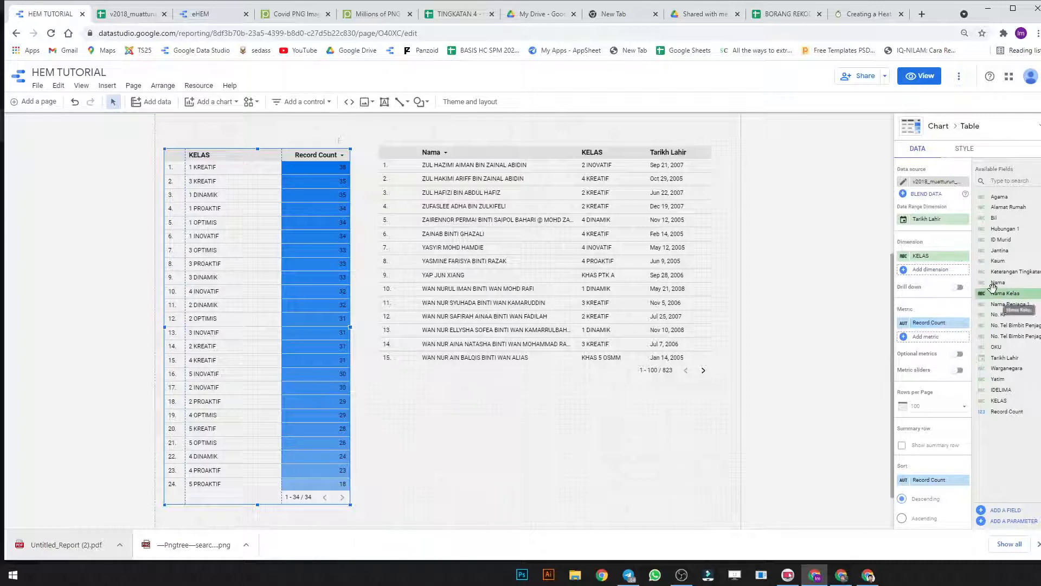
Step: Replace the heatmap table's Record Count metric with Nama and check that metric's settings
{"action": "left_click", "coordinate": [997, 282]}
{"action": "left_click", "coordinate": [1004, 293], "text": "shift"}
{"action": "left_click_drag", "start_coordinate": [997, 282], "coordinate": [922, 329]}
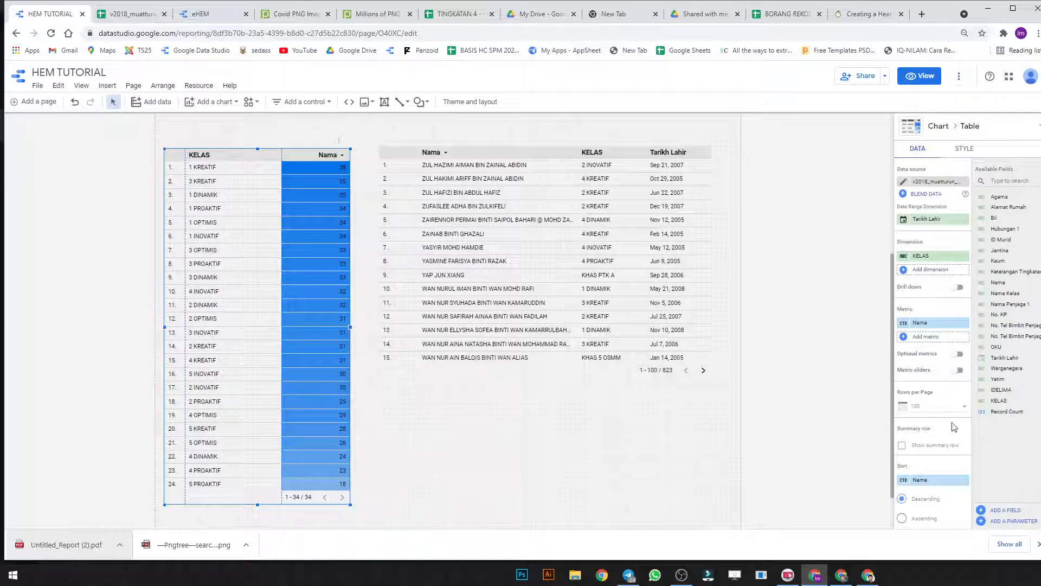
{"action": "left_click", "coordinate": [906, 323]}
{"action": "left_click", "coordinate": [848, 290]}
Step: After a glance at the ENROLMENT sheet, start a calculated metric named PEREMPUAN with the formula beginning CASE when Jantina="P"
{"action": "left_click", "coordinate": [130, 14]}
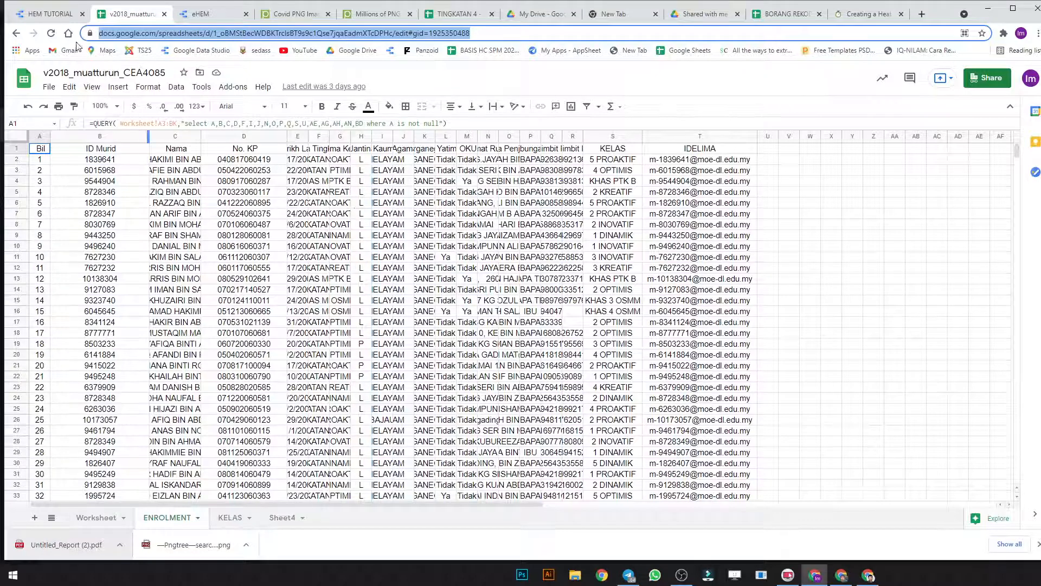
{"action": "left_click", "coordinate": [59, 17]}
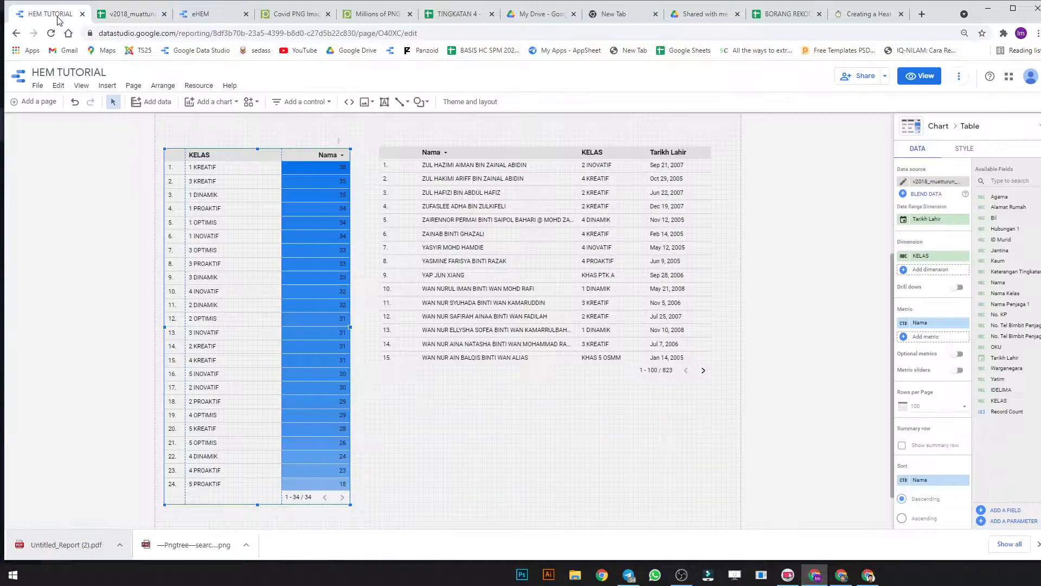
{"action": "left_click", "coordinate": [942, 340]}
{"action": "left_click", "coordinate": [918, 474]}
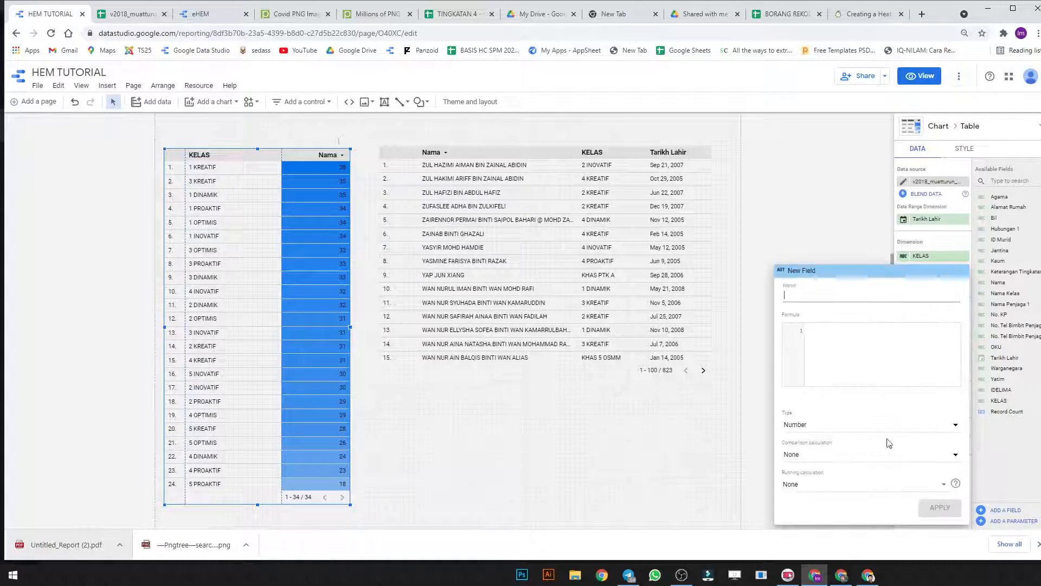
{"action": "left_click", "coordinate": [826, 332]}
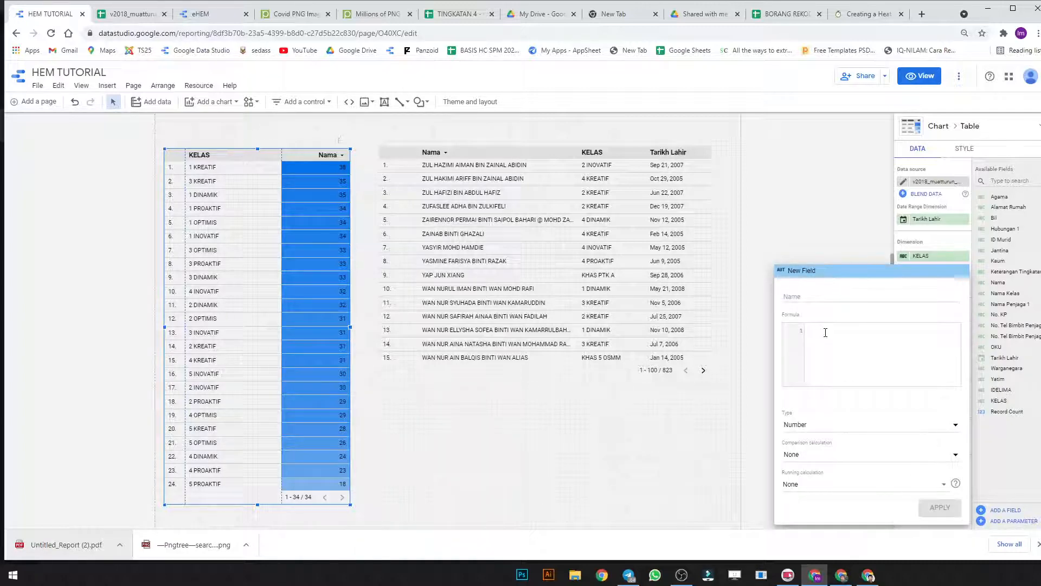
{"action": "type", "text": "CASE"}
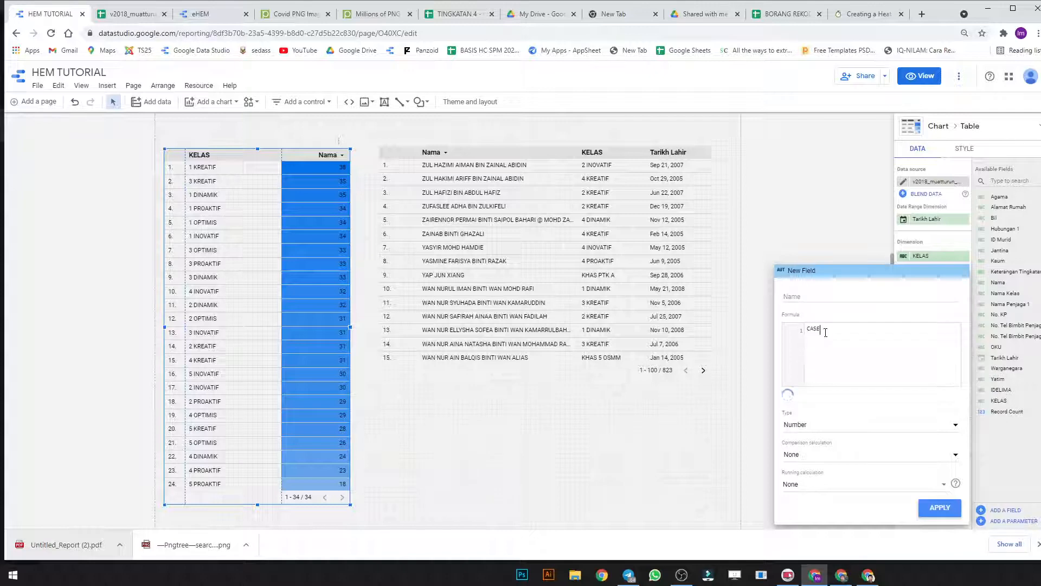
{"action": "type", "text": " When J"}
{"action": "key", "text": "Return"}
{"action": "left_click", "coordinate": [864, 294]}
{"action": "type", "text": "PEREM"}
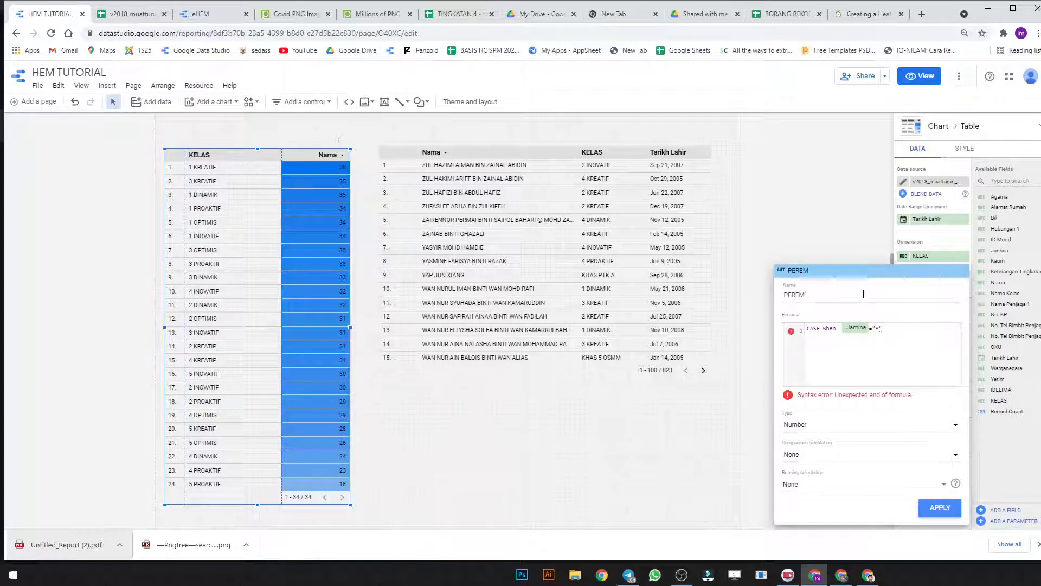
{"action": "type", "text": "PUAN"}
Step: Complete the PEREMPUAN formula with then "P" end and apply the new metric to the heatmap table
{"action": "left_click", "coordinate": [926, 336]}
{"action": "type", "text": "end"}
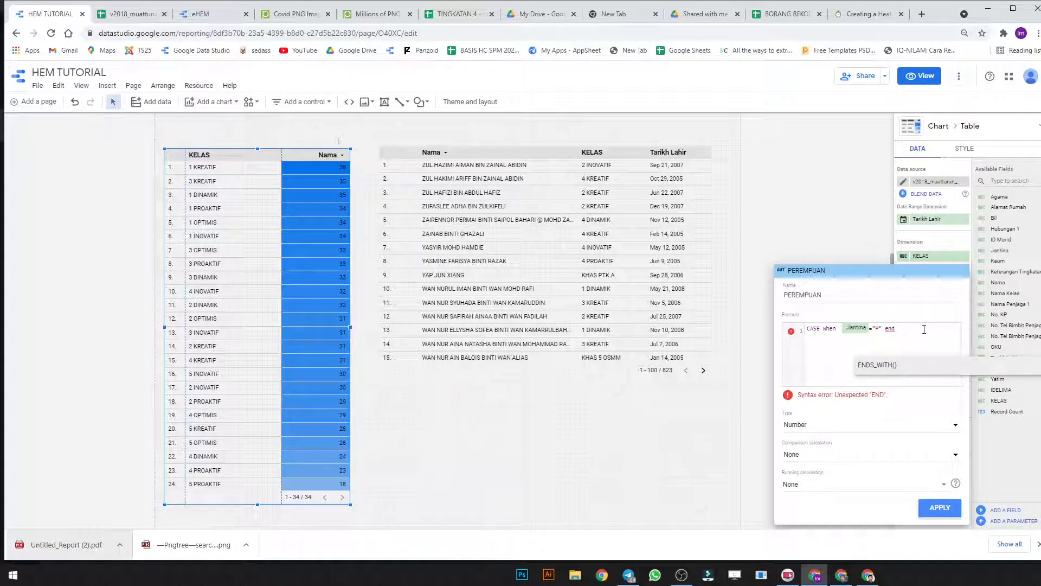
{"action": "left_click", "coordinate": [887, 329]}
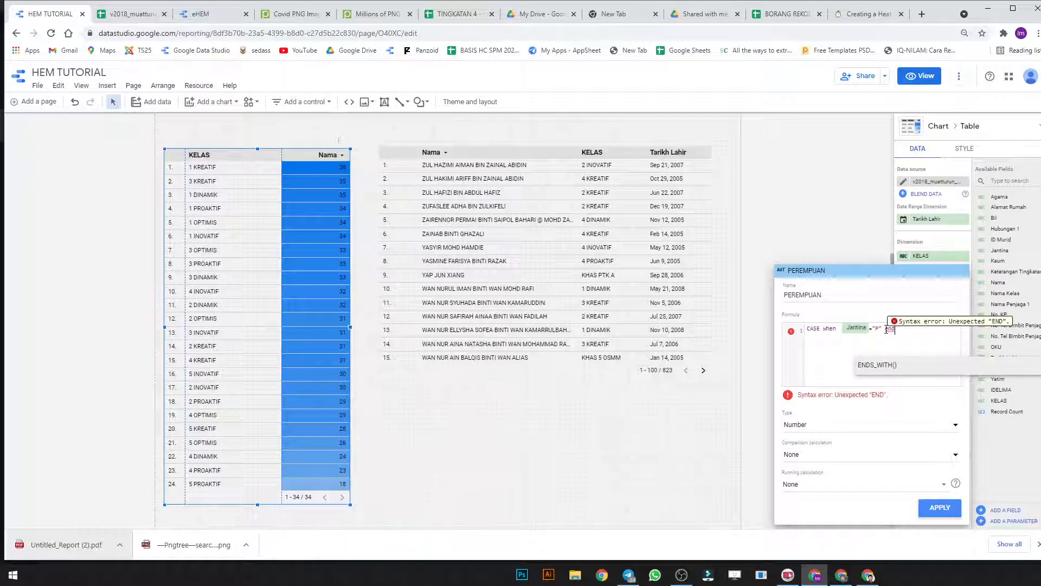
{"action": "type", "text": "trh"}
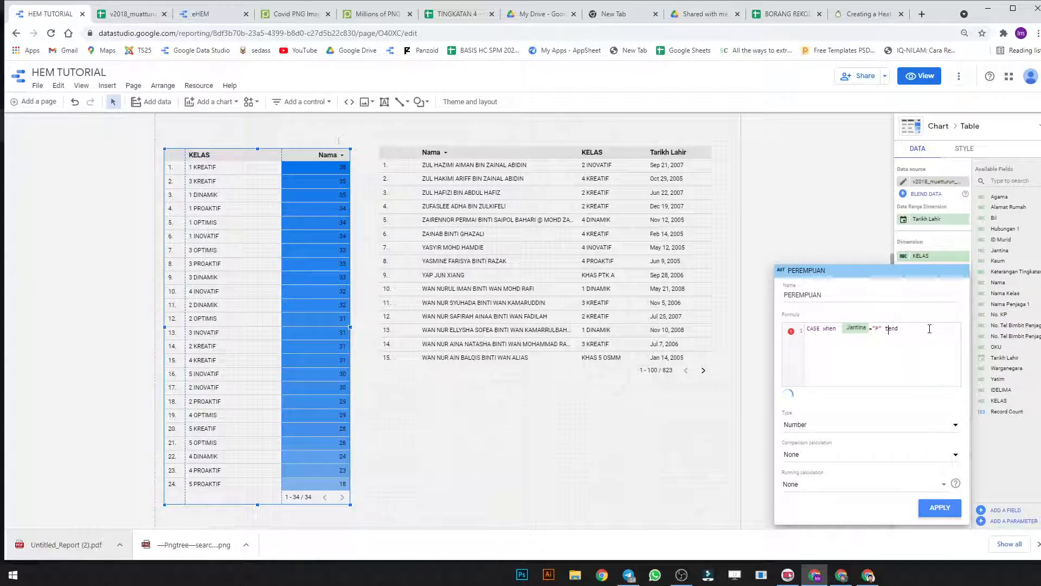
{"action": "type", "text": "en "}
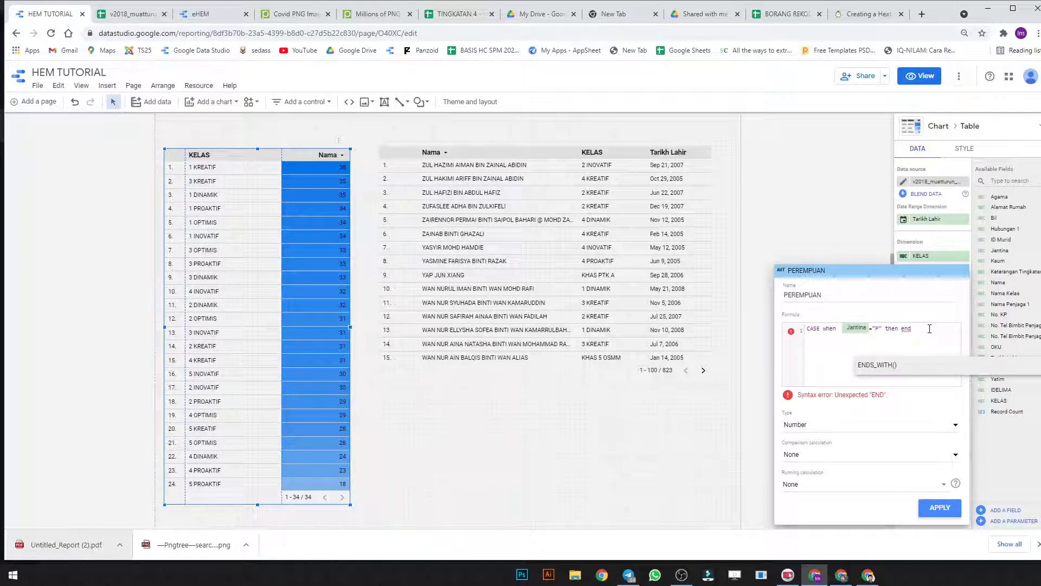
{"action": "type", "text": "\""}
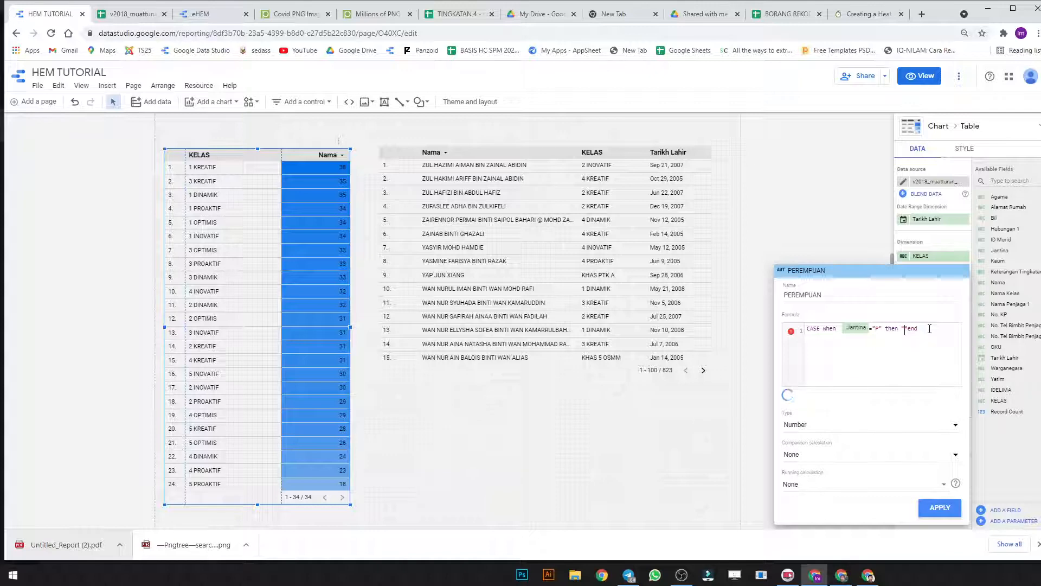
{"action": "type", "text": "P"}
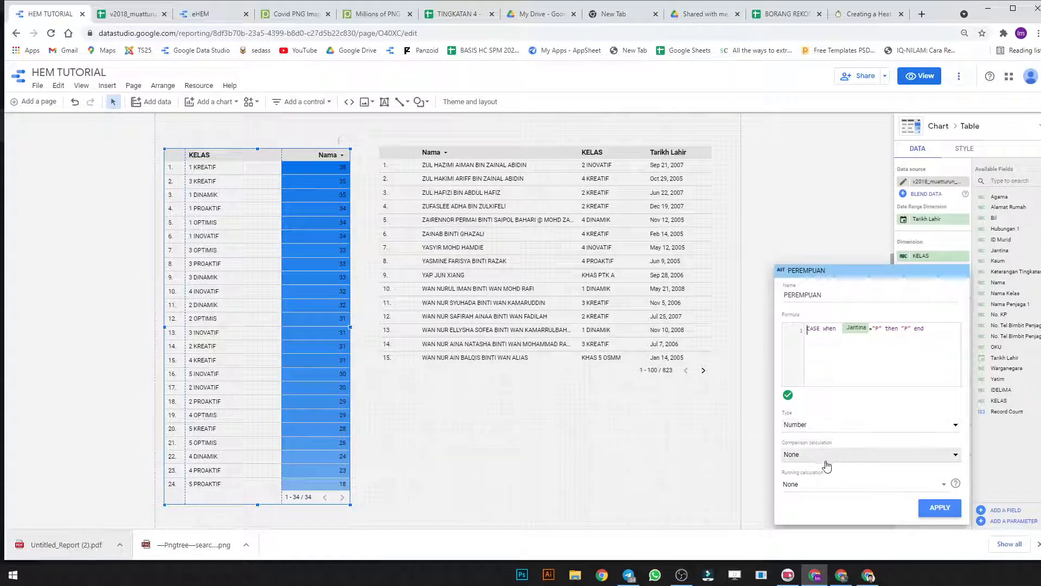
{"action": "left_click", "coordinate": [939, 507]}
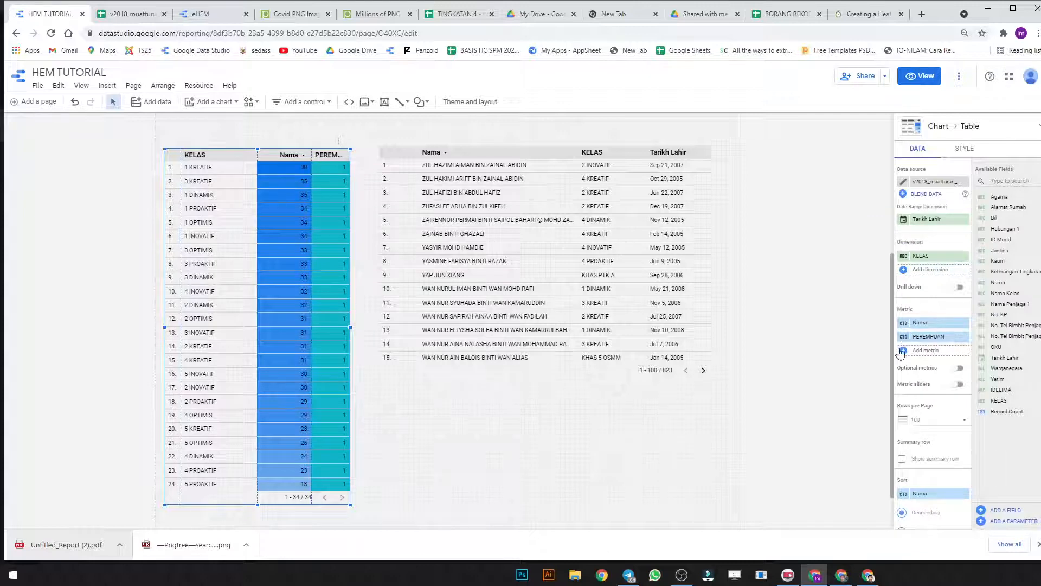
Step: Change the PEREMPUAN metric's aggregation to Count and apply it
{"action": "left_click", "coordinate": [900, 349]}
{"action": "left_click", "coordinate": [818, 388]}
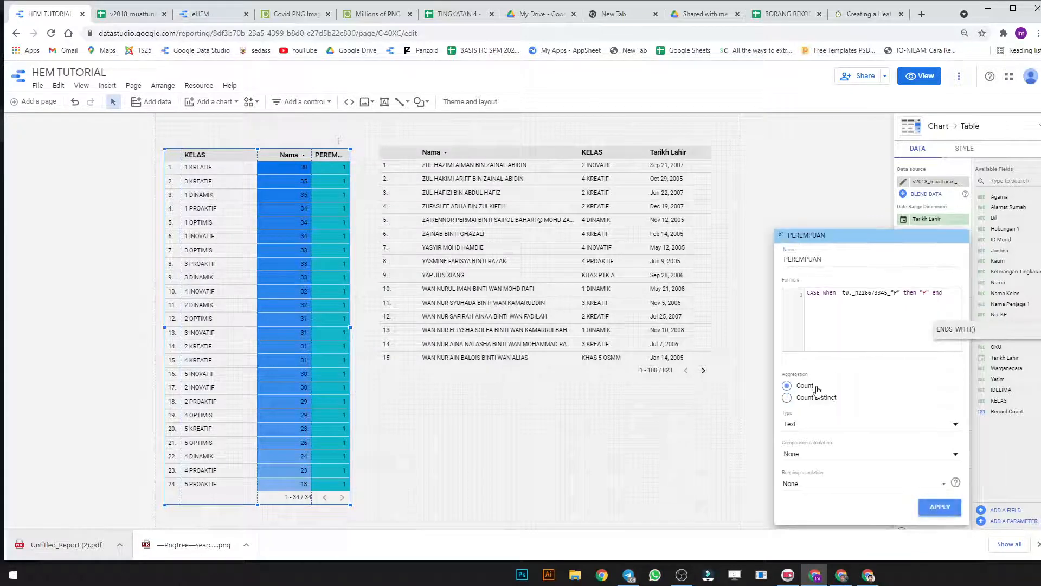
{"action": "left_click", "coordinate": [934, 506]}
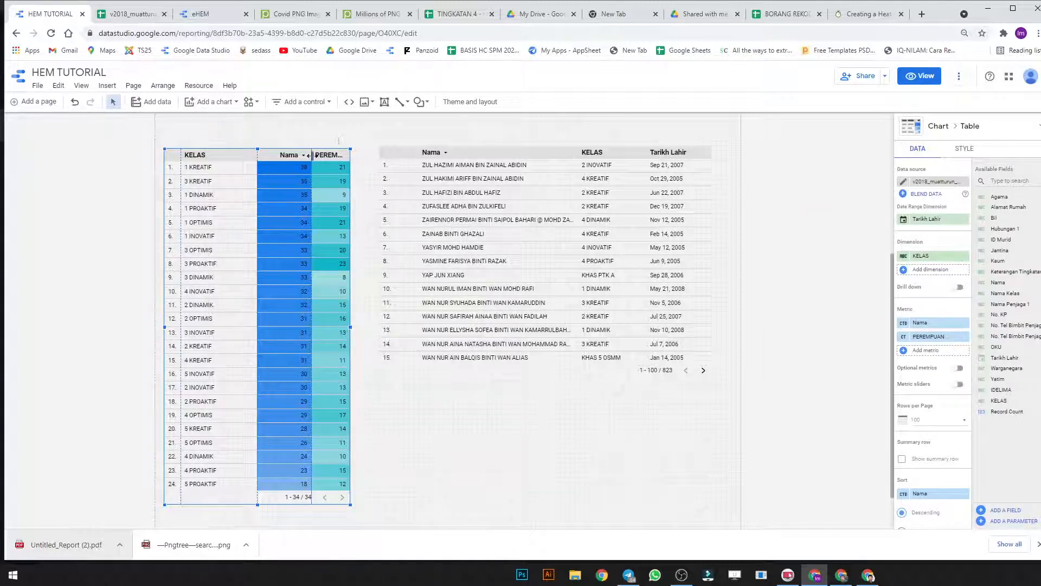
Step: Rename the Nama metric as JUMLAH and narrow its column so the PEREMPUAN heading has enough room
{"action": "mouse_move", "coordinate": [312, 156]}
{"action": "left_mouse_down"}
{"action": "mouse_move", "coordinate": [288, 155]}
{"action": "mouse_move", "coordinate": [306, 154]}
{"action": "left_mouse_up"}
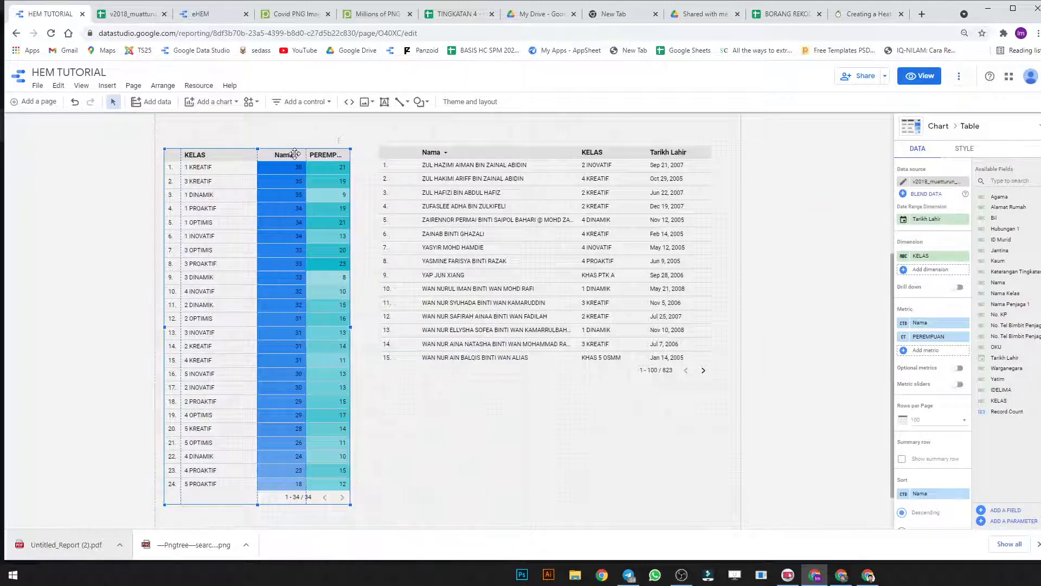
{"action": "left_click", "coordinate": [905, 323]}
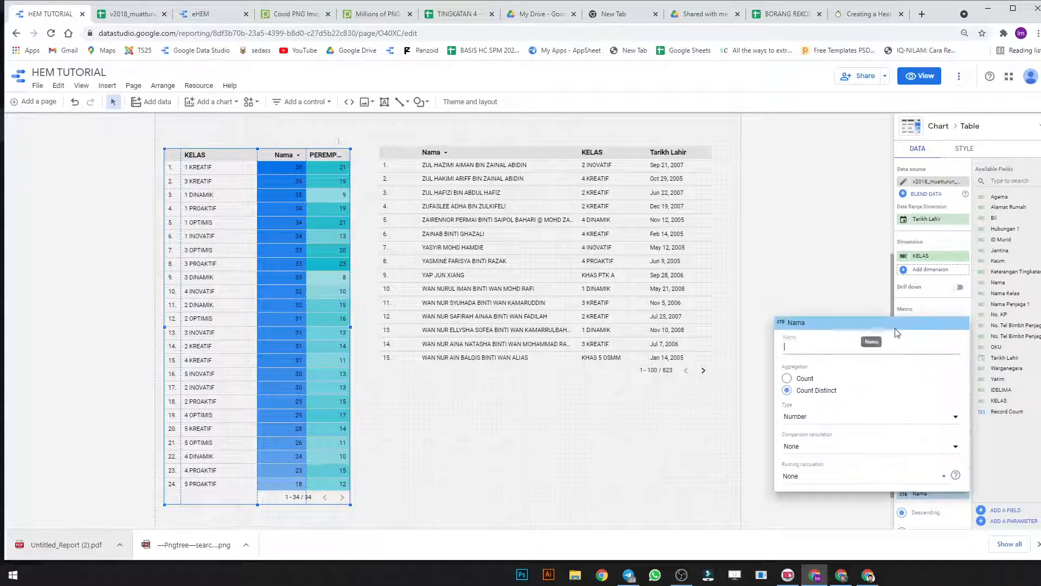
{"action": "left_click", "coordinate": [804, 346]}
{"action": "type", "text": "JUMLAH"}
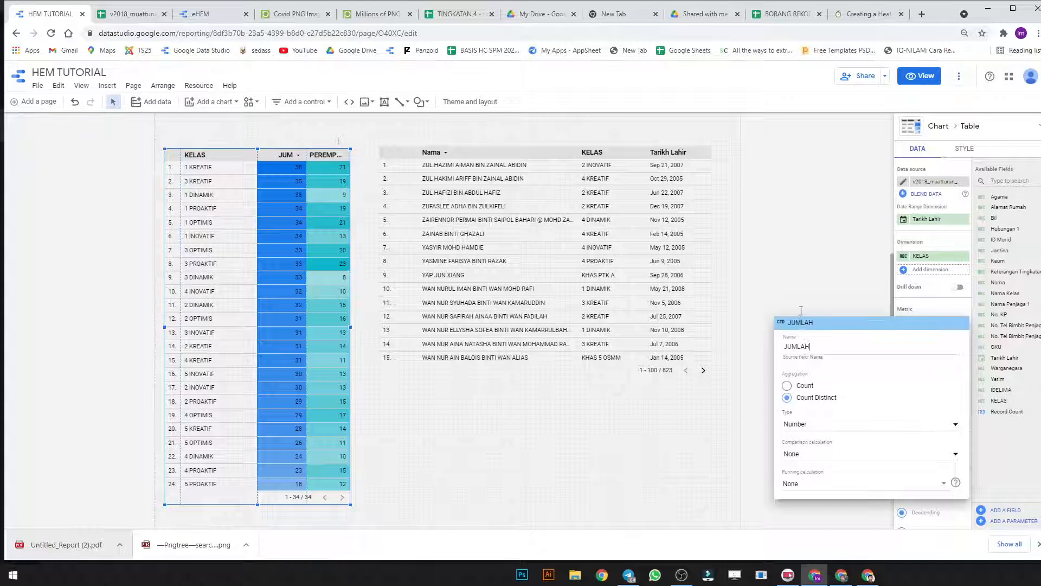
{"action": "left_click", "coordinate": [334, 264]}
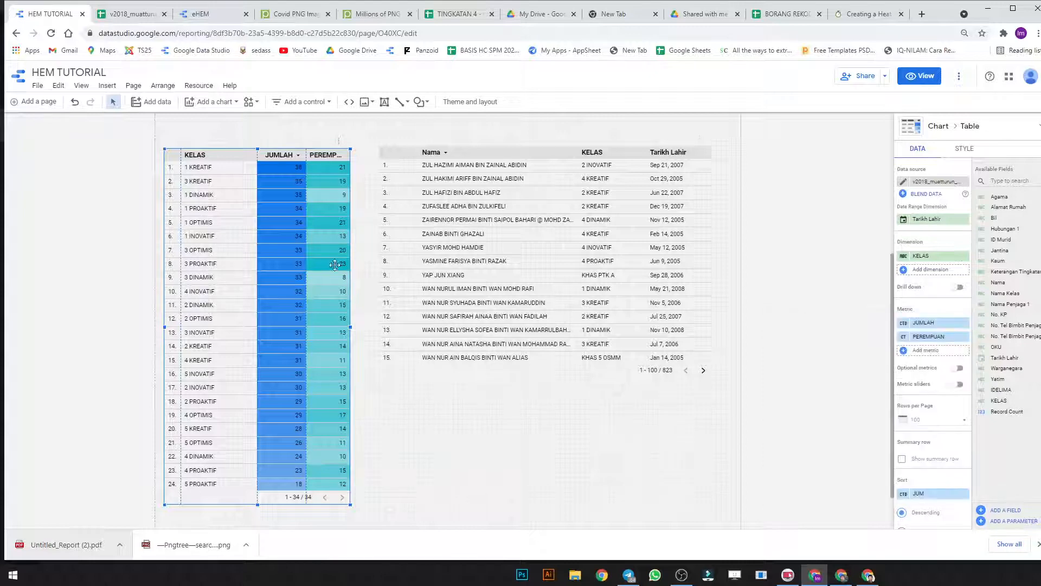
{"action": "left_click_drag", "start_coordinate": [306, 156], "coordinate": [290, 157]}
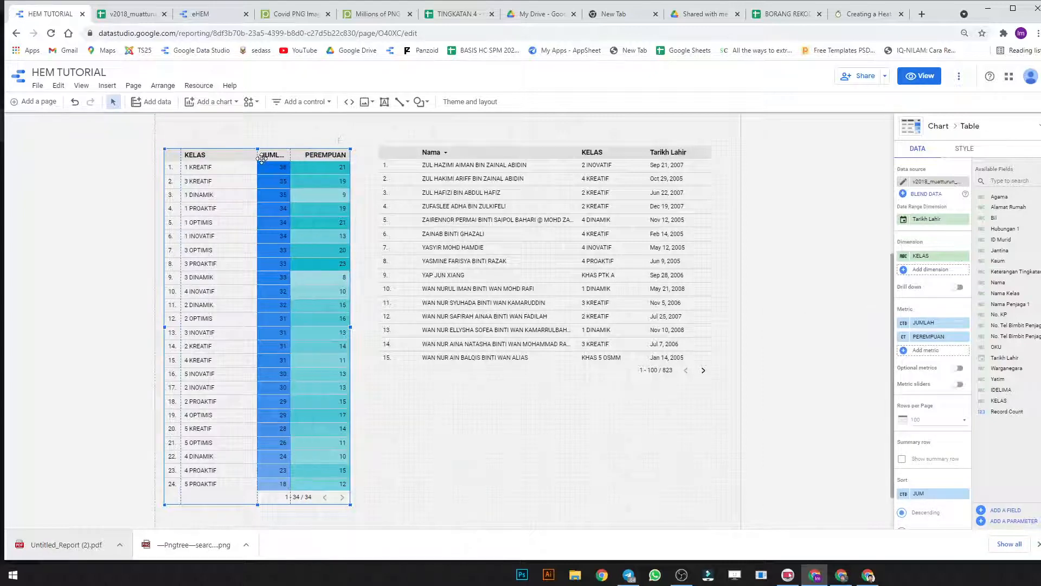
Step: Review the PEREMPUAN metric's formula, and start a new calculated metric with the formula beginning case when Jantina
{"action": "left_click", "coordinate": [903, 337]}
{"action": "left_click", "coordinate": [949, 293]}
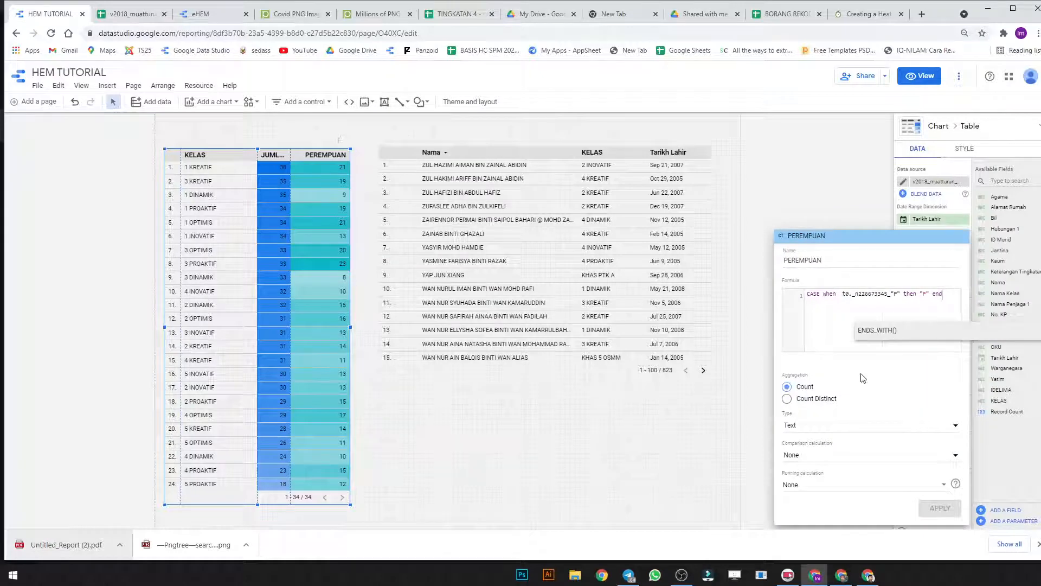
{"action": "left_click", "coordinate": [817, 184]}
{"action": "left_click", "coordinate": [931, 350]}
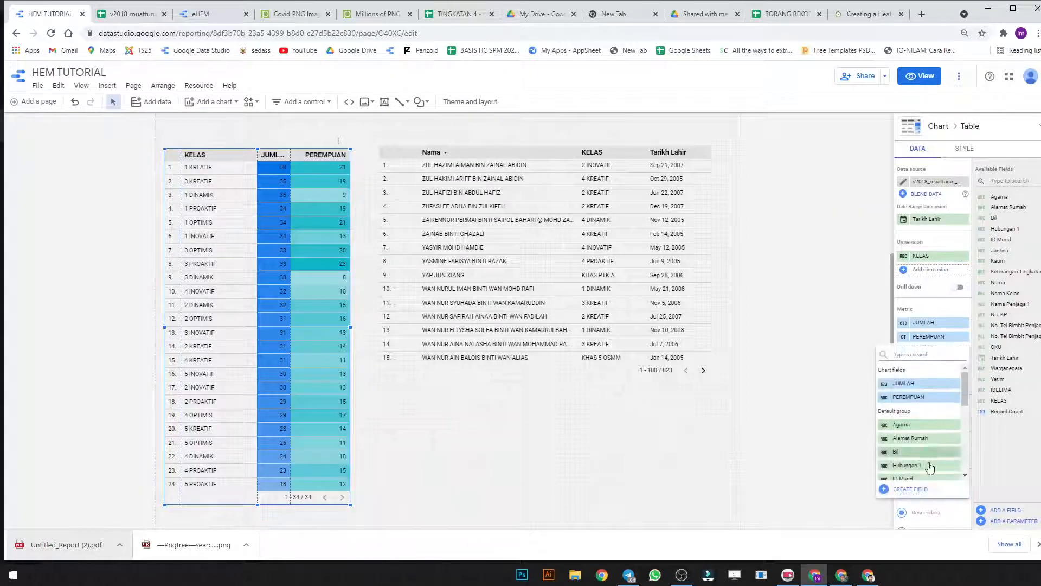
{"action": "left_click", "coordinate": [911, 489]}
{"action": "left_click", "coordinate": [809, 325]}
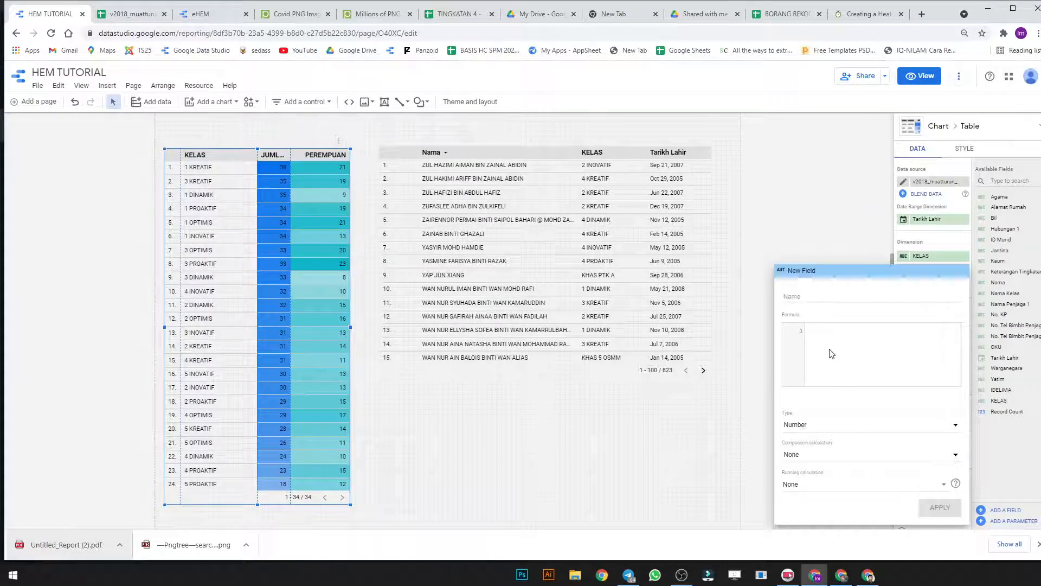
{"action": "type", "text": "case when"}
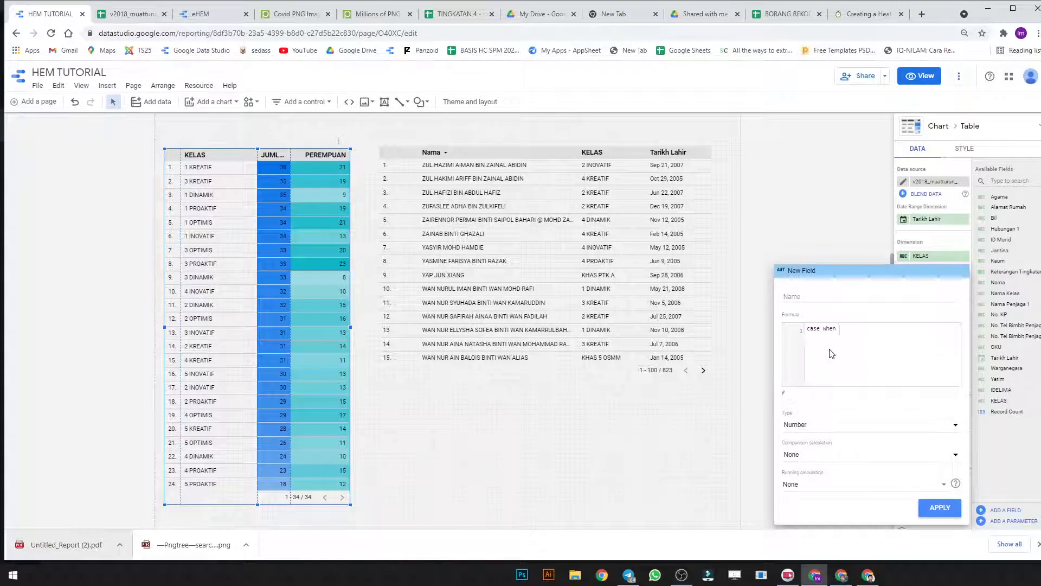
{"action": "type", "text": " janti"}
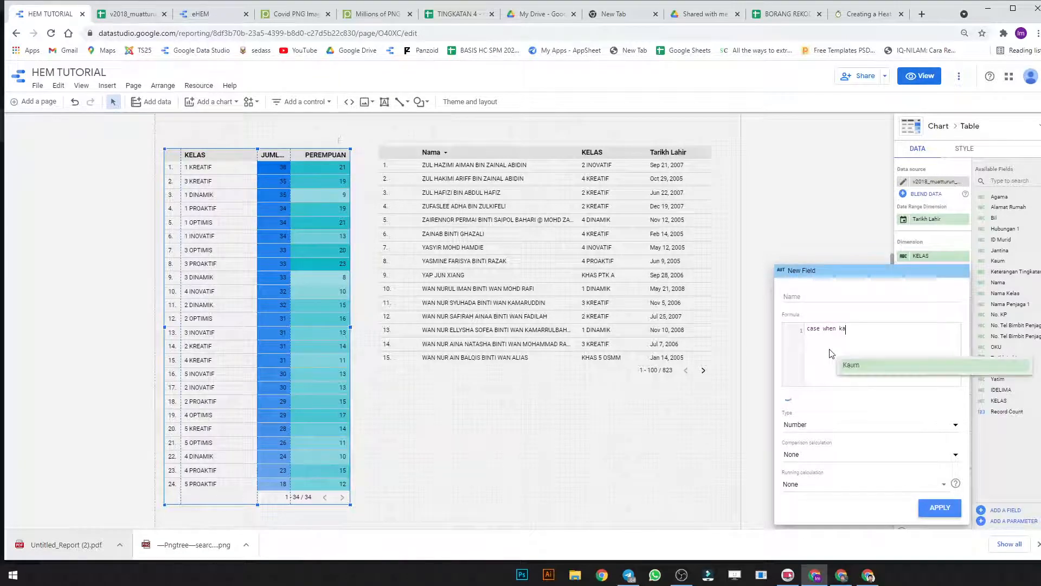
{"action": "key", "text": "Return"}
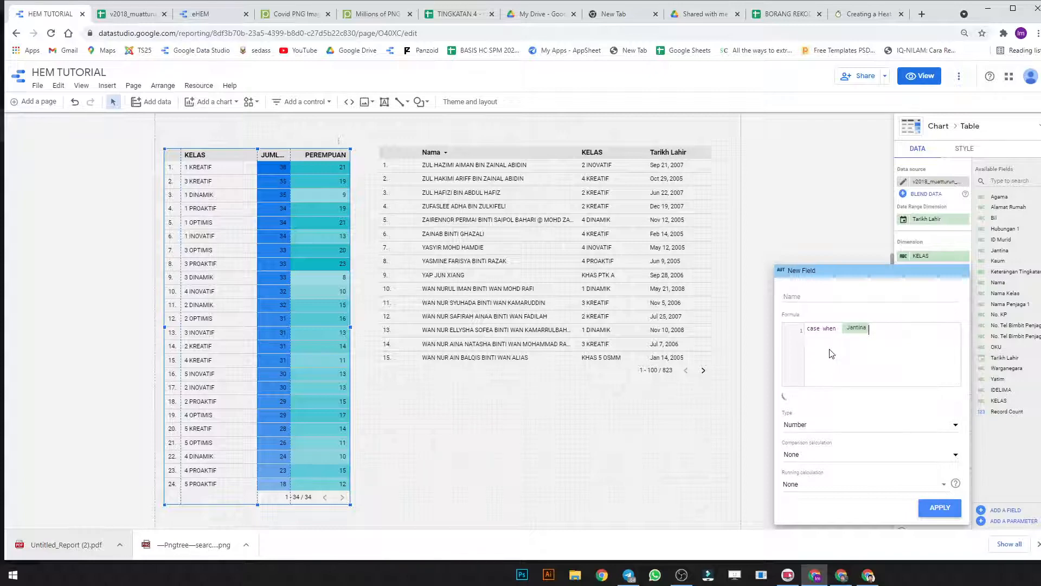
Step: Complete the formula with ="L" then "L" end, name the metric LELAKI and apply it to the heatmap table
{"action": "type", "text": "="}
{"action": "type", "text": "\"L\" then \"L"}
{"action": "type", "text": "end"}
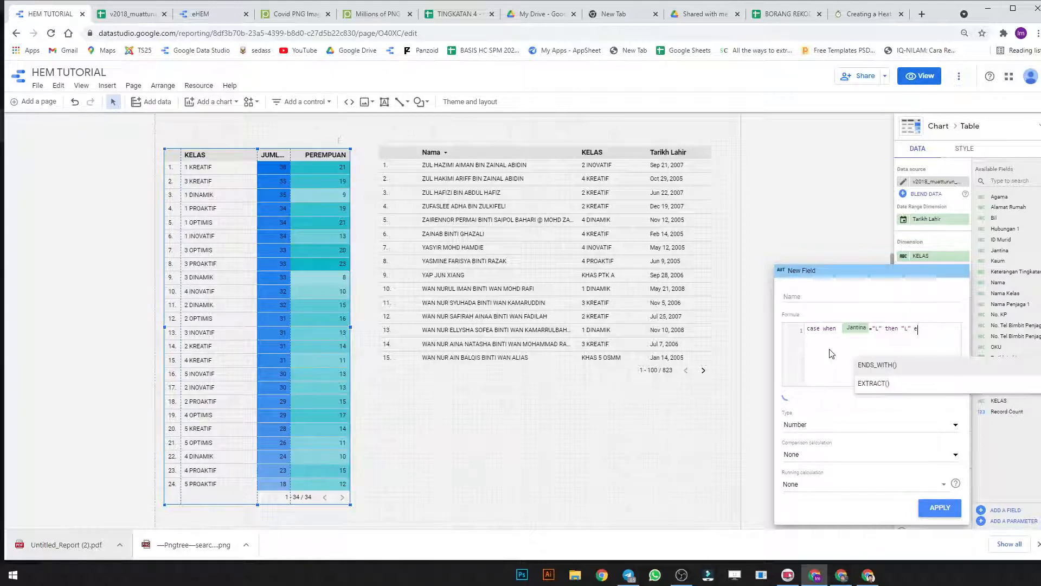
{"action": "left_click", "coordinate": [820, 298]}
{"action": "type", "text": "LELAKI"}
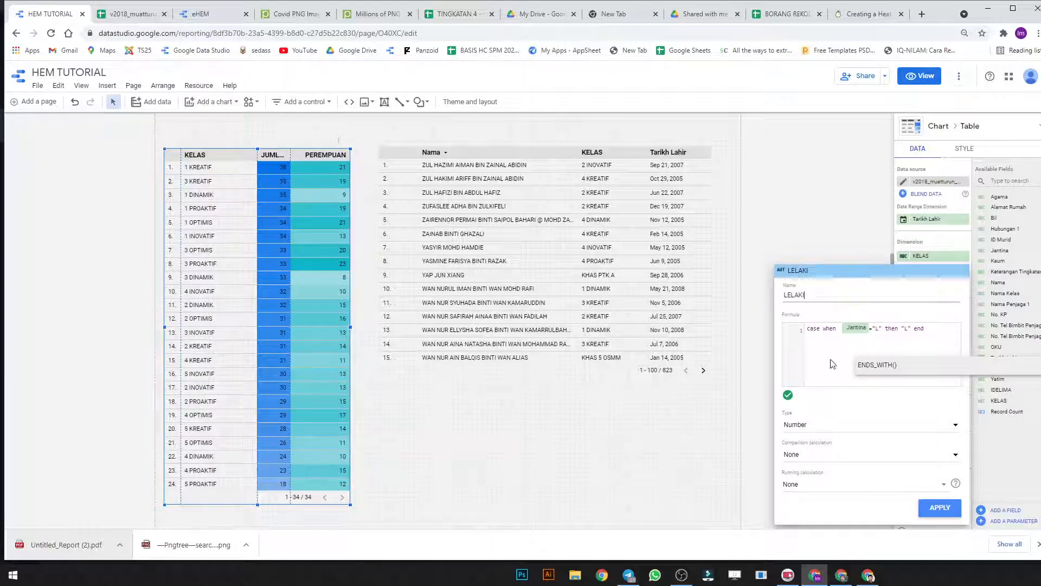
{"action": "left_click", "coordinate": [940, 508]}
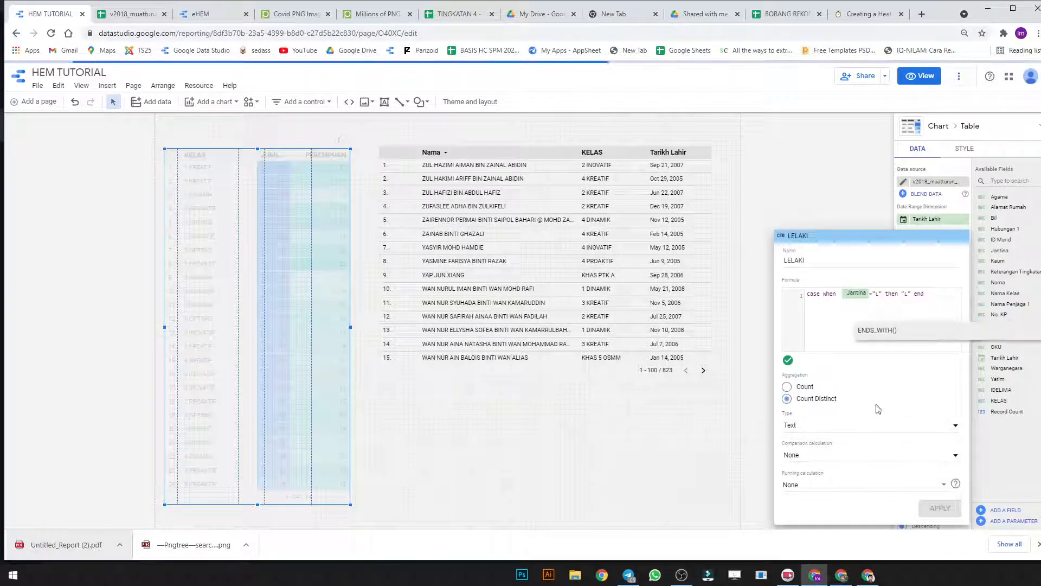
Step: Change the LELAKI metric's aggregation to Count and apply it
{"action": "left_click", "coordinate": [872, 398]}
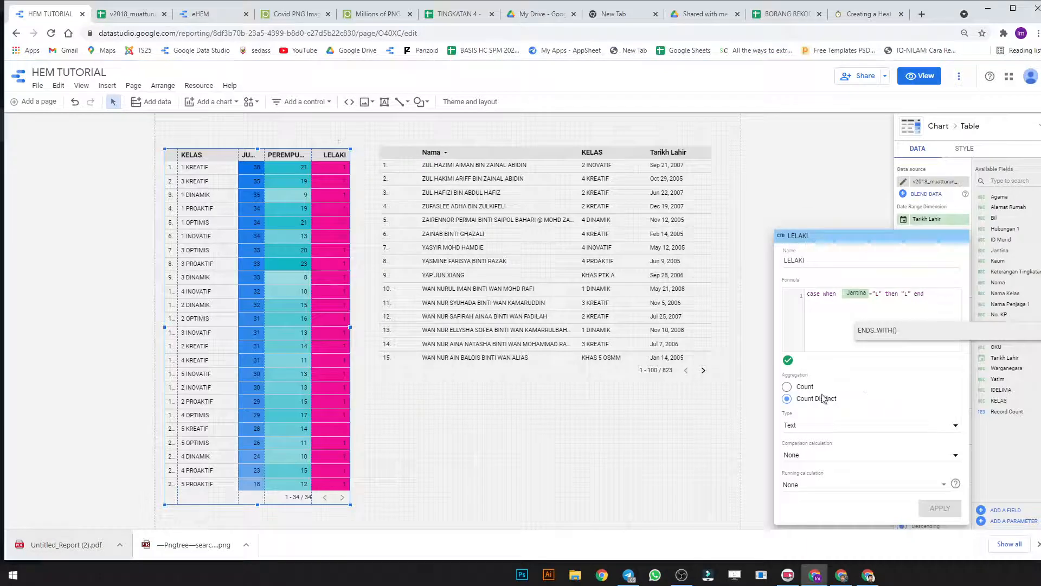
{"action": "left_click", "coordinate": [805, 386]}
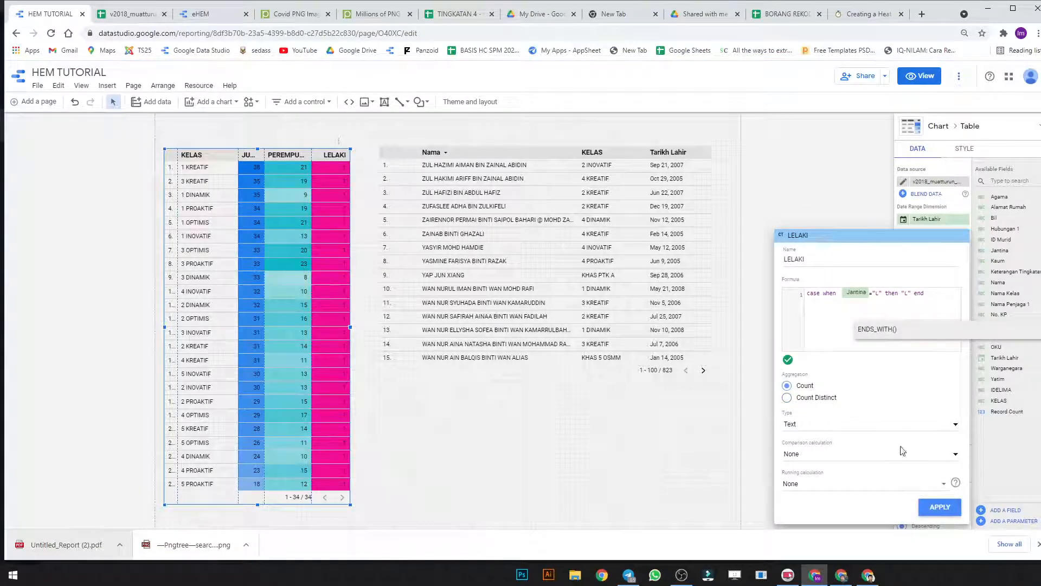
{"action": "left_click", "coordinate": [937, 506]}
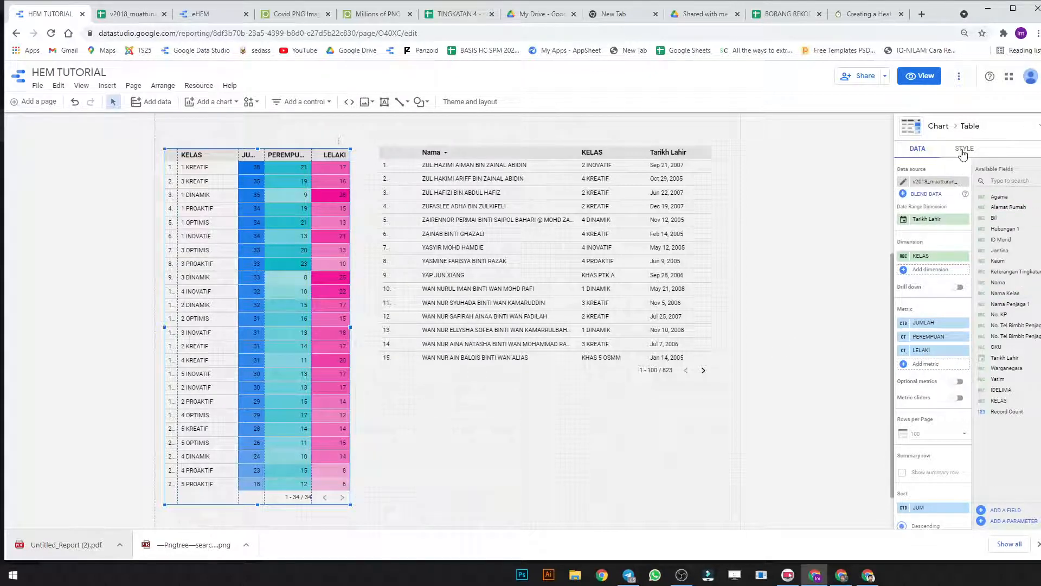
Step: Add a blue dimension value color for the value LELAKI to the report
{"action": "left_click", "coordinate": [963, 151]}
{"action": "scroll", "coordinate": [980, 309], "scroll_direction": "down", "scroll_amount": 2}
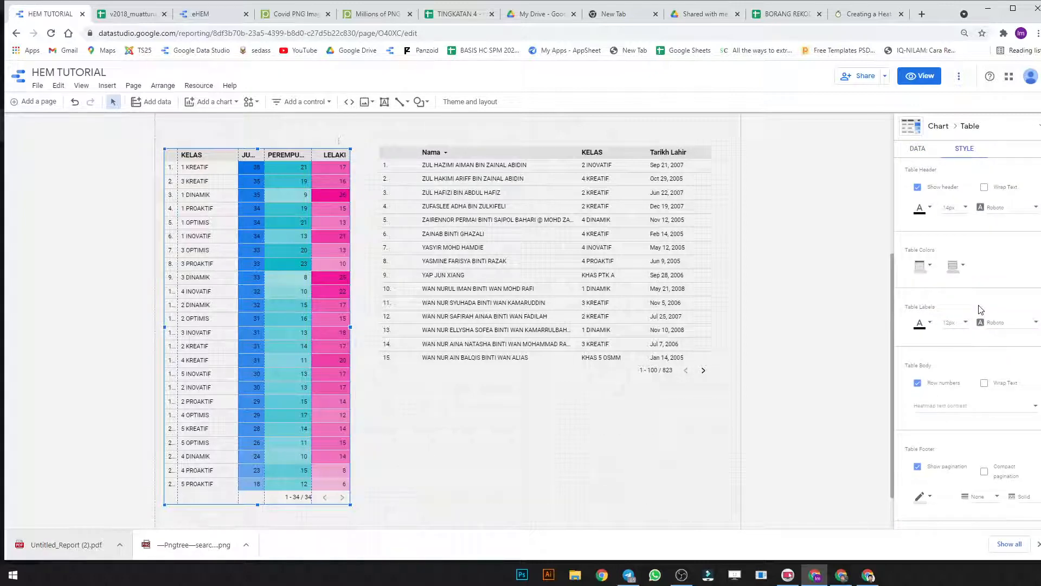
{"action": "left_click", "coordinate": [198, 85]}
{"action": "left_click", "coordinate": [209, 165]}
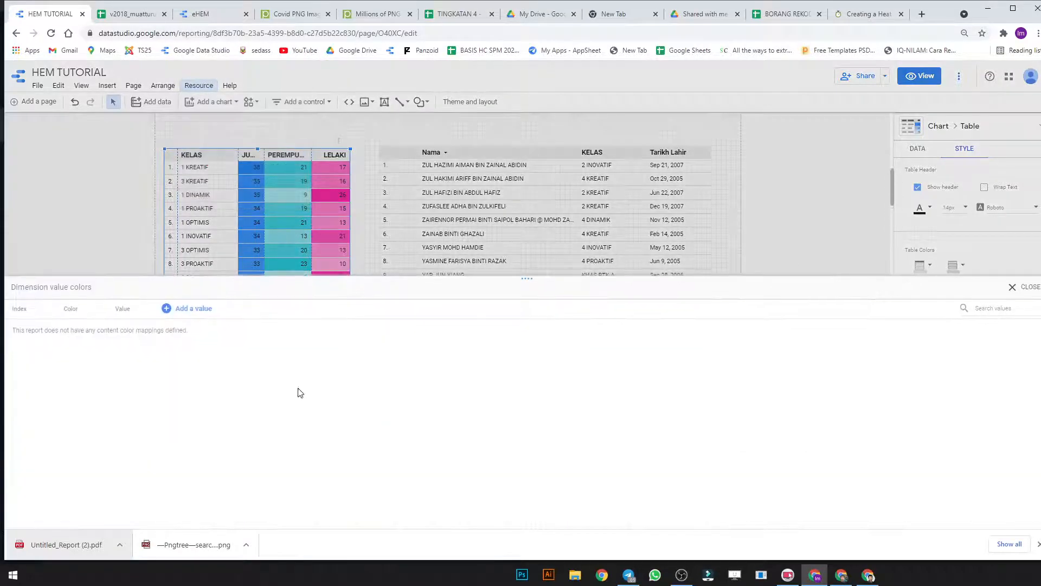
{"action": "left_click", "coordinate": [181, 309]}
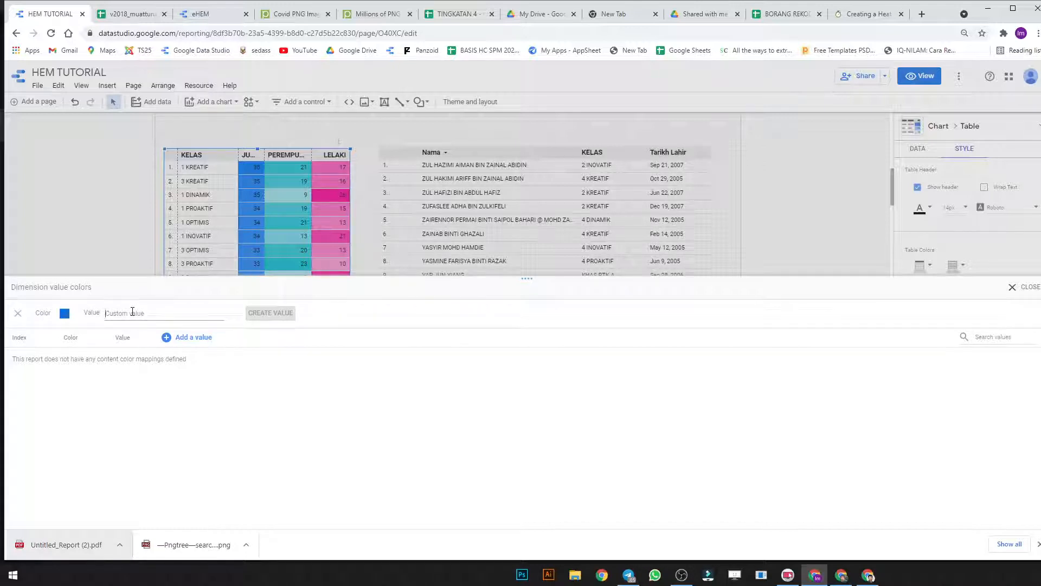
{"action": "type", "text": "LELAKI"}
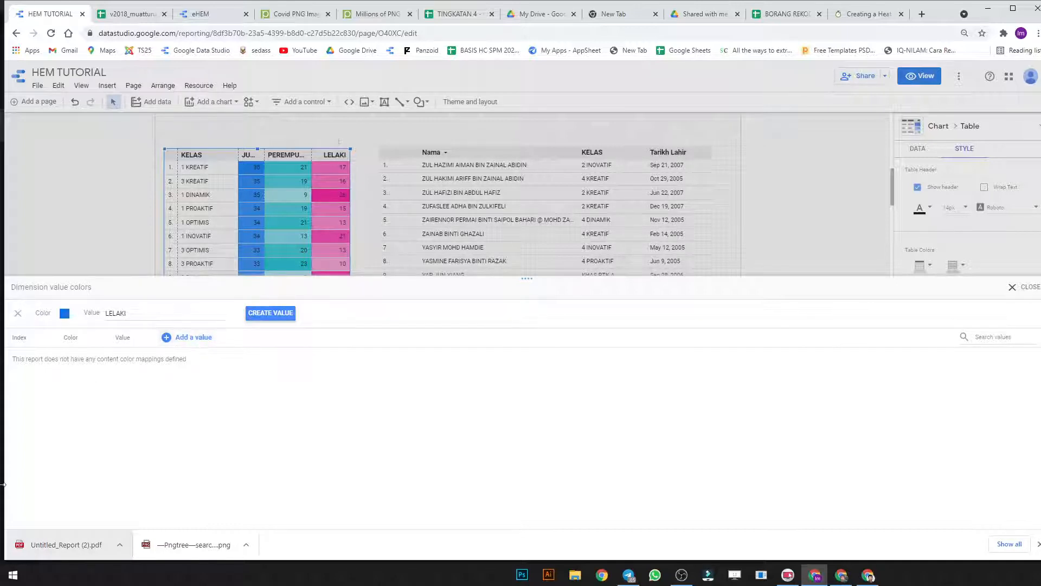
{"action": "left_click", "coordinate": [272, 313]}
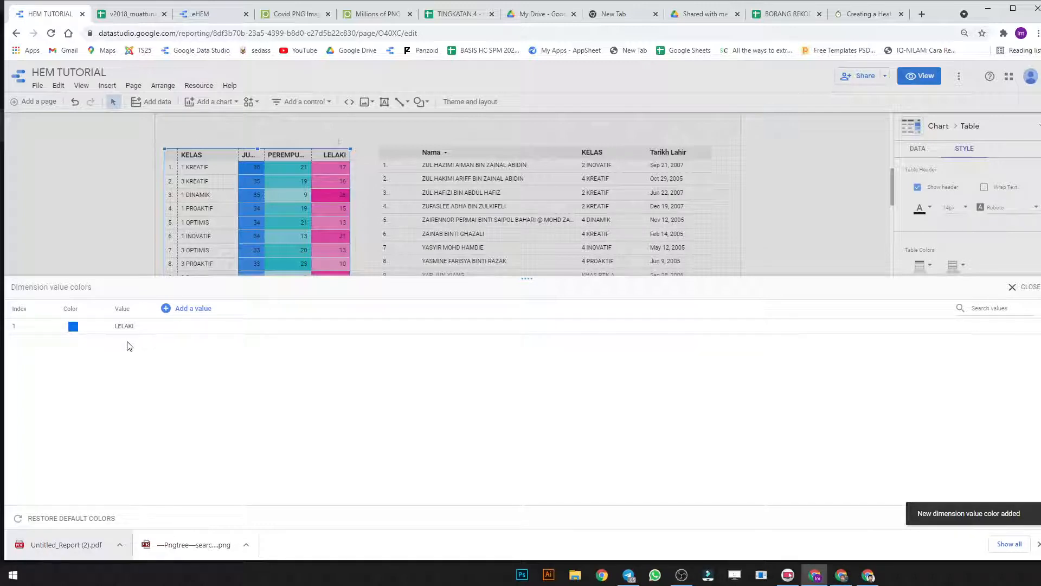
{"action": "left_click", "coordinate": [1011, 288]}
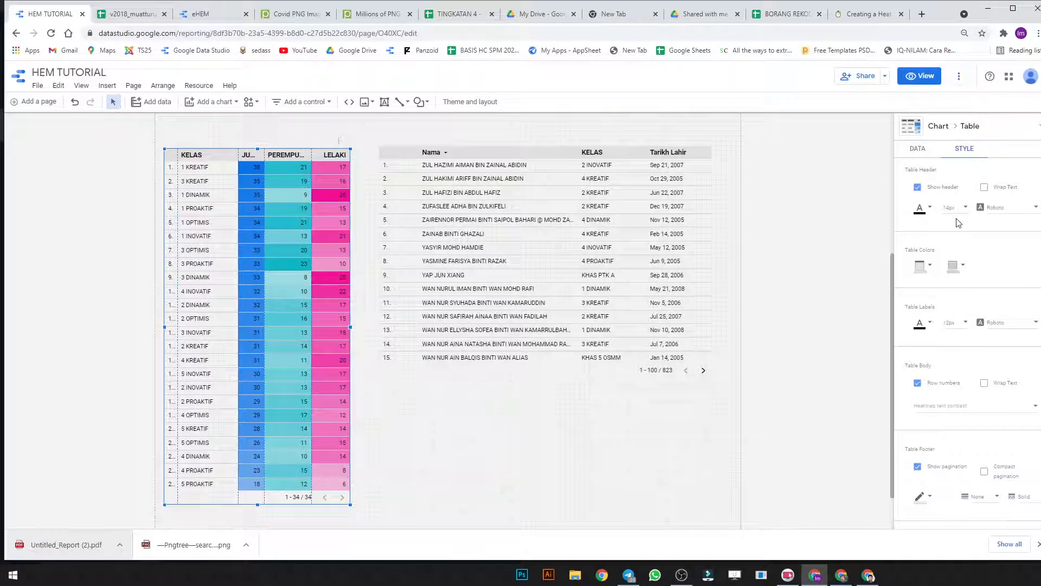
Step: Set the heatmap color of the PEREMPUAN column to pink
{"action": "scroll", "coordinate": [953, 227], "scroll_direction": "down", "scroll_amount": 4}
{"action": "scroll", "coordinate": [952, 289], "scroll_direction": "down", "scroll_amount": 4}
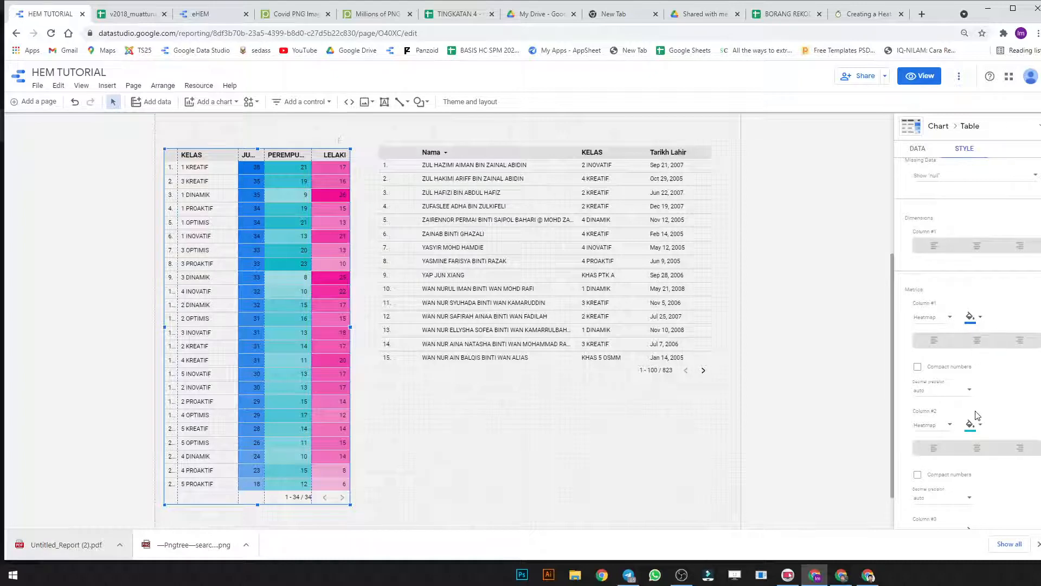
{"action": "scroll", "coordinate": [976, 415], "scroll_direction": "down", "scroll_amount": 1}
{"action": "left_click", "coordinate": [971, 370]}
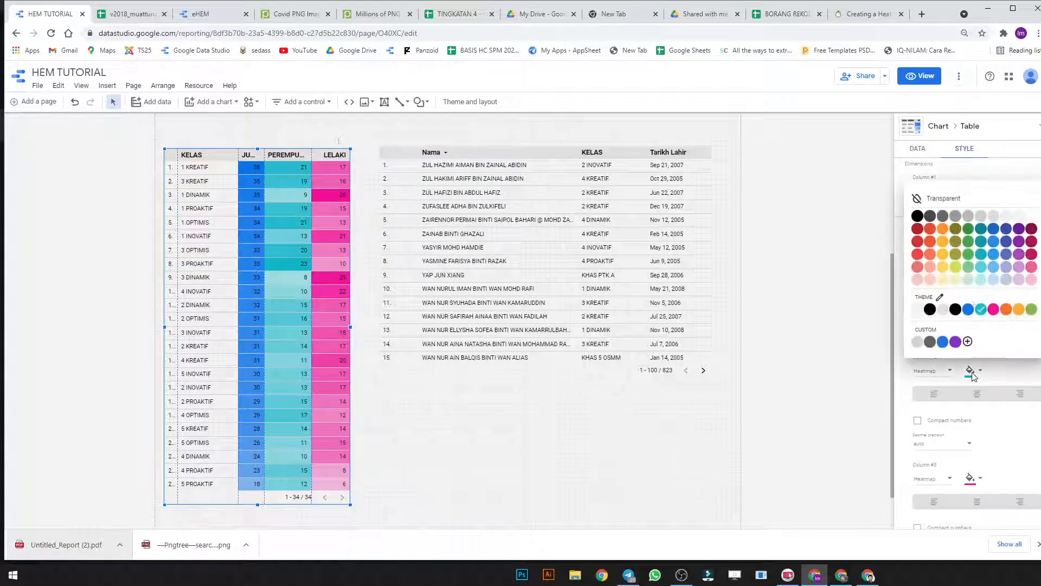
{"action": "left_click", "coordinate": [1032, 267]}
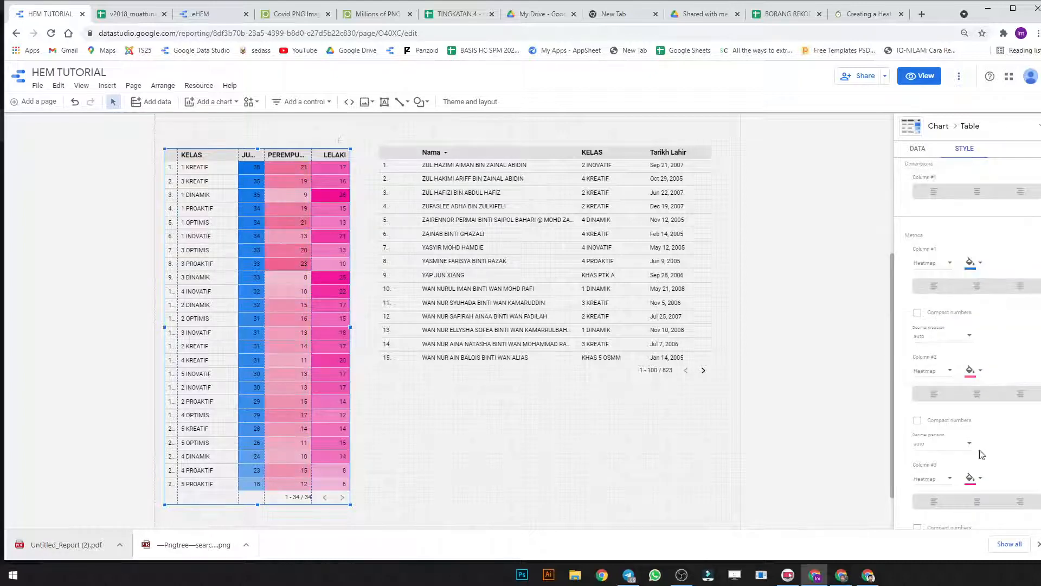
Step: Set the heatmap color of the LELAKI column to blue and of the JUMLAH column to green
{"action": "left_click", "coordinate": [970, 478]}
{"action": "left_click", "coordinate": [996, 362]}
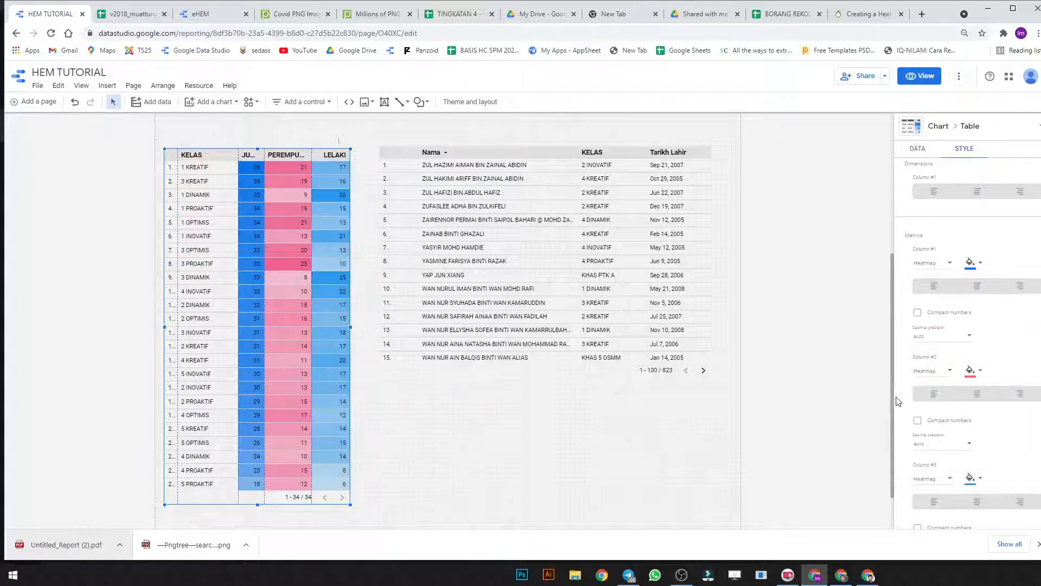
{"action": "left_click", "coordinate": [970, 263]}
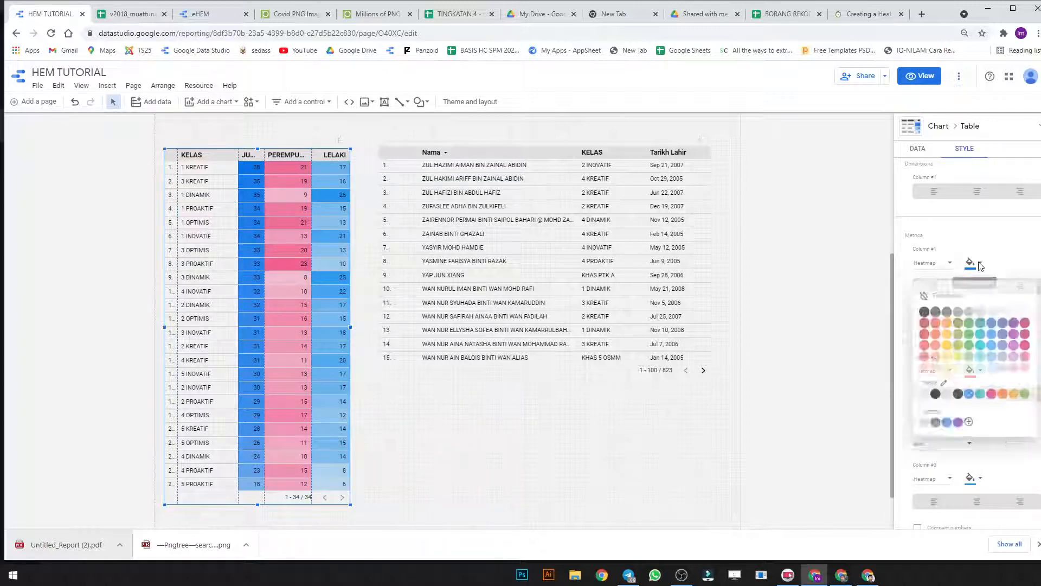
{"action": "left_click", "coordinate": [968, 344]}
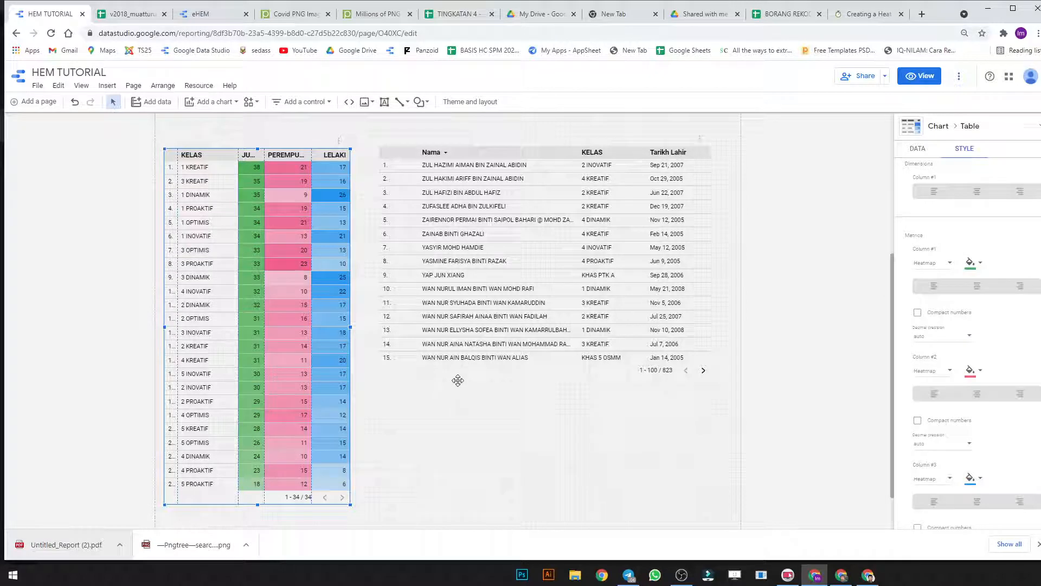
Step: Shorten the name of the JUMLAH metric in the heatmap table to JUM
{"action": "left_click", "coordinate": [318, 232]}
{"action": "left_click", "coordinate": [310, 155]}
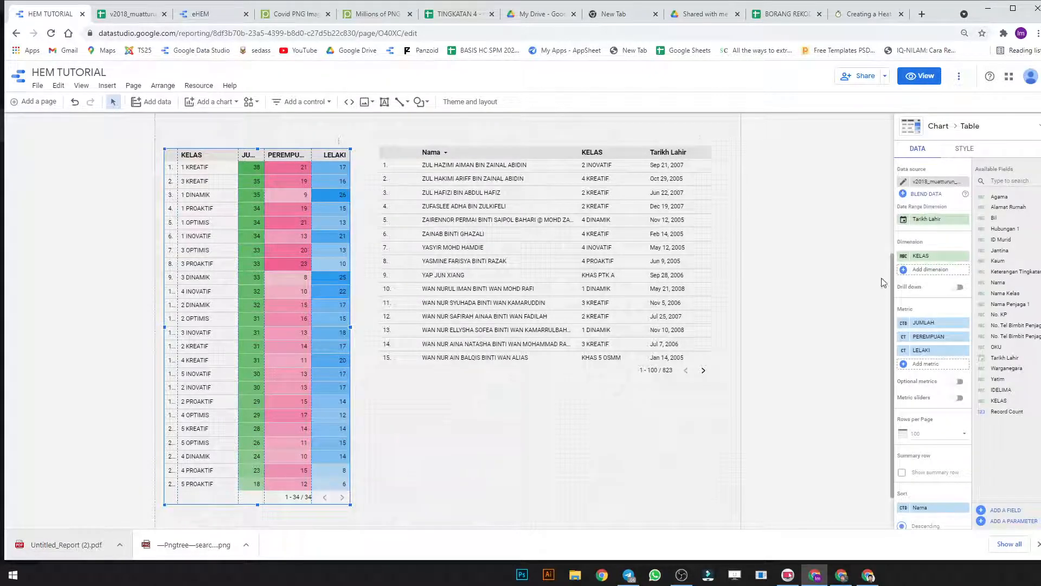
{"action": "left_click", "coordinate": [904, 324]}
{"action": "key", "text": "BackSpace"}
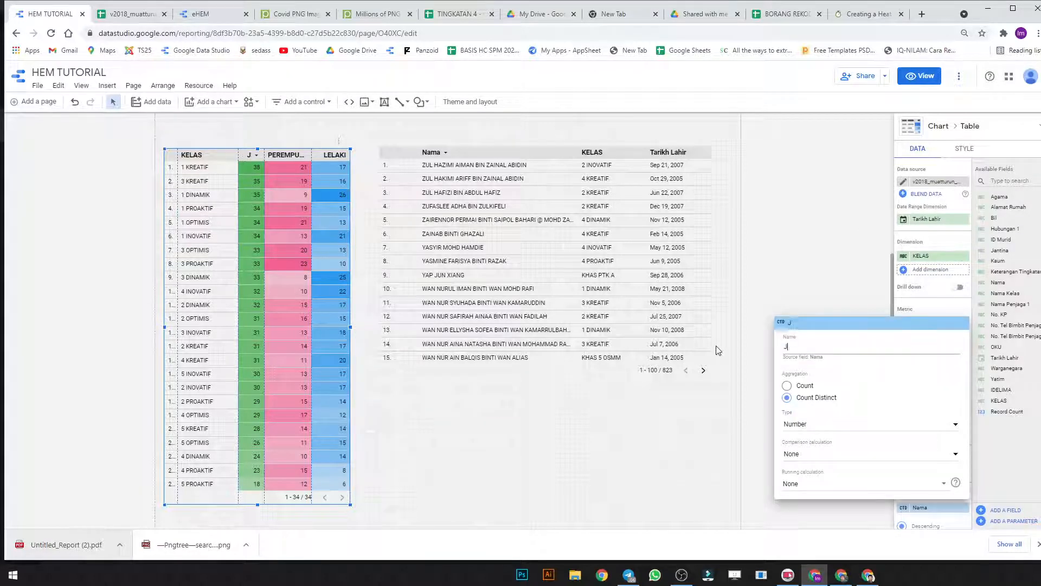
{"action": "type", "text": "JU"}
{"action": "key", "text": "BackSpace"}
{"action": "type", "text": "UM"}
{"action": "left_click", "coordinate": [842, 305]}
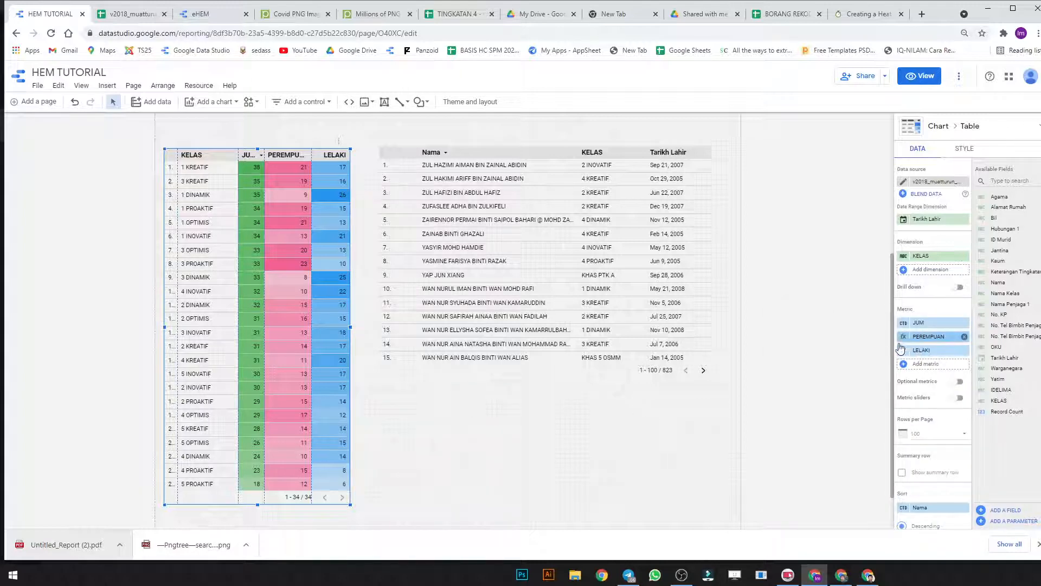
Step: Rename the PEREMPUAN metric as P and apply the change
{"action": "left_click", "coordinate": [904, 338]}
{"action": "double_click", "coordinate": [838, 263]}
{"action": "type", "text": "P"}
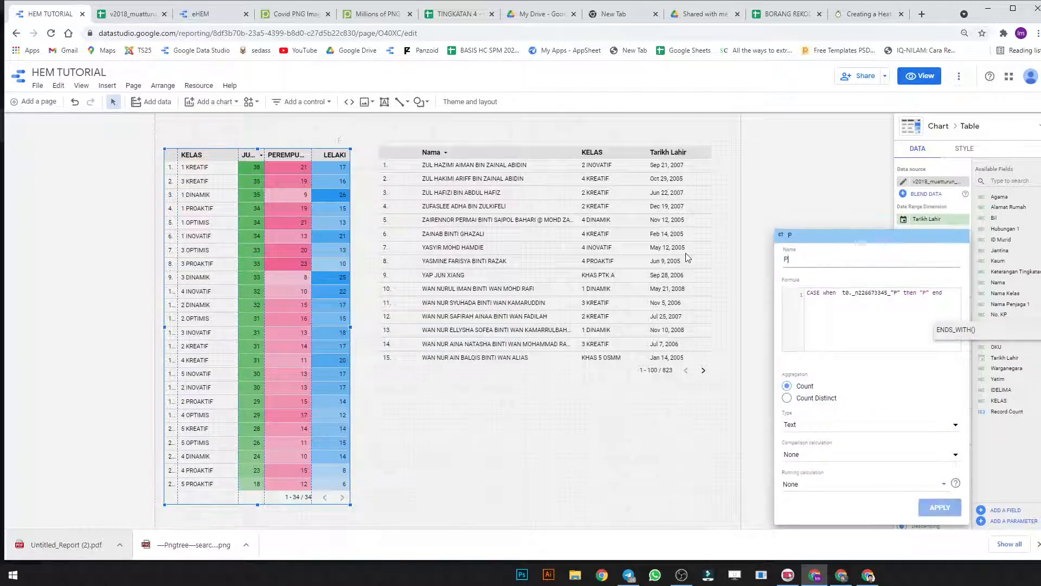
{"action": "left_click", "coordinate": [941, 508]}
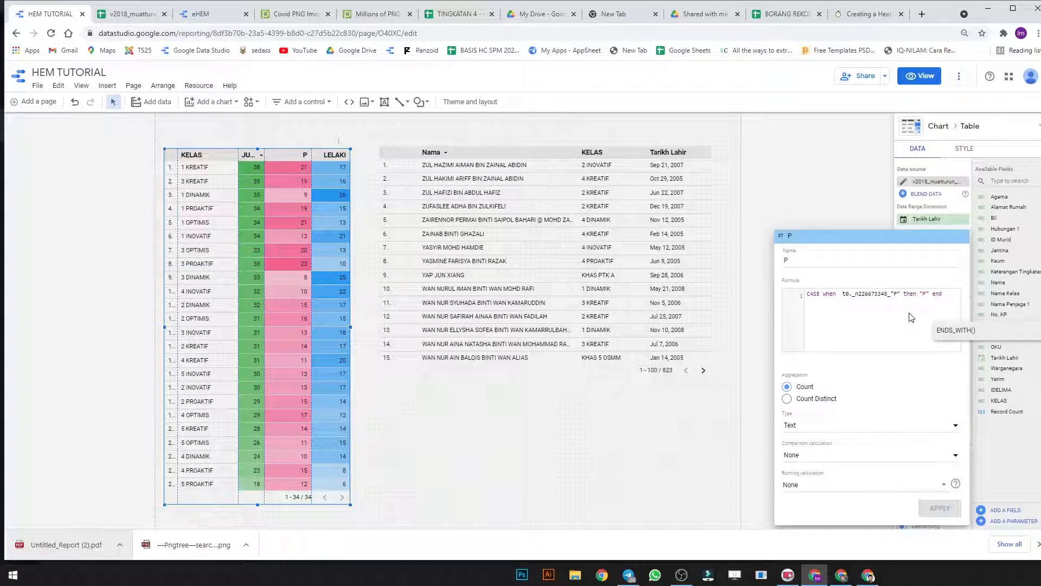
Step: Rename the LELAKI metric as L and apply the change
{"action": "left_click", "coordinate": [904, 351]}
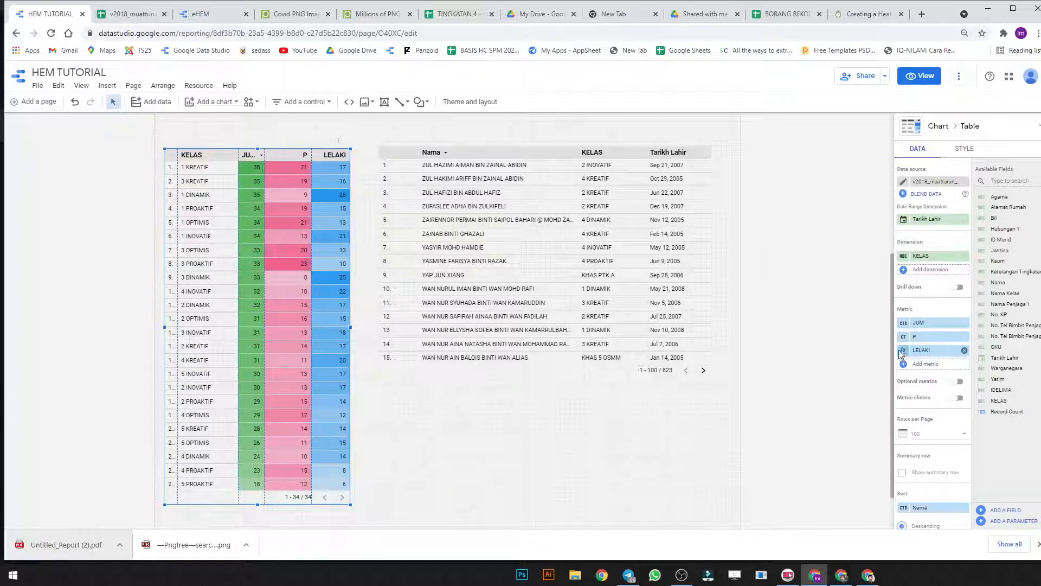
{"action": "left_click_drag", "start_coordinate": [890, 274], "coordinate": [743, 268]}
{"action": "key", "text": "BackSpace"}
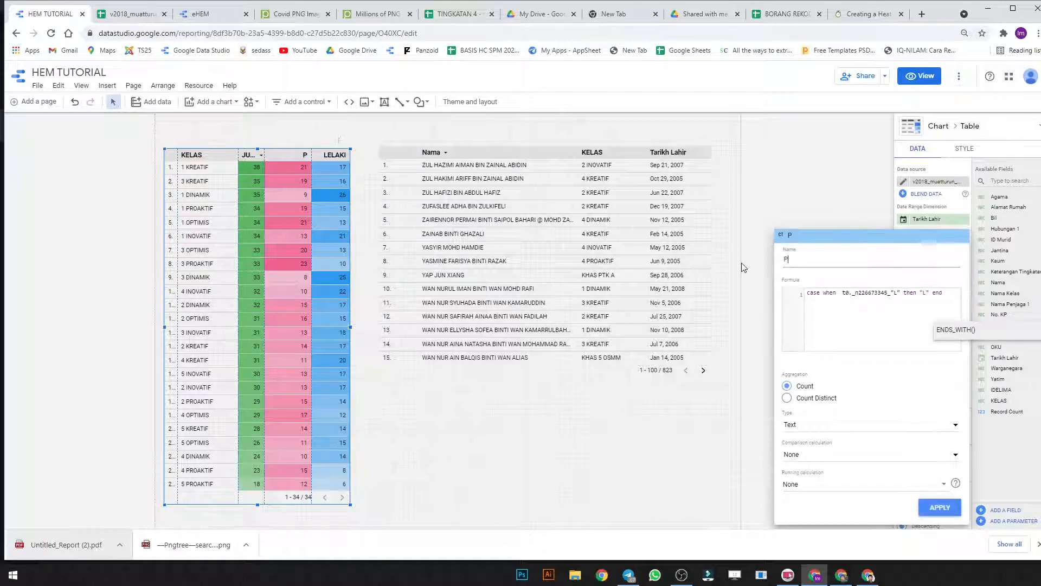
{"action": "type", "text": "L"}
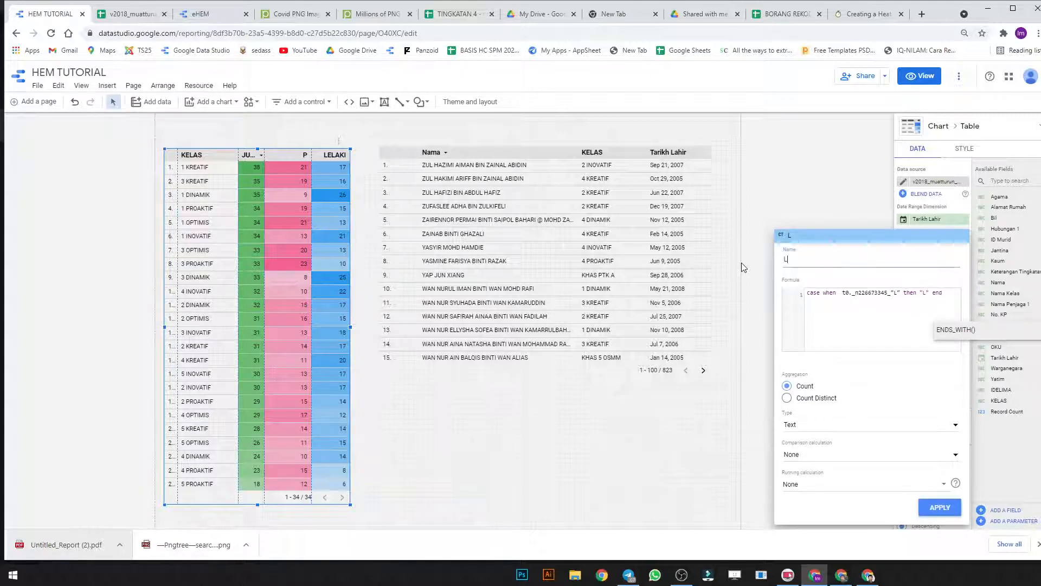
{"action": "left_click", "coordinate": [949, 507]}
{"action": "left_click", "coordinate": [832, 199]}
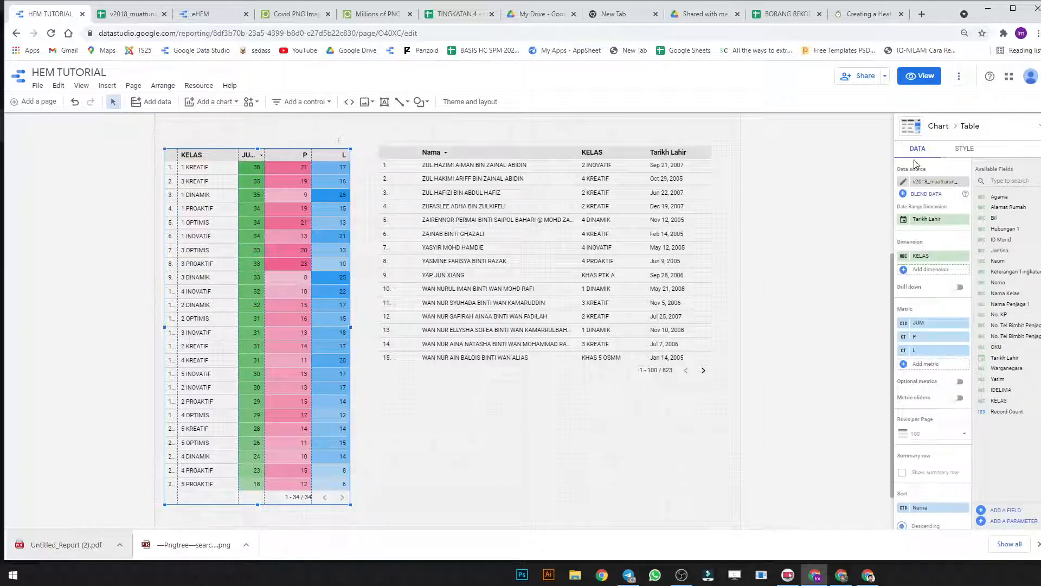
Step: Center-align the values of all three metric columns in the per-class heatmap table
{"action": "left_click", "coordinate": [964, 154]}
{"action": "scroll", "coordinate": [986, 376], "scroll_direction": "down", "scroll_amount": 5}
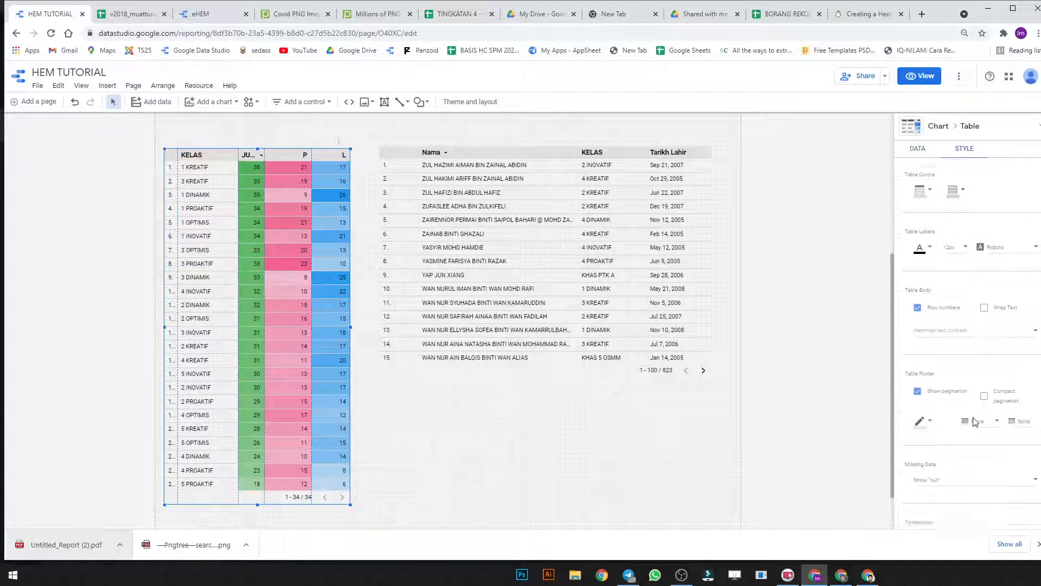
{"action": "scroll", "coordinate": [979, 412], "scroll_direction": "down", "scroll_amount": 1}
{"action": "left_click", "coordinate": [977, 406]}
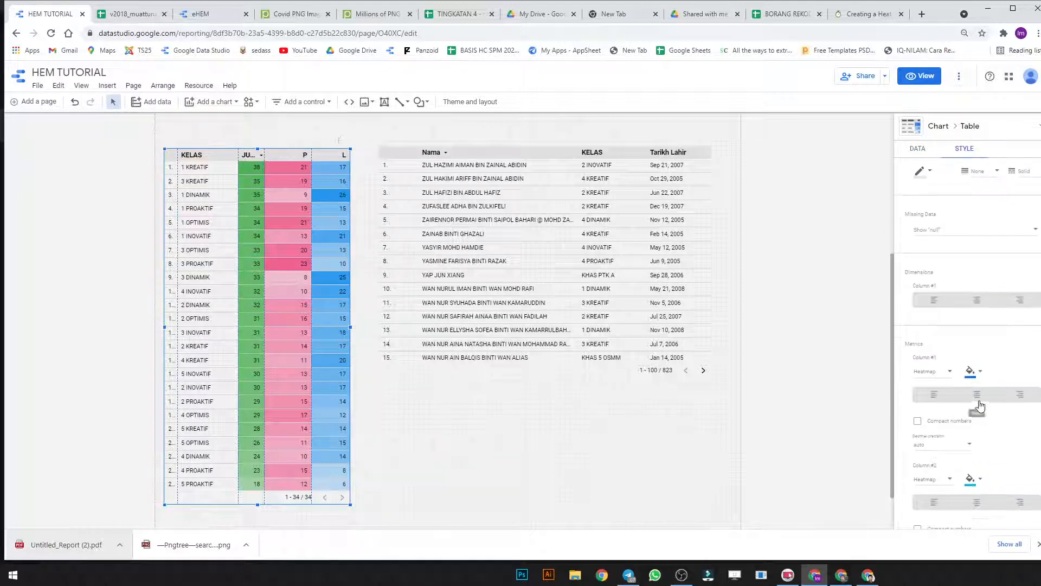
{"action": "scroll", "coordinate": [977, 401], "scroll_direction": "down", "scroll_amount": 3}
{"action": "left_click", "coordinate": [977, 341]}
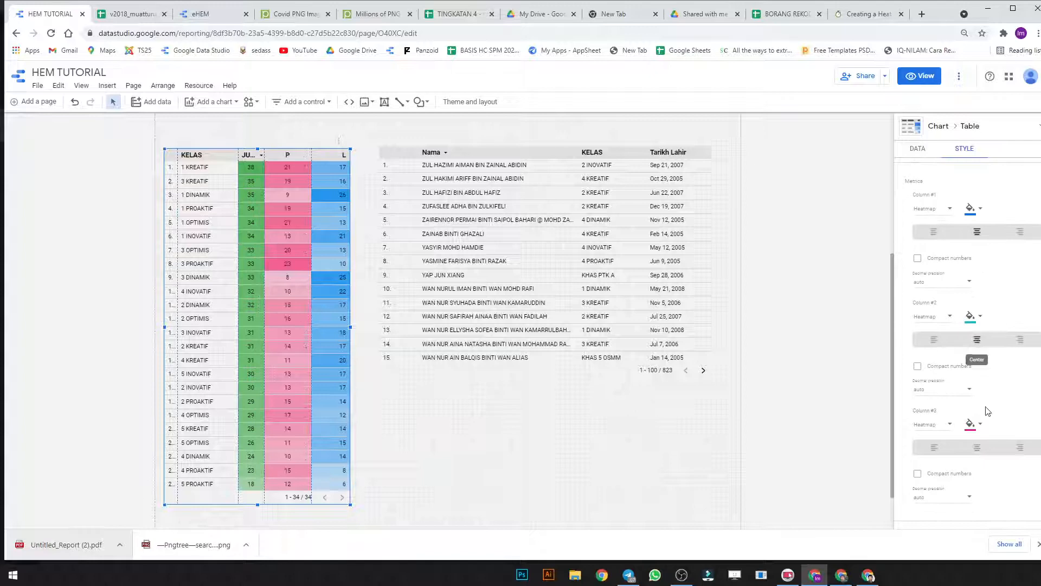
{"action": "left_click", "coordinate": [977, 447]}
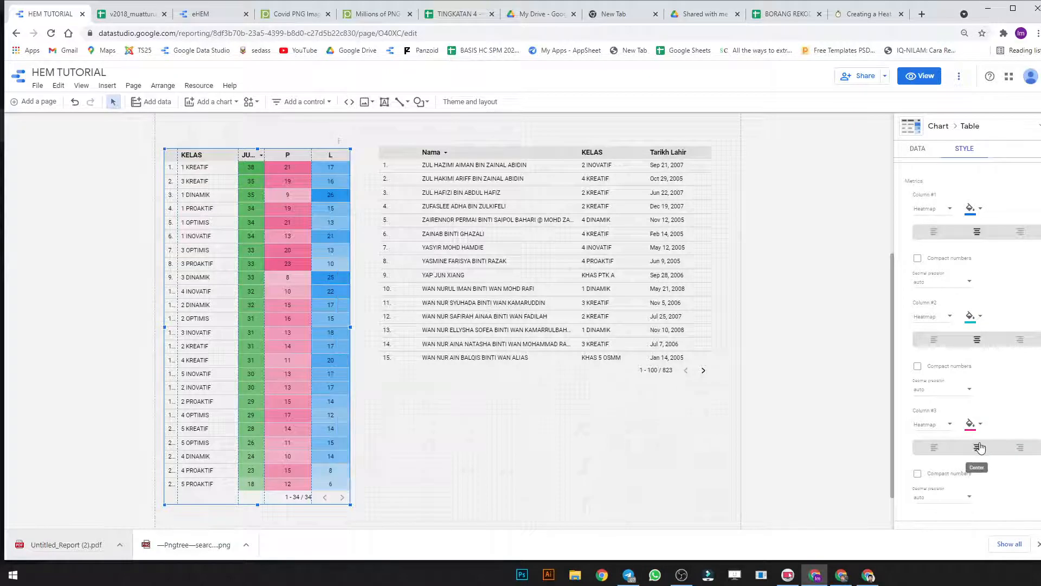
Step: Resize the heatmap table's columns to fit their data and deselect the table
{"action": "right_click", "coordinate": [266, 151]}
{"action": "mouse_move", "coordinate": [315, 362]}
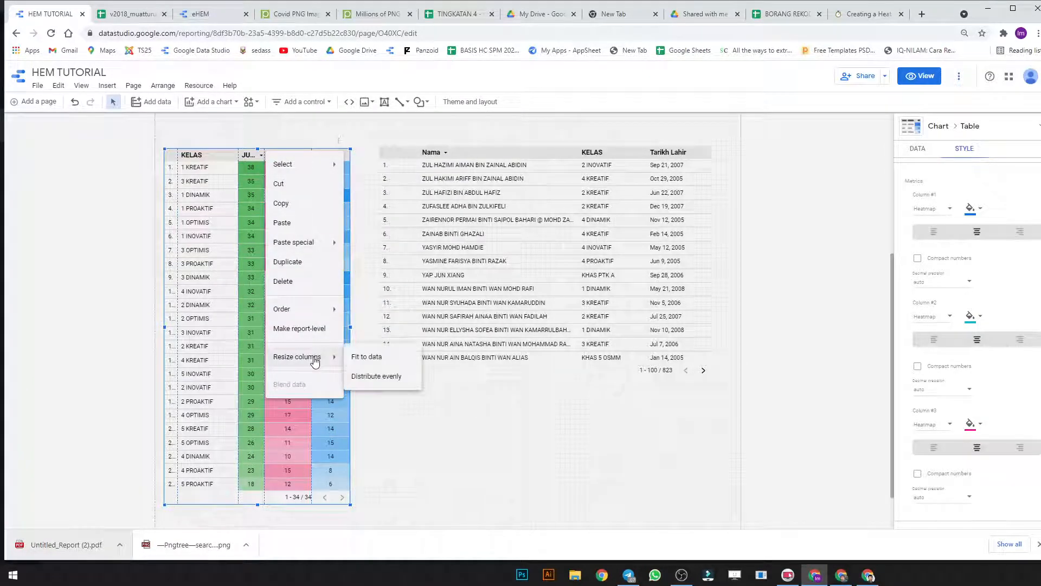
{"action": "left_click", "coordinate": [381, 356]}
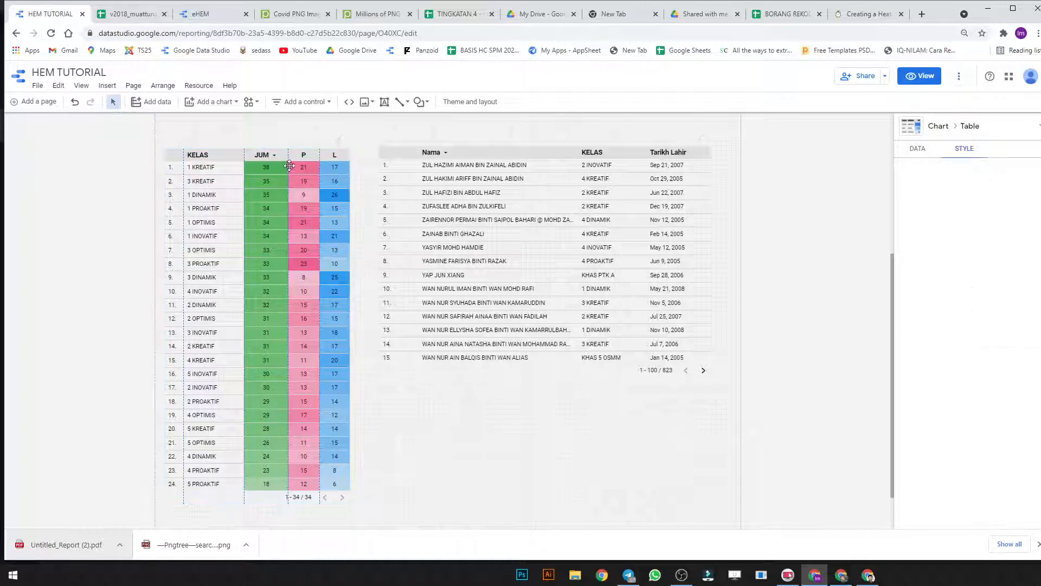
{"action": "key", "text": "Escape"}
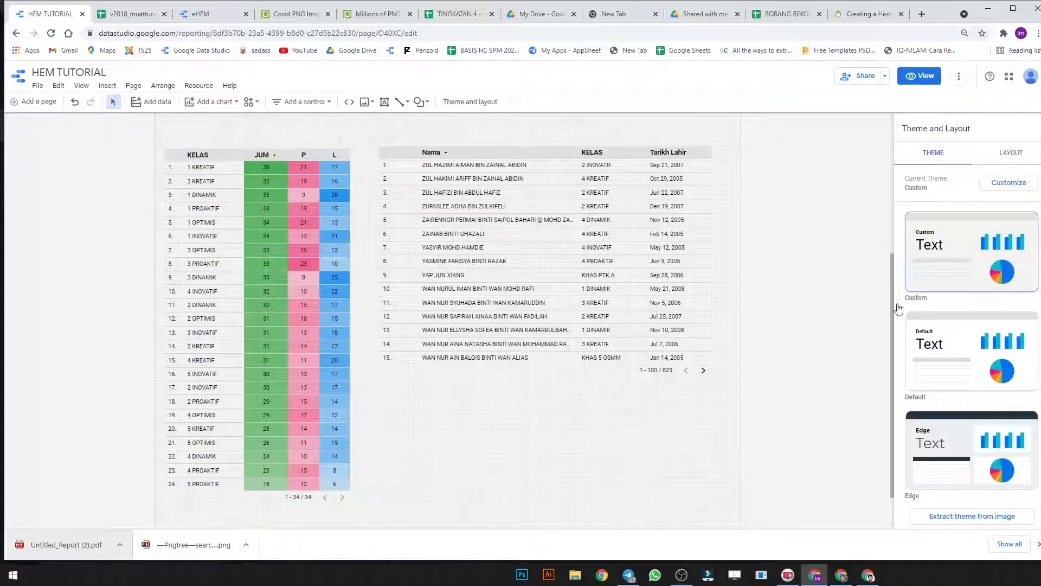
{"action": "left_click", "coordinate": [1007, 155]}
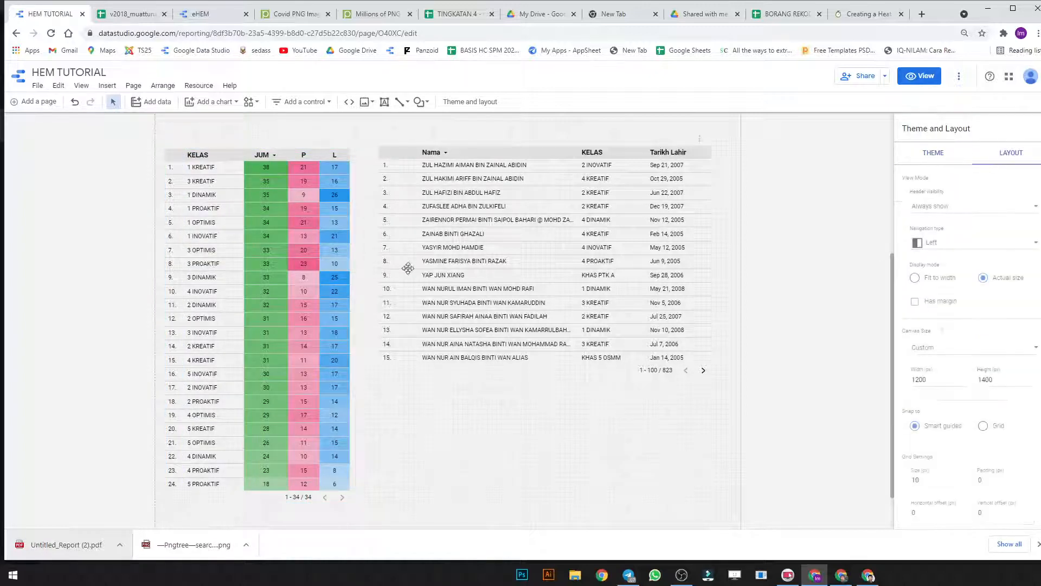
Step: Reorder the heatmap table's metrics so that JUM comes last, after P and L
{"action": "left_click", "coordinate": [301, 285]}
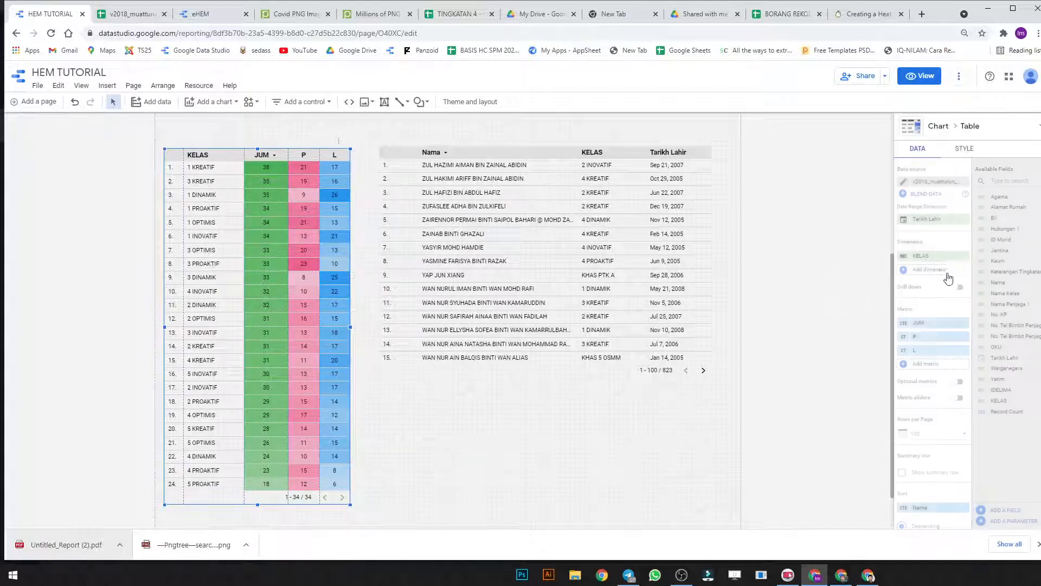
{"action": "left_click_drag", "start_coordinate": [935, 325], "coordinate": [935, 352]}
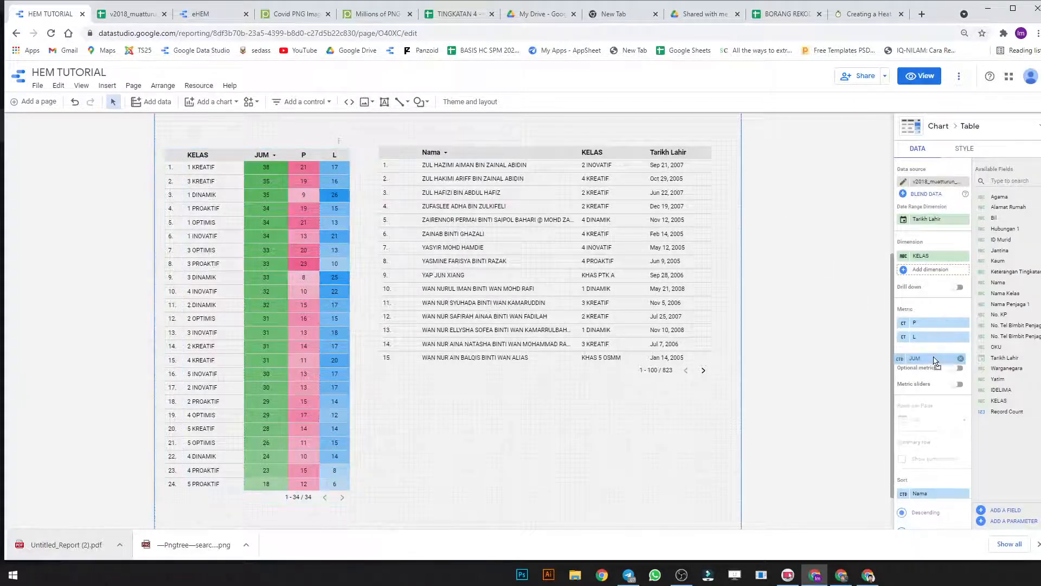
{"action": "left_click", "coordinate": [490, 456]}
{"action": "scroll", "coordinate": [266, 406], "scroll_direction": "down", "scroll_amount": 2}
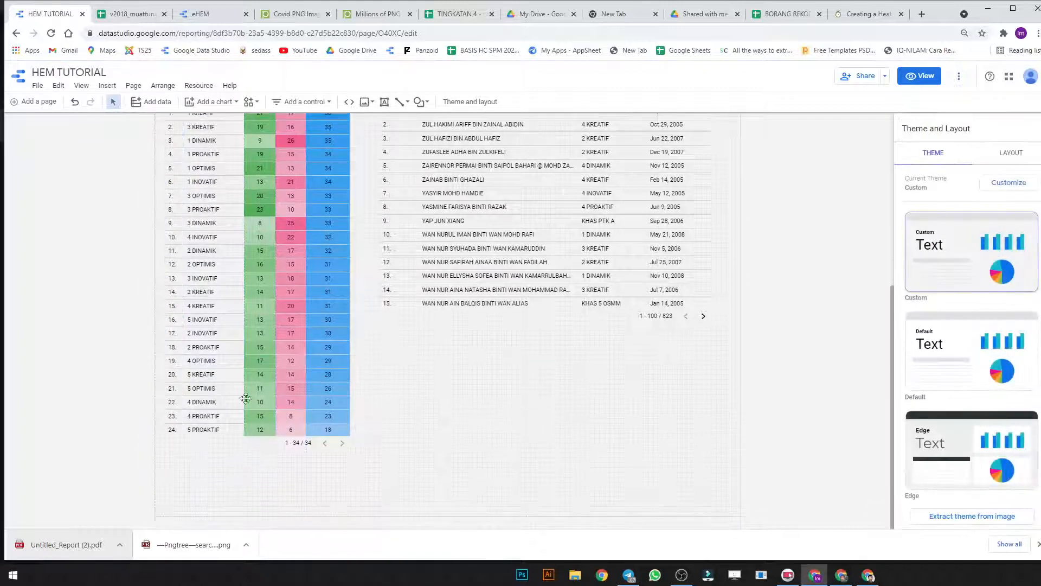
{"action": "left_click", "coordinate": [257, 451]}
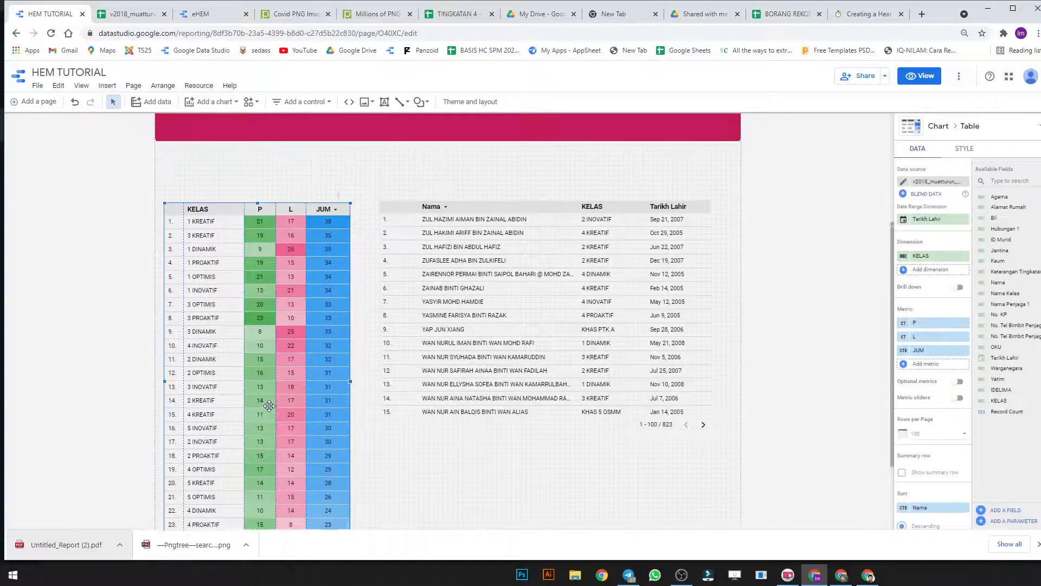
Step: Move the heatmap table slightly so that its header row lines up with the student table's header
{"action": "scroll", "coordinate": [257, 379], "scroll_direction": "up", "scroll_amount": 1}
{"action": "scroll", "coordinate": [257, 378], "scroll_direction": "up", "scroll_amount": 3}
{"action": "left_click_drag", "start_coordinate": [314, 292], "coordinate": [317, 300]}
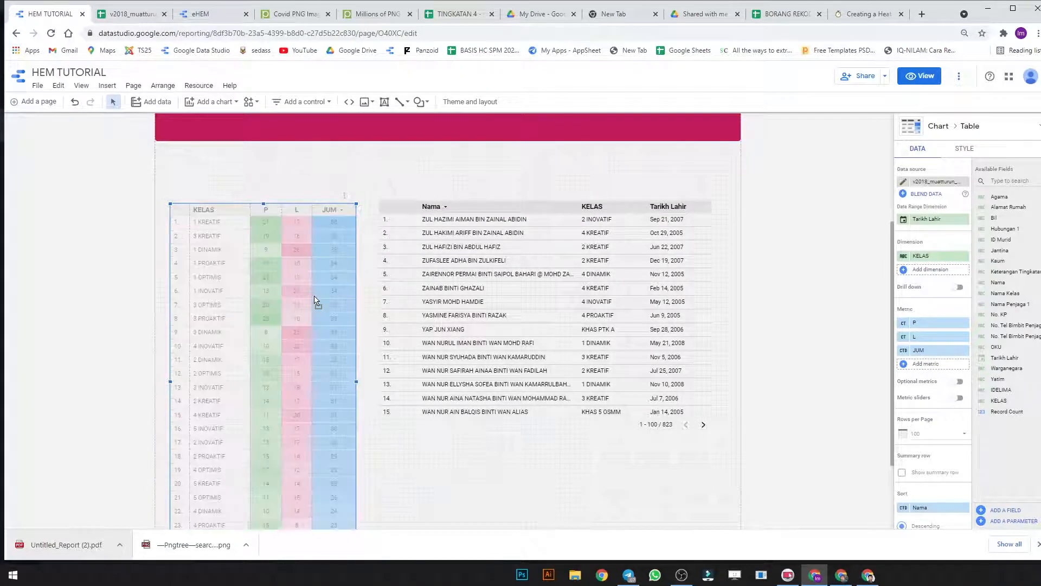
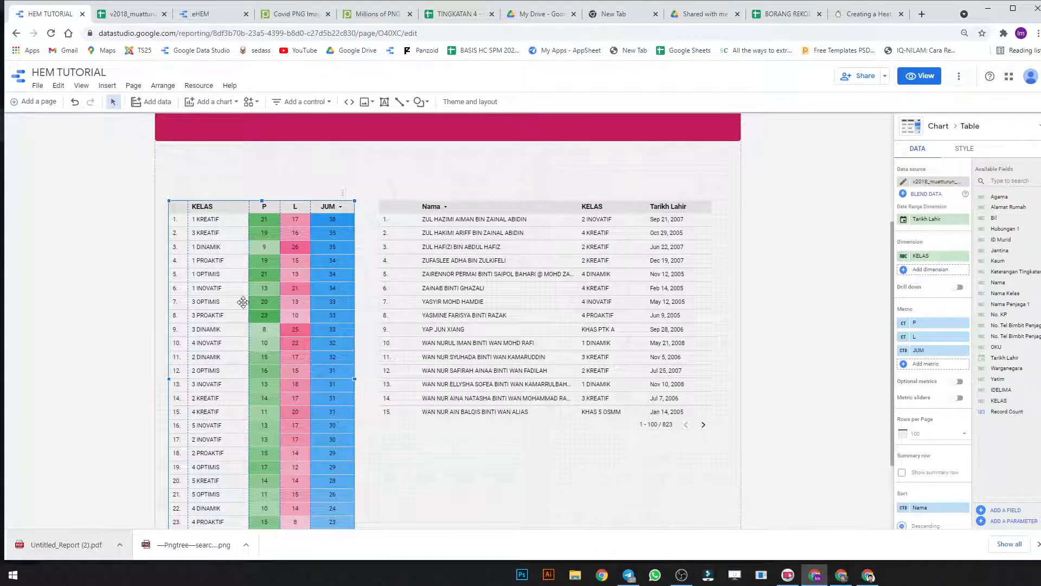
{"action": "scroll", "coordinate": [239, 339], "scroll_direction": "down", "scroll_amount": 2}
{"action": "scroll", "coordinate": [331, 330], "scroll_direction": "up", "scroll_amount": 3}
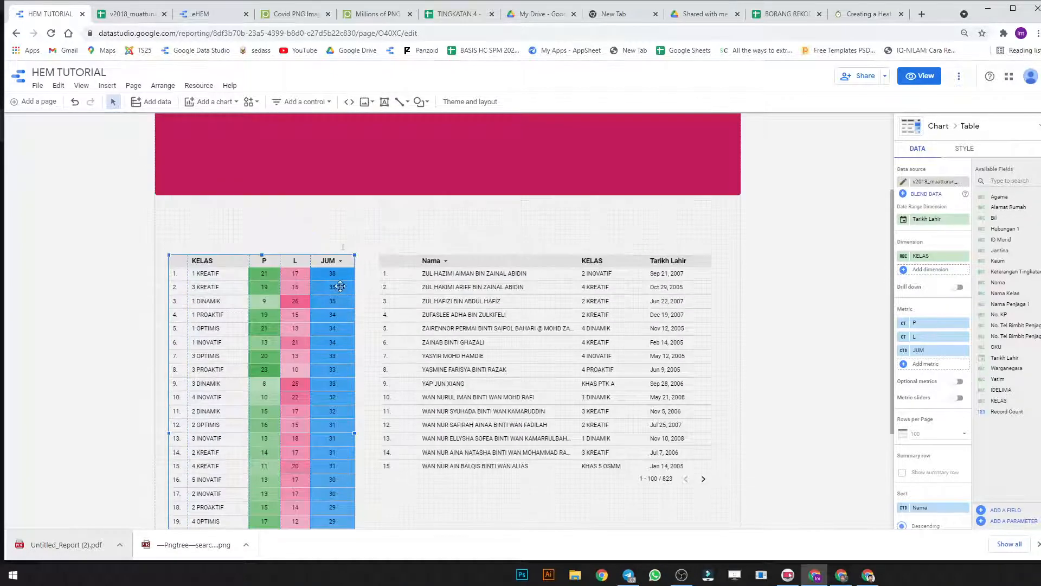
Step: Set the heatmap table's chart header to Always show
{"action": "left_click", "coordinate": [963, 150]}
{"action": "scroll", "coordinate": [991, 266], "scroll_direction": "down", "scroll_amount": 6}
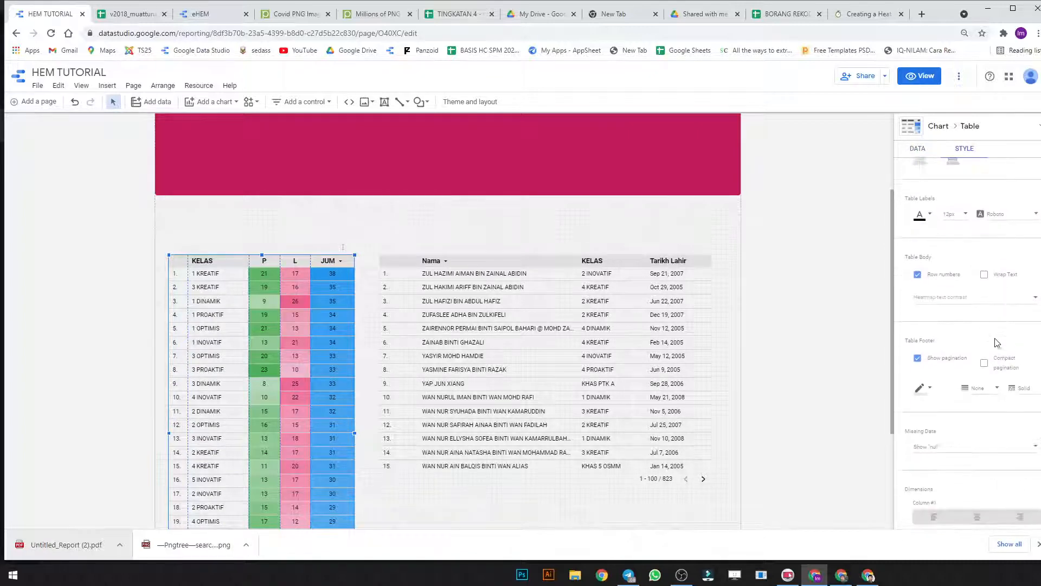
{"action": "scroll", "coordinate": [996, 404], "scroll_direction": "down", "scroll_amount": 4}
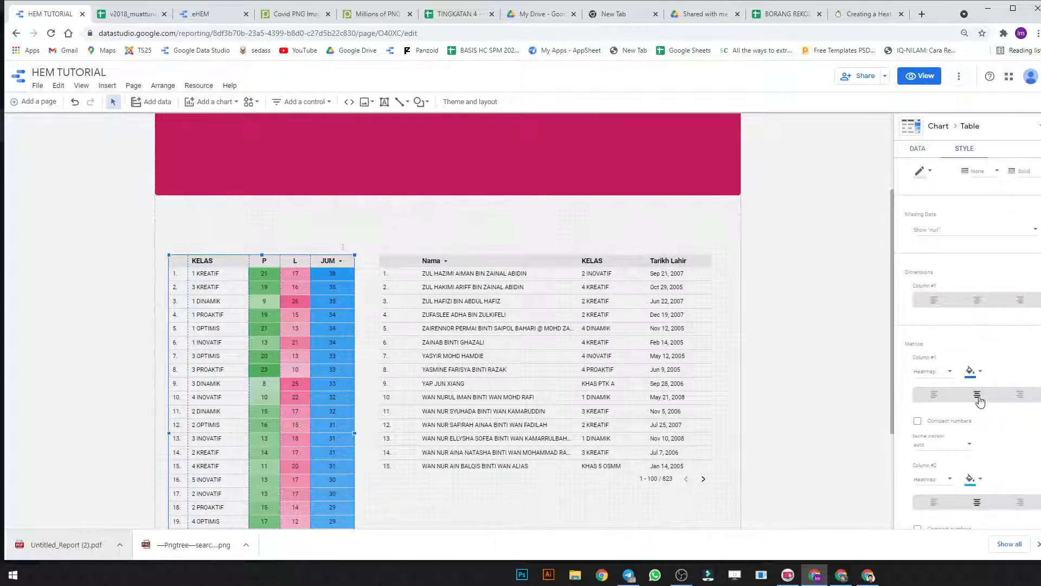
{"action": "scroll", "coordinate": [978, 396], "scroll_direction": "down", "scroll_amount": 5}
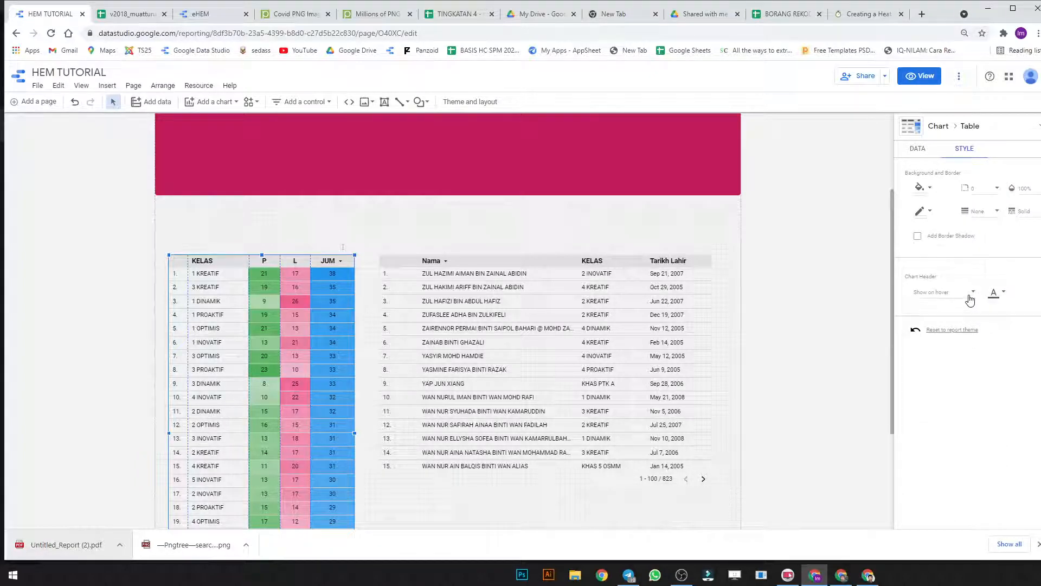
{"action": "left_click", "coordinate": [970, 301]}
{"action": "left_click", "coordinate": [985, 404]}
{"action": "scroll", "coordinate": [965, 326], "scroll_direction": "up", "scroll_amount": 3}
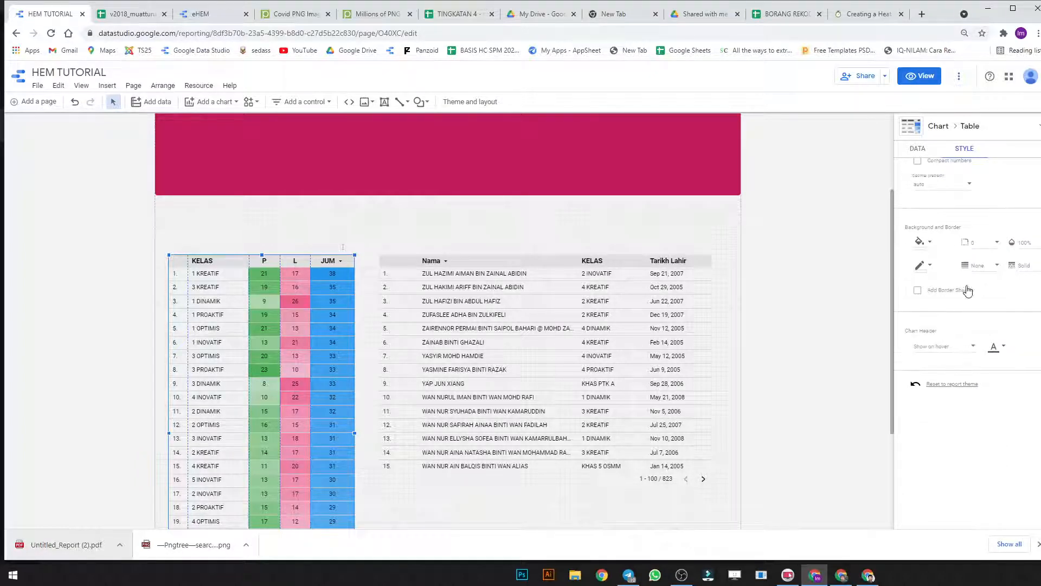
{"action": "scroll", "coordinate": [952, 325], "scroll_direction": "down", "scroll_amount": 1}
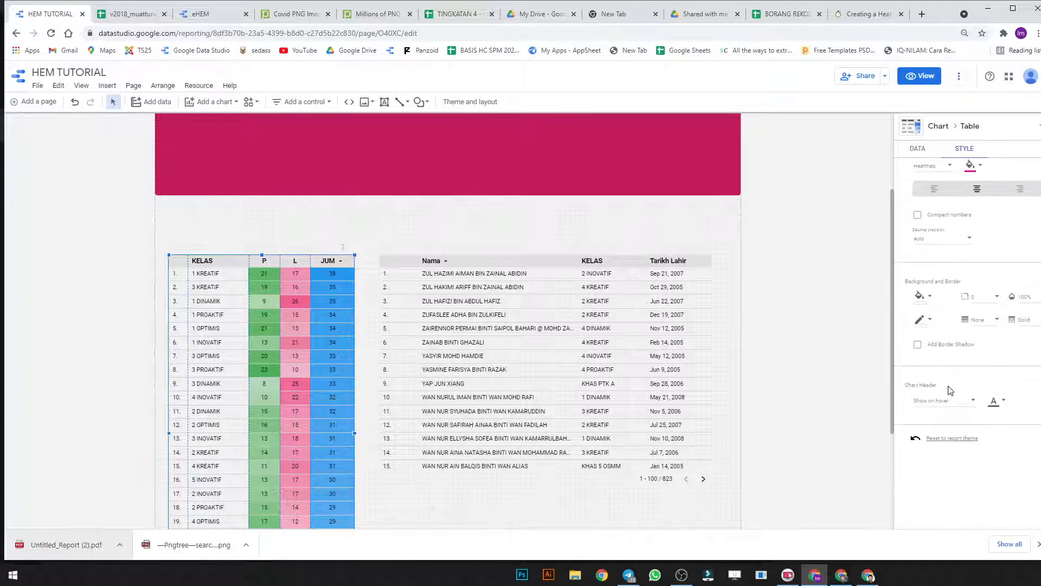
{"action": "left_click", "coordinate": [952, 399]}
{"action": "left_click", "coordinate": [954, 378]}
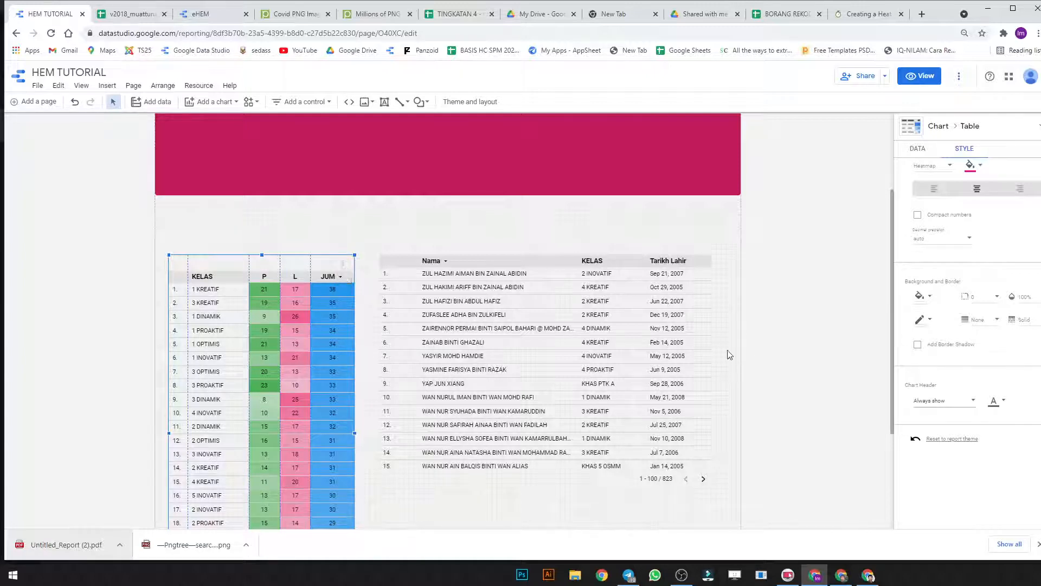
Step: Turn off pagination in the heatmap table's footer
{"action": "scroll", "coordinate": [645, 288], "scroll_direction": "down", "scroll_amount": 3}
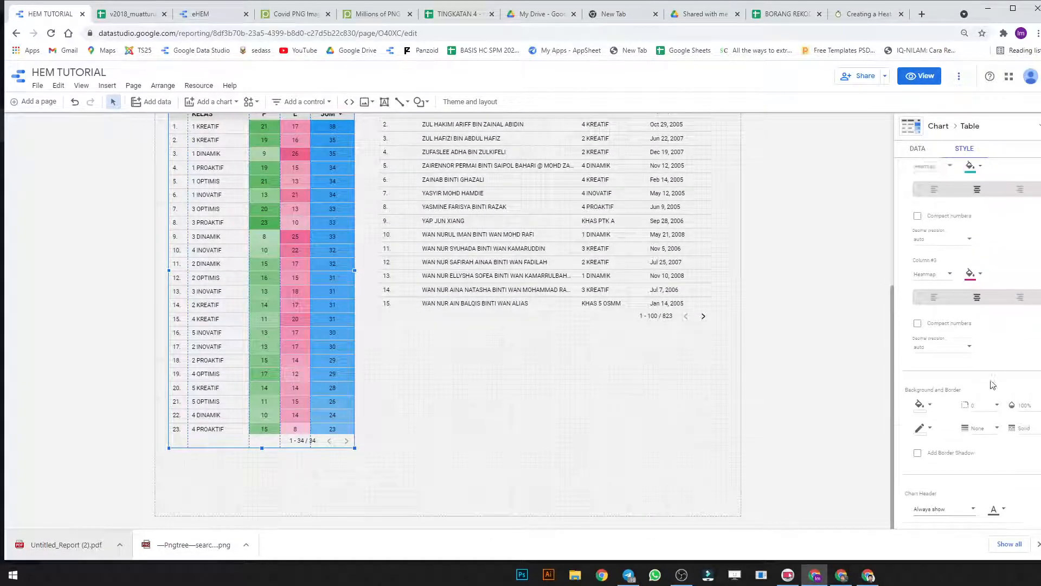
{"action": "scroll", "coordinate": [968, 322], "scroll_direction": "down", "scroll_amount": 3}
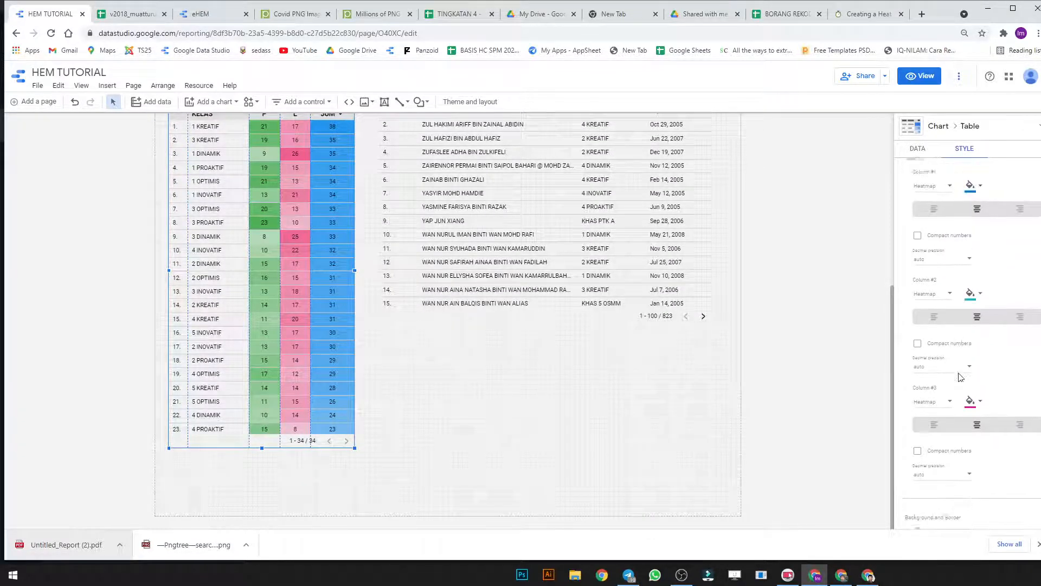
{"action": "scroll", "coordinate": [957, 421], "scroll_direction": "up", "scroll_amount": 8}
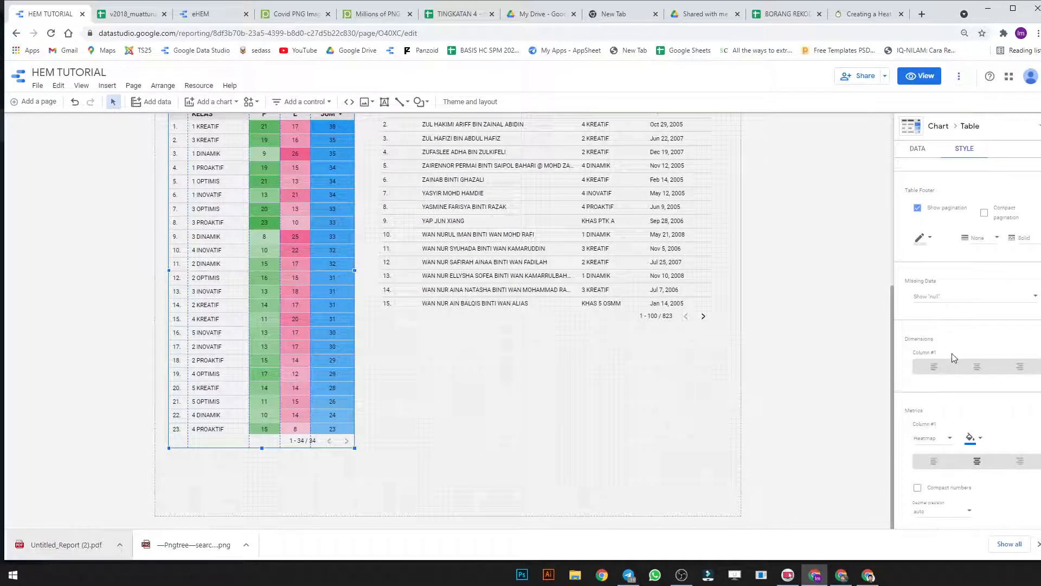
{"action": "left_click", "coordinate": [946, 210]}
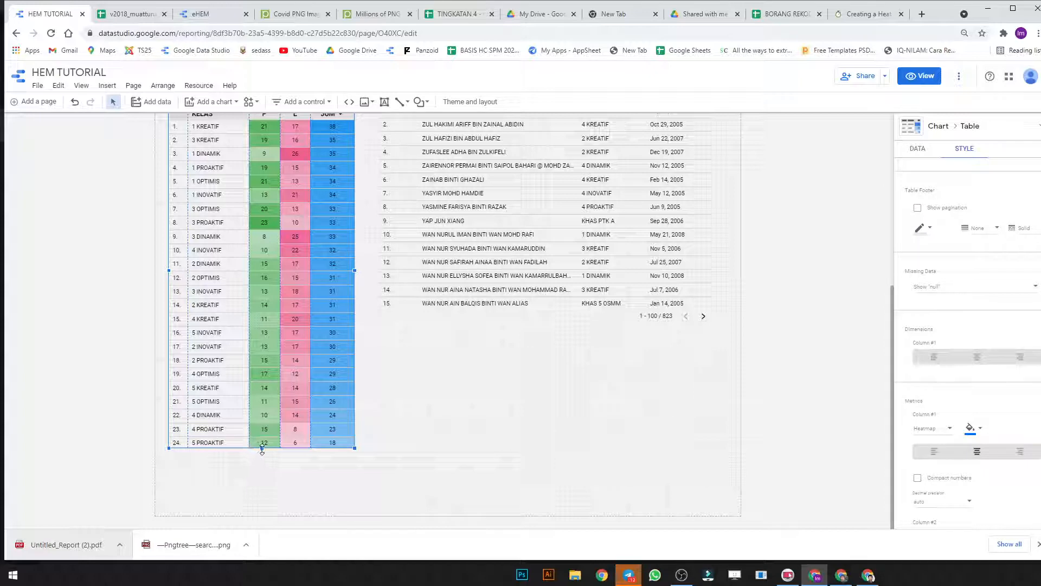
Step: Enlarge the heatmap table to show more class rows and position it between the pink banner and the page's lower edge
{"action": "left_click_drag", "start_coordinate": [265, 452], "coordinate": [254, 520]}
{"action": "scroll", "coordinate": [255, 515], "scroll_direction": "up", "scroll_amount": 3}
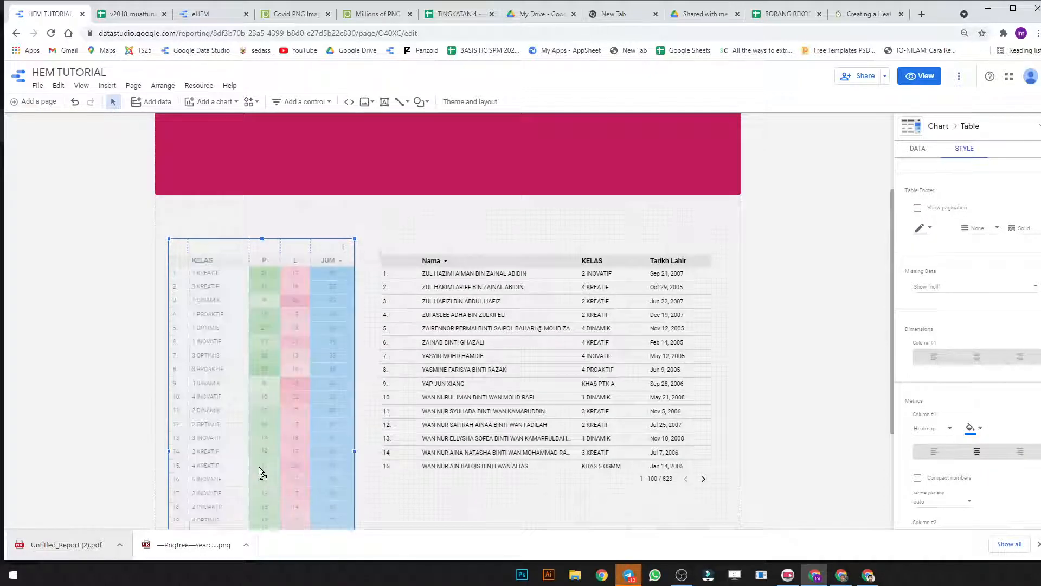
{"action": "scroll", "coordinate": [263, 442], "scroll_direction": "down", "scroll_amount": 3}
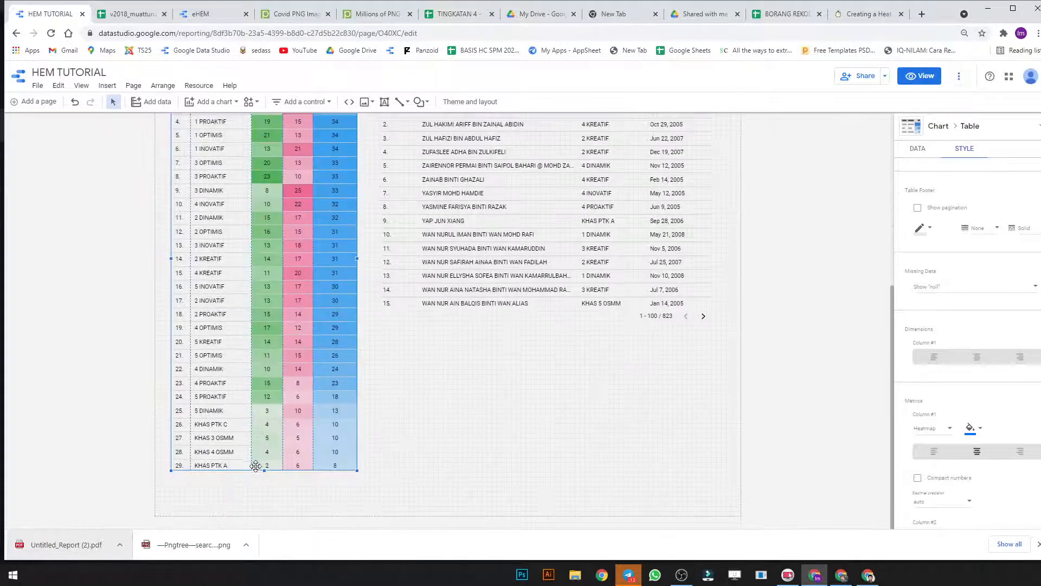
{"action": "left_click_drag", "start_coordinate": [263, 498], "coordinate": [260, 519]}
{"action": "scroll", "coordinate": [277, 433], "scroll_direction": "up", "scroll_amount": 3}
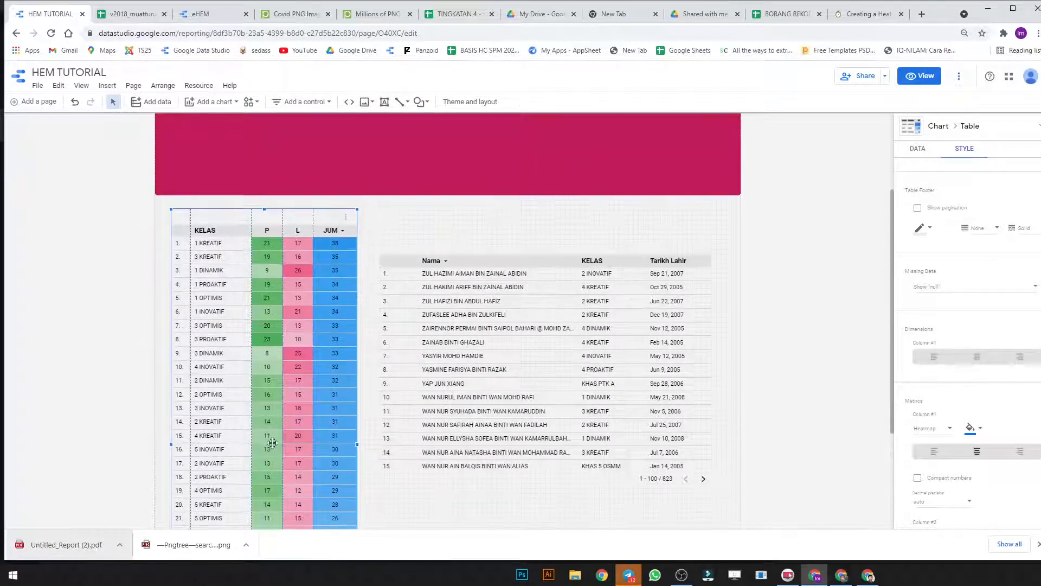
{"action": "left_click_drag", "start_coordinate": [277, 432], "coordinate": [276, 431]}
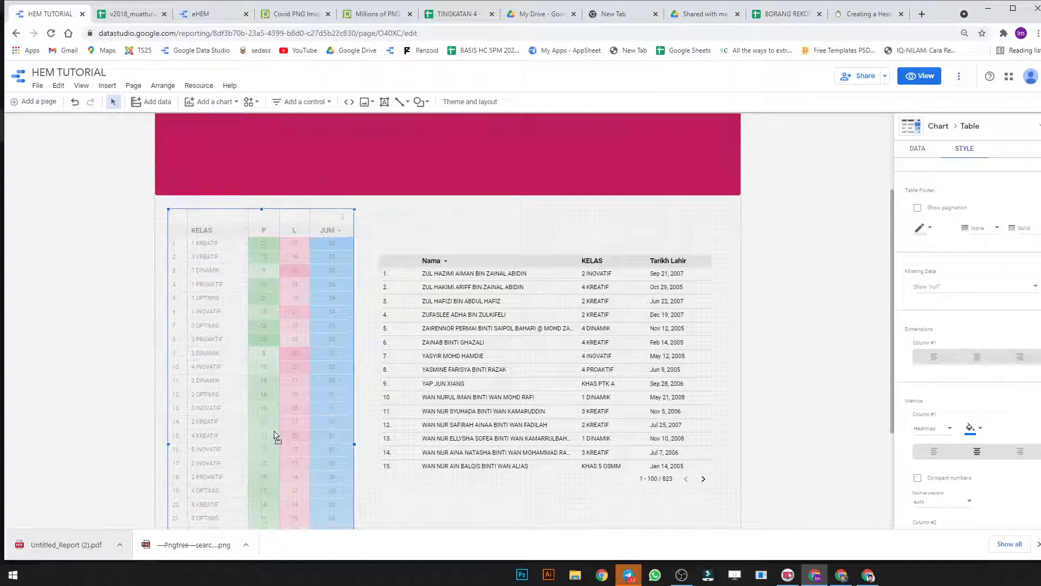
{"action": "scroll", "coordinate": [275, 431], "scroll_direction": "down", "scroll_amount": 3}
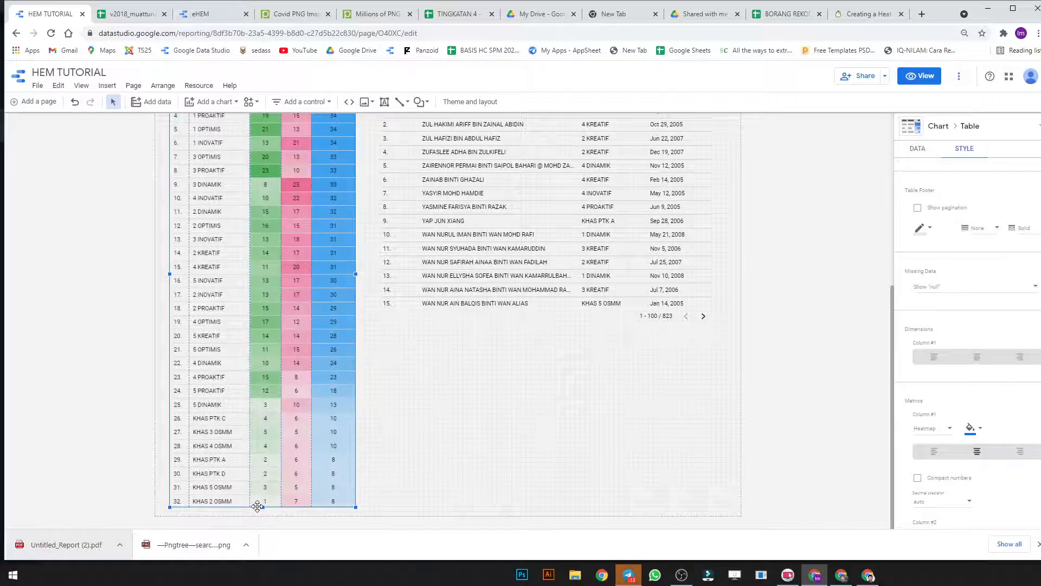
{"action": "scroll", "coordinate": [260, 528], "scroll_direction": "up", "scroll_amount": 4}
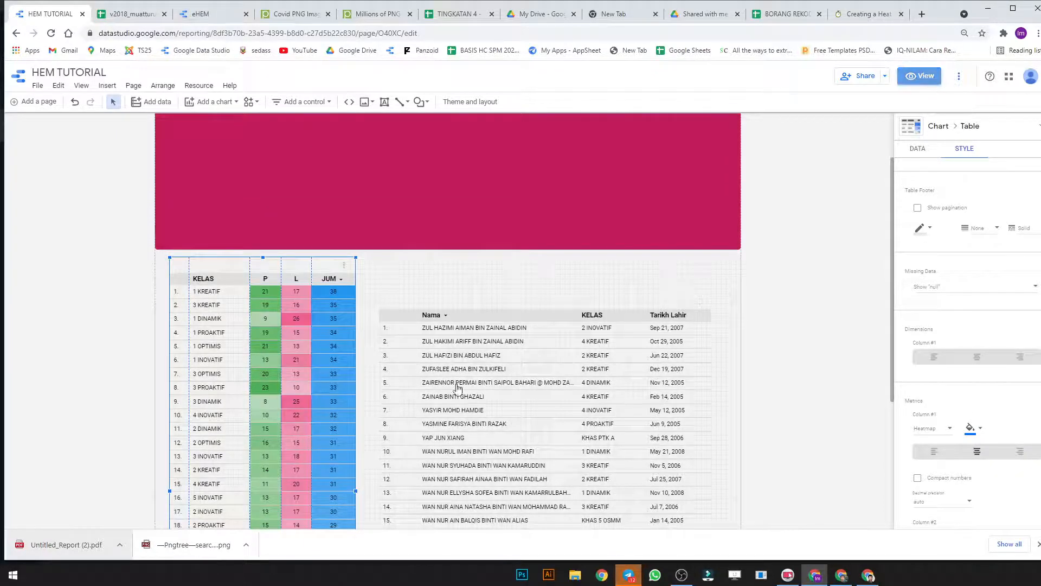
Step: Preview the report in view mode, check how the heatmap table scrolls, and return to editing
{"action": "left_click", "coordinate": [919, 76]}
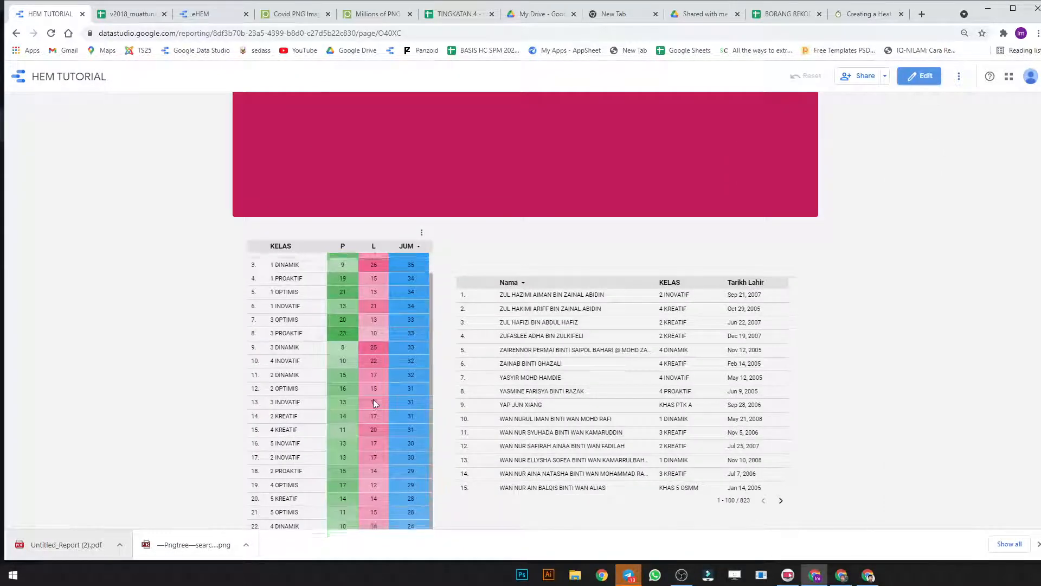
{"action": "scroll", "coordinate": [373, 399], "scroll_direction": "down", "scroll_amount": 1}
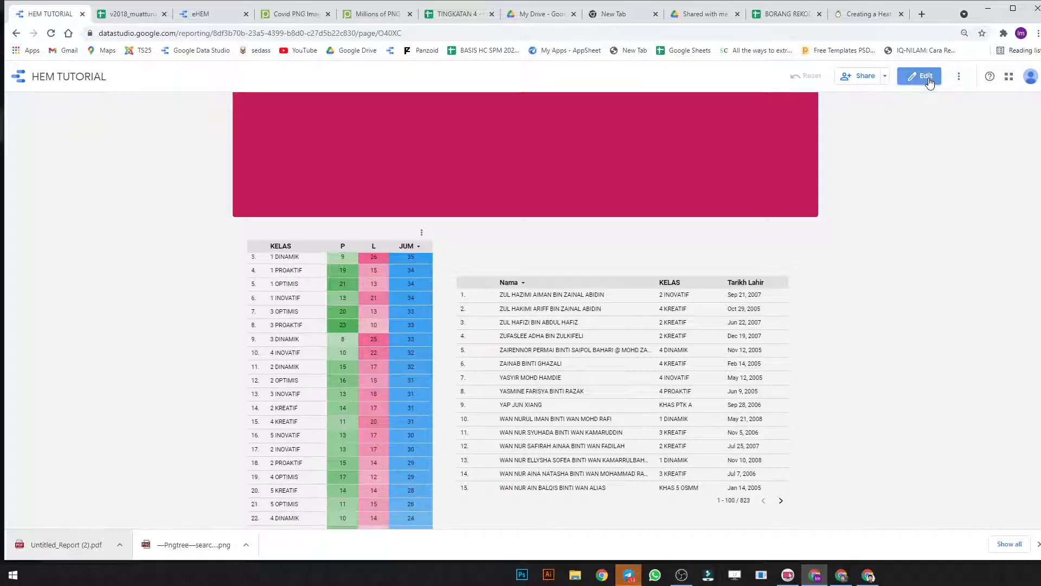
{"action": "left_click", "coordinate": [928, 81]}
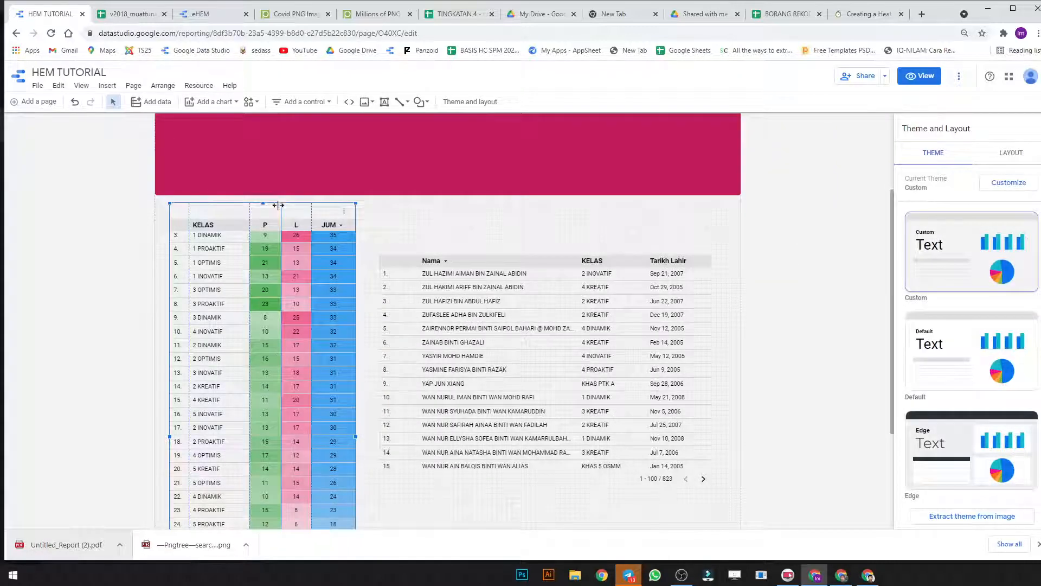
Step: Lower the heatmap table's upper edge to line up with the top of the student table
{"action": "left_click_drag", "start_coordinate": [278, 205], "coordinate": [262, 256]}
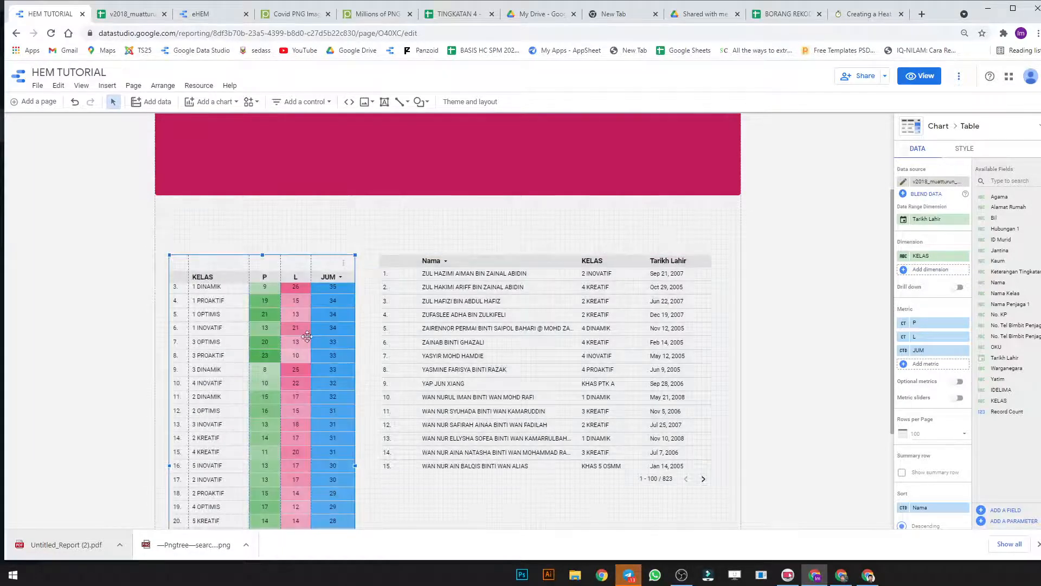
Step: Raise the heatmap table's lower edge to shorten the table, keeping it clear of the page's lower edge
{"action": "scroll", "coordinate": [307, 337], "scroll_direction": "down", "scroll_amount": 3}
{"action": "left_click_drag", "start_coordinate": [265, 512], "coordinate": [263, 448]}
{"action": "scroll", "coordinate": [512, 437], "scroll_direction": "up", "scroll_amount": 3}
{"action": "left_click_drag", "start_coordinate": [310, 367], "coordinate": [307, 367]}
{"action": "left_click", "coordinate": [403, 224]}
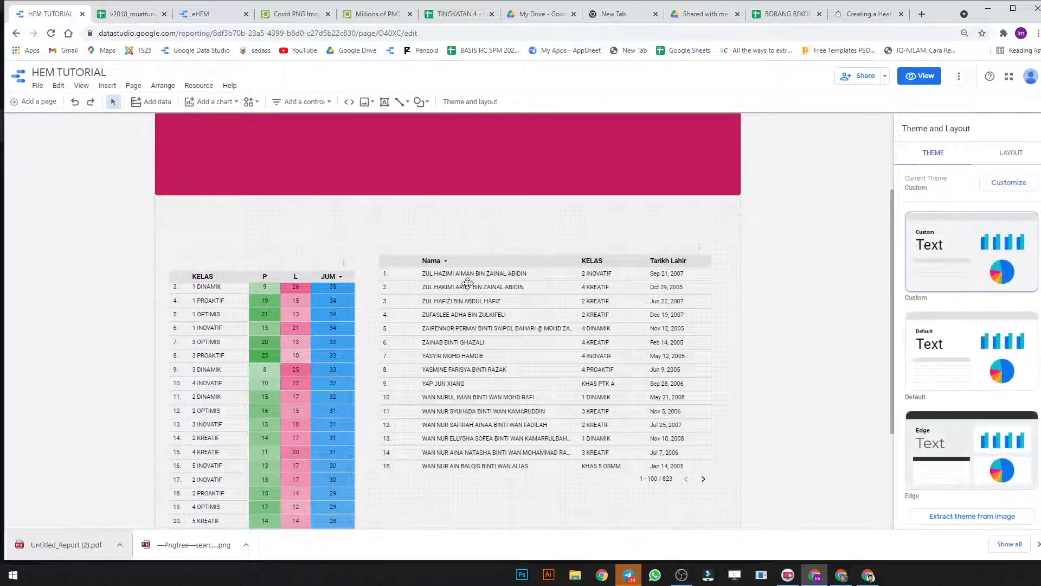
Step: Move the student table down to line up with the heatmap table's header row and set its chart header to always show
{"action": "left_click_drag", "start_coordinate": [467, 283], "coordinate": [466, 306]}
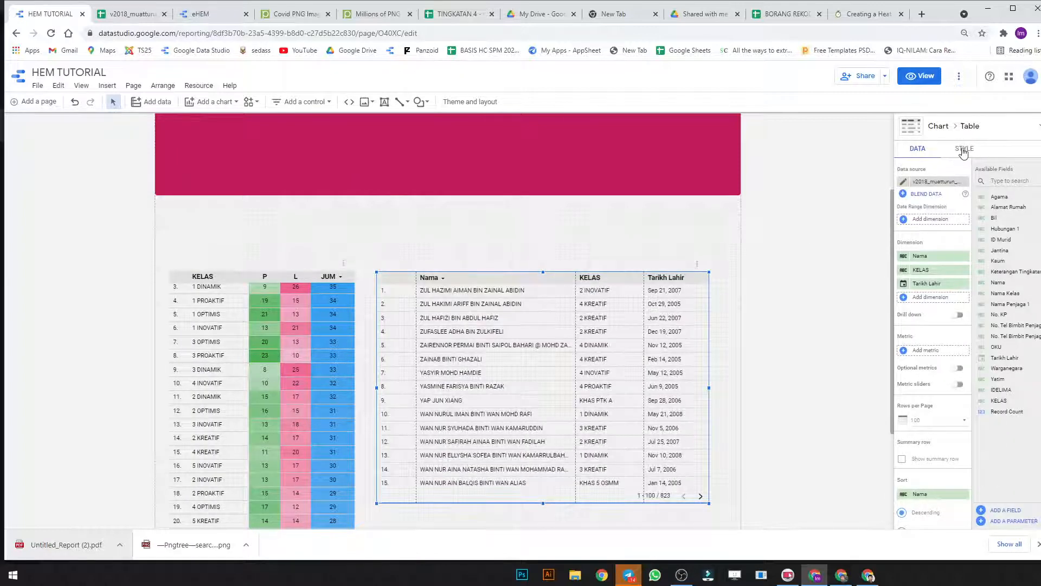
{"action": "left_click", "coordinate": [964, 154]}
{"action": "scroll", "coordinate": [992, 419], "scroll_direction": "down", "scroll_amount": 5}
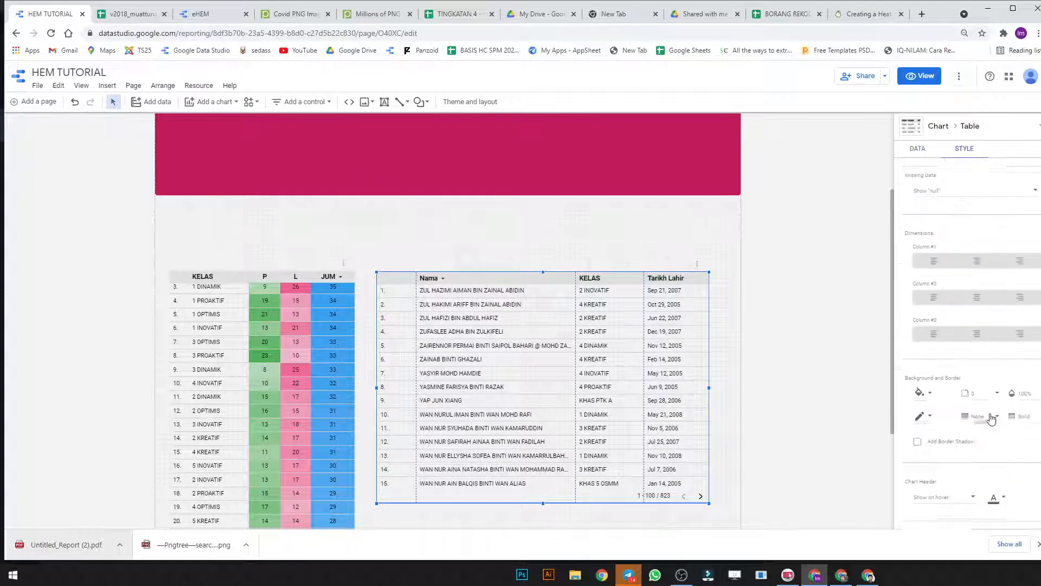
{"action": "scroll", "coordinate": [991, 419], "scroll_direction": "down", "scroll_amount": 3}
{"action": "left_click", "coordinate": [944, 353]}
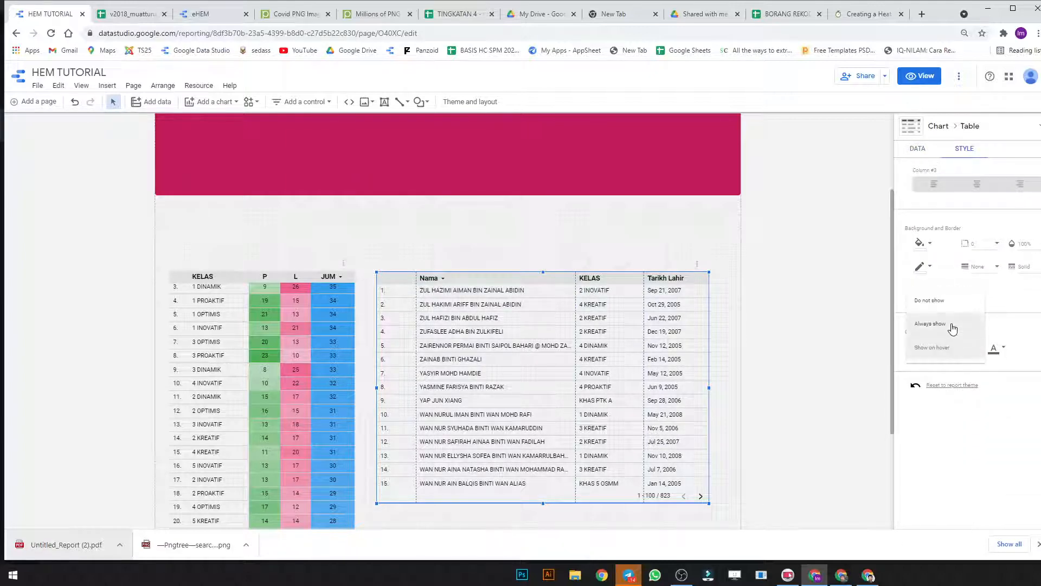
{"action": "left_click", "coordinate": [972, 324]}
{"action": "scroll", "coordinate": [999, 328], "scroll_direction": "up", "scroll_amount": 5}
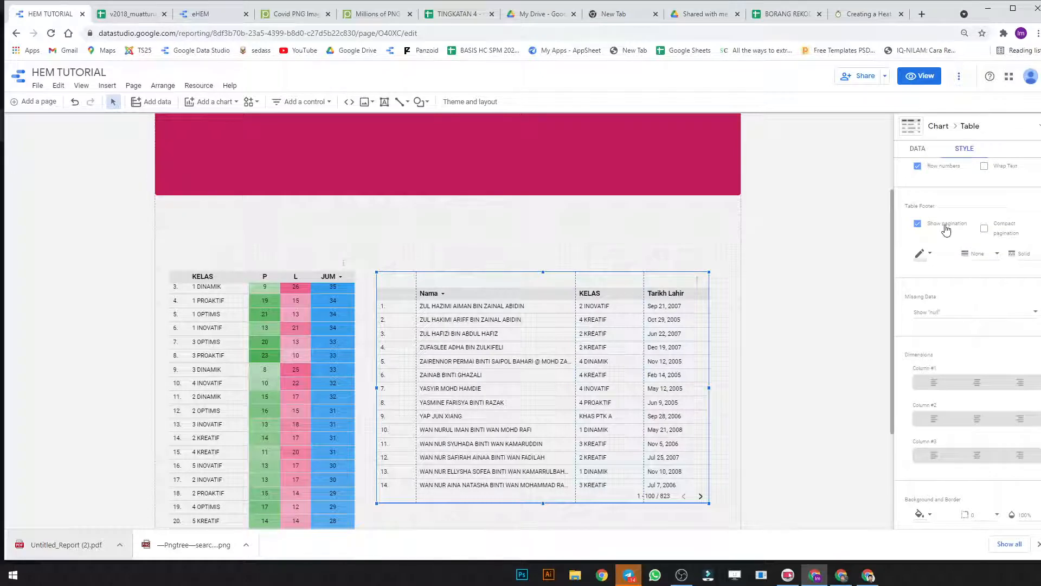
Step: Turn off pagination in the student table's footer and extend the table's lower edge to show more students
{"action": "left_click", "coordinate": [947, 226]}
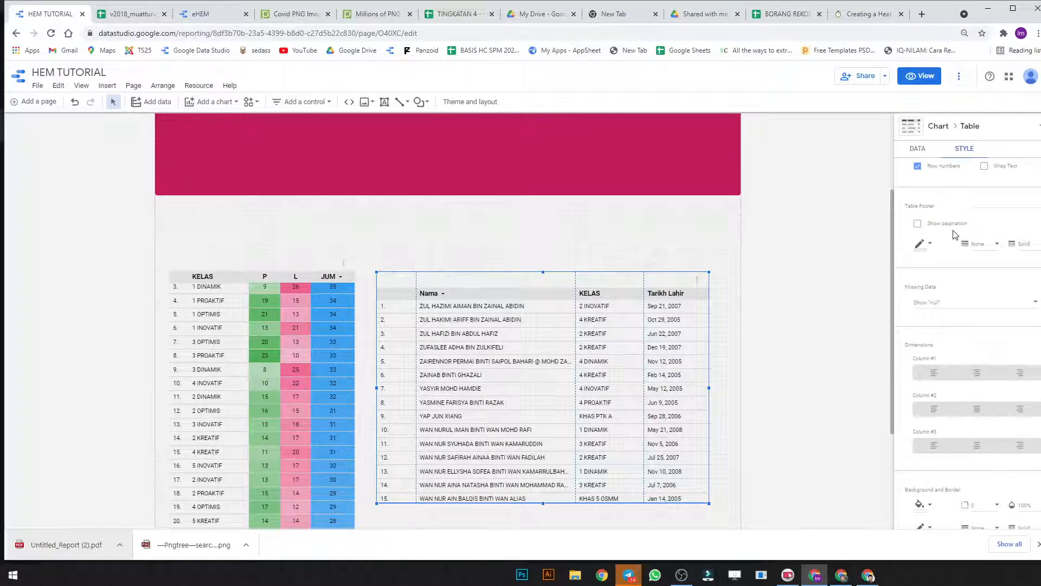
{"action": "scroll", "coordinate": [680, 482], "scroll_direction": "down", "scroll_amount": 2}
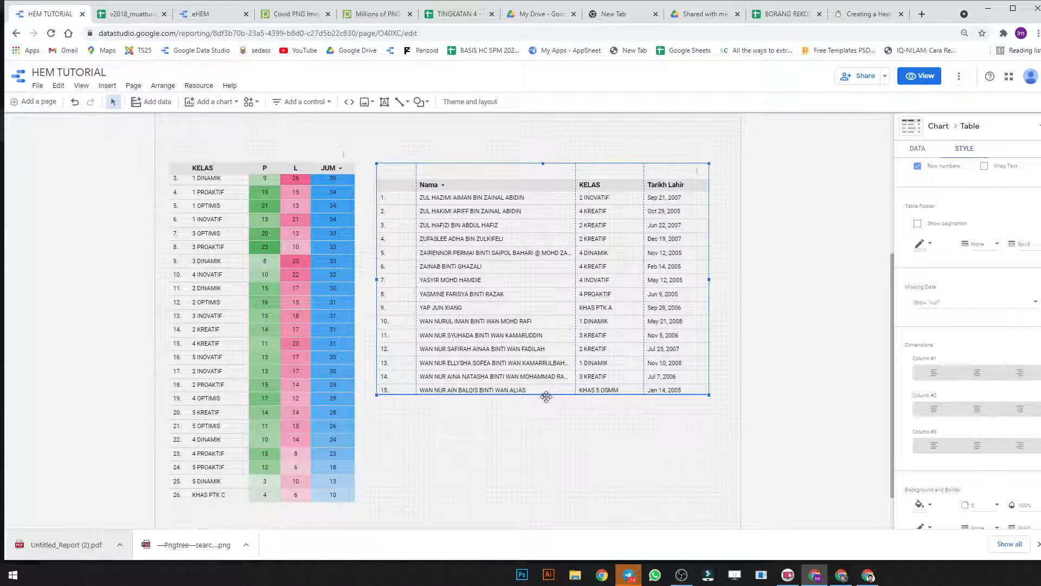
{"action": "left_click_drag", "start_coordinate": [543, 394], "coordinate": [543, 481]}
{"action": "scroll", "coordinate": [569, 433], "scroll_direction": "up", "scroll_amount": 2}
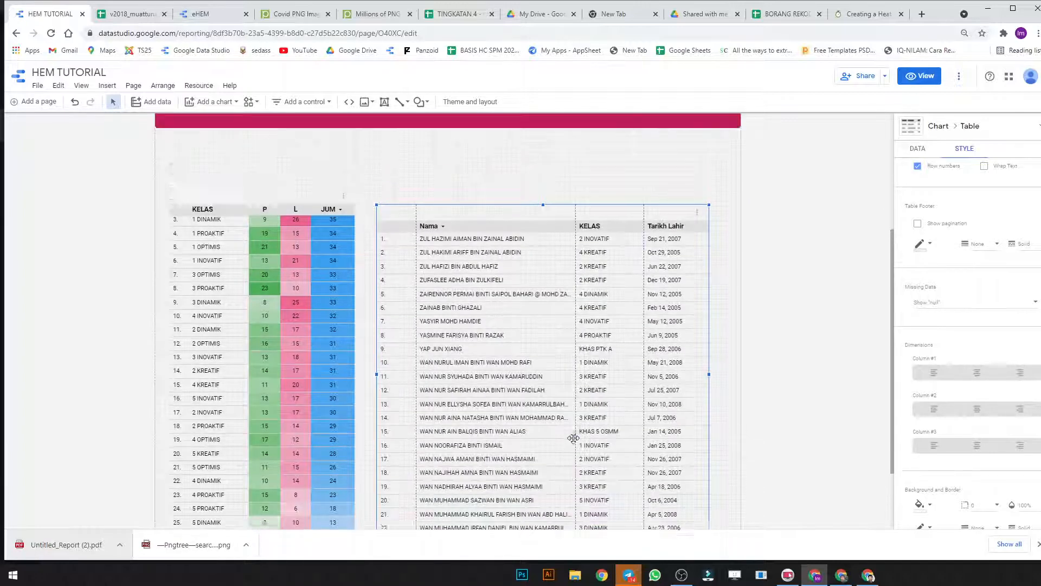
Step: Move the heatmap table down slightly so its header row lines up with the student table's header row
{"action": "left_click", "coordinate": [293, 275]}
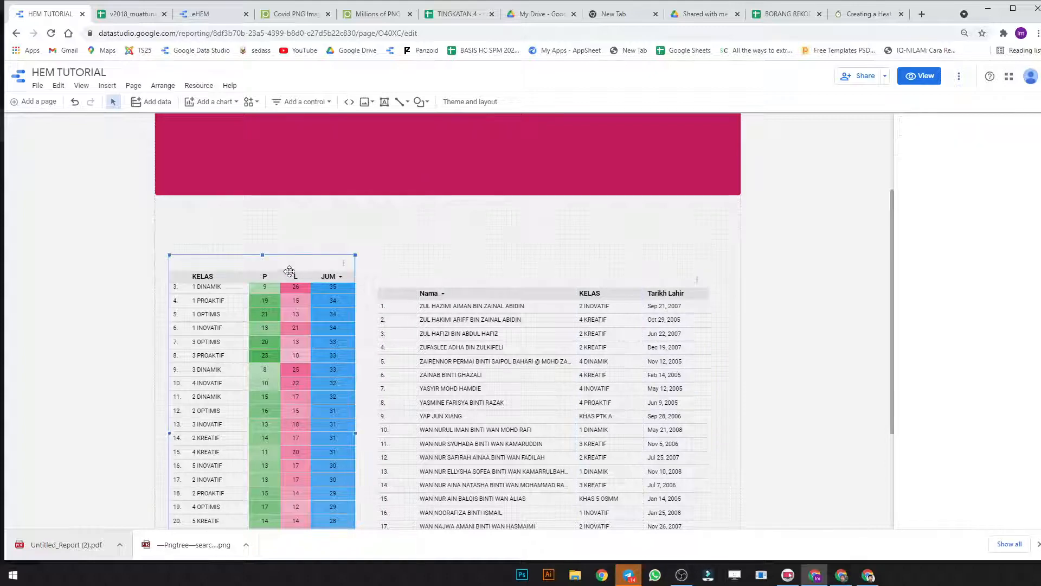
{"action": "left_click_drag", "start_coordinate": [265, 260], "coordinate": [266, 271]}
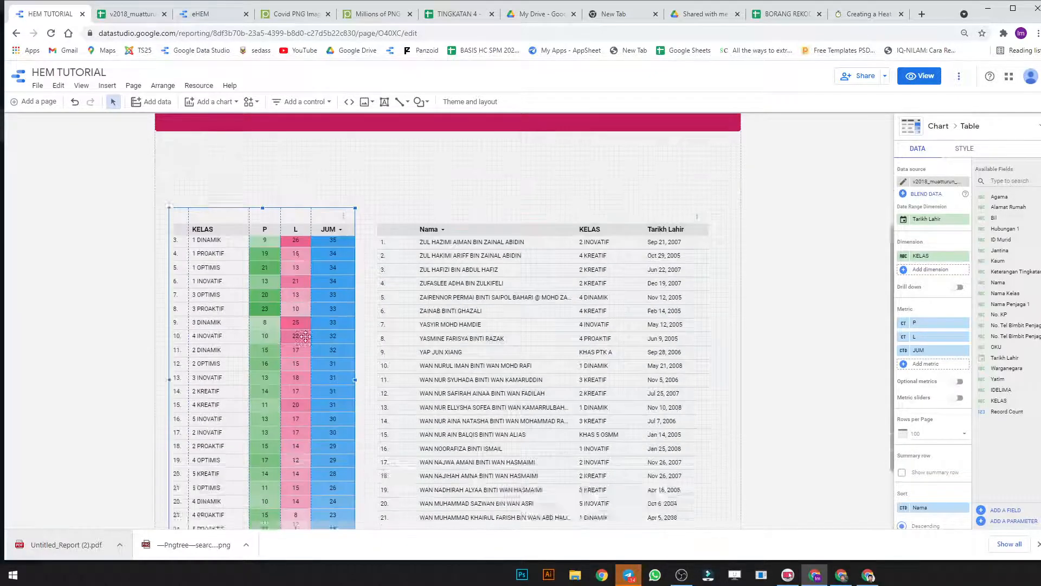
{"action": "scroll", "coordinate": [269, 380], "scroll_direction": "down", "scroll_amount": 3}
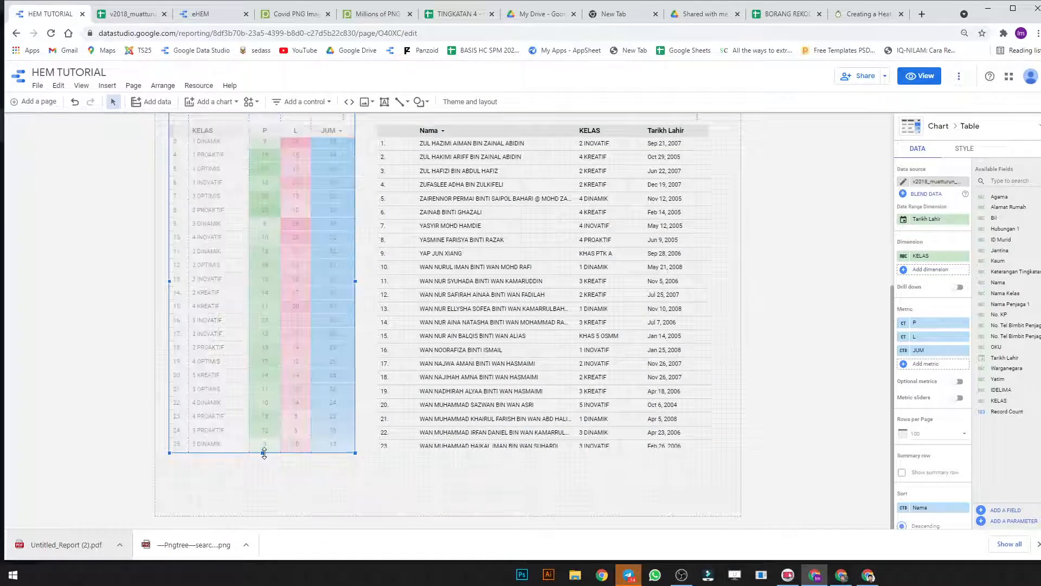
{"action": "scroll", "coordinate": [383, 294], "scroll_direction": "up", "scroll_amount": 3}
{"action": "left_click", "coordinate": [718, 302]}
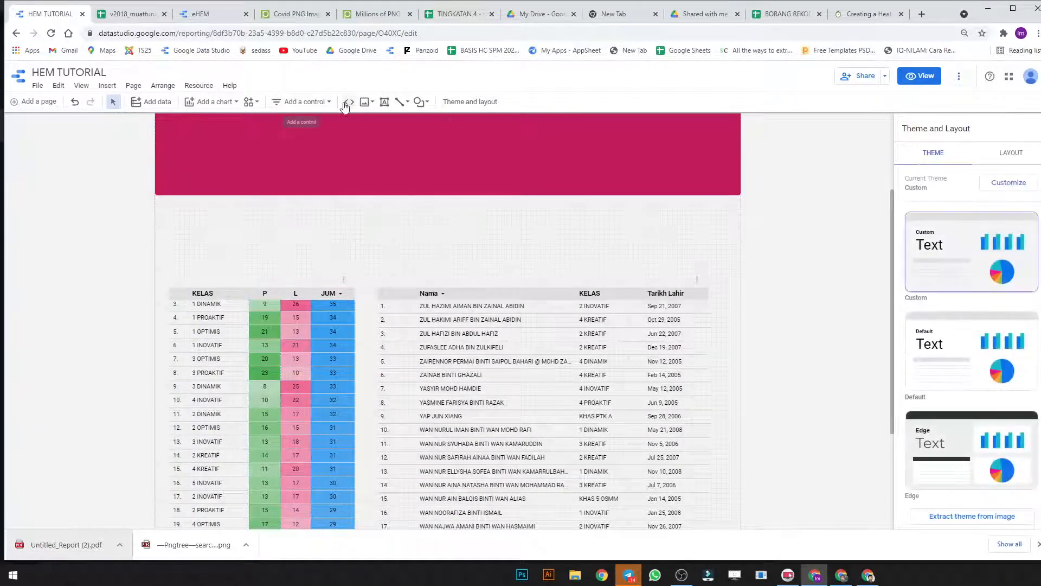
Step: Add a small text box above the student table reading "MUAT TURUN"
{"action": "left_click", "coordinate": [384, 102]}
{"action": "left_click_drag", "start_coordinate": [481, 240], "coordinate": [566, 250]}
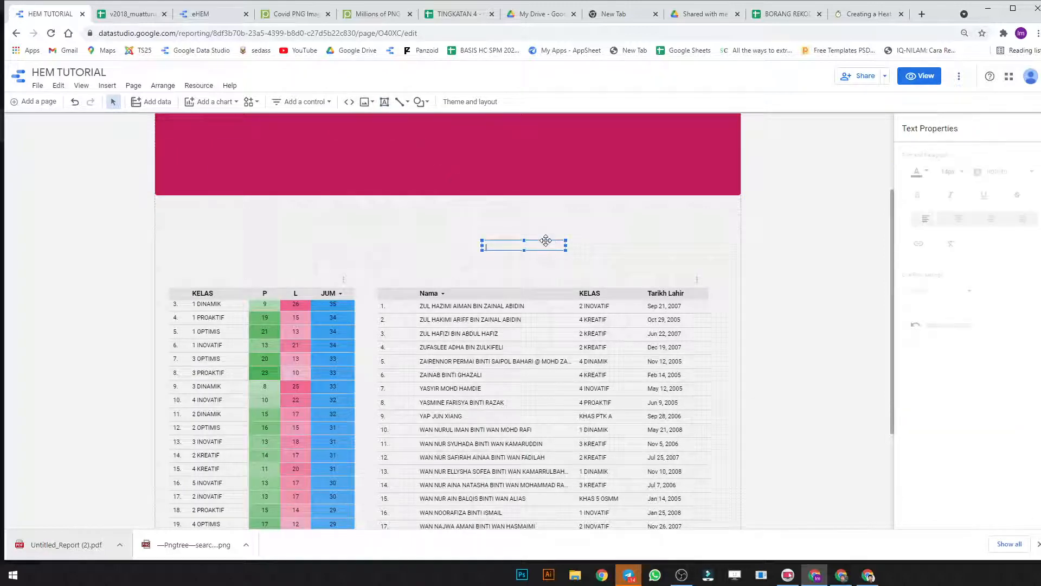
{"action": "type", "text": "MUAT TURUN"}
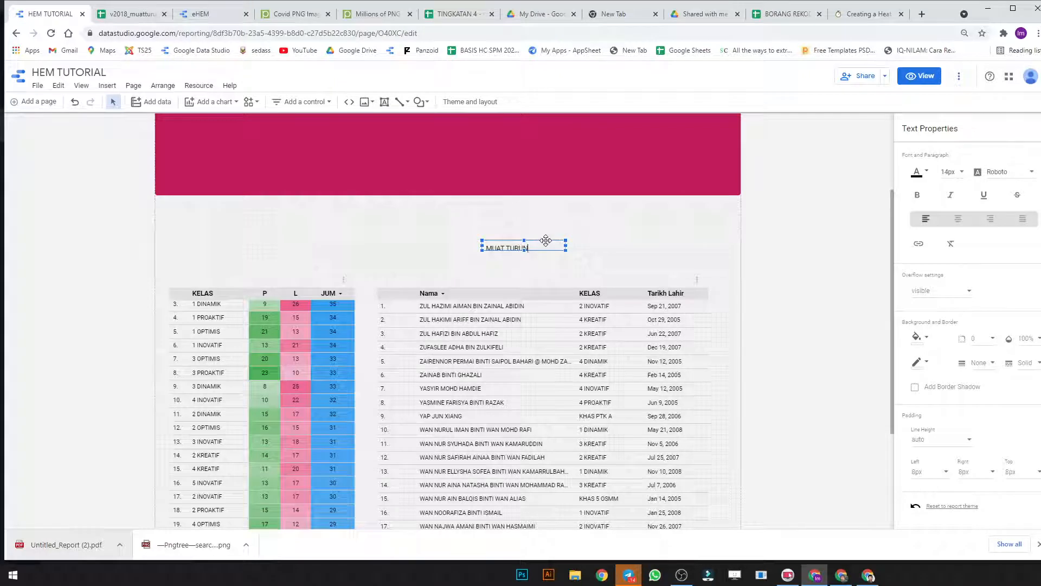
Step: Format the MUAT TURUN text as bold italic in dark pink at 10px
{"action": "key", "text": "ctrl+a"}
{"action": "left_click", "coordinate": [950, 195]}
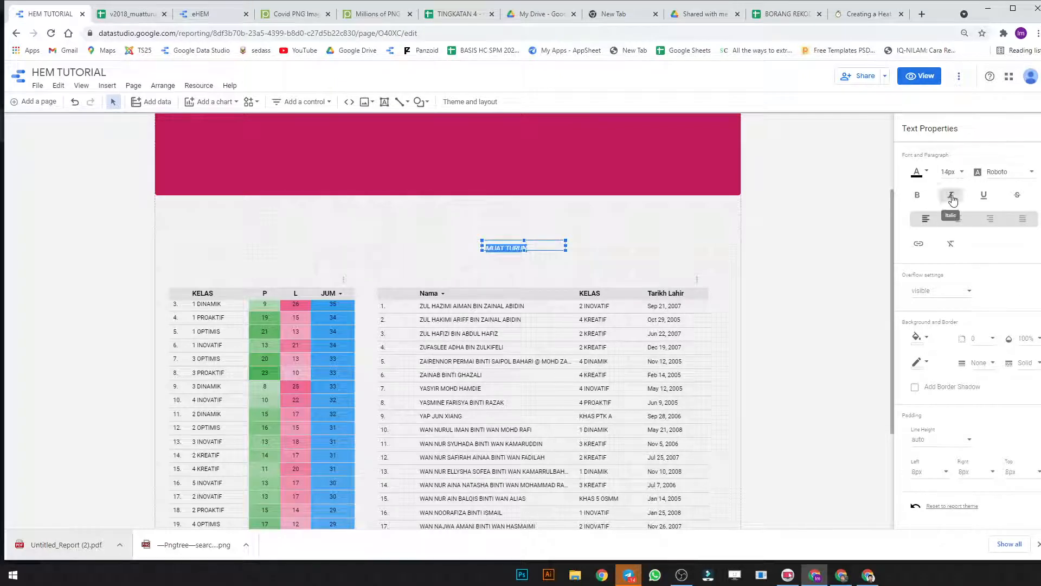
{"action": "left_click", "coordinate": [924, 173]}
{"action": "left_click", "coordinate": [1026, 231]}
{"action": "left_click", "coordinate": [917, 195]}
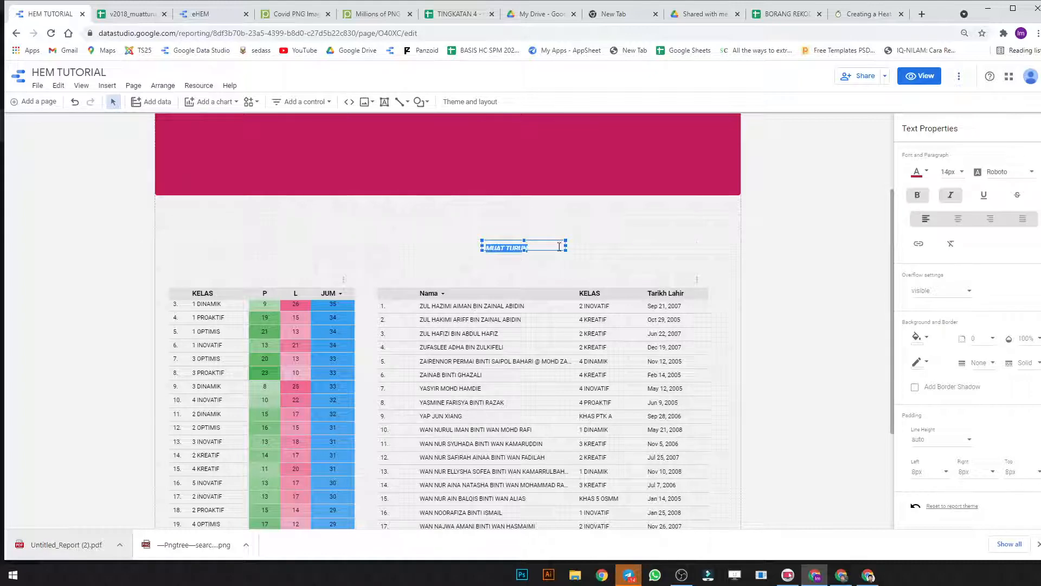
{"action": "left_click", "coordinate": [950, 171]}
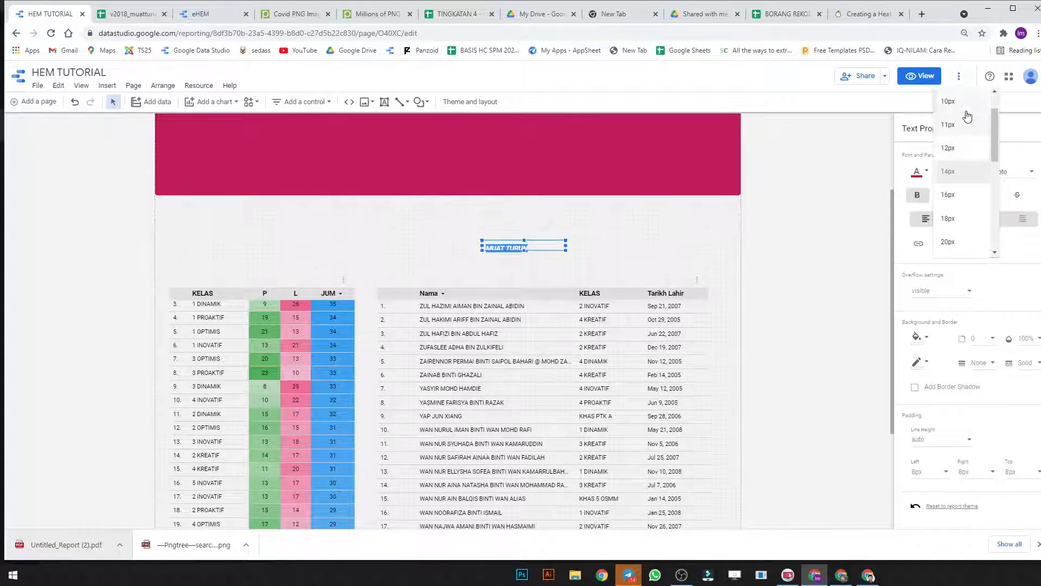
{"action": "left_click", "coordinate": [949, 102]}
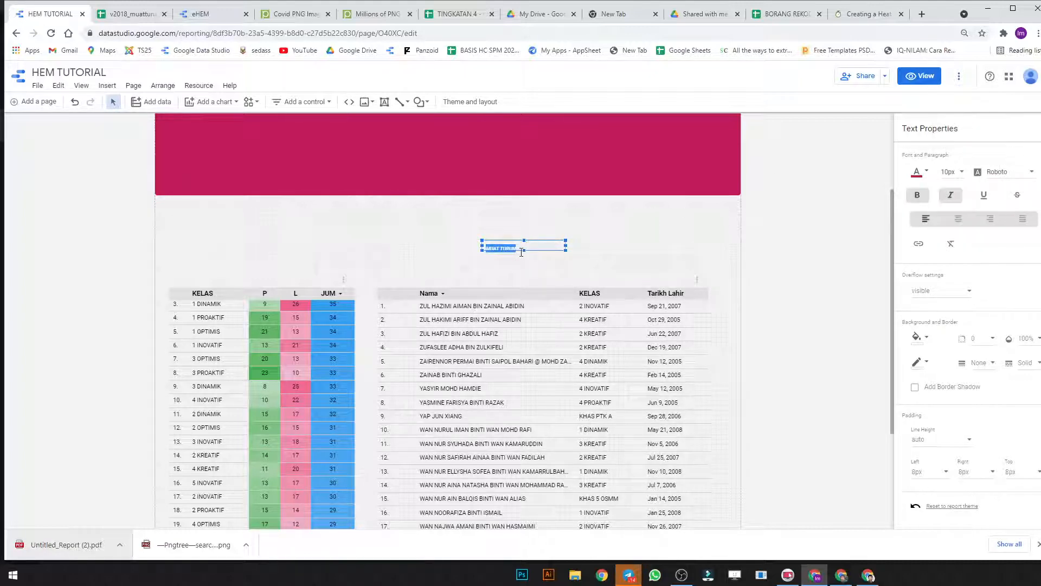
Step: Make the MUAT TURUN text box taller, right-align its text, and place it just above the Tarikh Lahir column header
{"action": "left_click_drag", "start_coordinate": [525, 251], "coordinate": [525, 237]}
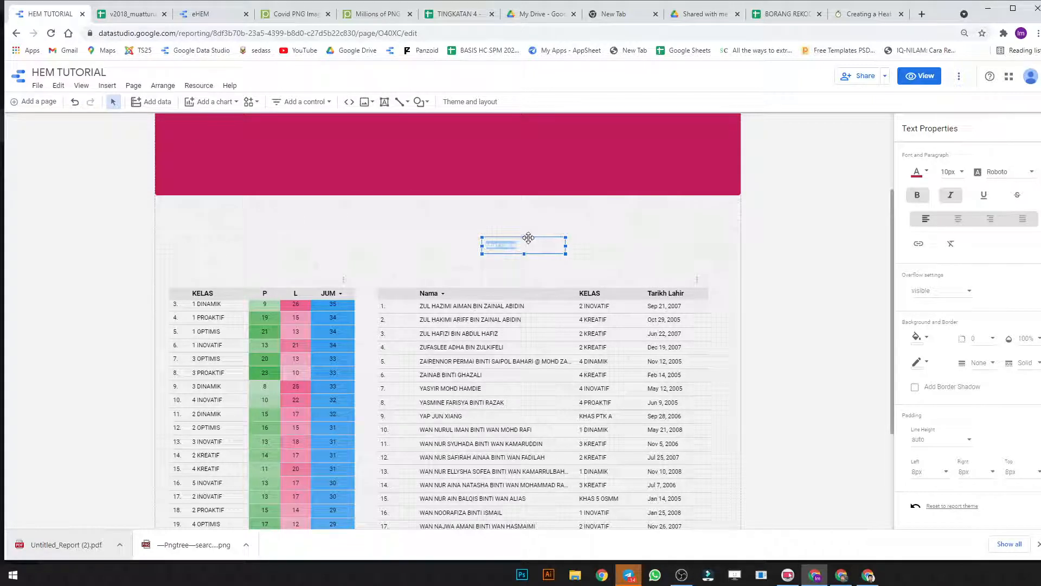
{"action": "left_click", "coordinate": [986, 218]}
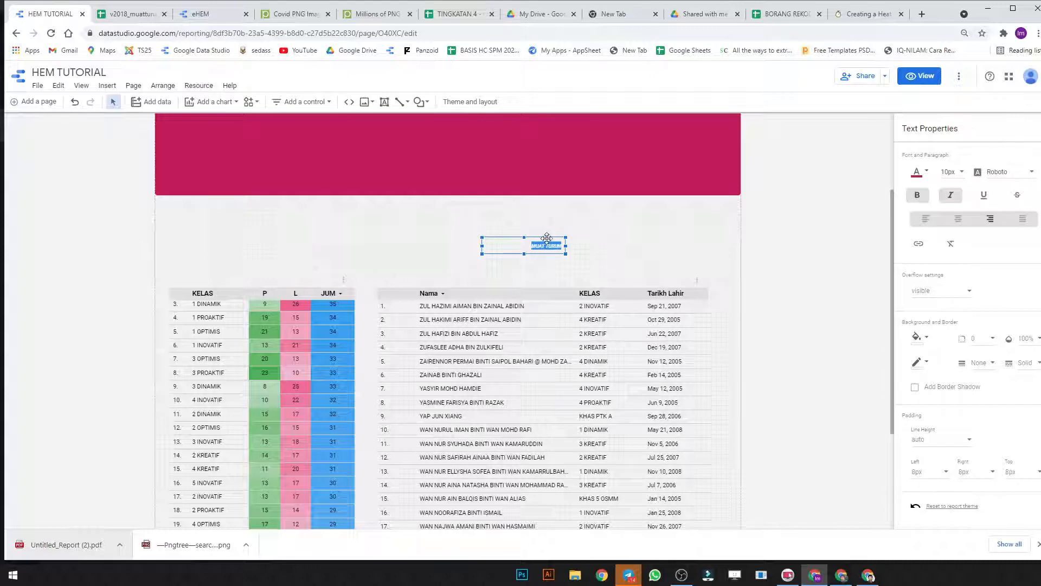
{"action": "left_click_drag", "start_coordinate": [547, 238], "coordinate": [674, 279]}
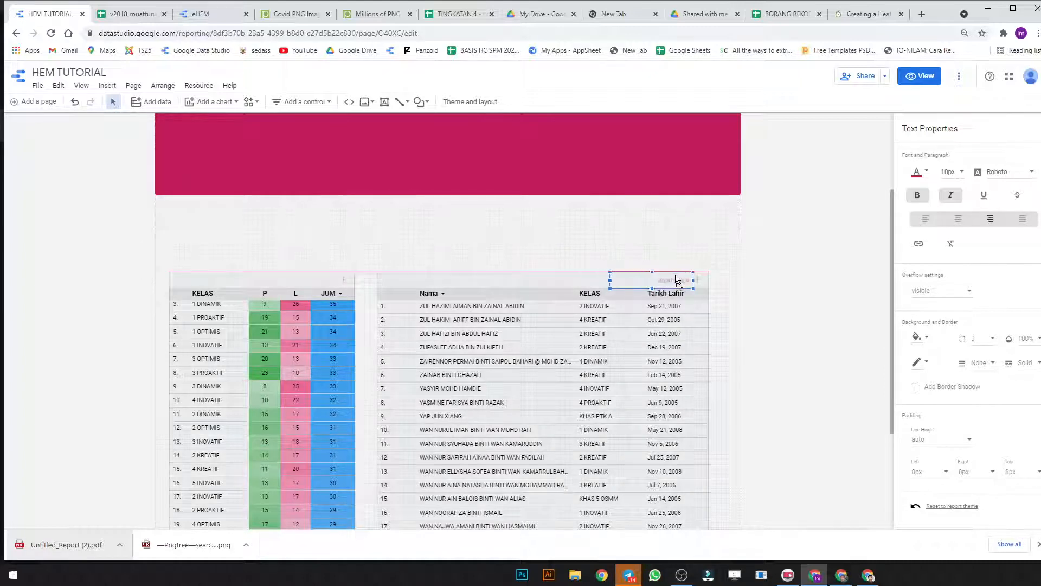
{"action": "left_click", "coordinate": [759, 286]}
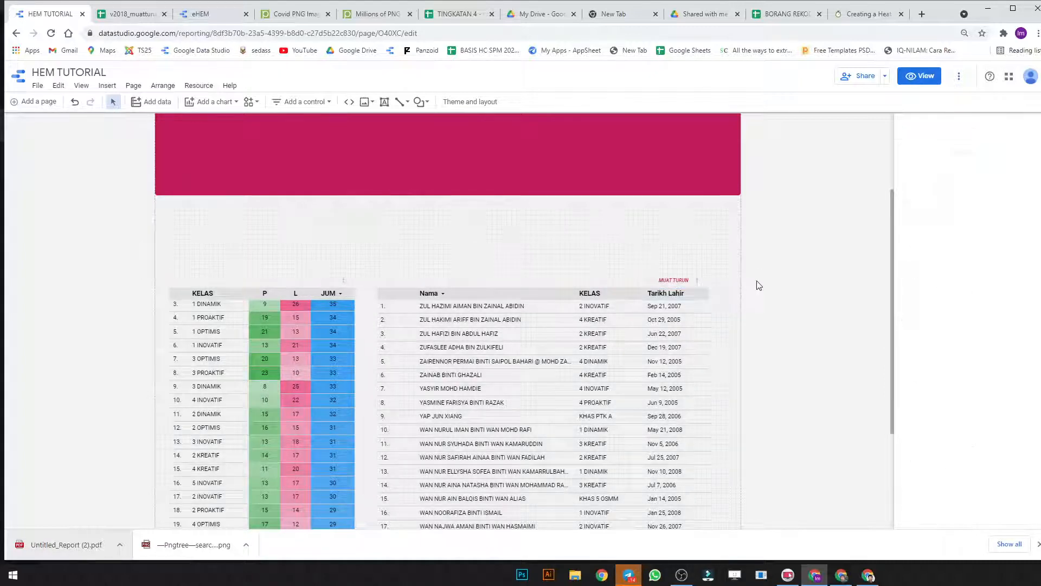
{"action": "left_click", "coordinate": [681, 280]}
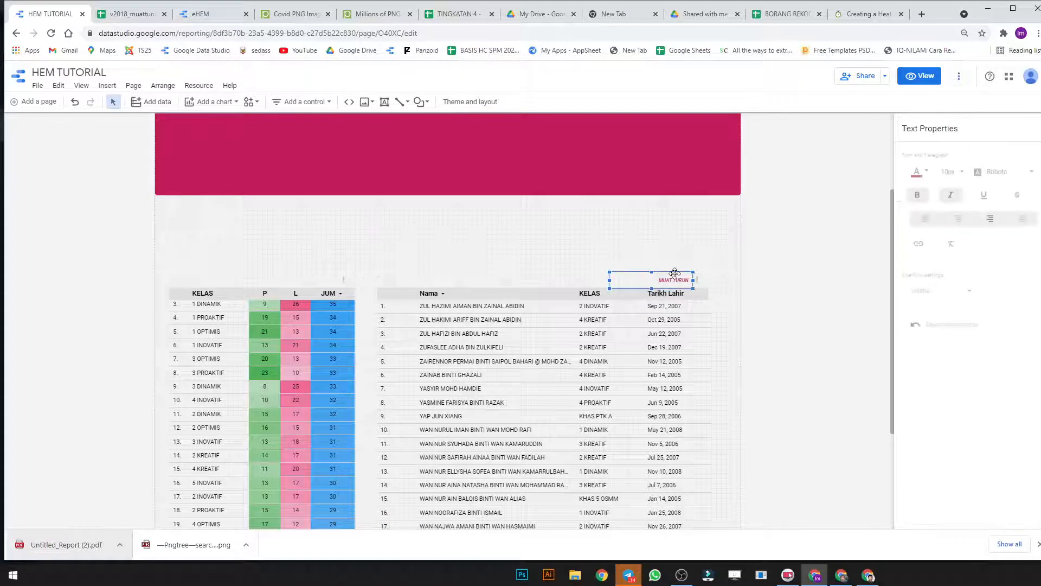
{"action": "left_click_drag", "start_coordinate": [674, 273], "coordinate": [673, 284]}
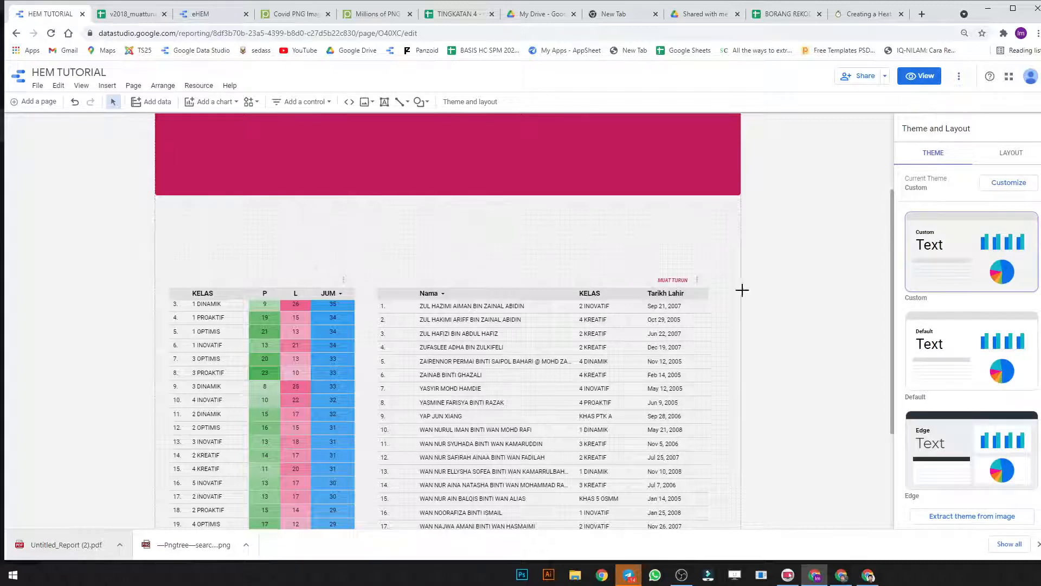
Step: Send the student table to the back so the MUAT TURUN label lies on top of it
{"action": "left_click_drag", "start_coordinate": [676, 272], "coordinate": [691, 296]}
{"action": "left_click", "coordinate": [754, 313]}
{"action": "left_click", "coordinate": [641, 344]}
{"action": "right_click", "coordinate": [670, 319]}
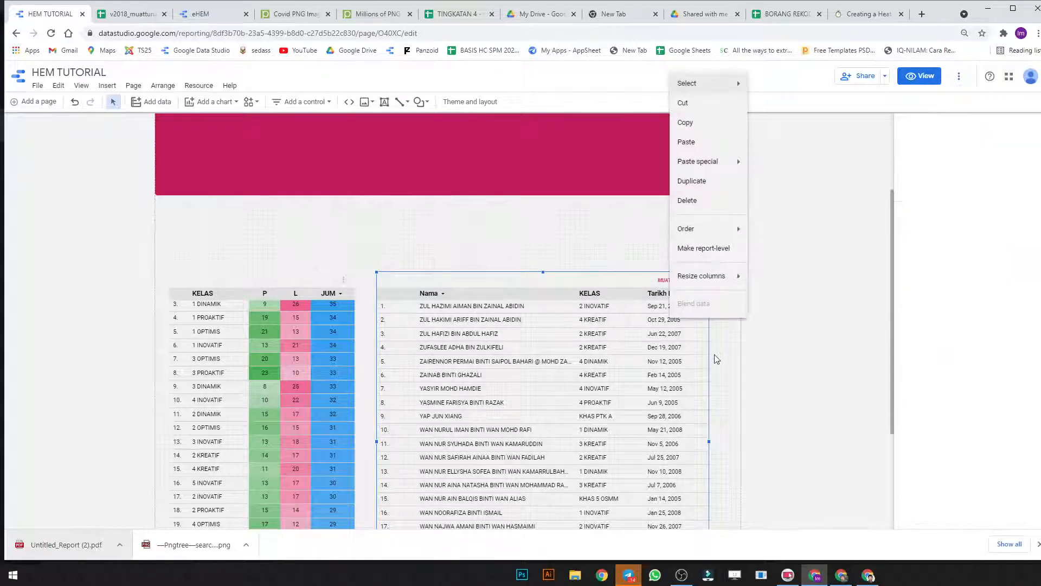
{"action": "mouse_move", "coordinate": [718, 228]}
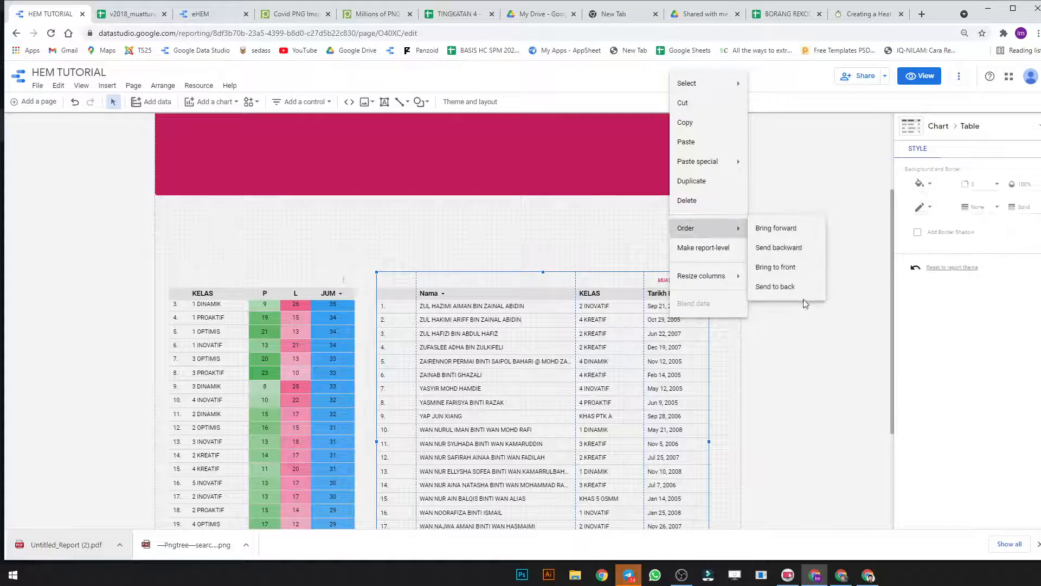
{"action": "left_click", "coordinate": [779, 293]}
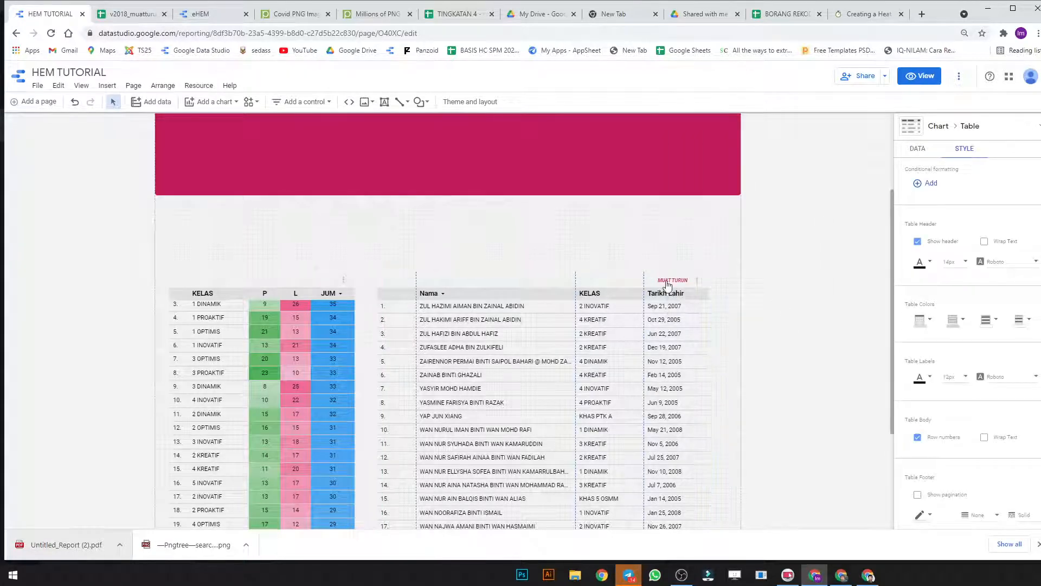
Step: Select the MUAT TURUN label over the student table and nudge it up clear of the table's upper edge
{"action": "left_click", "coordinate": [694, 277]}
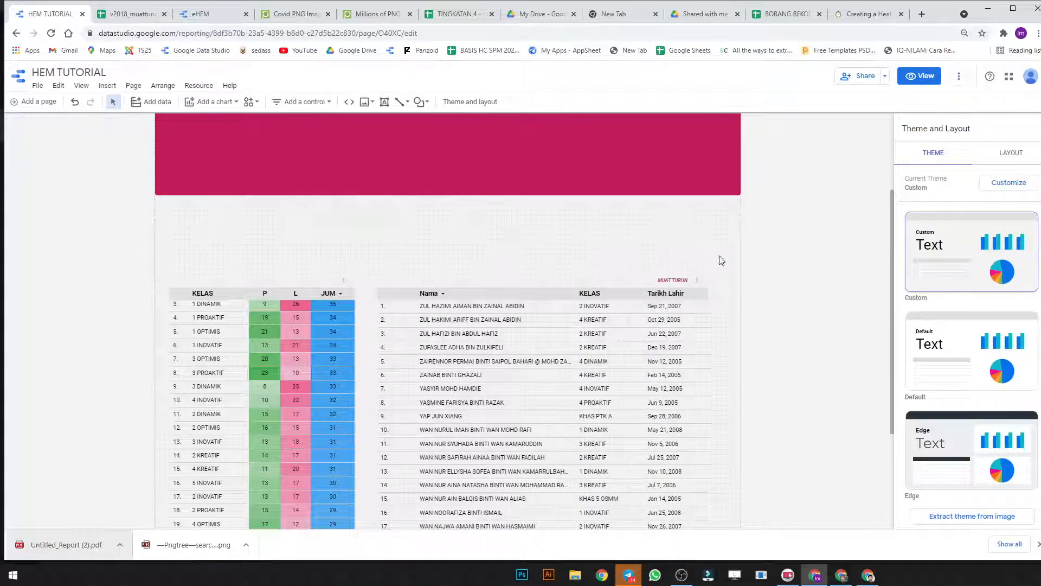
{"action": "left_click_drag", "start_coordinate": [690, 290], "coordinate": [654, 273]}
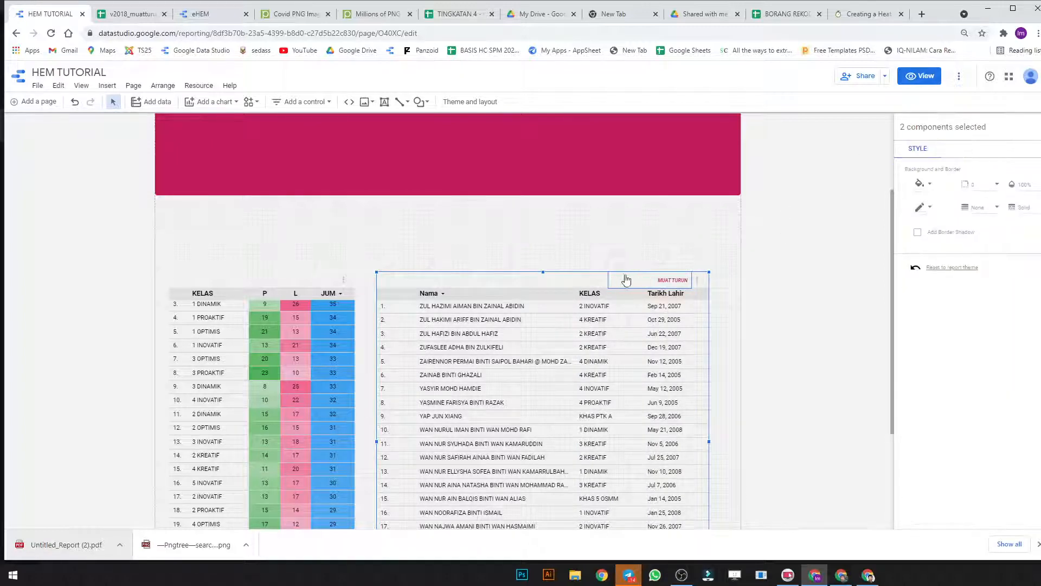
{"action": "left_click", "coordinate": [627, 279], "text": "ctrl"}
{"action": "left_click", "coordinate": [542, 279]}
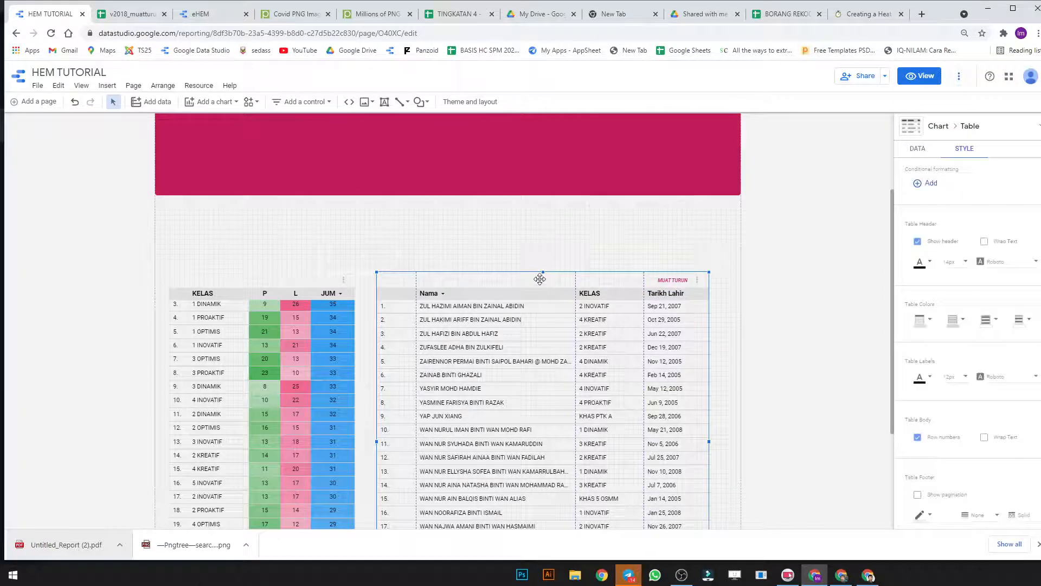
{"action": "left_click", "coordinate": [584, 261]}
{"action": "left_click", "coordinate": [688, 298]}
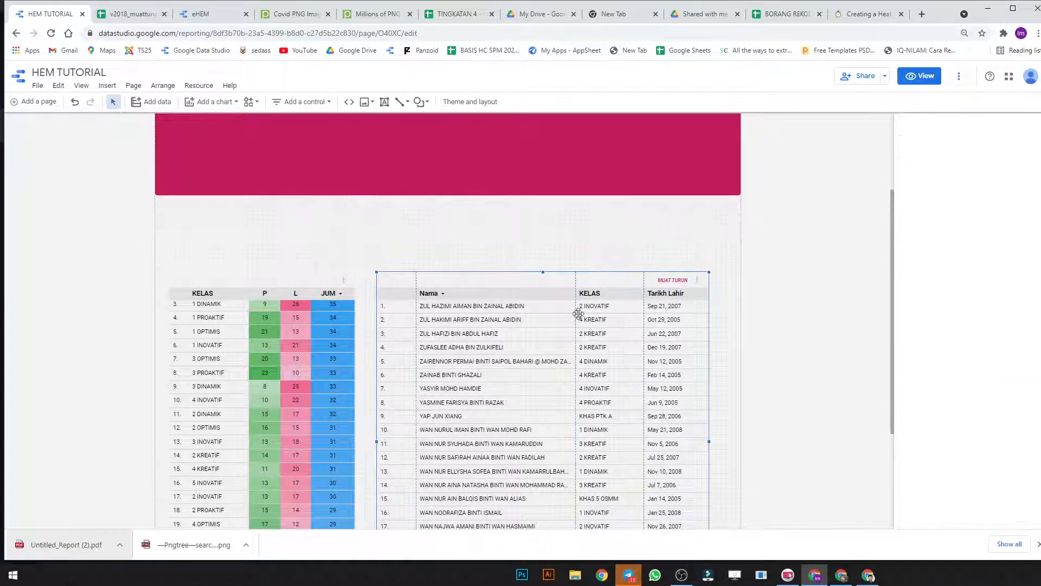
{"action": "left_click", "coordinate": [610, 277]}
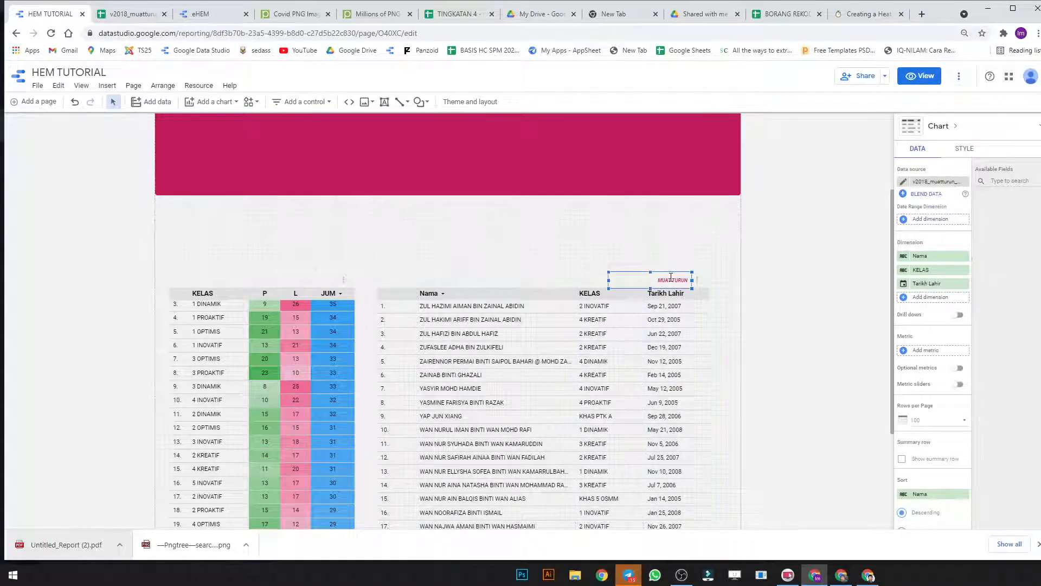
{"action": "key", "text": "Up"}
{"action": "key", "text": "Up"}
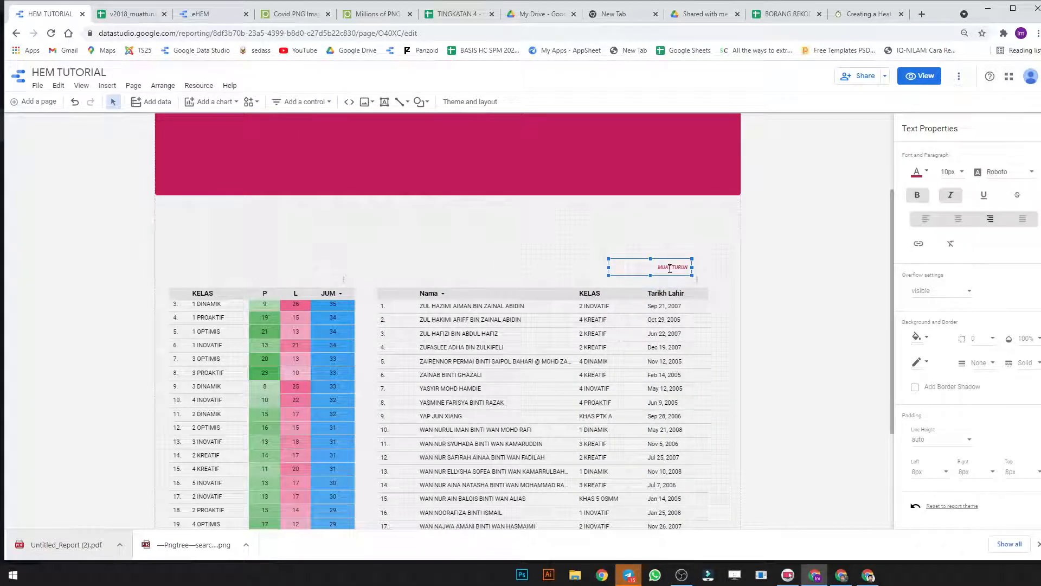
Step: Set the MUAT TURUN text to 12px and move the label back down beside the student table's options icon
{"action": "left_click", "coordinate": [949, 172]}
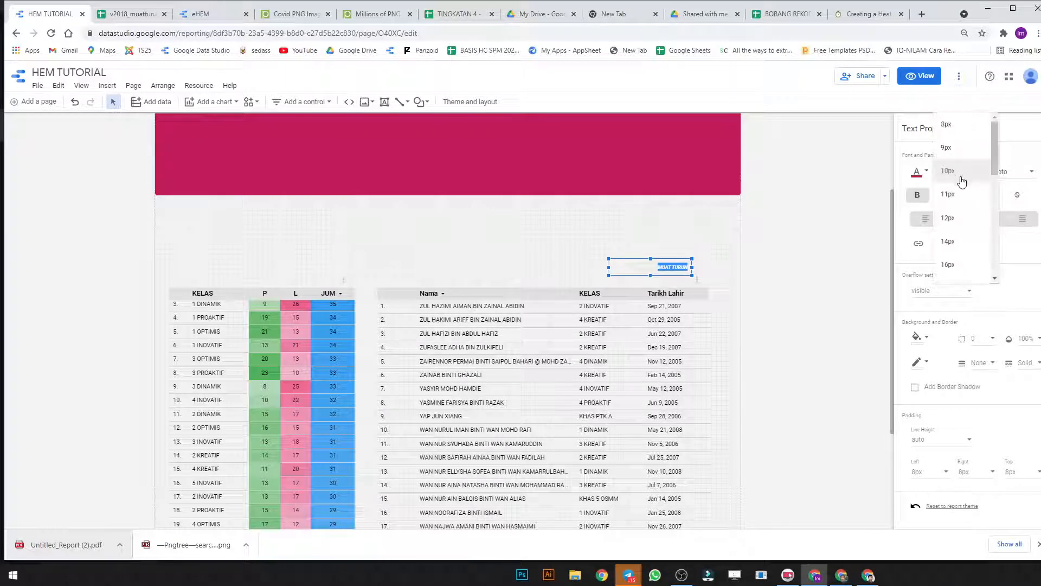
{"action": "left_click", "coordinate": [948, 217]}
{"action": "left_click_drag", "start_coordinate": [680, 261], "coordinate": [683, 277]}
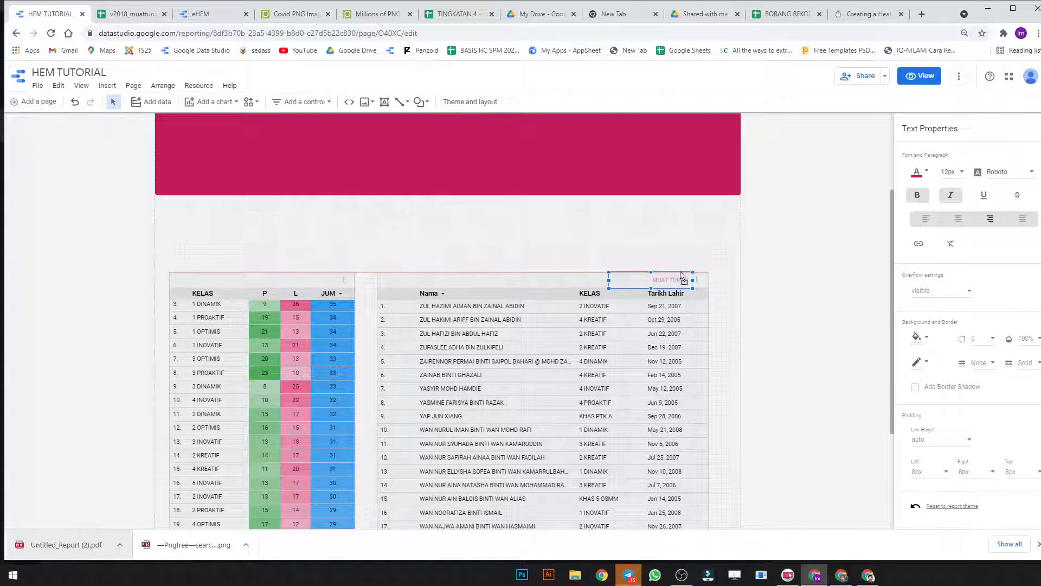
{"action": "left_click", "coordinate": [791, 270]}
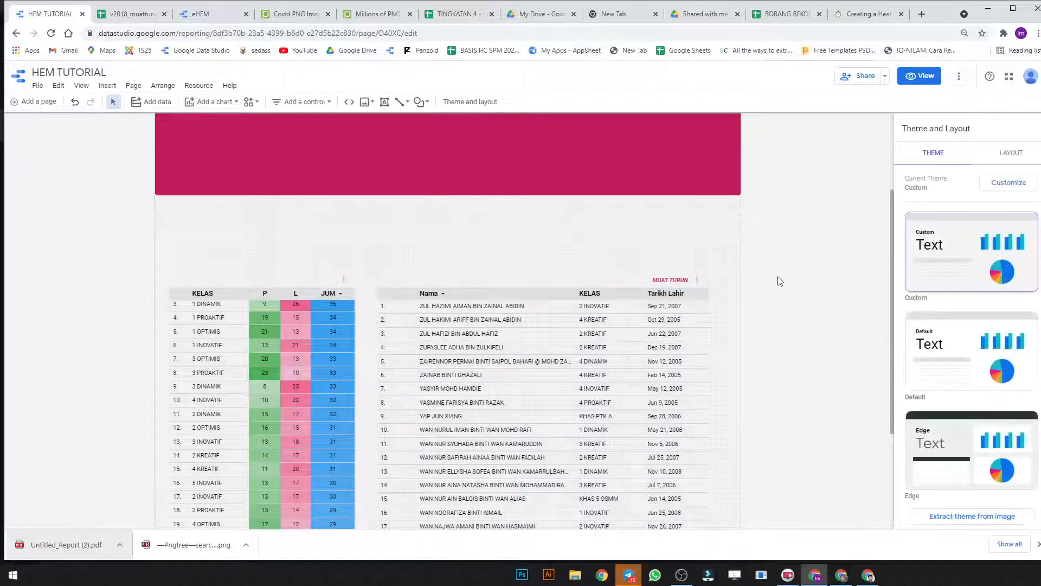
{"action": "scroll", "coordinate": [654, 364], "scroll_direction": "down", "scroll_amount": 1}
{"action": "scroll", "coordinate": [653, 366], "scroll_direction": "up", "scroll_amount": 2}
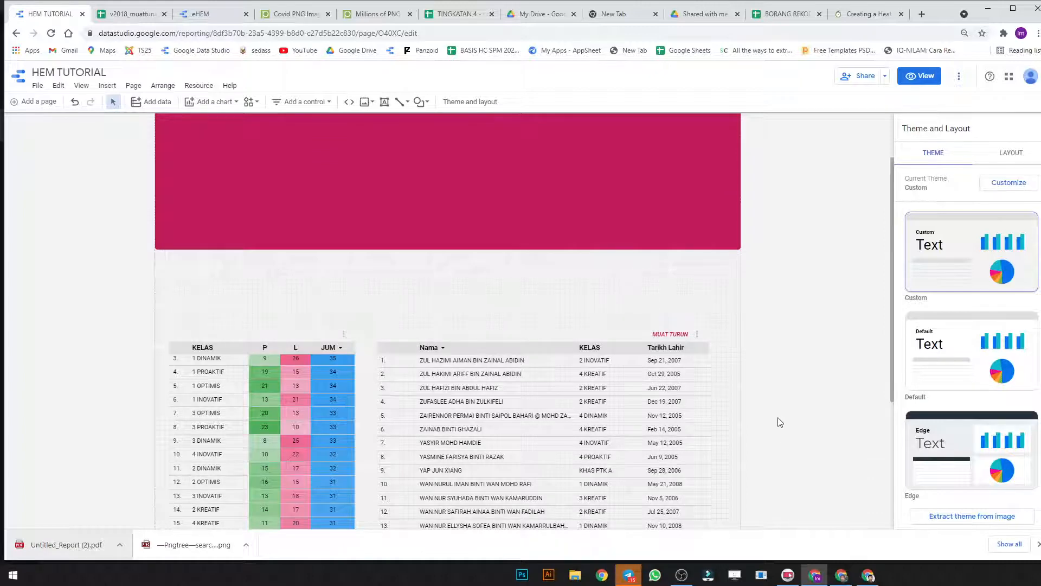
{"action": "left_click", "coordinate": [562, 432]}
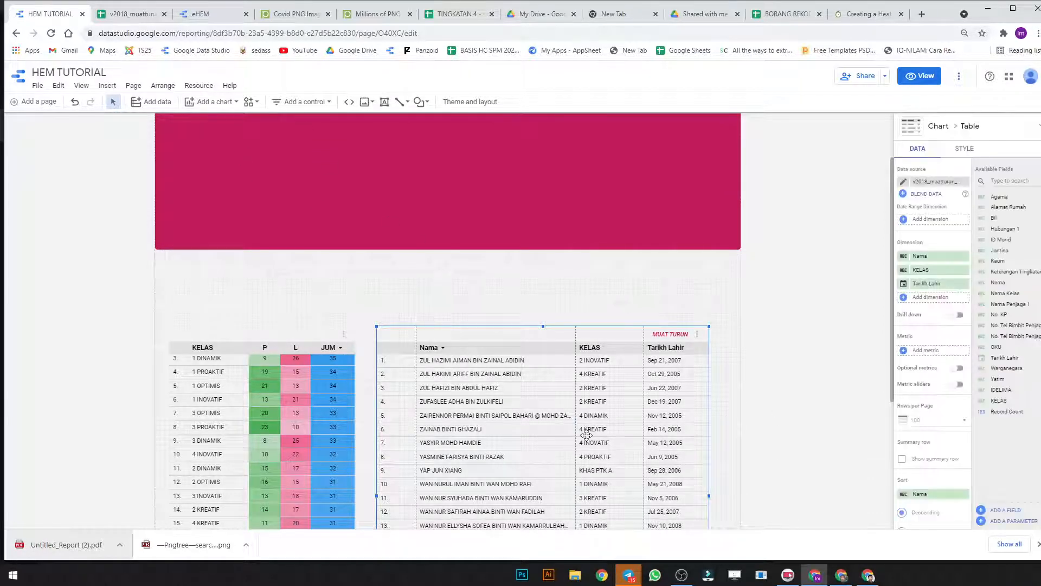
{"action": "scroll", "coordinate": [297, 406], "scroll_direction": "down", "scroll_amount": 1}
Step: Sort the per-class heatmap table by KELAS in ascending order
{"action": "left_click", "coordinate": [274, 386]}
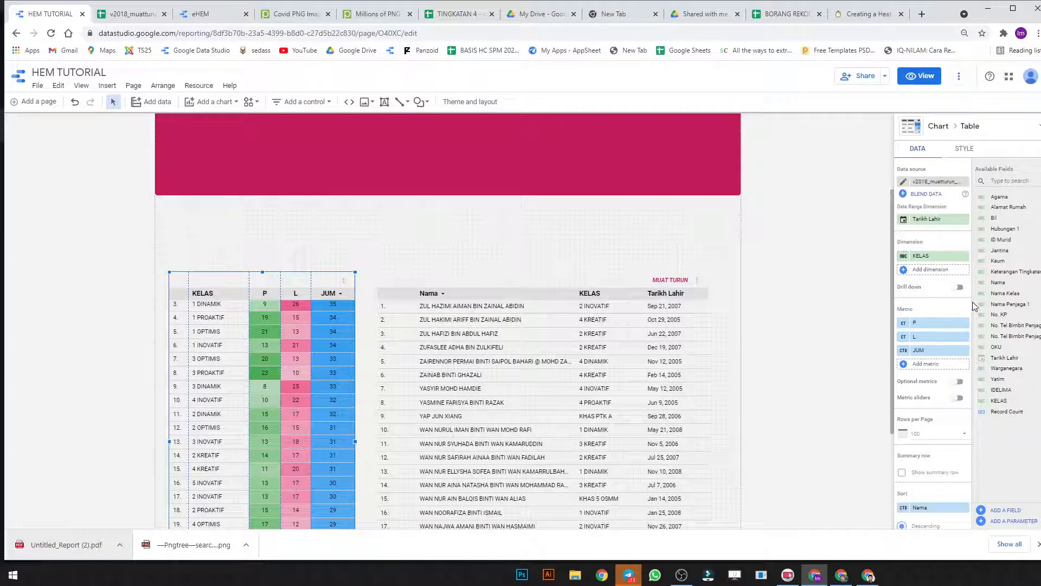
{"action": "scroll", "coordinate": [940, 399], "scroll_direction": "down", "scroll_amount": 3}
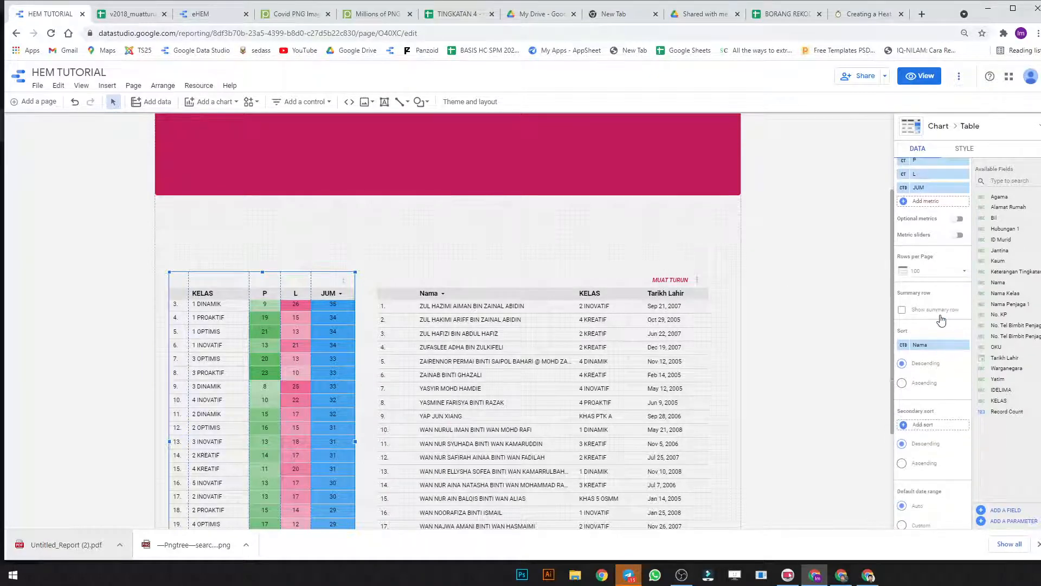
{"action": "scroll", "coordinate": [941, 318], "scroll_direction": "down", "scroll_amount": 1}
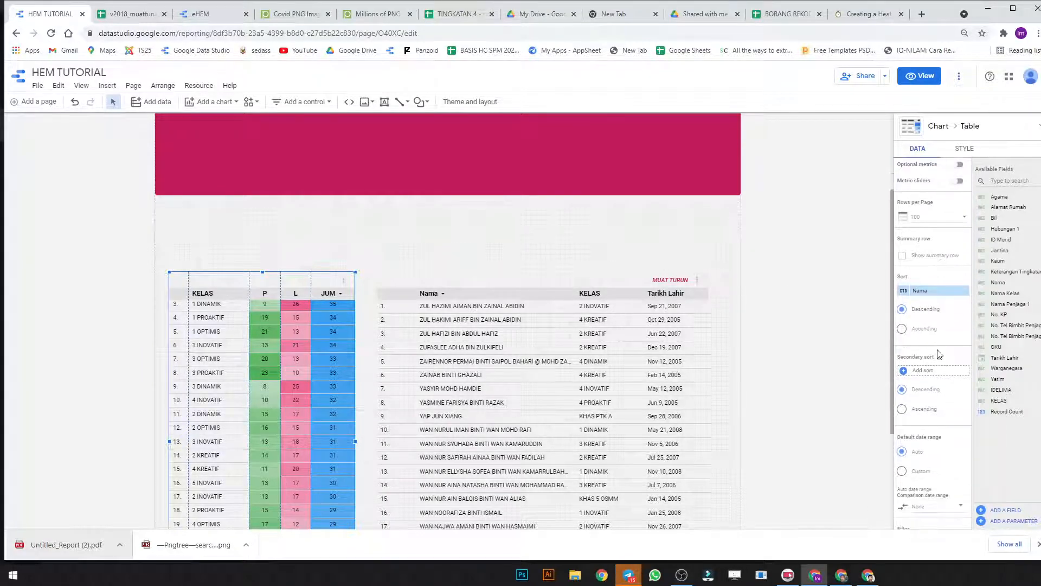
{"action": "left_click", "coordinate": [936, 292]}
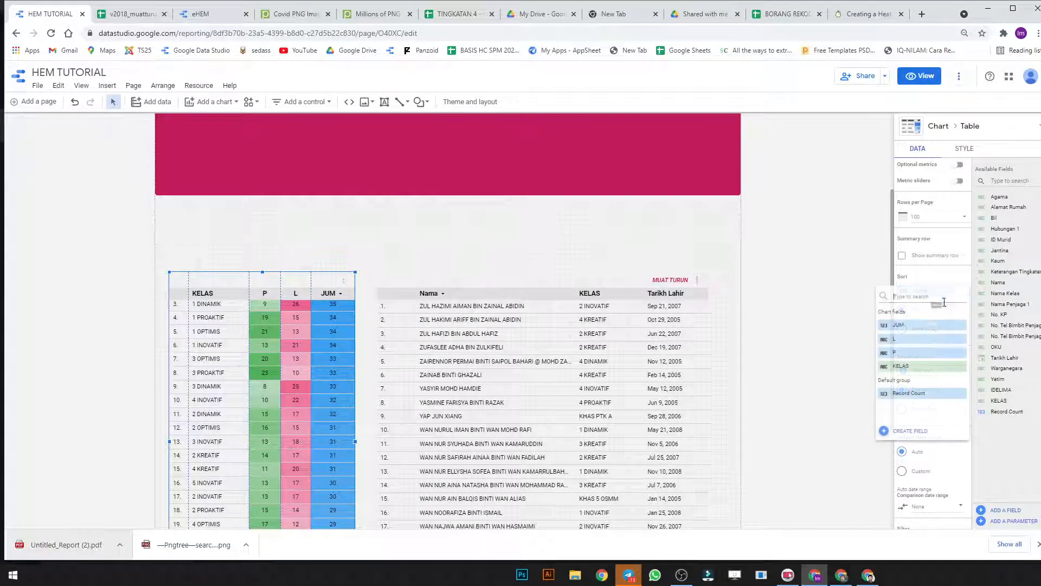
{"action": "left_click", "coordinate": [917, 364]}
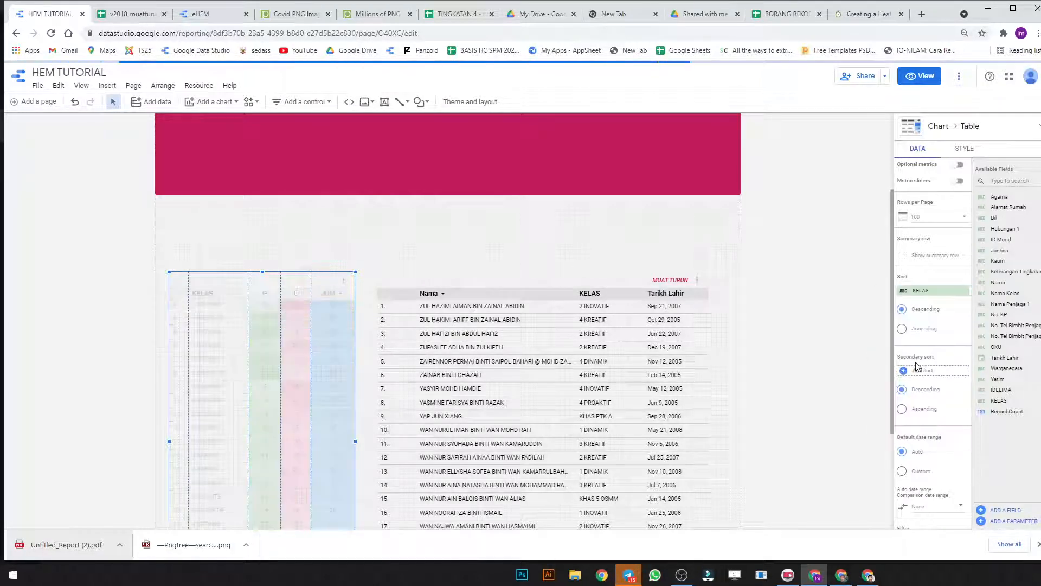
{"action": "left_click", "coordinate": [928, 328]}
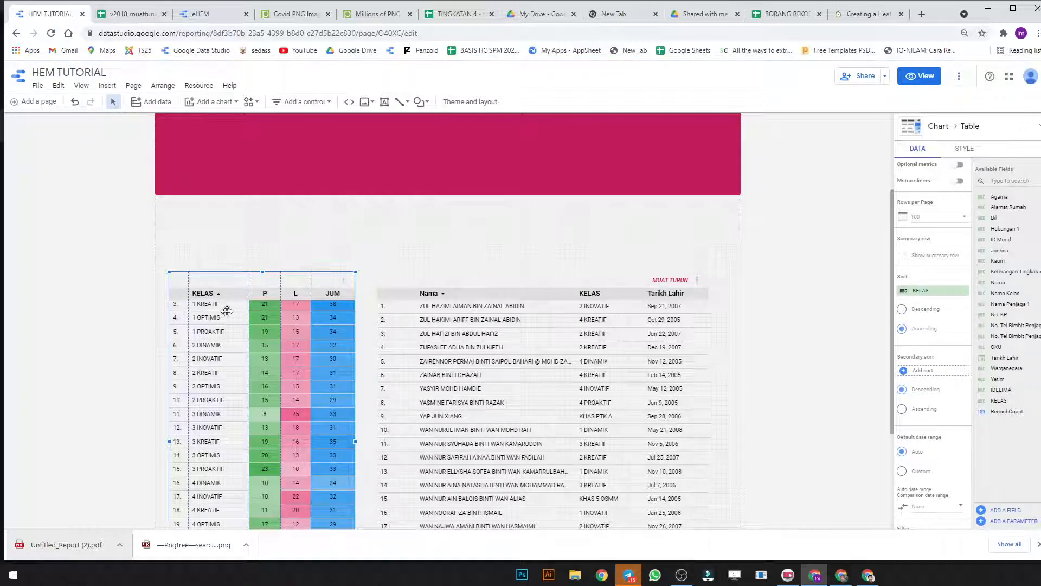
{"action": "scroll", "coordinate": [235, 429], "scroll_direction": "down", "scroll_amount": 3}
{"action": "scroll", "coordinate": [253, 435], "scroll_direction": "up", "scroll_amount": 2}
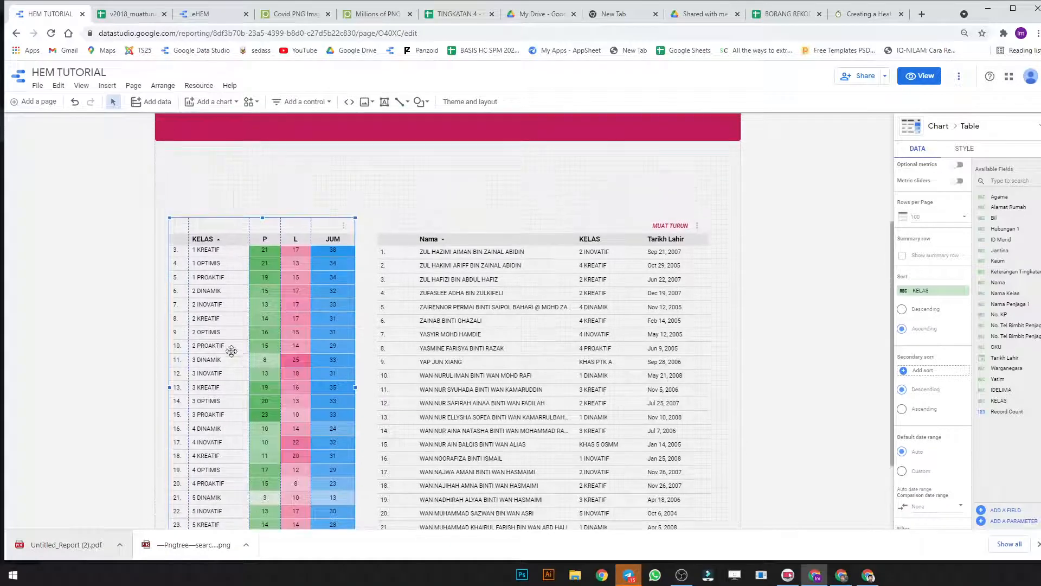
{"action": "scroll", "coordinate": [216, 445], "scroll_direction": "down", "scroll_amount": 1}
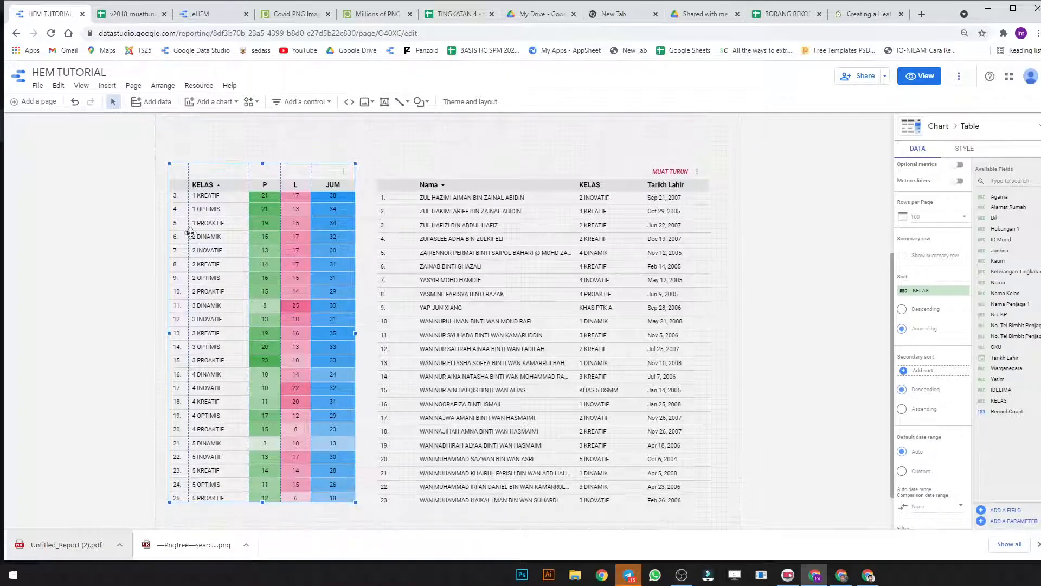
{"action": "scroll", "coordinate": [246, 320], "scroll_direction": "up", "scroll_amount": 1}
{"action": "scroll", "coordinate": [247, 321], "scroll_direction": "up", "scroll_amount": 1}
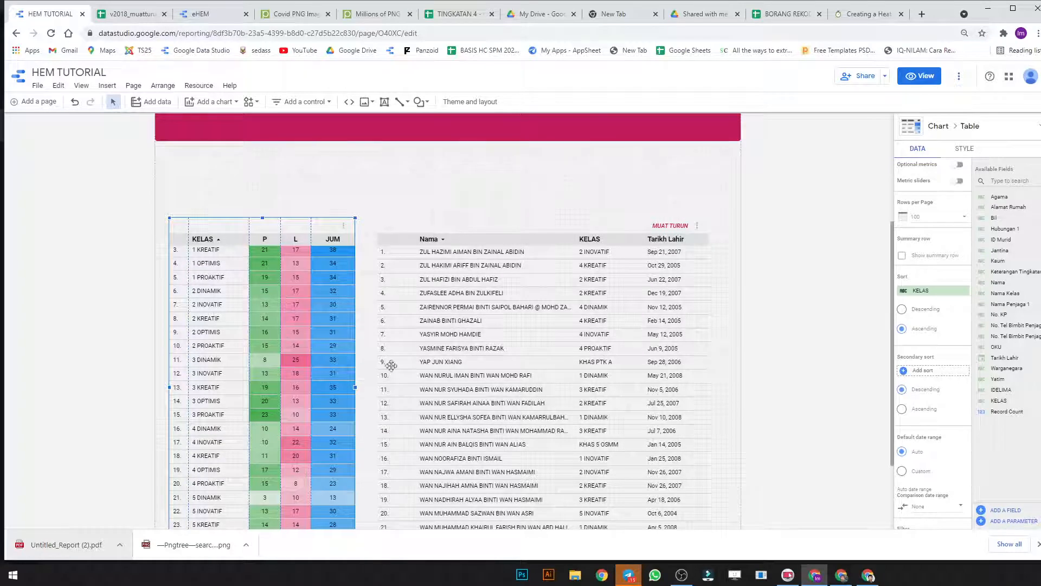
{"action": "scroll", "coordinate": [905, 382], "scroll_direction": "down", "scroll_amount": 3}
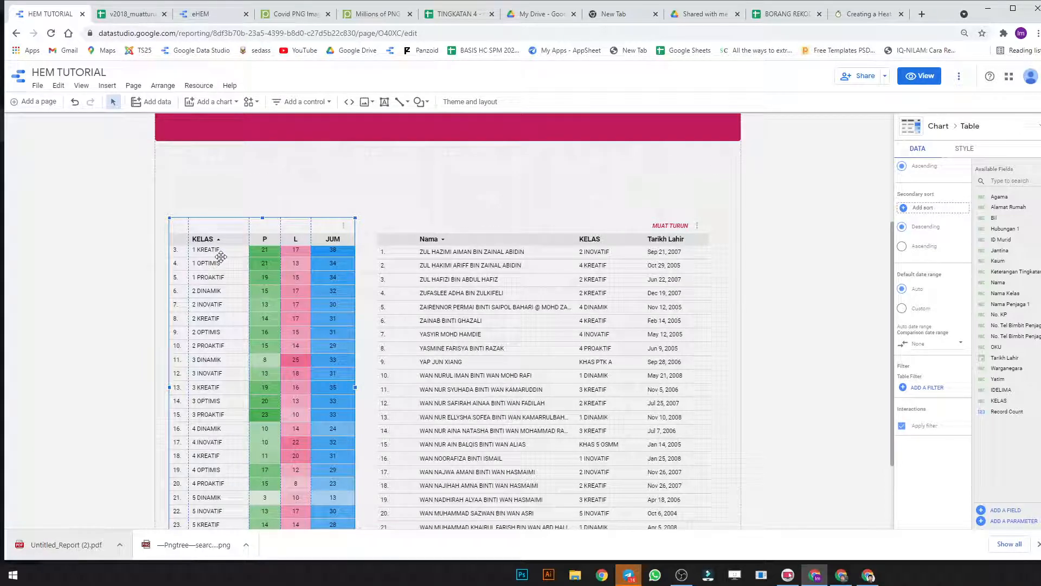
Step: Sort the student table by KELAS in ascending order
{"action": "left_click", "coordinate": [509, 302]}
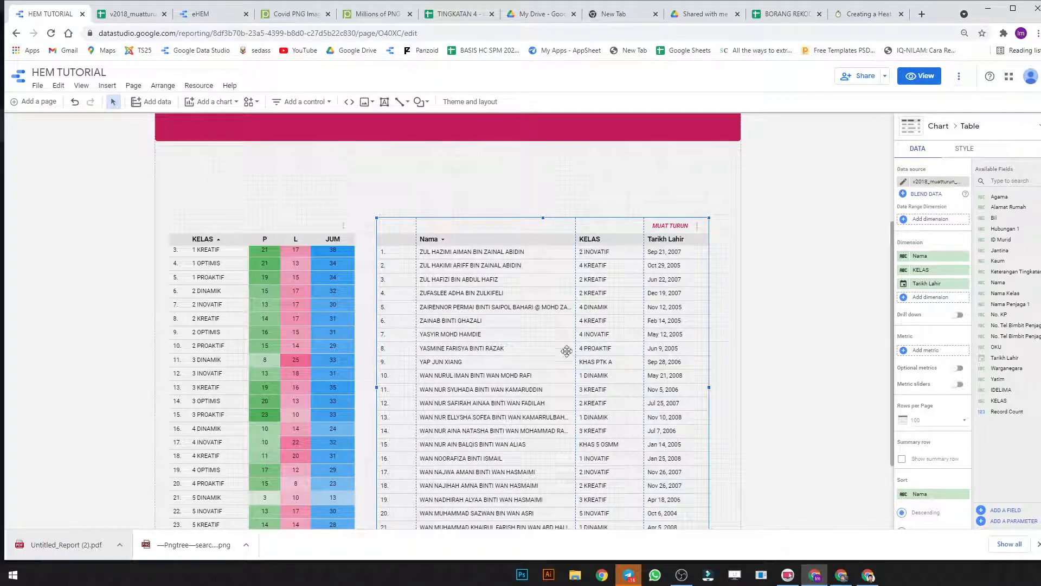
{"action": "scroll", "coordinate": [934, 364], "scroll_direction": "down", "scroll_amount": 3}
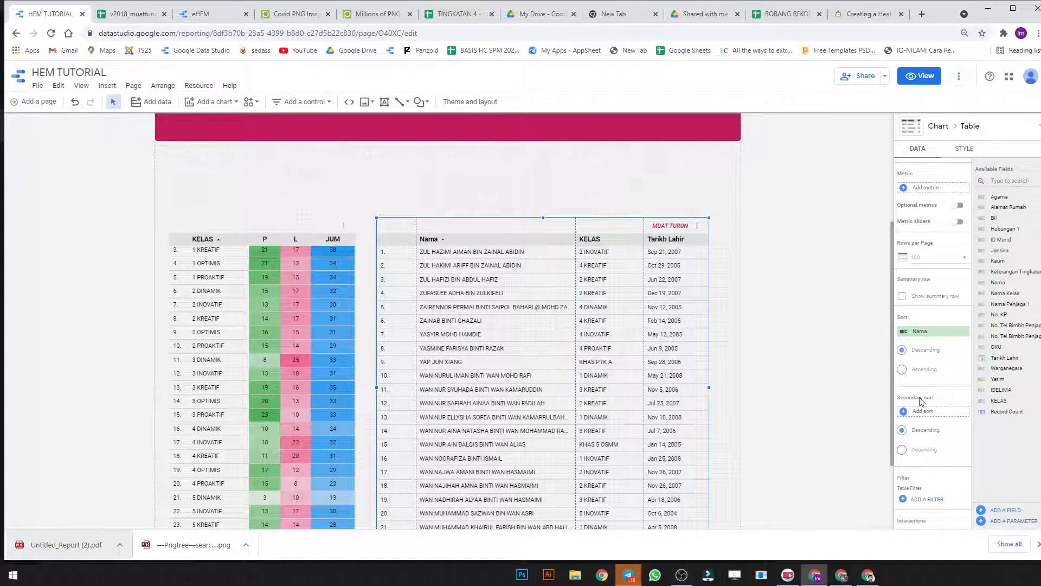
{"action": "left_click", "coordinate": [928, 332]}
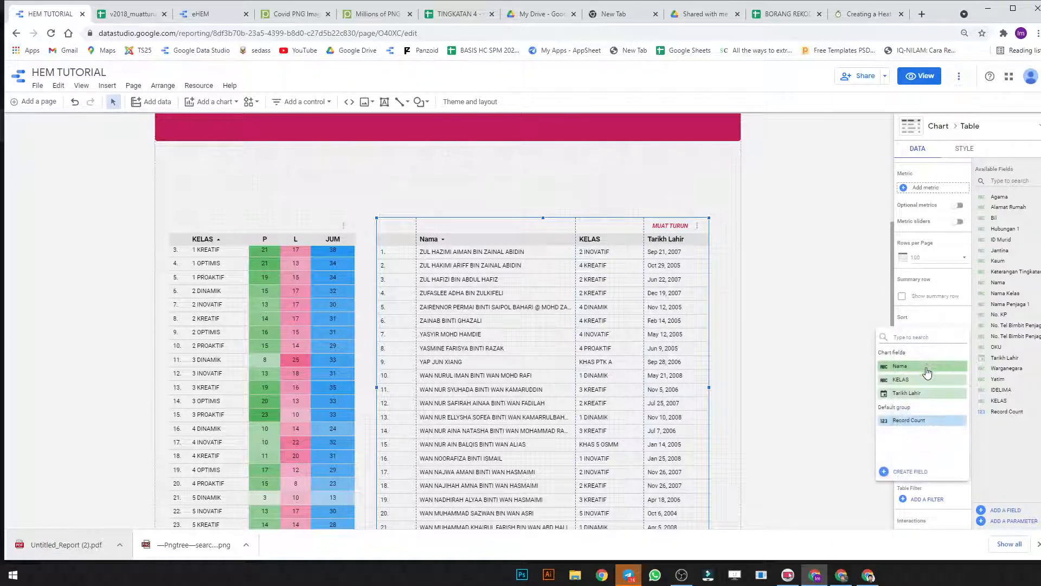
{"action": "left_click", "coordinate": [925, 384]}
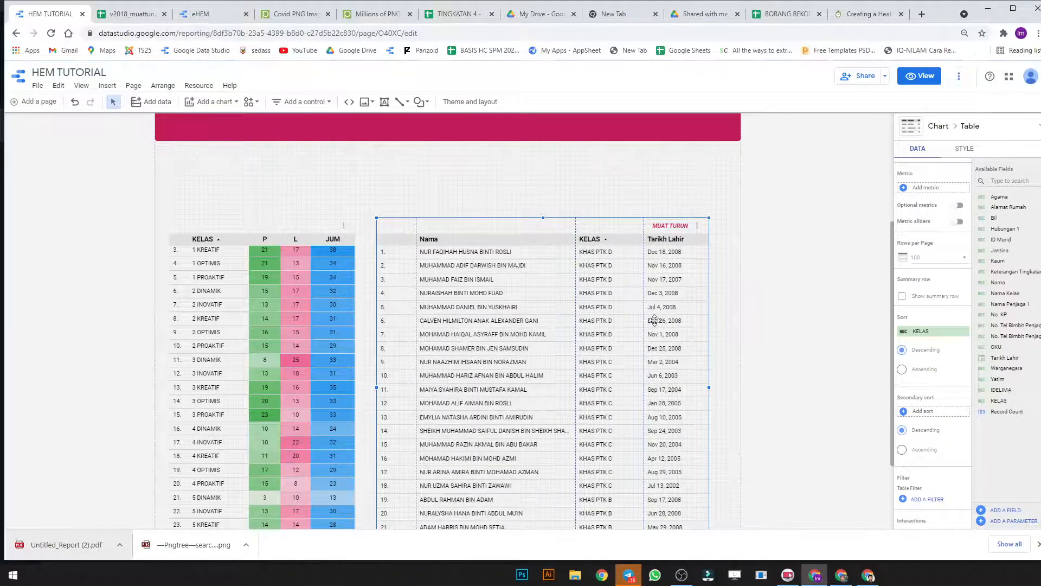
{"action": "left_click", "coordinate": [923, 373]}
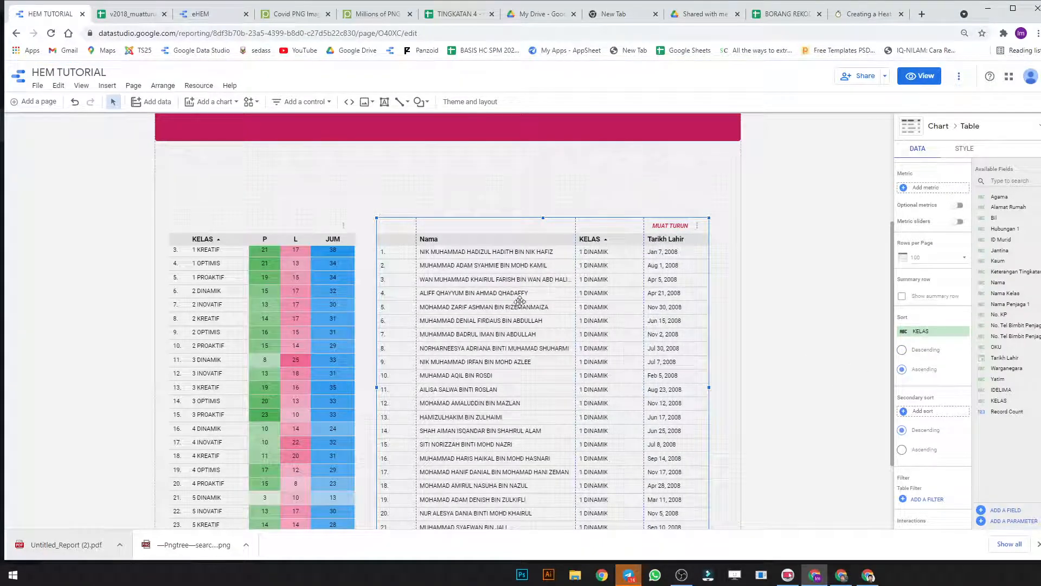
Step: Add a secondary sort by Nama in ascending order to the student table
{"action": "left_click", "coordinate": [949, 412]}
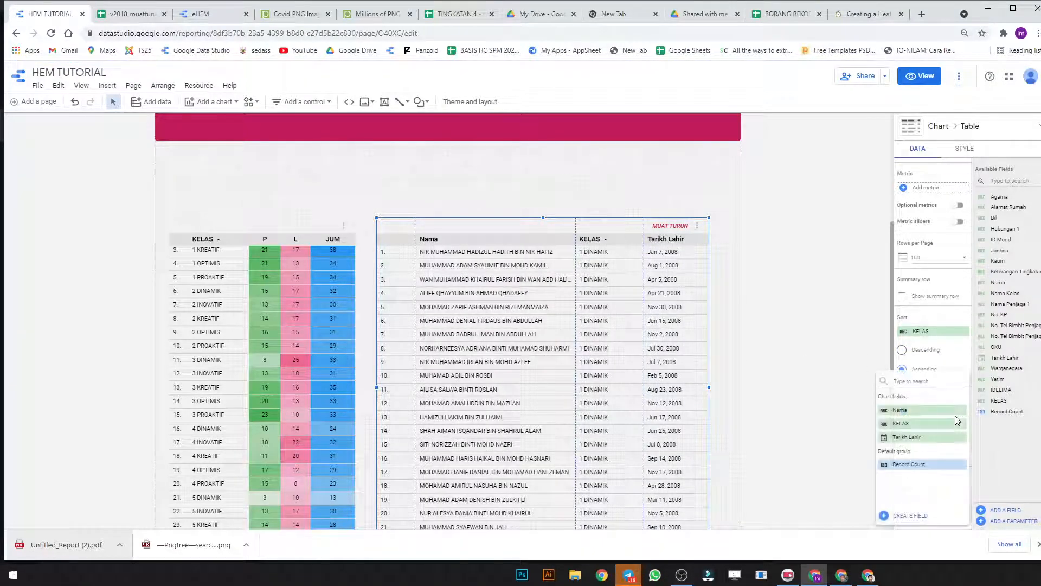
{"action": "left_click", "coordinate": [932, 414]}
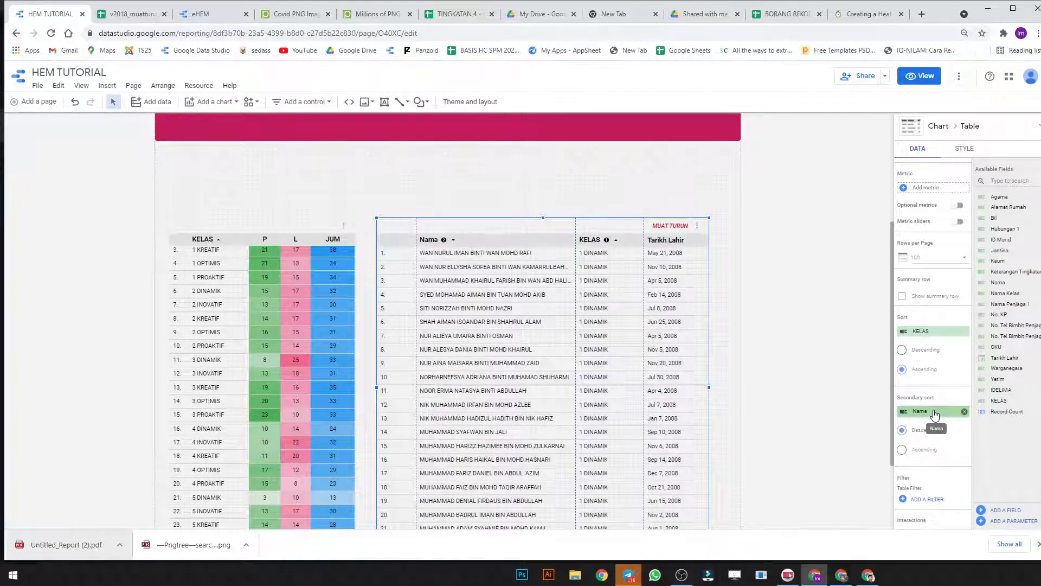
{"action": "left_click", "coordinate": [930, 451]}
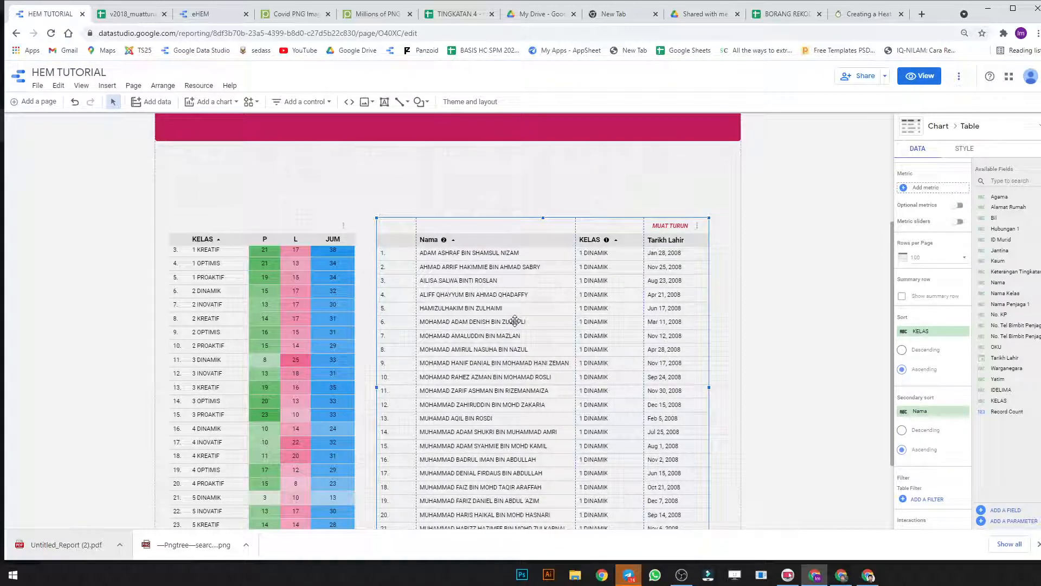
Step: Duplicate the MUAT TURUN label and place the copy above the JUM column, beside the per-class table's options icon
{"action": "left_click", "coordinate": [679, 226]}
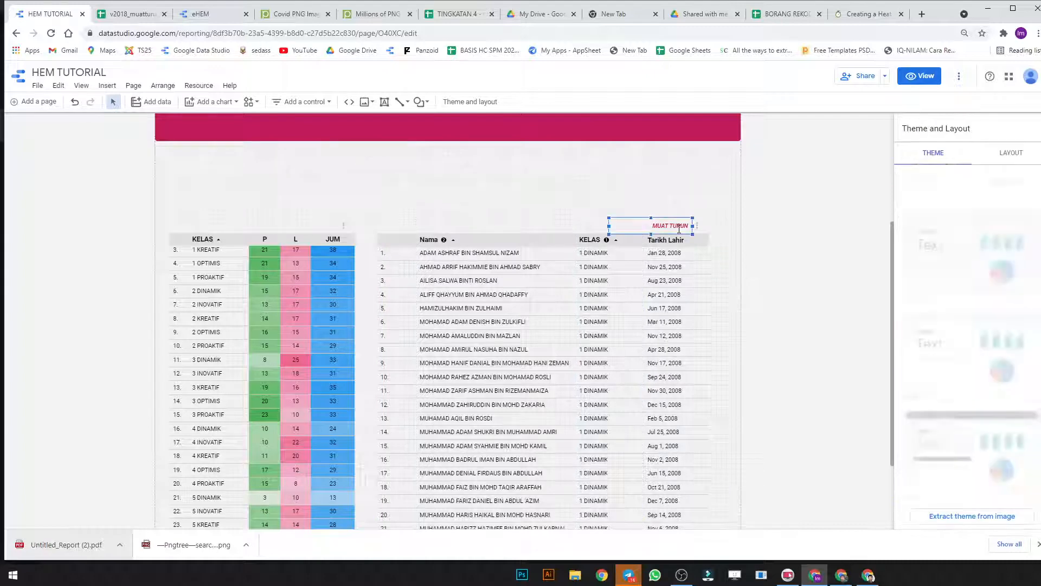
{"action": "key", "text": "ctrl+c"}
{"action": "key", "text": "ctrl+v"}
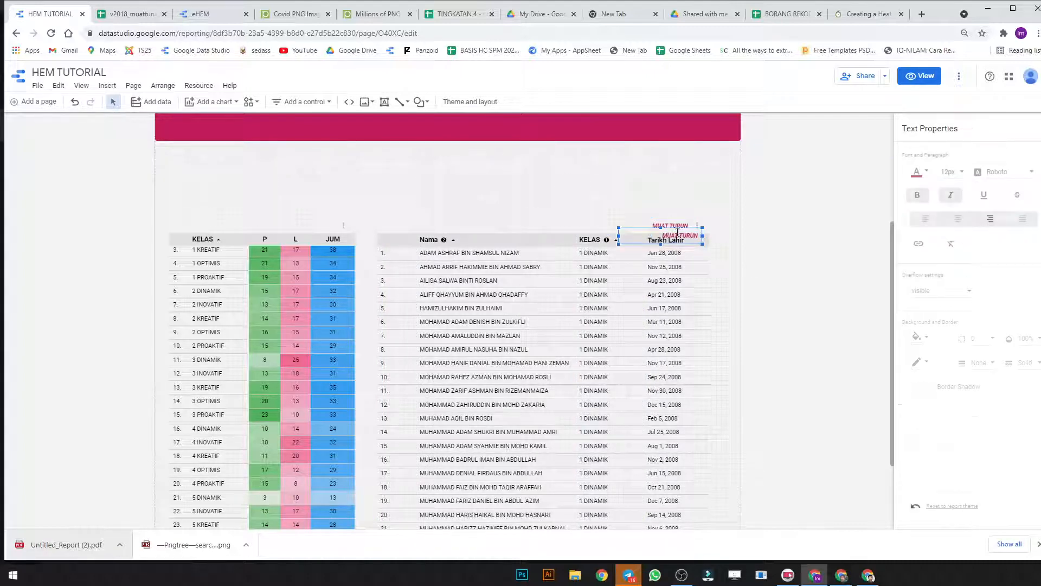
{"action": "left_click_drag", "start_coordinate": [680, 227], "coordinate": [322, 223]}
{"action": "left_click", "coordinate": [387, 196]}
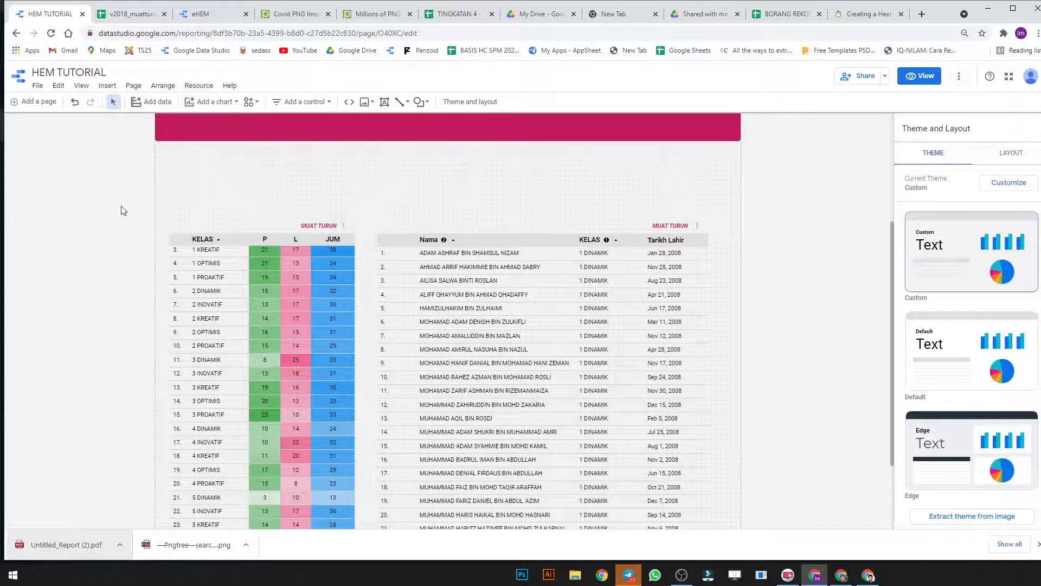
Step: Add a drop-down list control above the student table's right end, use KELAS as its control field, and widen it slightly to the left
{"action": "left_click", "coordinate": [278, 102]}
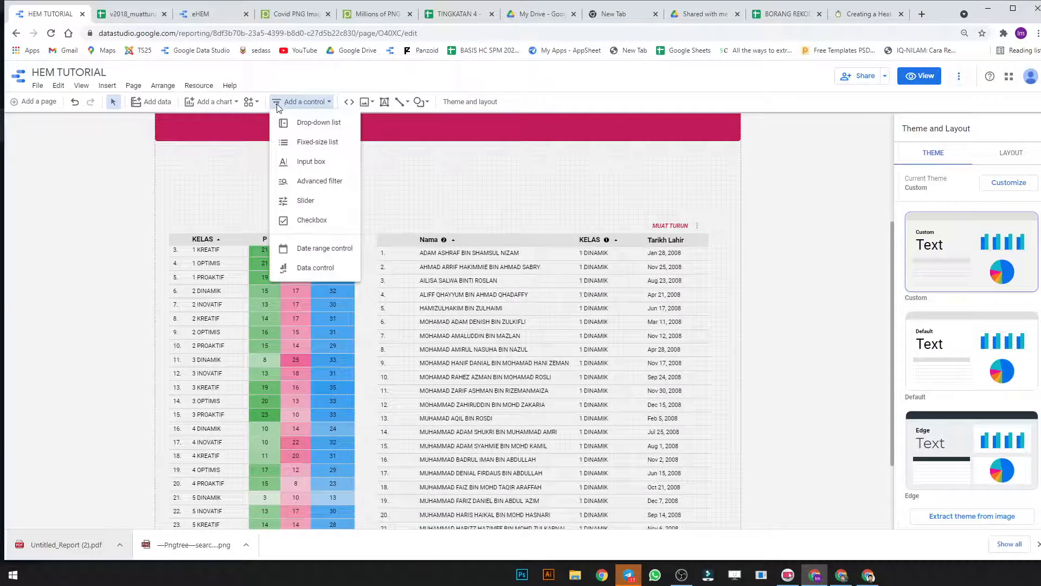
{"action": "left_click", "coordinate": [314, 123]}
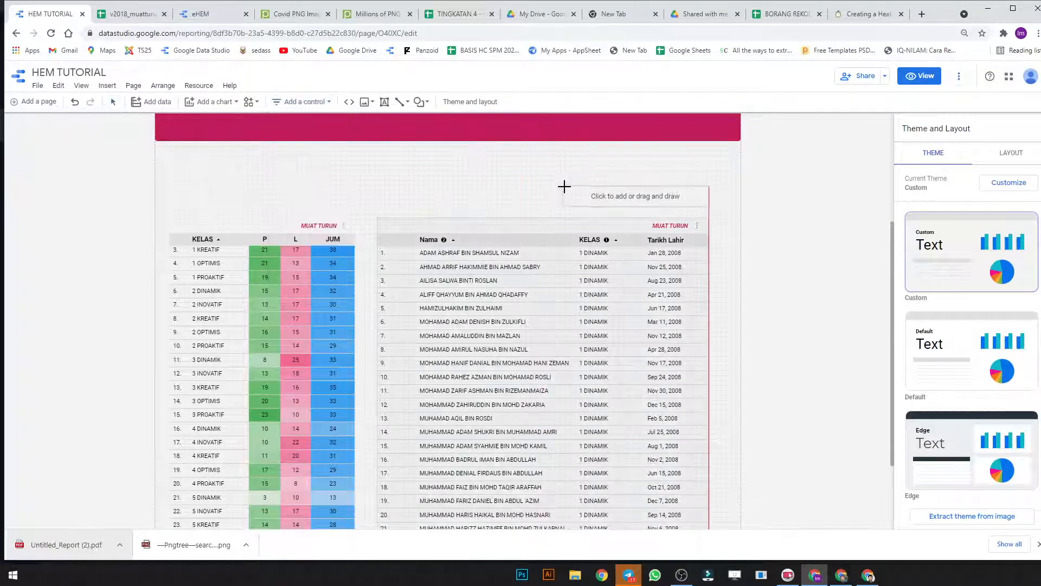
{"action": "left_click", "coordinate": [561, 189]}
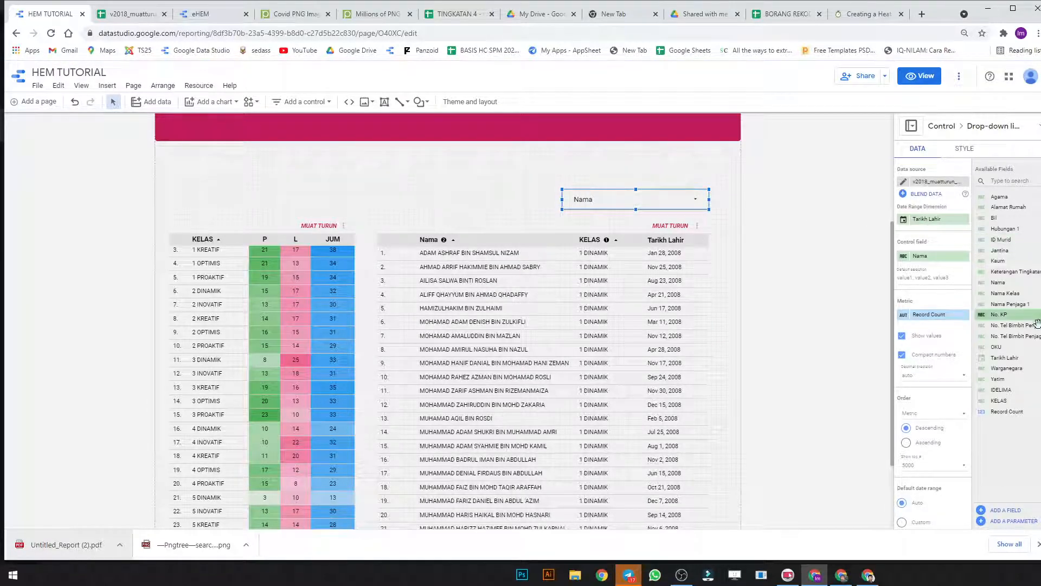
{"action": "left_click_drag", "start_coordinate": [1015, 336], "coordinate": [1009, 236]}
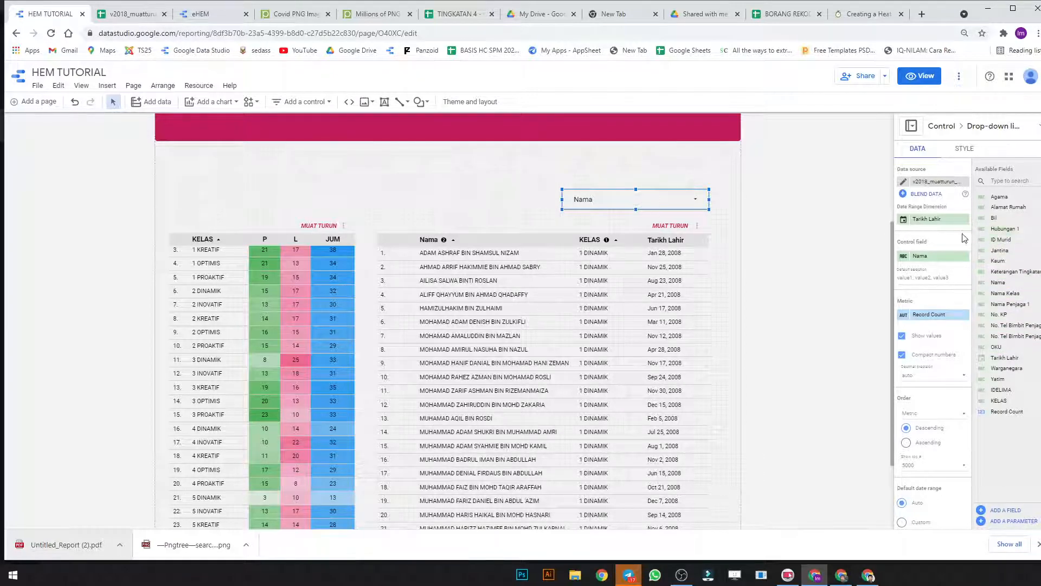
{"action": "left_click_drag", "start_coordinate": [999, 401], "coordinate": [936, 259]}
{"action": "left_click_drag", "start_coordinate": [566, 196], "coordinate": [555, 202]}
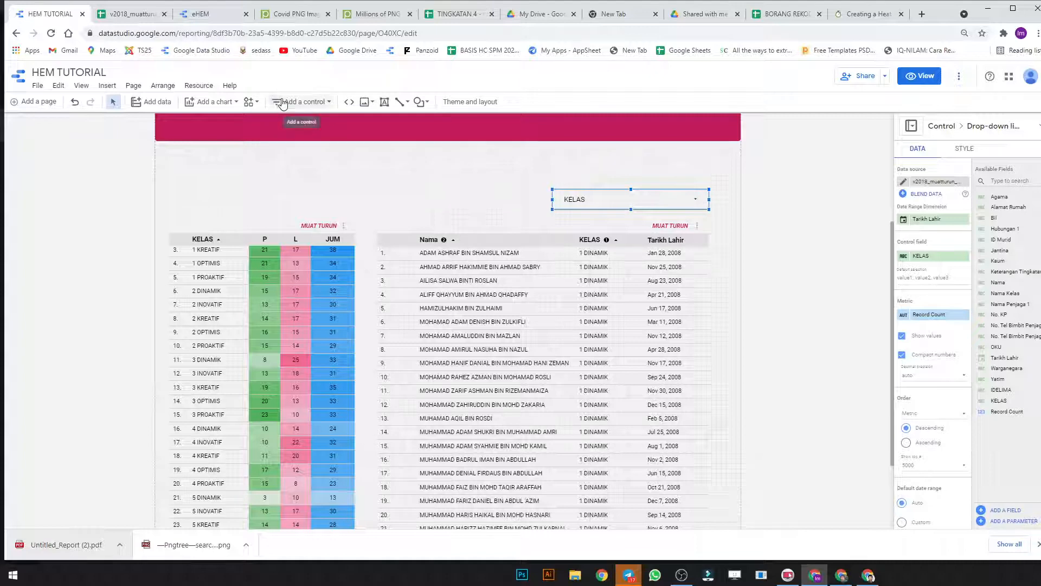
Step: Add an input box control directly above the KELAS drop-down and align its right edge with the drop-down's
{"action": "left_click", "coordinate": [302, 101]}
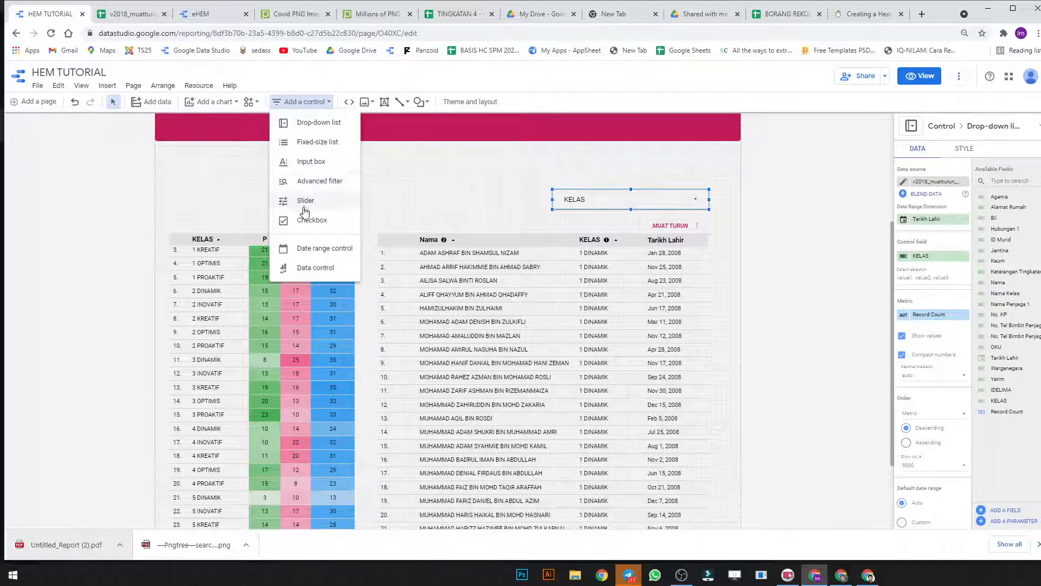
{"action": "left_click", "coordinate": [309, 161]}
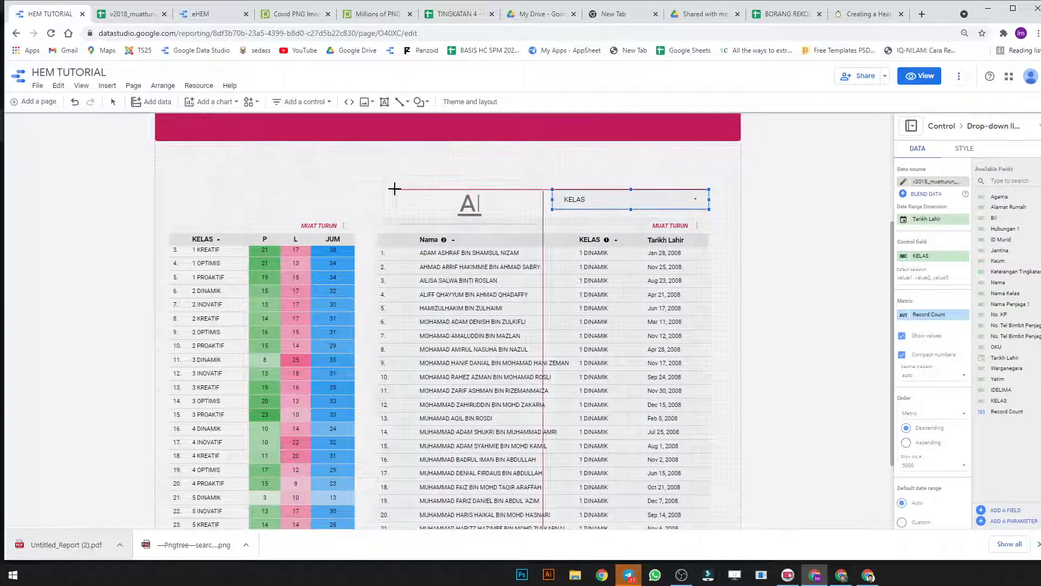
{"action": "left_click", "coordinate": [553, 144]}
{"action": "left_click_drag", "start_coordinate": [596, 159], "coordinate": [606, 161]}
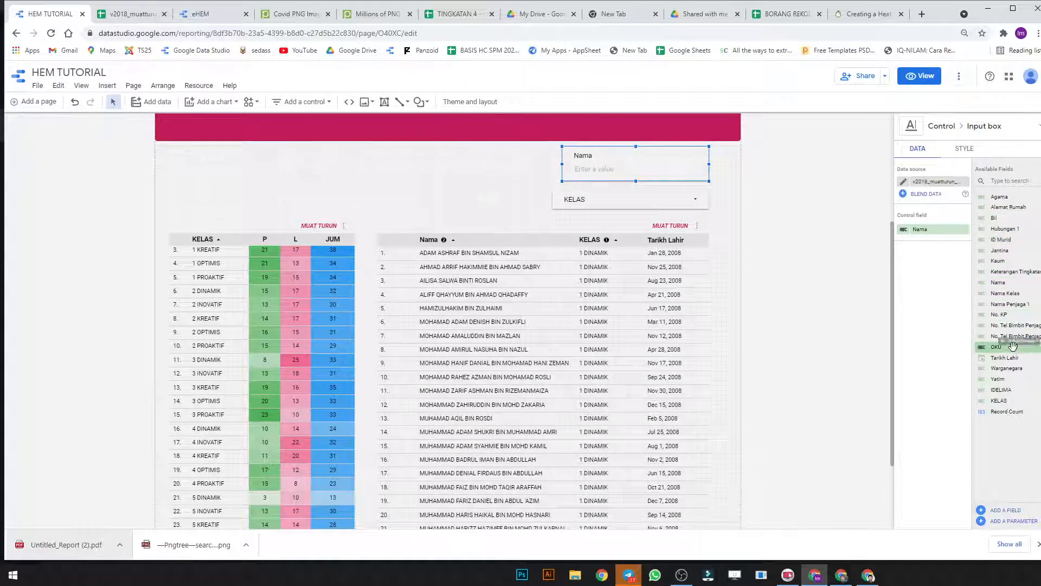
Step: Try No. KP as the input box's control field, match the box's width to the KELAS drop-down, and set the field back to Nama
{"action": "left_click_drag", "start_coordinate": [998, 294], "coordinate": [931, 228]}
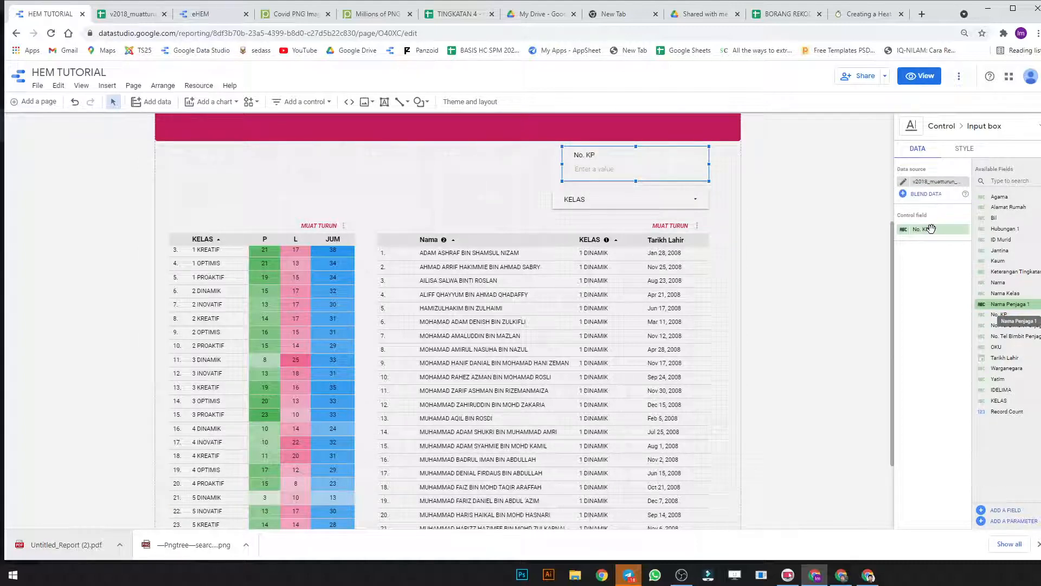
{"action": "mouse_move", "coordinate": [561, 167]}
{"action": "left_mouse_down"}
{"action": "mouse_move", "coordinate": [543, 166]}
{"action": "mouse_move", "coordinate": [553, 166]}
{"action": "left_mouse_up"}
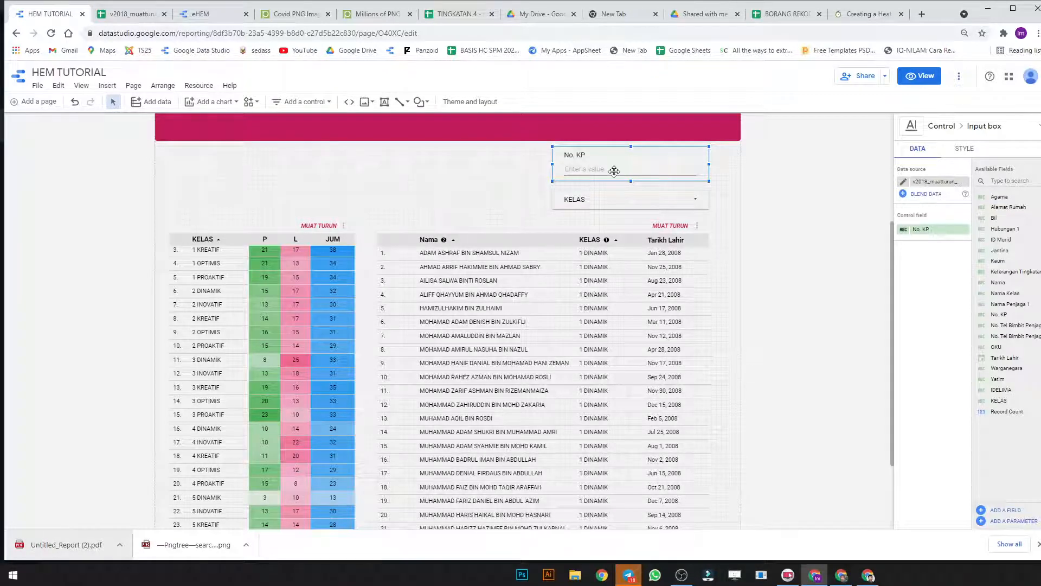
{"action": "left_click_drag", "start_coordinate": [1000, 282], "coordinate": [937, 230]}
Step: Test the Nama input box in view mode by filtering for a student's first name, and return to editing
{"action": "left_click", "coordinate": [919, 76]}
{"action": "left_click", "coordinate": [661, 134]}
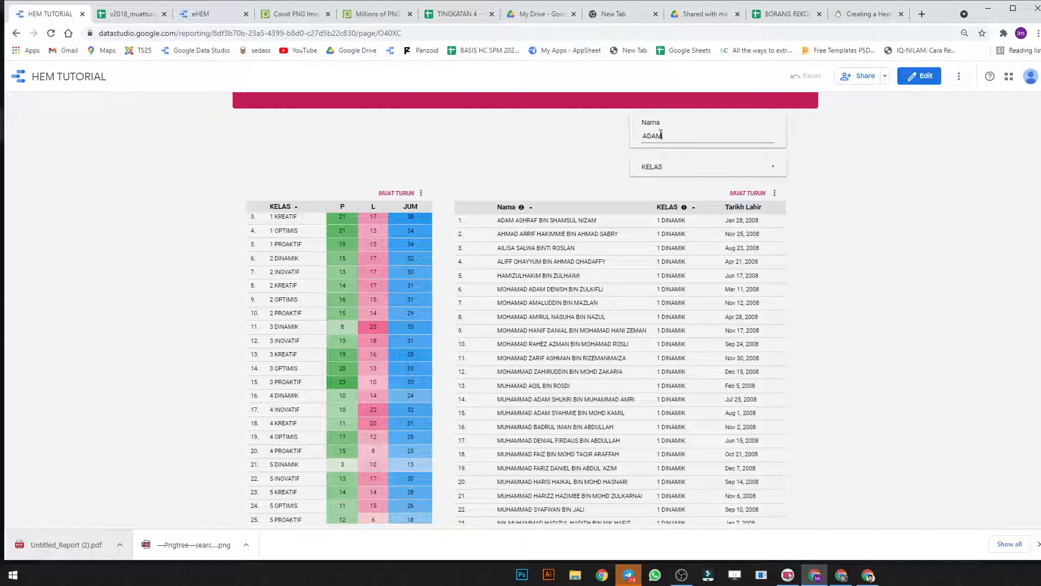
{"action": "type", "text": "ADAM"}
{"action": "key", "text": "Return"}
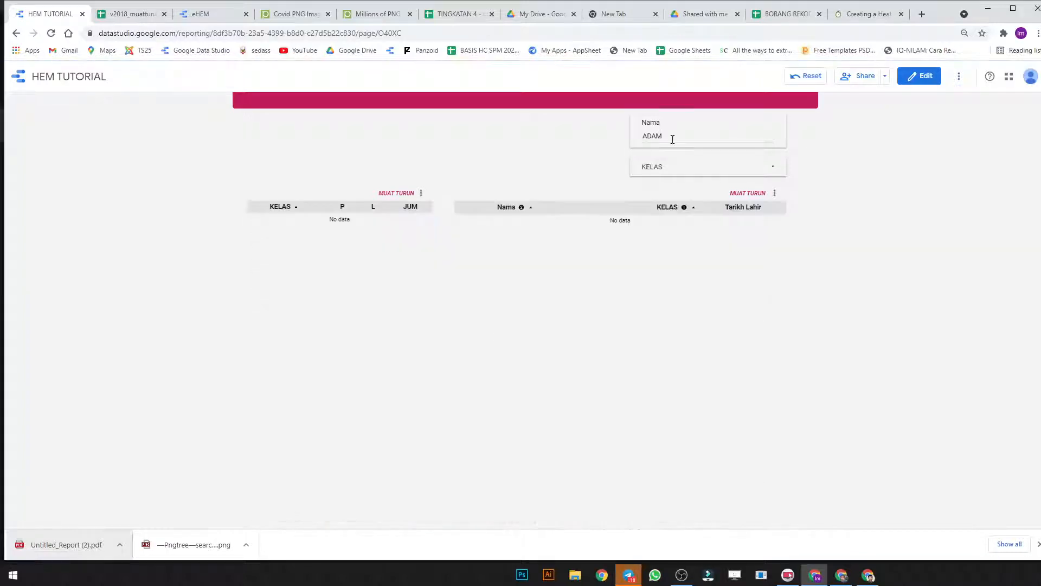
{"action": "left_click", "coordinate": [913, 79]}
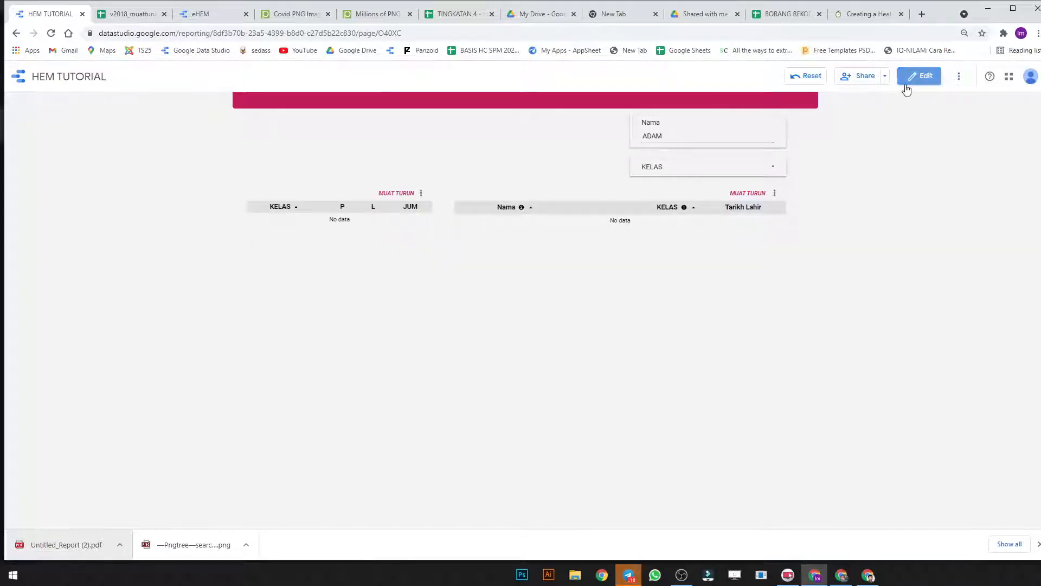
{"action": "left_click", "coordinate": [658, 164]}
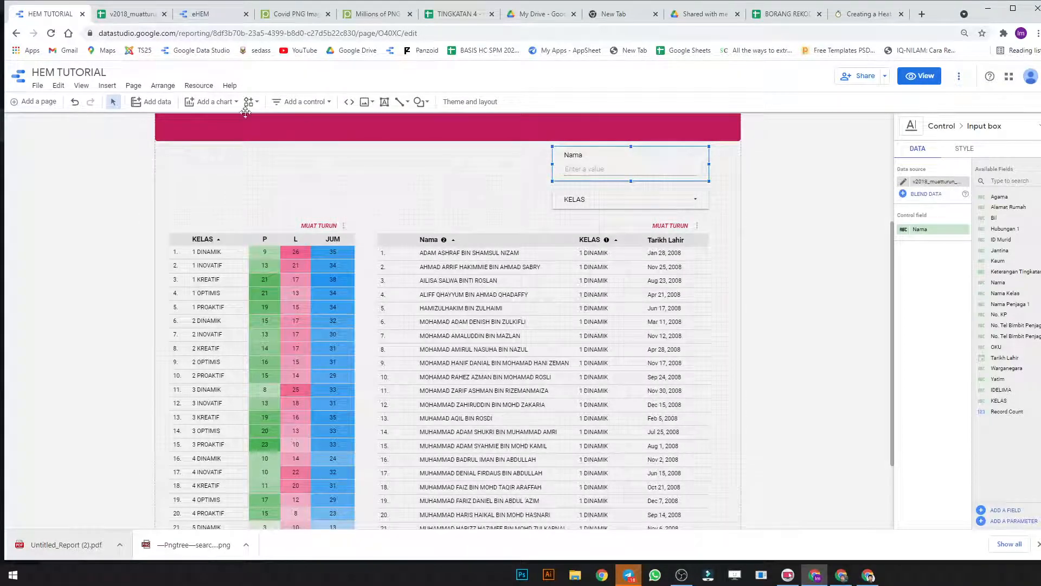
Step: Add an advanced filter control above the left end of the student table and use Nama as its control field
{"action": "left_click", "coordinate": [301, 101]}
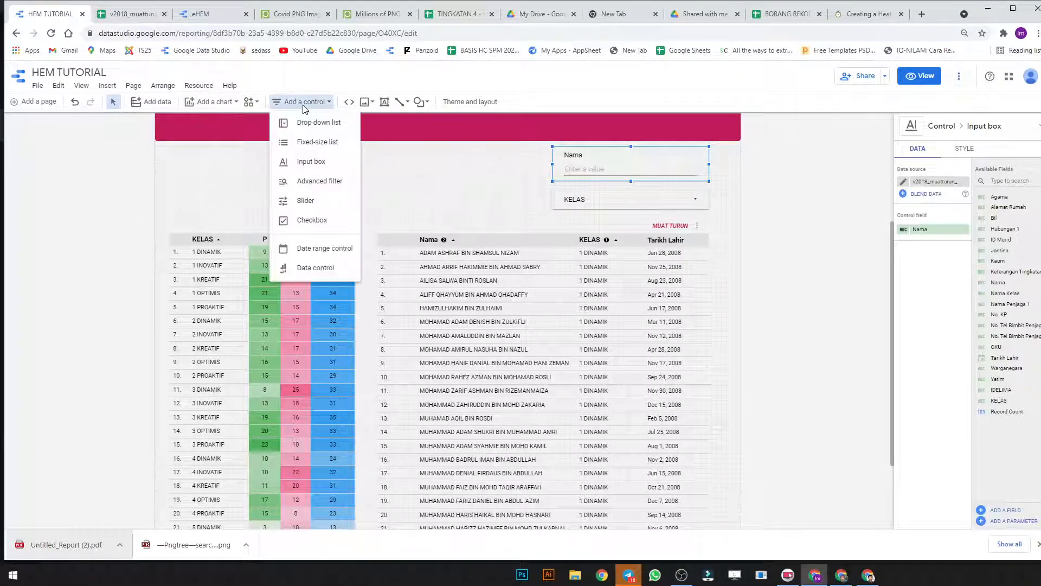
{"action": "left_click", "coordinate": [318, 181]}
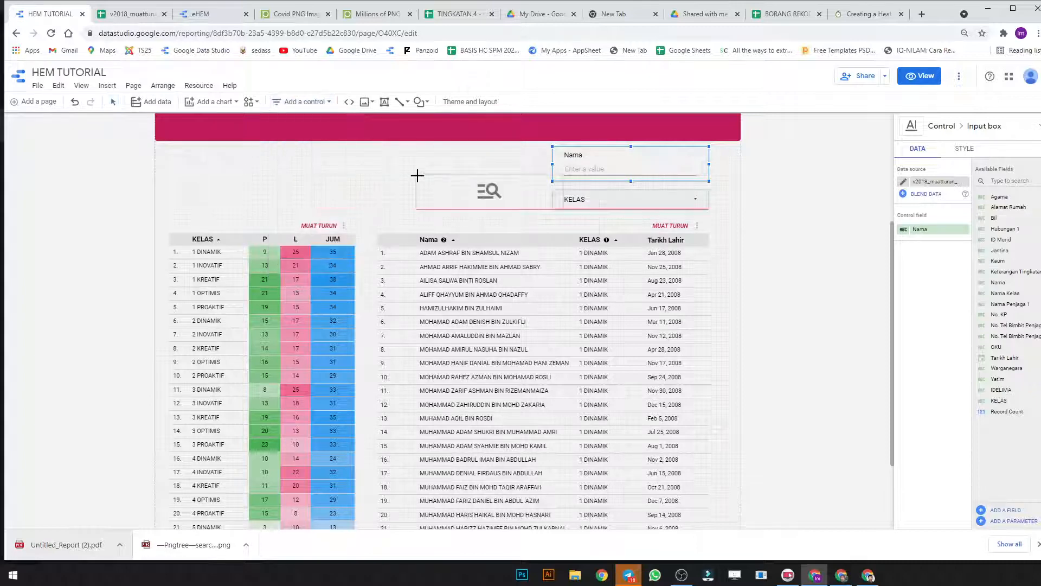
{"action": "left_click", "coordinate": [392, 143]}
{"action": "left_click_drag", "start_coordinate": [449, 161], "coordinate": [435, 212]}
{"action": "left_click_drag", "start_coordinate": [524, 209], "coordinate": [537, 209]}
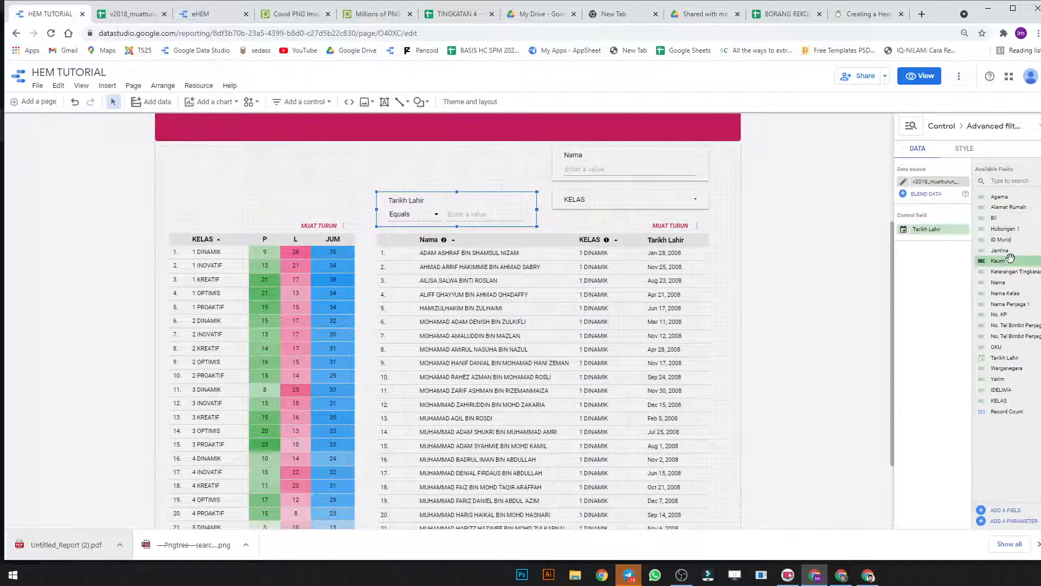
{"action": "left_click_drag", "start_coordinate": [1011, 282], "coordinate": [936, 237]}
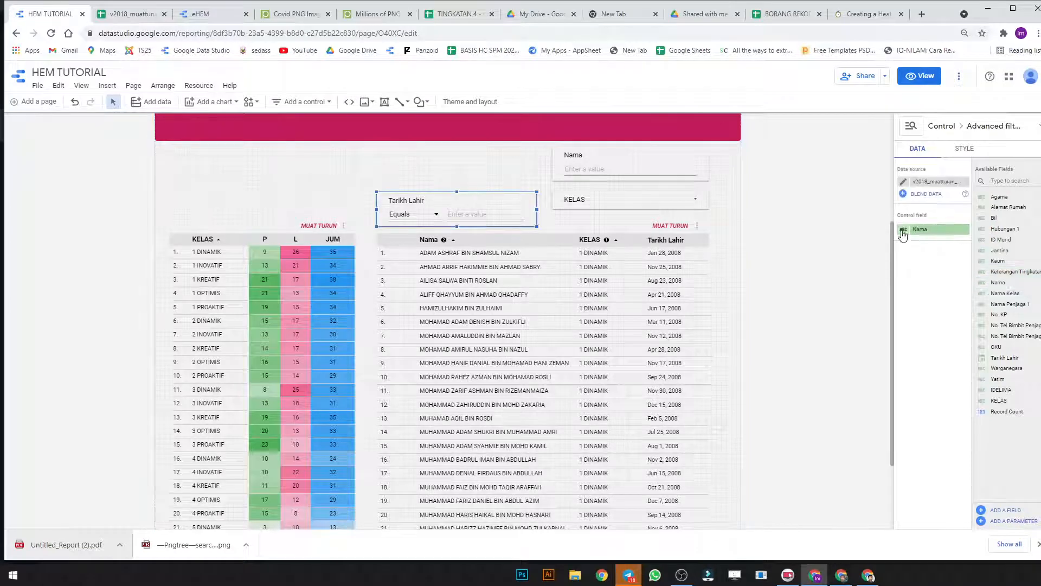
Step: Set the Nama advanced filter's match condition to Contains in view mode
{"action": "left_click", "coordinate": [935, 82]}
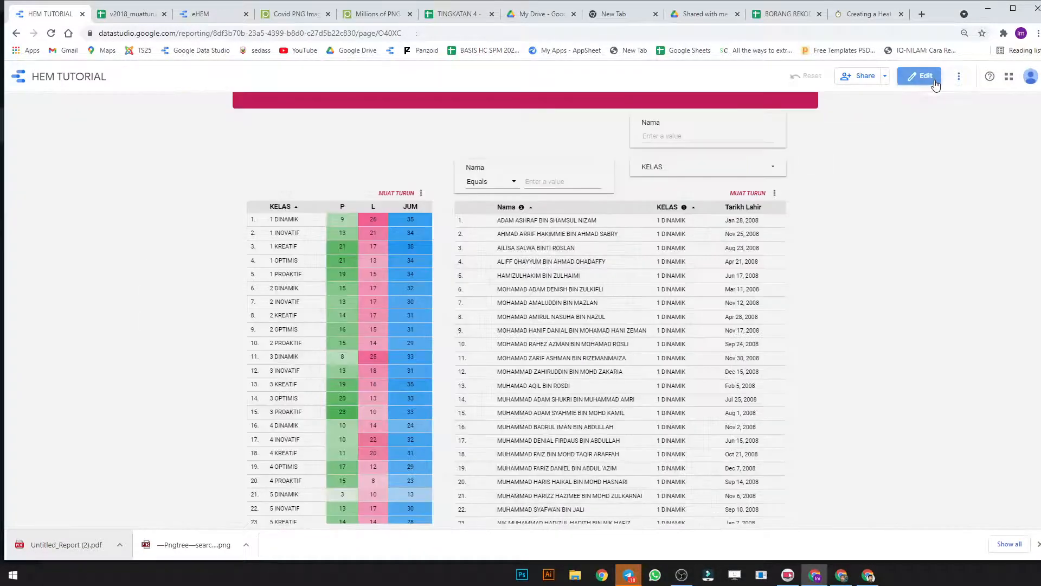
{"action": "left_click", "coordinate": [510, 185]}
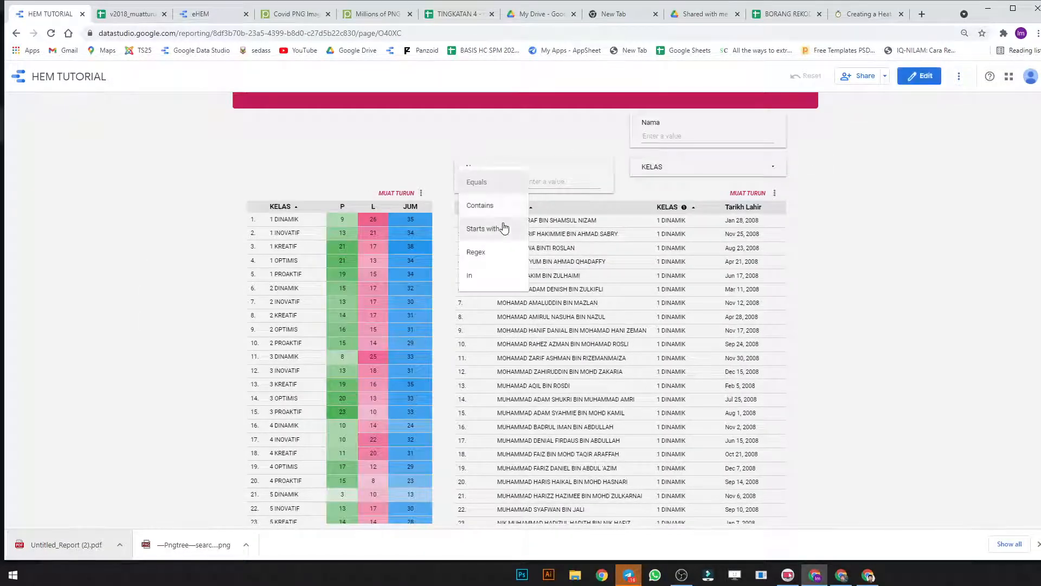
{"action": "left_click", "coordinate": [499, 210]}
Step: Filter the report for names containing a student's first name, look through both tables, and return to editing
{"action": "left_click", "coordinate": [545, 182]}
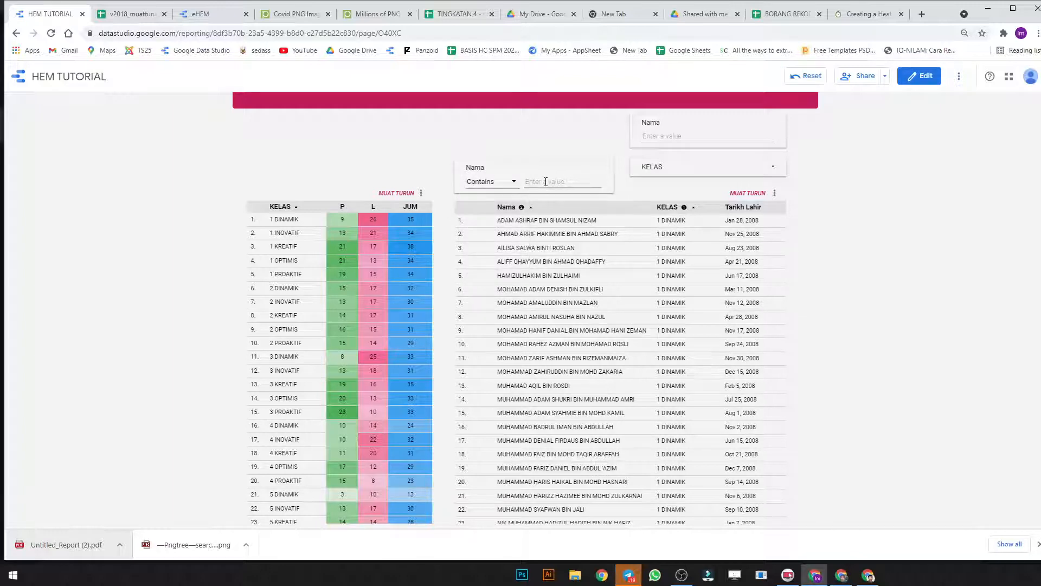
{"action": "type", "text": "a"}
{"action": "key", "text": "BackSpace"}
{"action": "key", "text": "Return"}
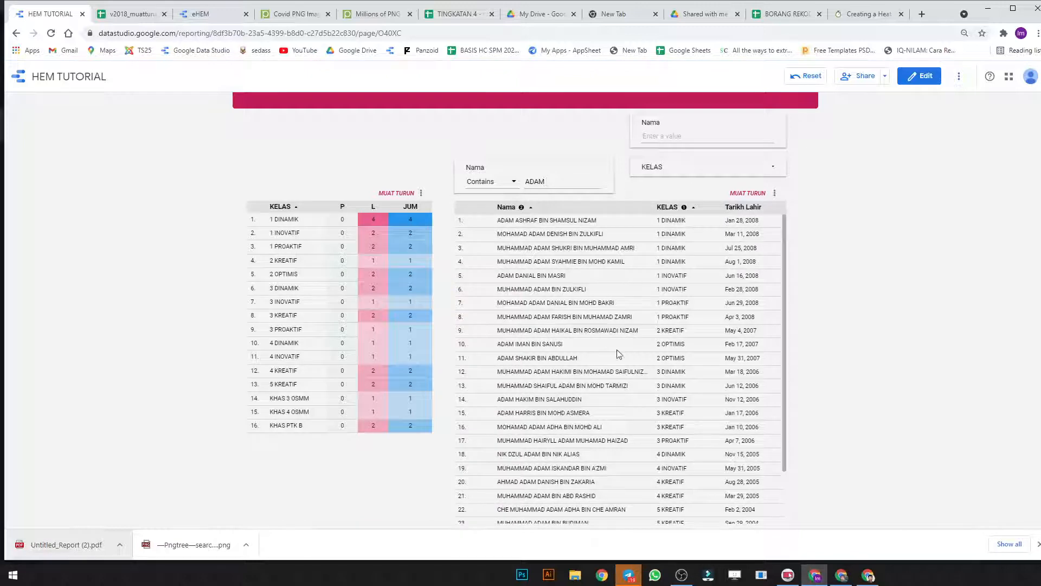
{"action": "scroll", "coordinate": [558, 336], "scroll_direction": "down", "scroll_amount": 1}
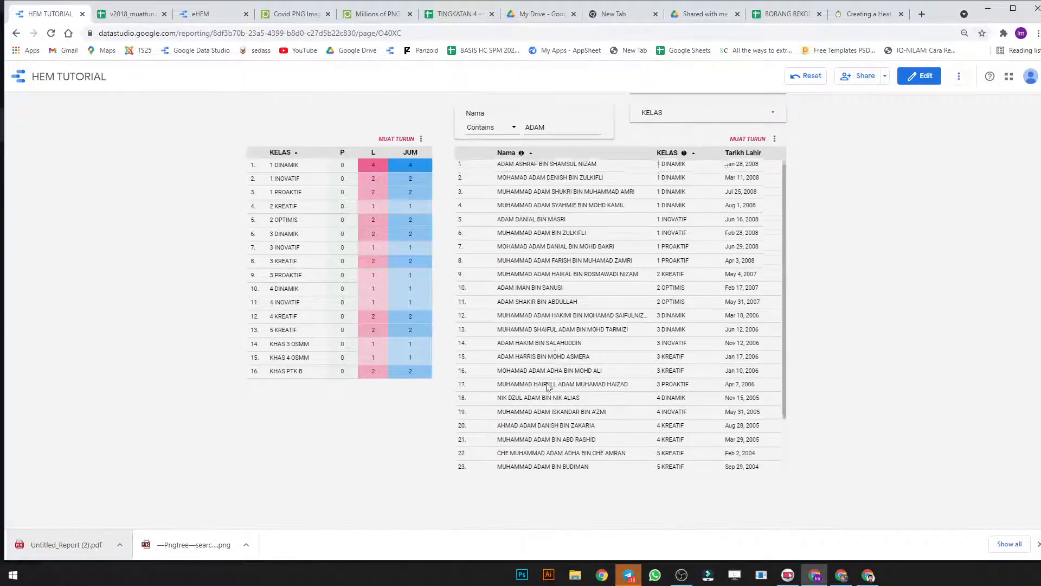
{"action": "scroll", "coordinate": [552, 369], "scroll_direction": "up", "scroll_amount": 2}
{"action": "scroll", "coordinate": [561, 310], "scroll_direction": "down", "scroll_amount": 1}
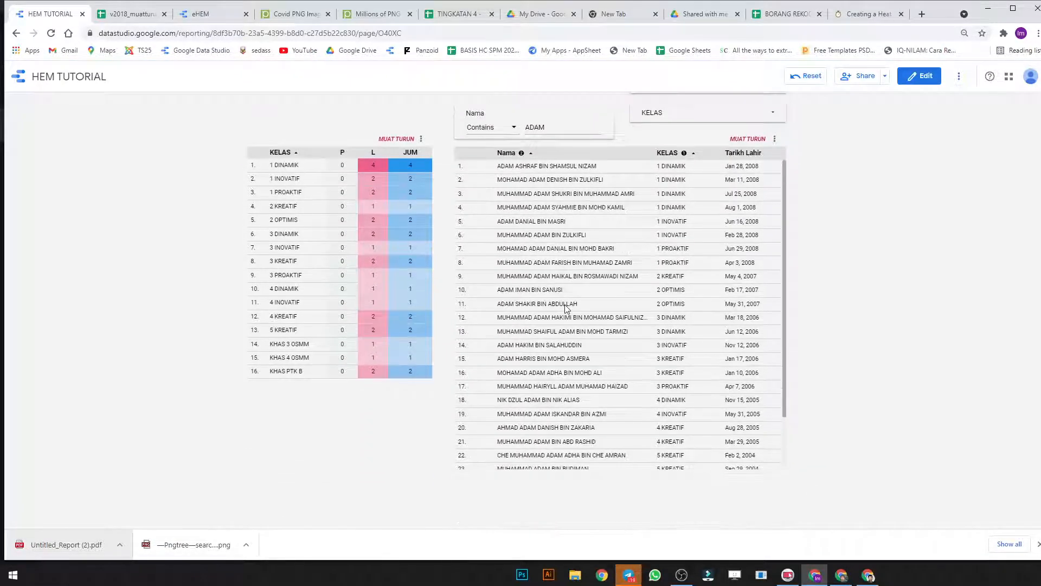
{"action": "scroll", "coordinate": [564, 308], "scroll_direction": "up", "scroll_amount": 1}
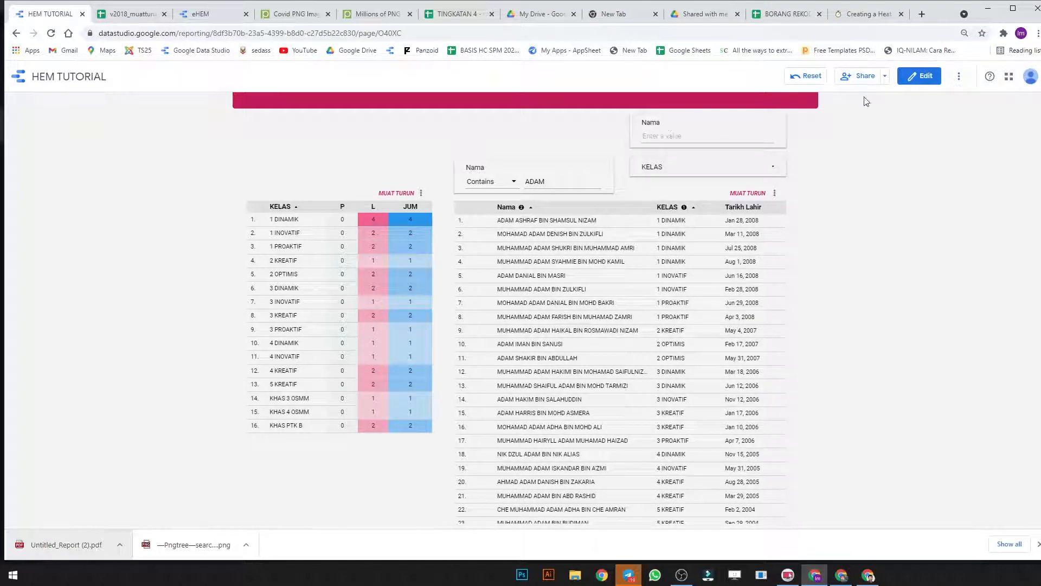
{"action": "left_click", "coordinate": [919, 75]}
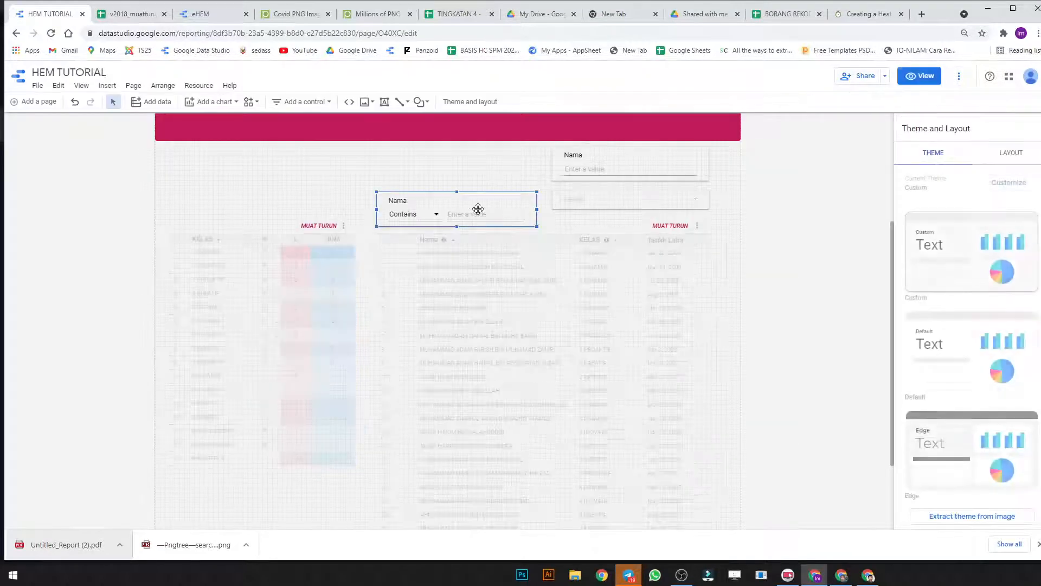
Step: Test the KELAS drop-down in view mode by filtering the report to only 3 OPTIMIS
{"action": "left_click", "coordinate": [619, 169]}
{"action": "left_click", "coordinate": [613, 198]}
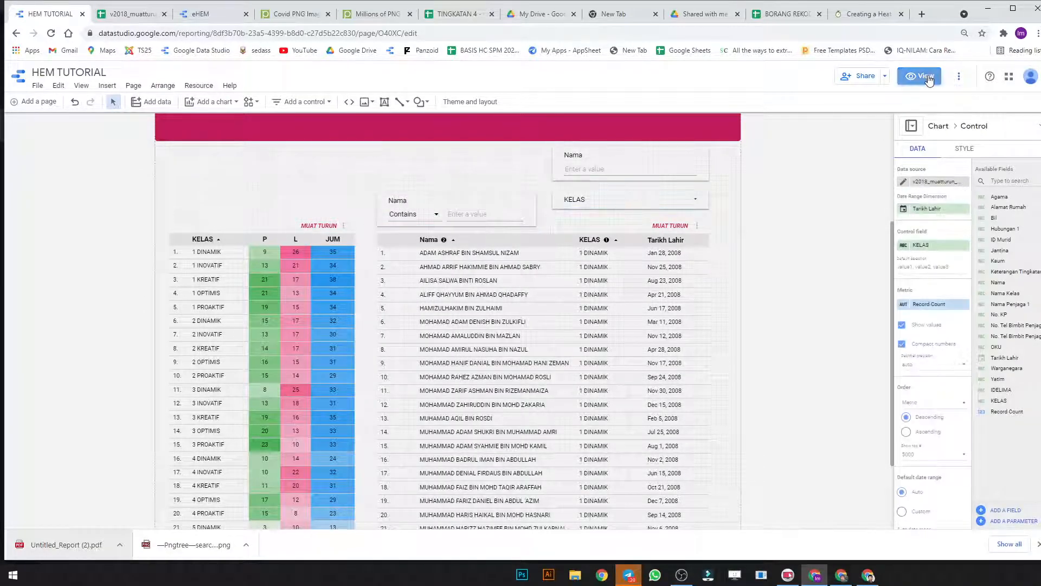
{"action": "left_click", "coordinate": [929, 79]}
{"action": "left_click", "coordinate": [741, 167]}
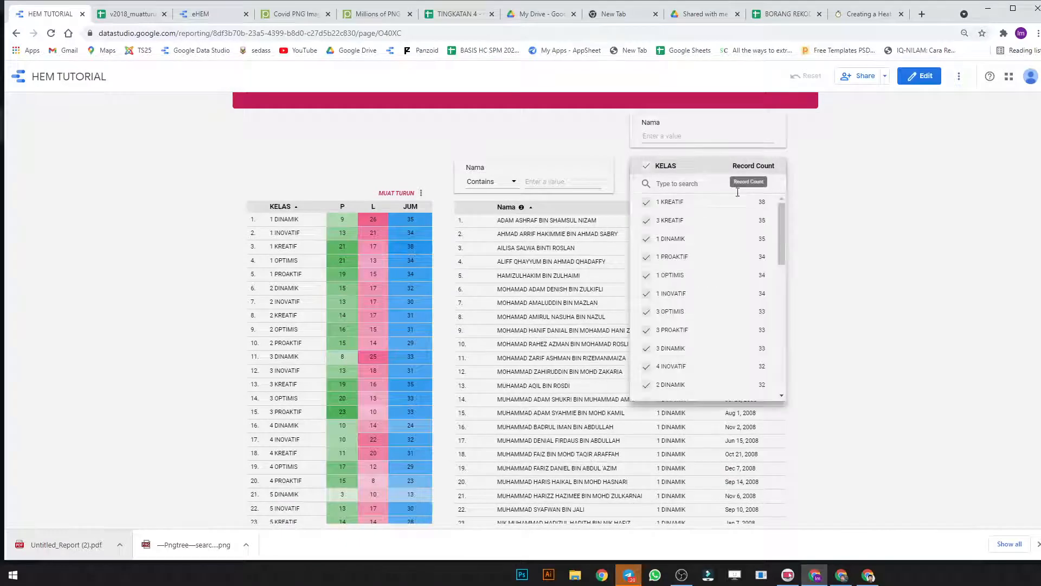
{"action": "left_click", "coordinate": [751, 312]}
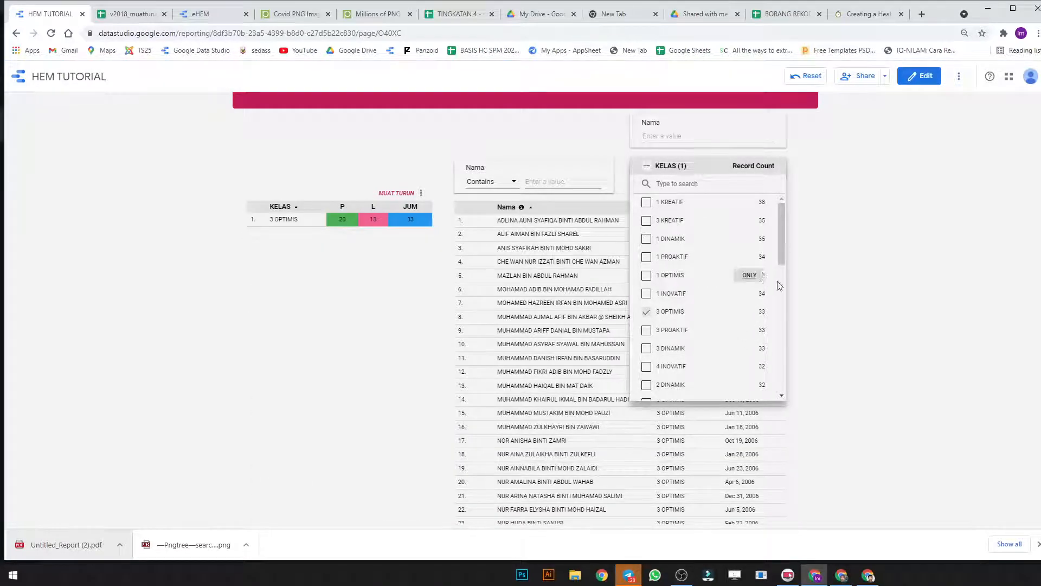
Step: Return to editing and delete the KELAS drop-down control
{"action": "left_click", "coordinate": [921, 77]}
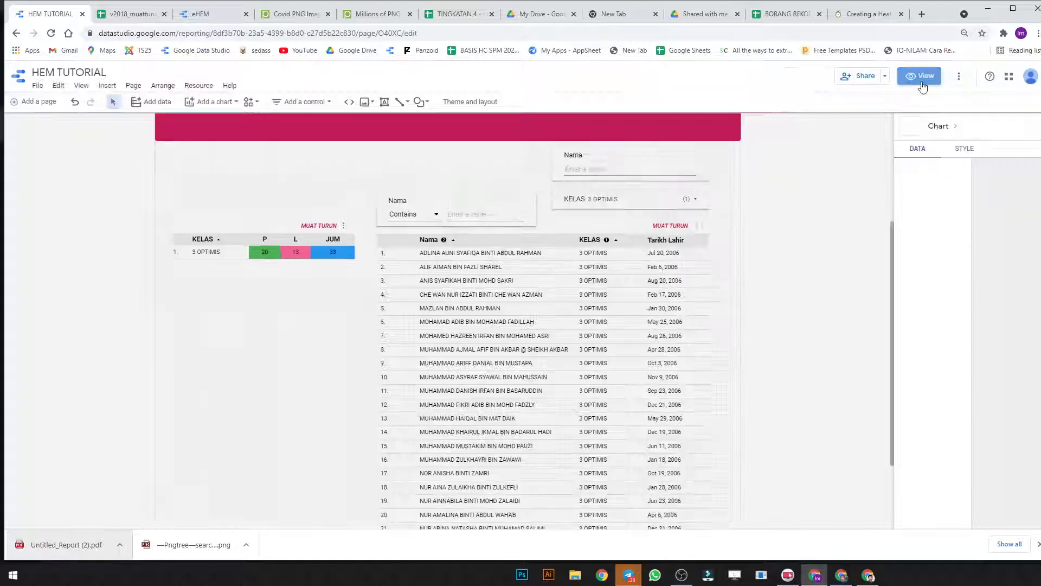
{"action": "left_click", "coordinate": [666, 192]}
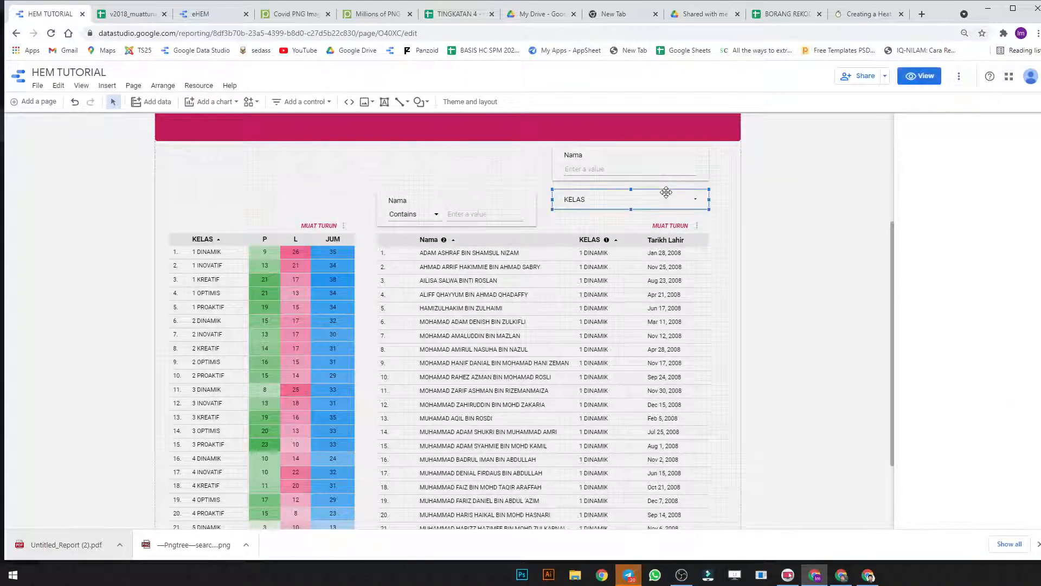
{"action": "key", "text": "Delete"}
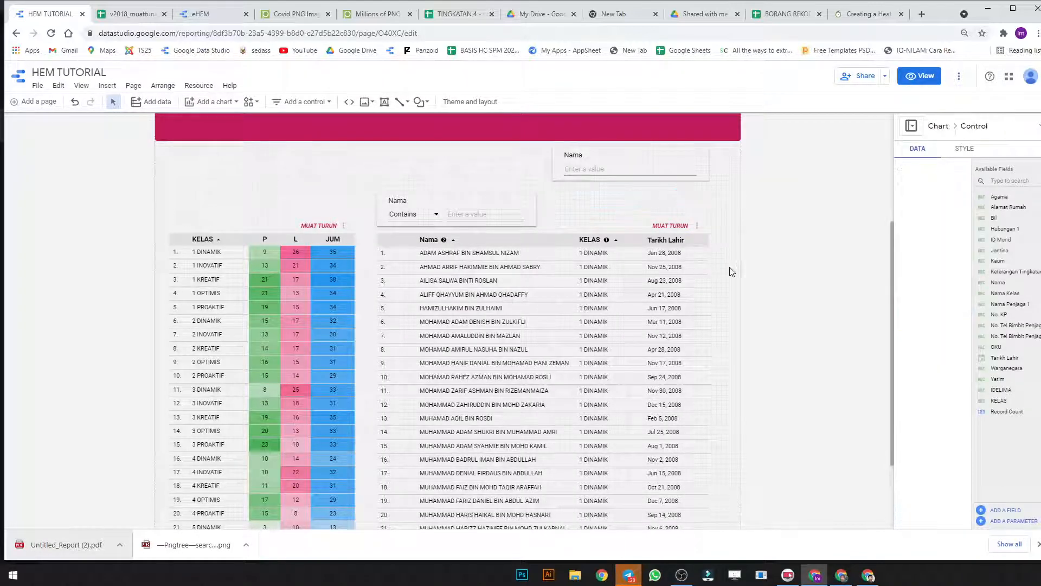
Step: Check the per-class table's Apply filter interaction setting
{"action": "left_click", "coordinate": [292, 293]}
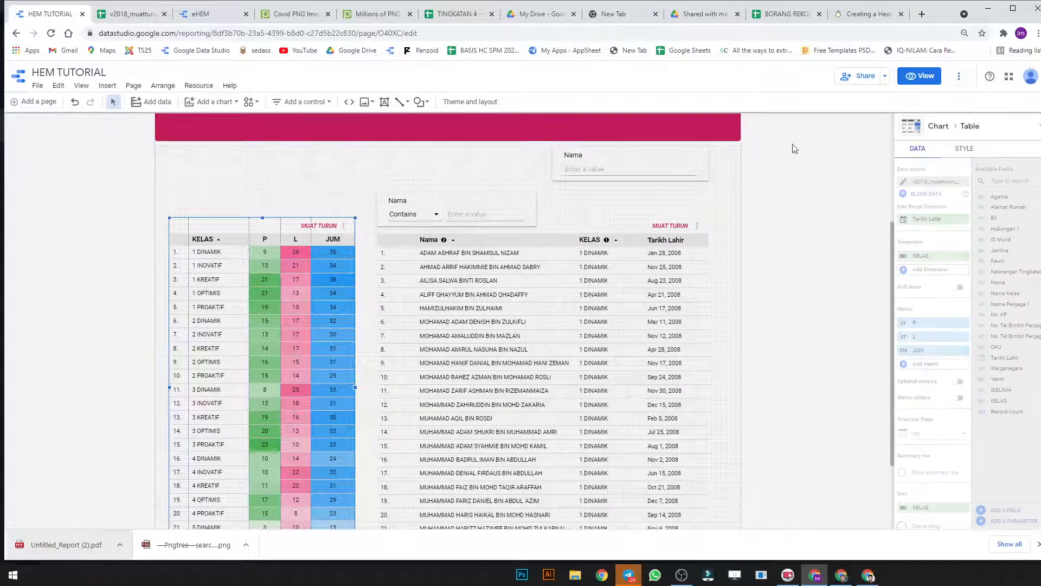
{"action": "scroll", "coordinate": [933, 486], "scroll_direction": "down", "scroll_amount": 5}
{"action": "scroll", "coordinate": [933, 486], "scroll_direction": "down", "scroll_amount": 4}
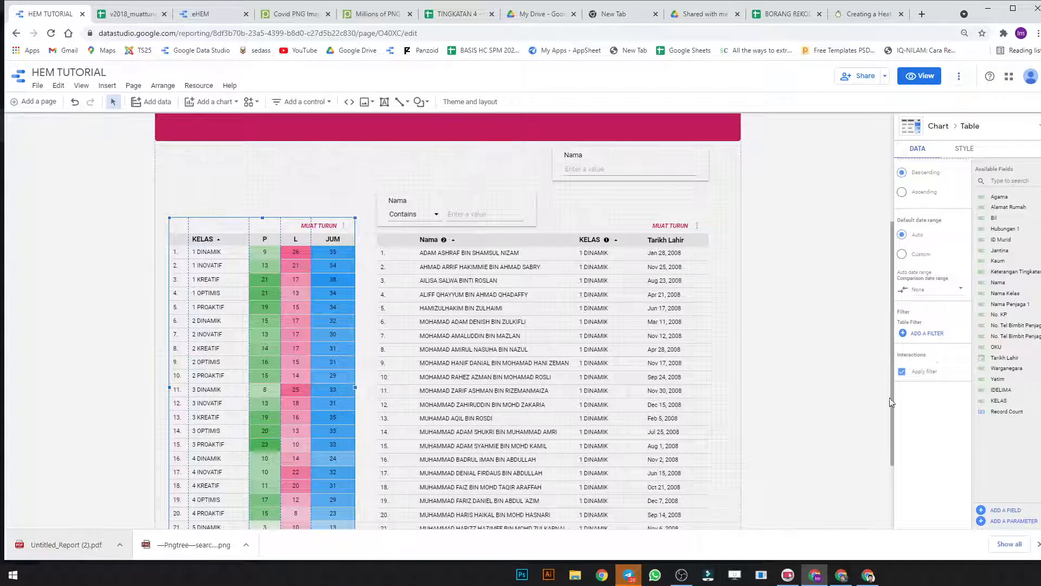
Step: In view mode, filter the student table by the per-class table's 1 DINAMIK row and look through the listed students
{"action": "left_click", "coordinate": [920, 76]}
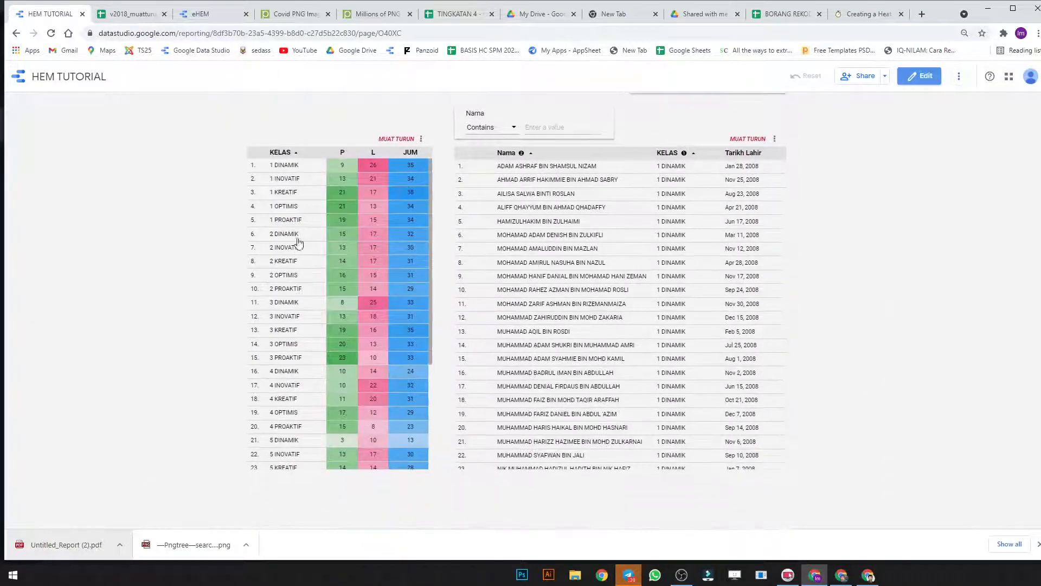
{"action": "left_click", "coordinate": [295, 167]}
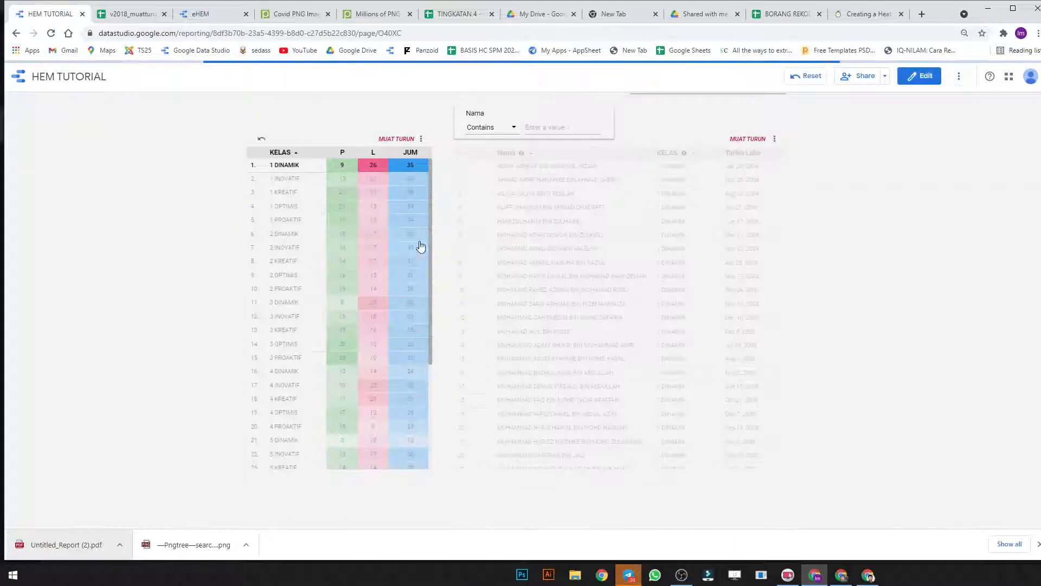
{"action": "scroll", "coordinate": [599, 365], "scroll_direction": "down", "scroll_amount": 3}
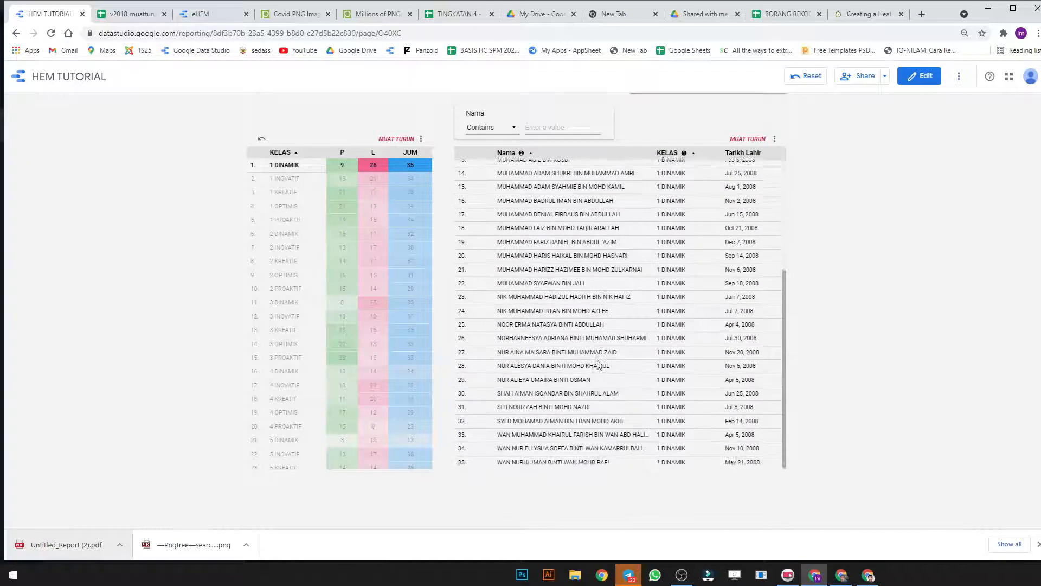
{"action": "scroll", "coordinate": [592, 367], "scroll_direction": "up", "scroll_amount": 3}
{"action": "scroll", "coordinate": [344, 268], "scroll_direction": "up", "scroll_amount": 3}
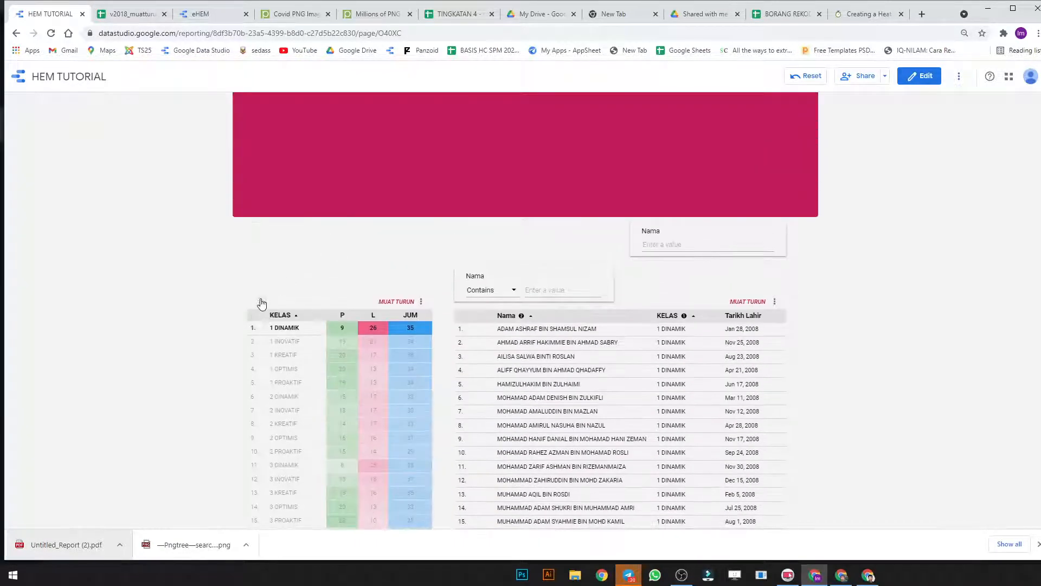
Step: Filter the student table by the 2 INOVATIF row instead and look through the listed students
{"action": "left_click", "coordinate": [269, 327]}
{"action": "left_click", "coordinate": [282, 412]}
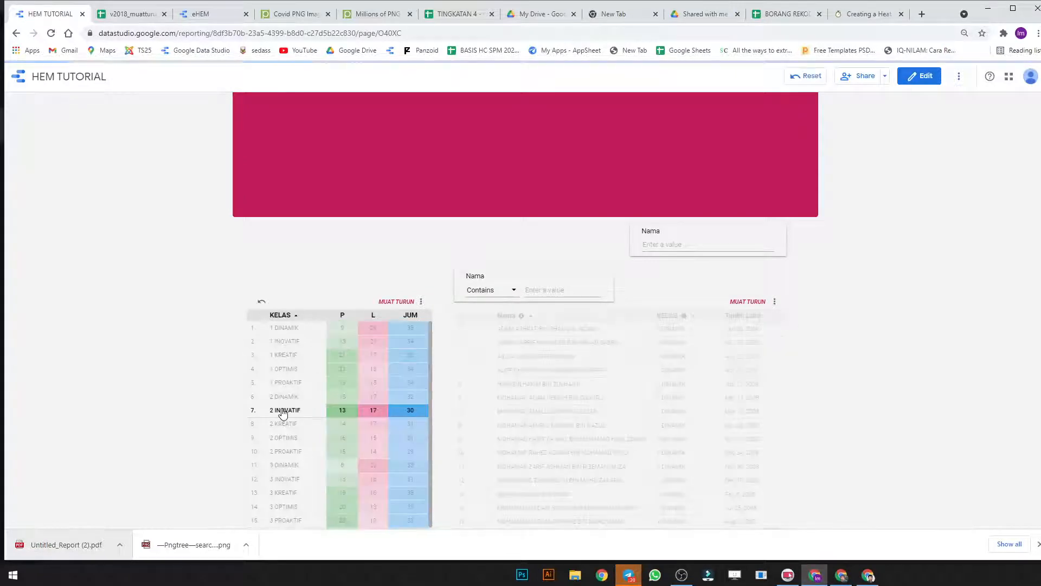
{"action": "scroll", "coordinate": [663, 388], "scroll_direction": "down", "scroll_amount": 2}
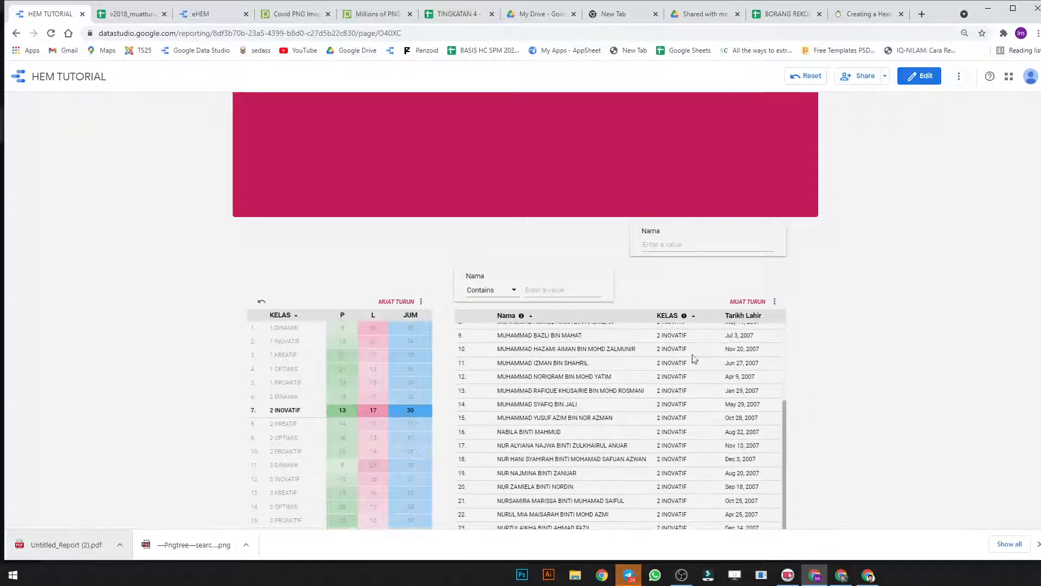
{"action": "scroll", "coordinate": [683, 362], "scroll_direction": "down", "scroll_amount": 3}
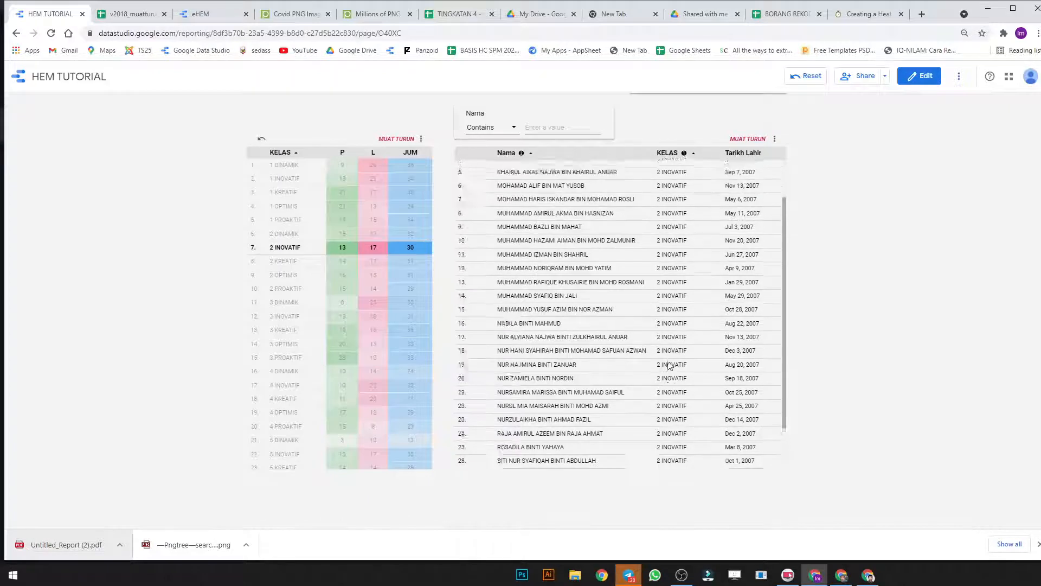
{"action": "scroll", "coordinate": [670, 366], "scroll_direction": "up", "scroll_amount": 2}
{"action": "scroll", "coordinate": [668, 360], "scroll_direction": "up", "scroll_amount": 1}
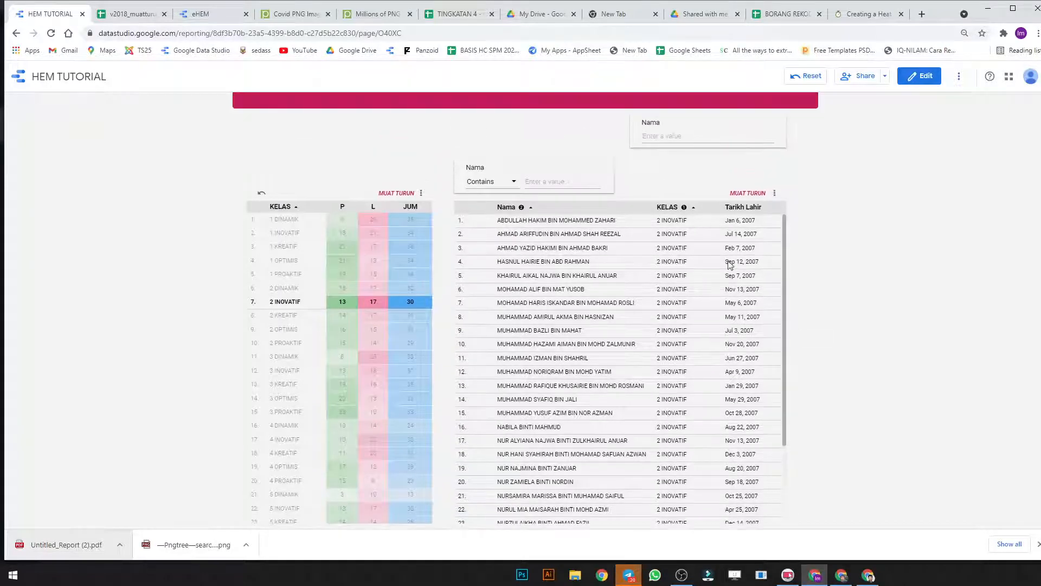
Step: Move the Nama advanced filter level with the Nama input box, directly to its left, and view the report
{"action": "left_click", "coordinate": [916, 78]}
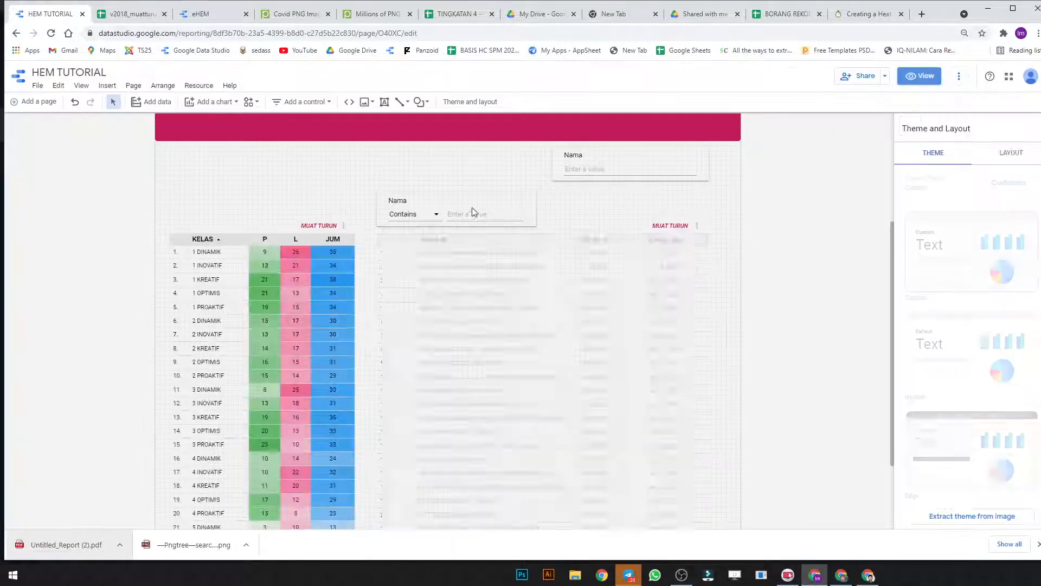
{"action": "left_click_drag", "start_coordinate": [472, 210], "coordinate": [604, 198]}
{"action": "left_click_drag", "start_coordinate": [558, 199], "coordinate": [455, 157]}
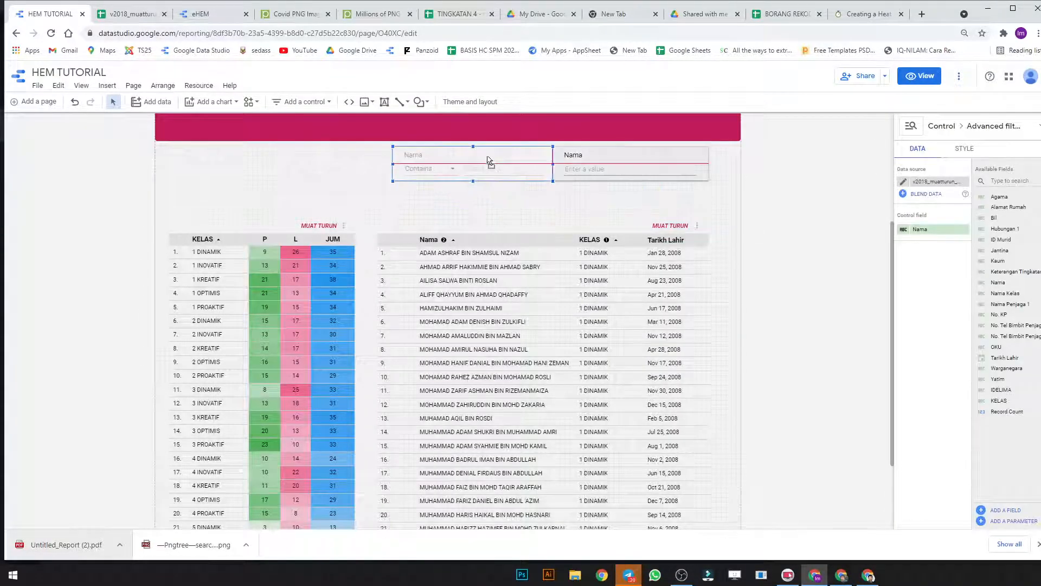
{"action": "left_click", "coordinate": [927, 79]}
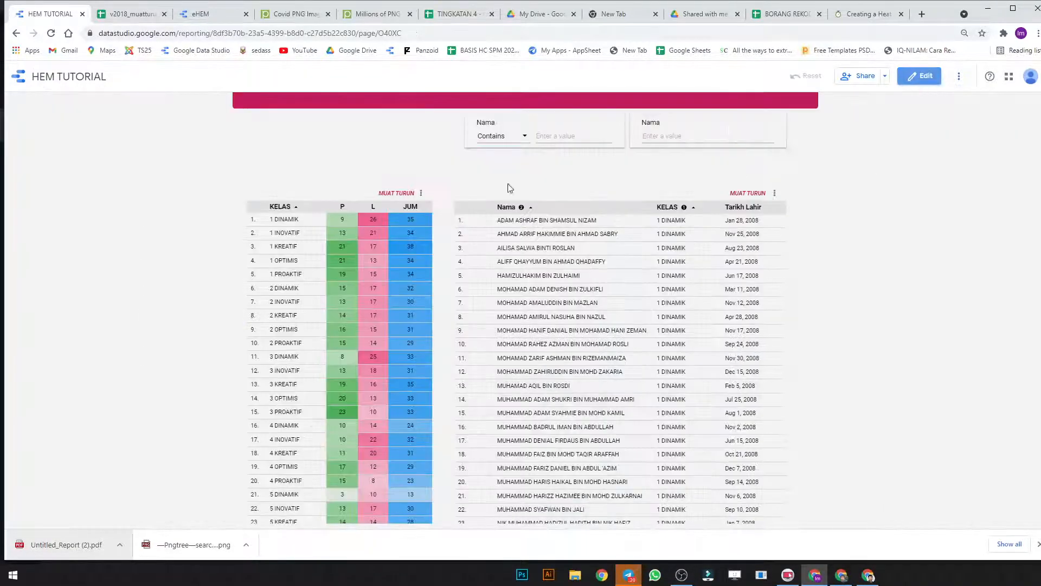
Step: Filter the student table by the 1 OPTIMIS row and review its CSV, CSV (Excel) and Google Sheets export choices without exporting
{"action": "left_click", "coordinate": [300, 317]}
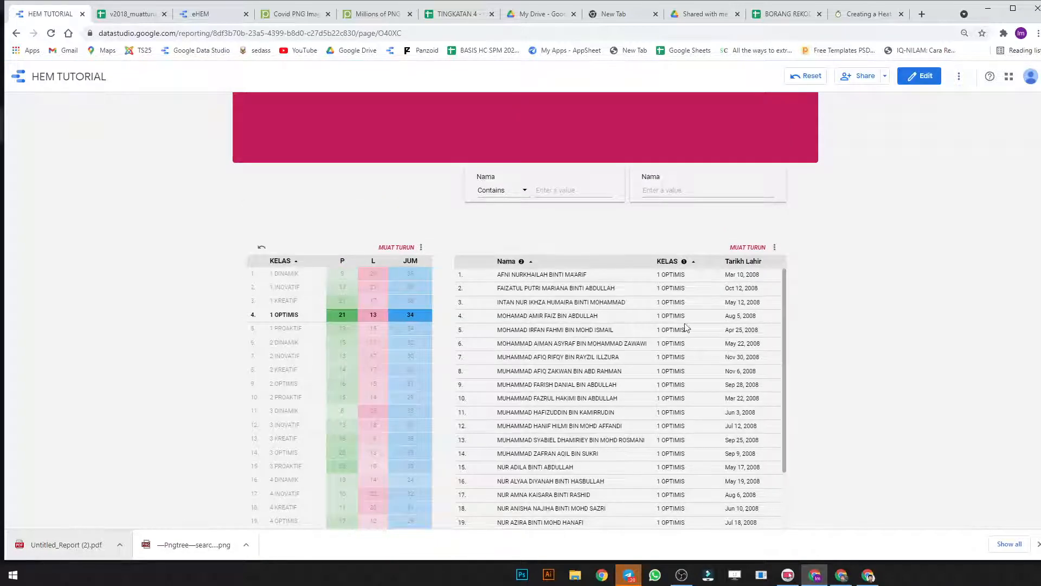
{"action": "left_click", "coordinate": [773, 249]}
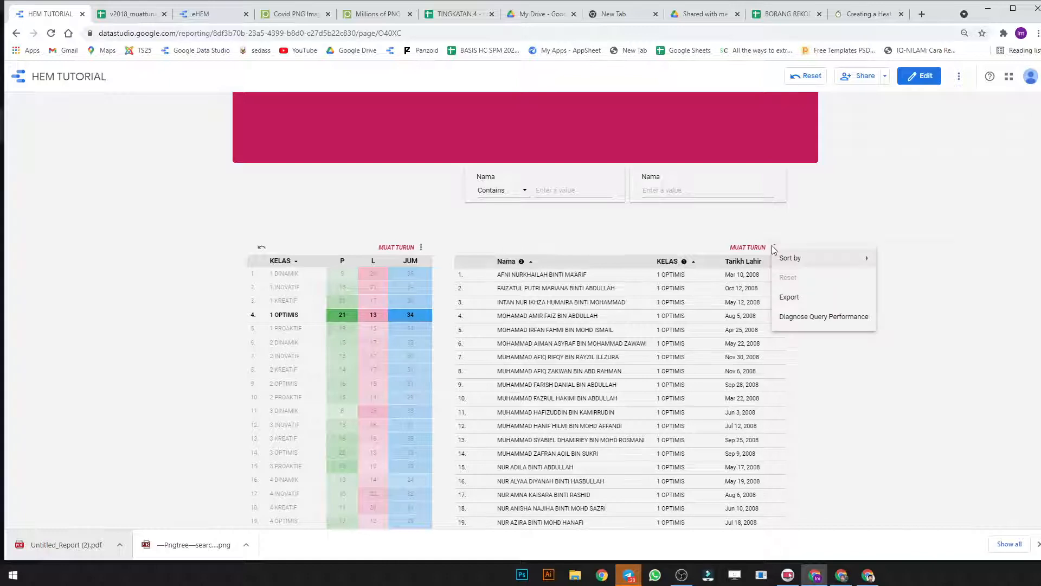
{"action": "left_click", "coordinate": [817, 296]}
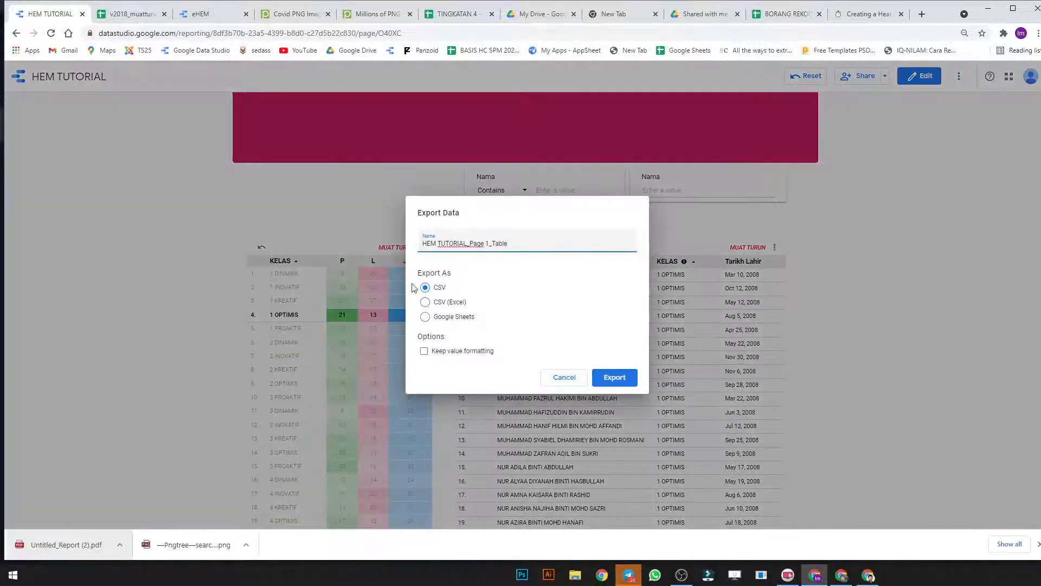
{"action": "left_click", "coordinate": [434, 305]}
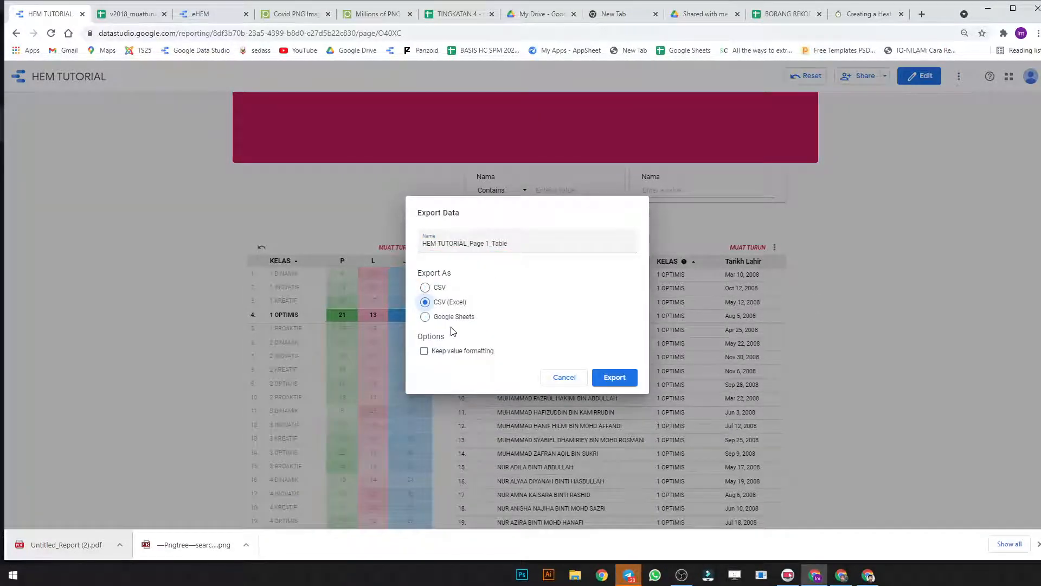
{"action": "left_click", "coordinate": [454, 321]}
{"action": "left_click", "coordinate": [468, 305]}
{"action": "left_click", "coordinate": [552, 378]}
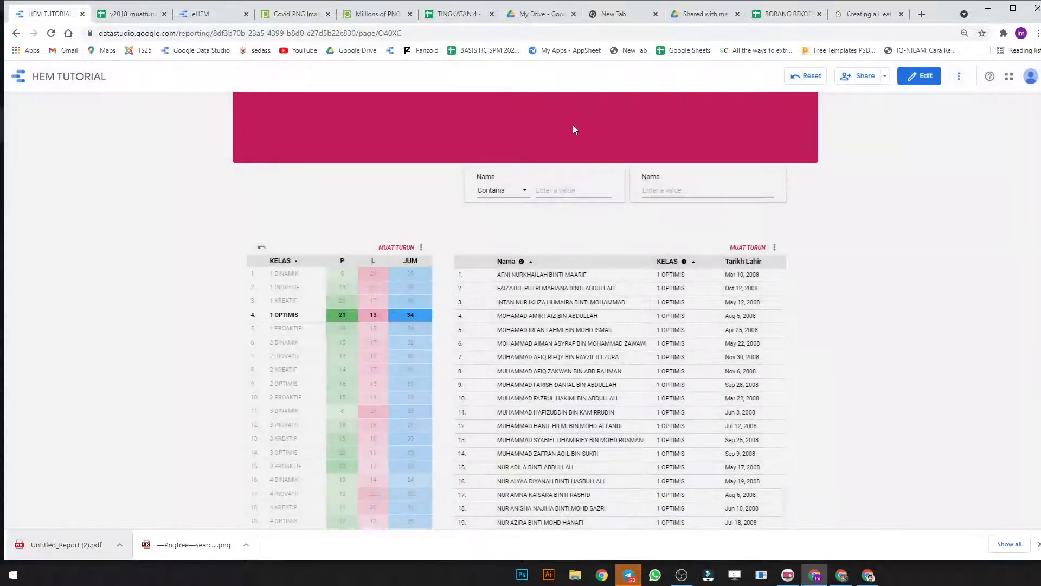
Step: Set the report's link sharing to Anyone with the link can view and save the access change
{"action": "scroll", "coordinate": [720, 278], "scroll_direction": "up", "scroll_amount": 1}
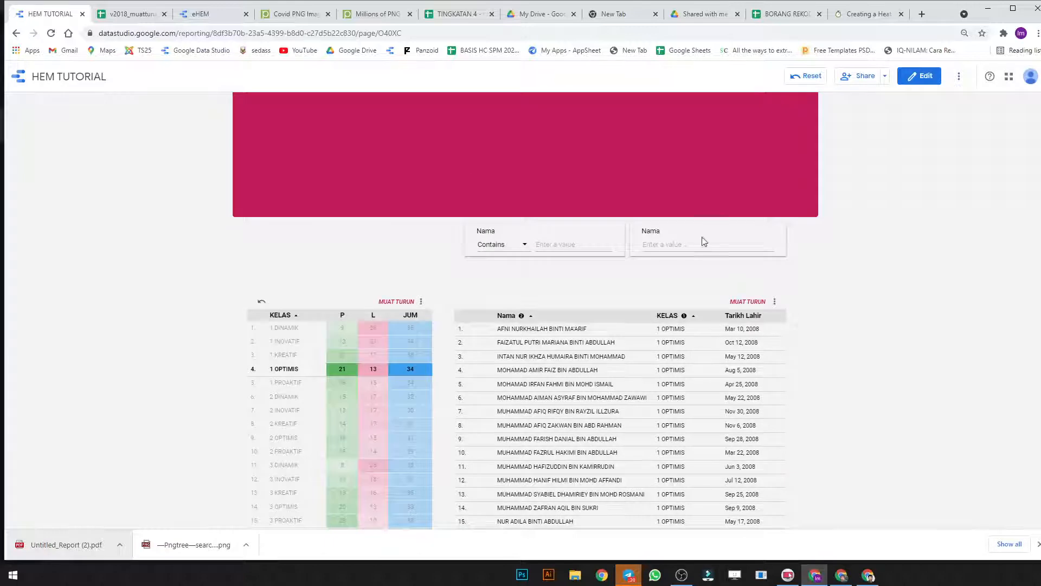
{"action": "scroll", "coordinate": [709, 242], "scroll_direction": "up", "scroll_amount": 2}
{"action": "left_click", "coordinate": [863, 76]}
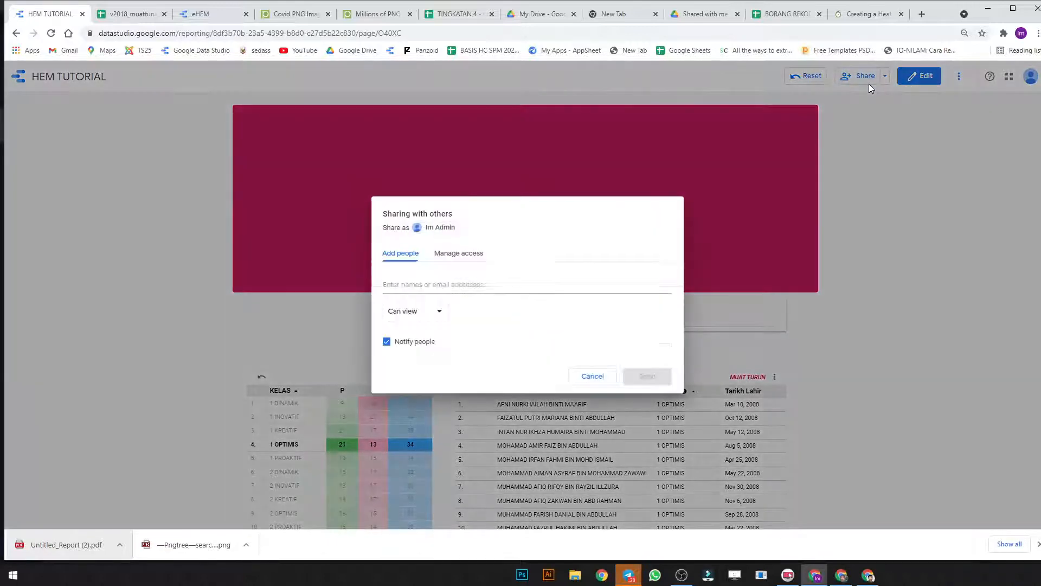
{"action": "left_click", "coordinate": [453, 252]}
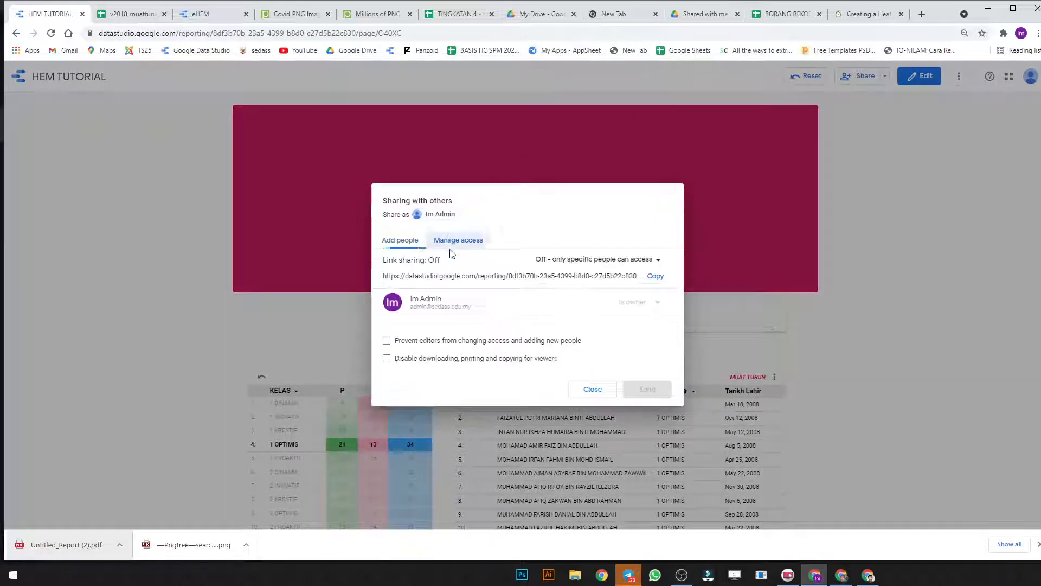
{"action": "left_click_drag", "start_coordinate": [387, 260], "coordinate": [440, 264]}
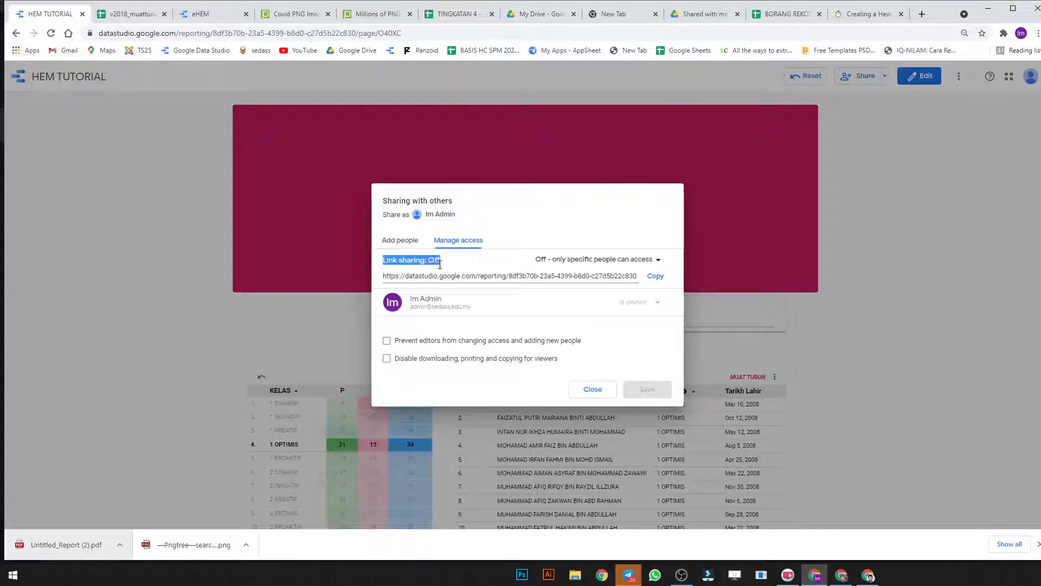
{"action": "left_click", "coordinate": [569, 259]}
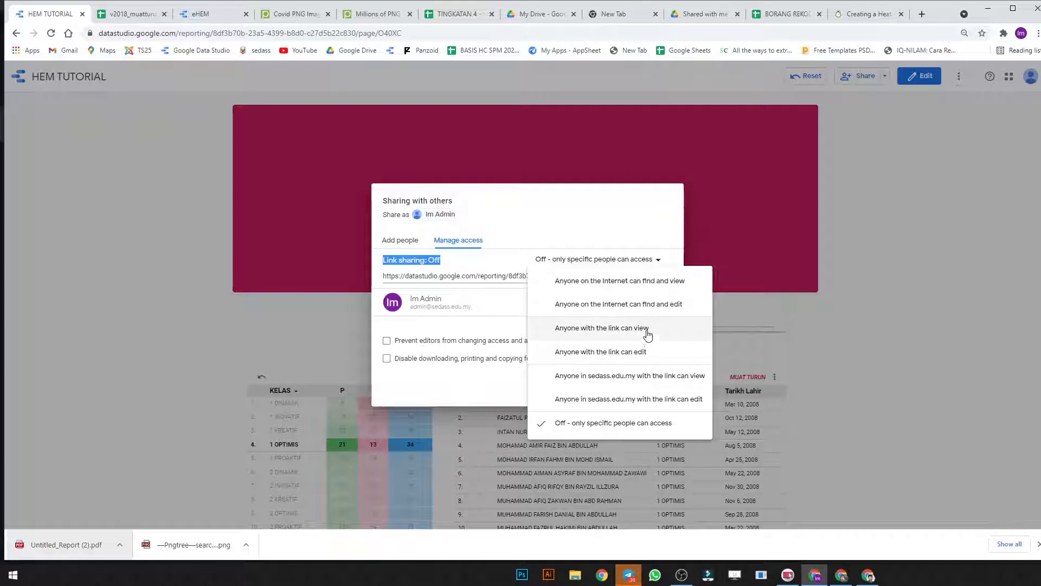
{"action": "left_click", "coordinate": [589, 329]}
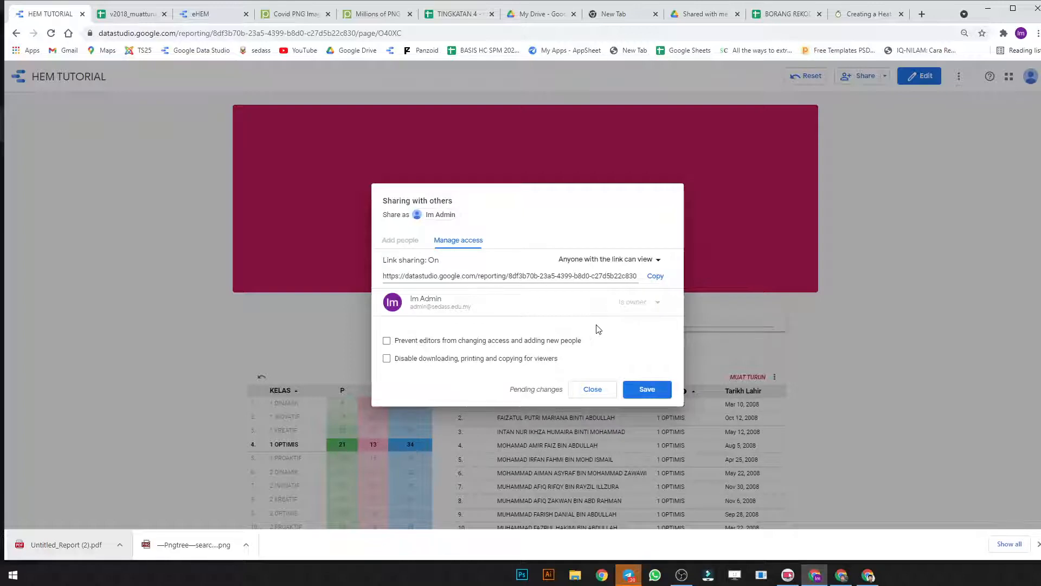
{"action": "left_click", "coordinate": [647, 389]}
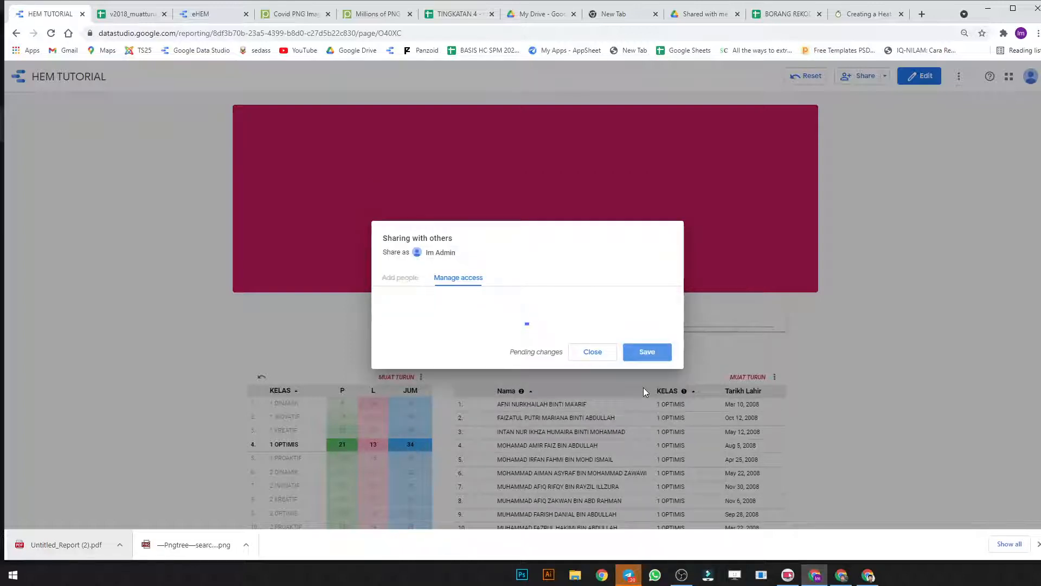
{"action": "left_click", "coordinate": [606, 389]}
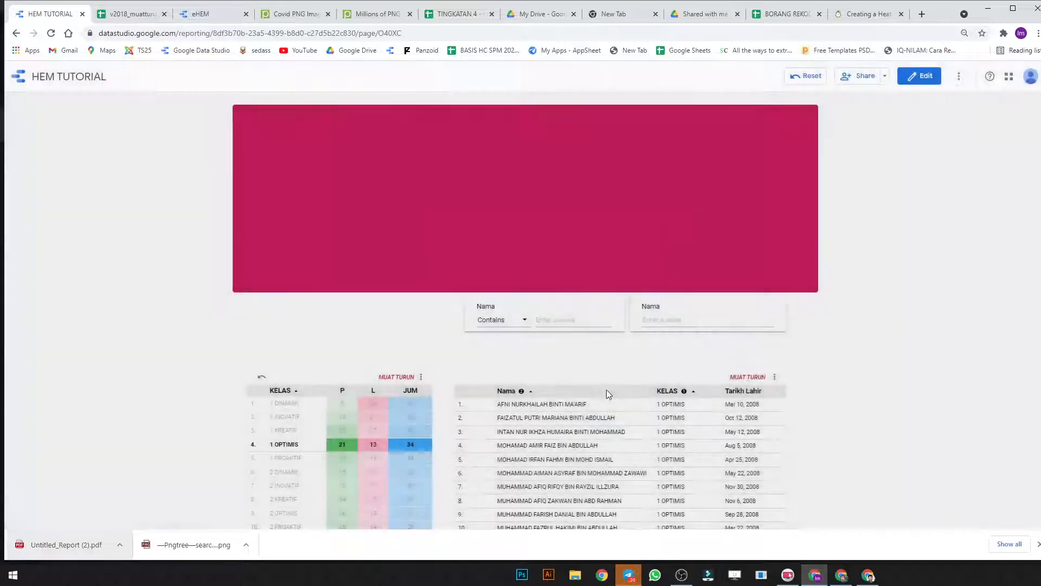
Step: Get the report's shareable link, select its full address and close the link dialog
{"action": "left_click", "coordinate": [885, 76]}
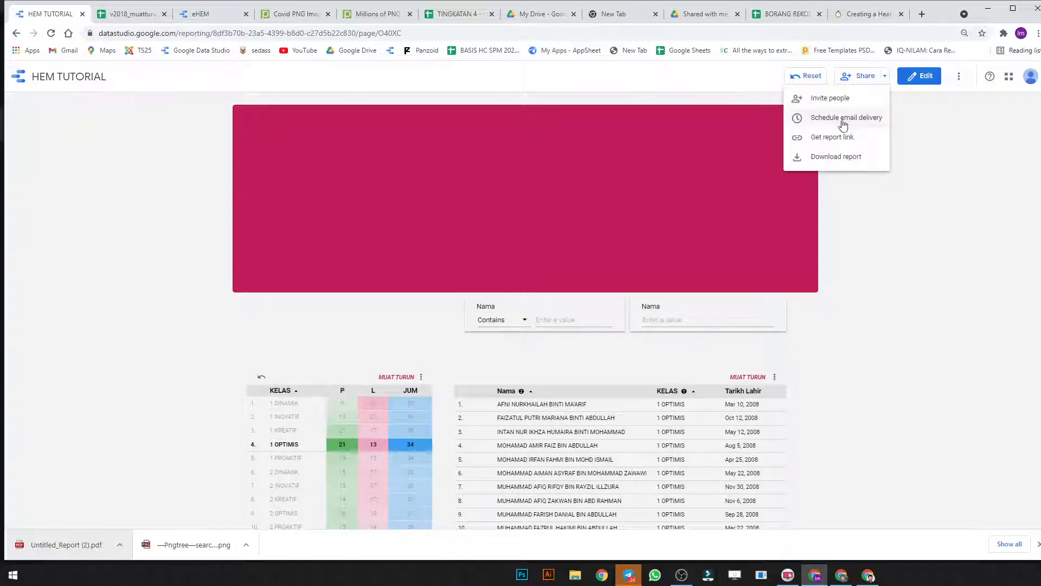
{"action": "left_click", "coordinate": [833, 136]}
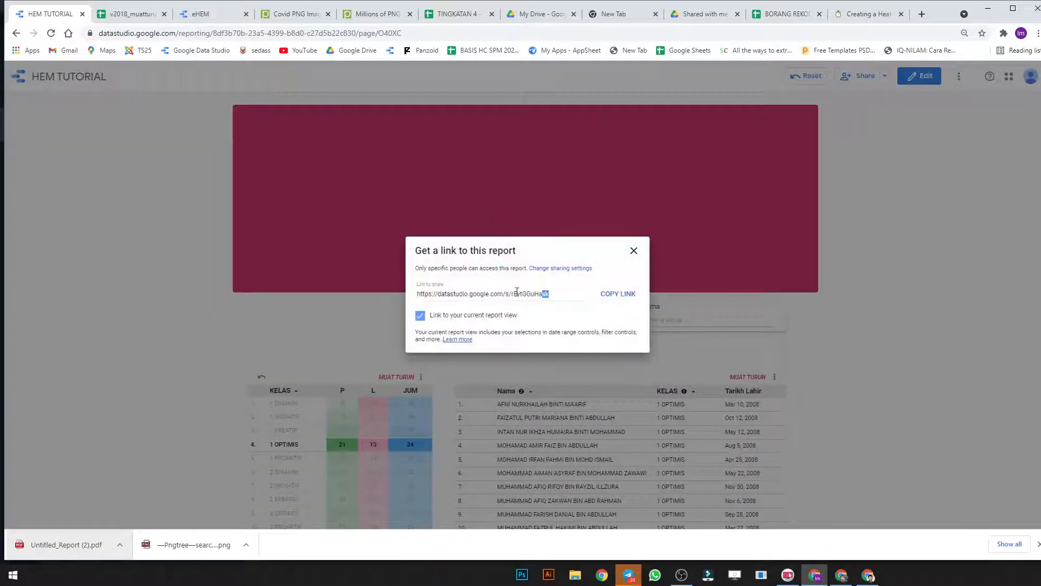
{"action": "left_click_drag", "start_coordinate": [517, 292], "coordinate": [239, 330]}
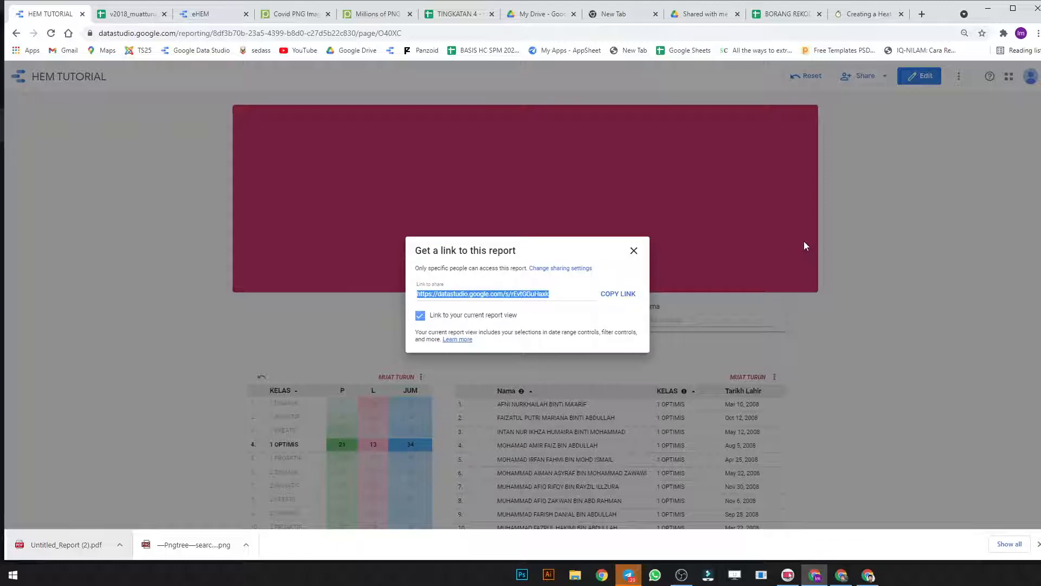
{"action": "left_click", "coordinate": [634, 250]}
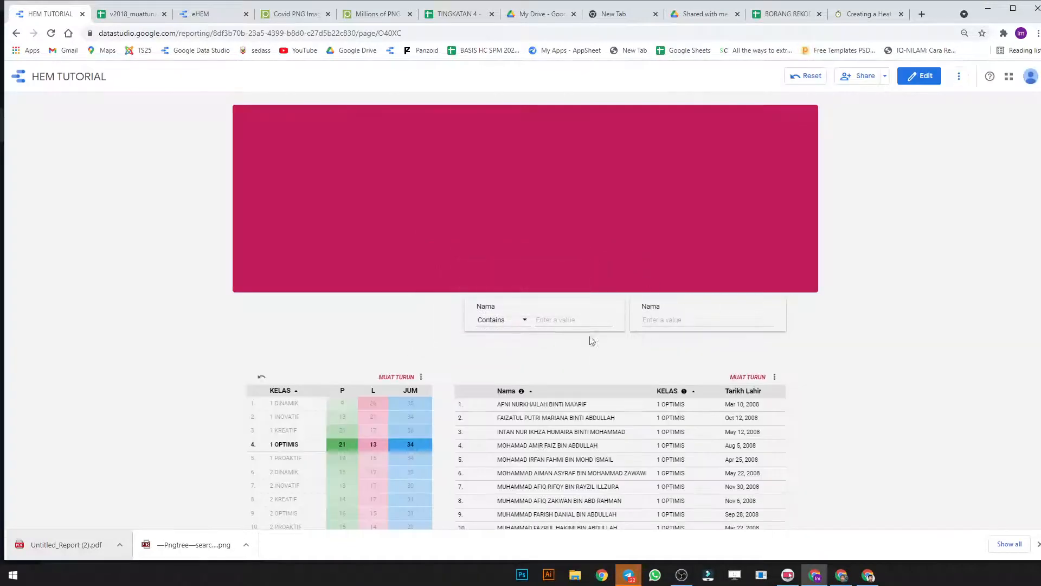
Step: Filter the student table by the 2 INOVATIF row, look through the listed students and check the table's export option
{"action": "scroll", "coordinate": [706, 372], "scroll_direction": "down", "scroll_amount": 2}
{"action": "scroll", "coordinate": [877, 326], "scroll_direction": "up", "scroll_amount": 1}
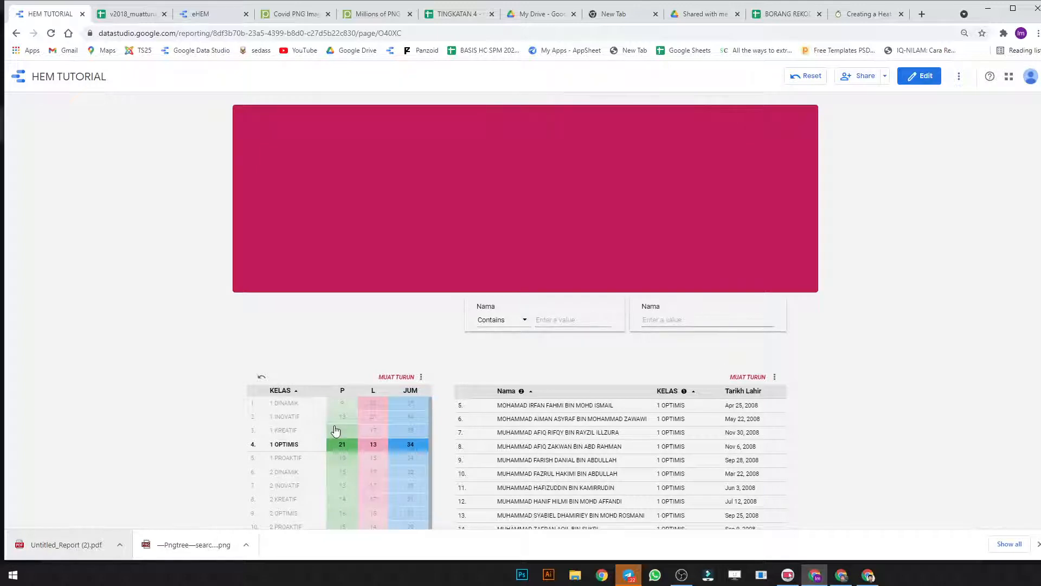
{"action": "left_click", "coordinate": [393, 430]}
{"action": "left_click", "coordinate": [337, 484]}
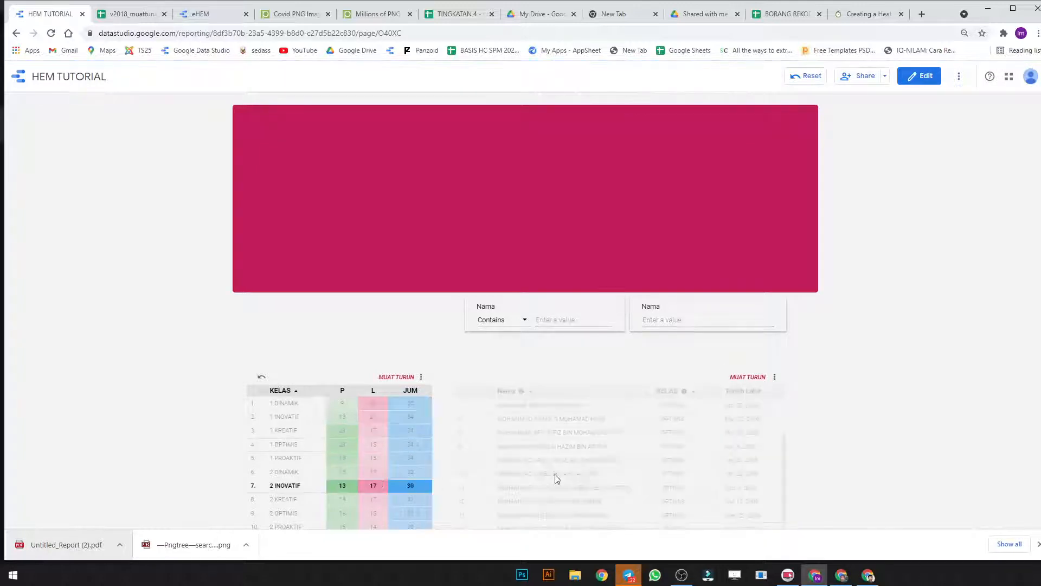
{"action": "left_click", "coordinate": [775, 377]}
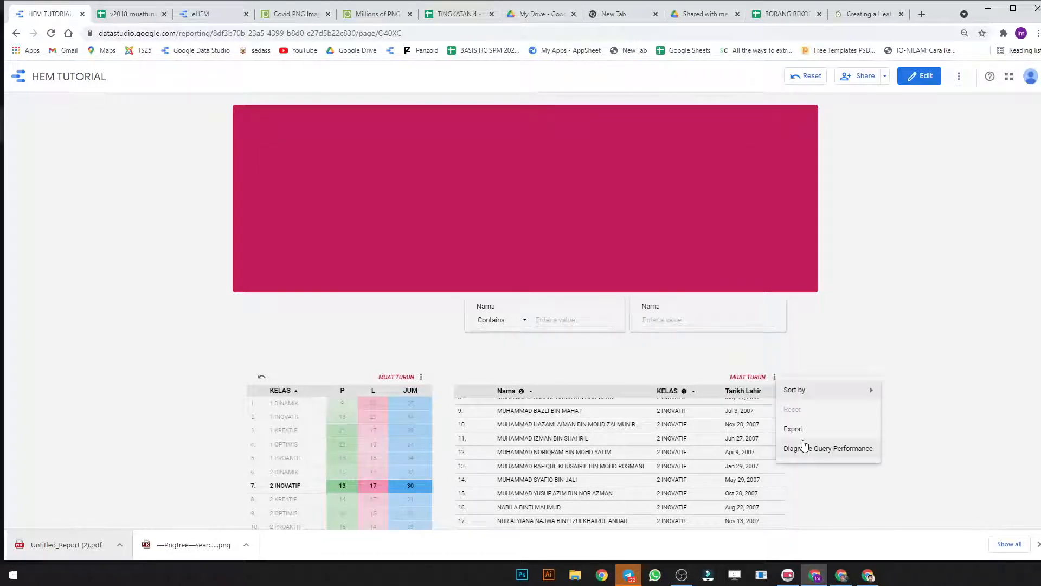
{"action": "left_click", "coordinate": [945, 389]}
{"action": "scroll", "coordinate": [658, 477], "scroll_direction": "up", "scroll_amount": 3}
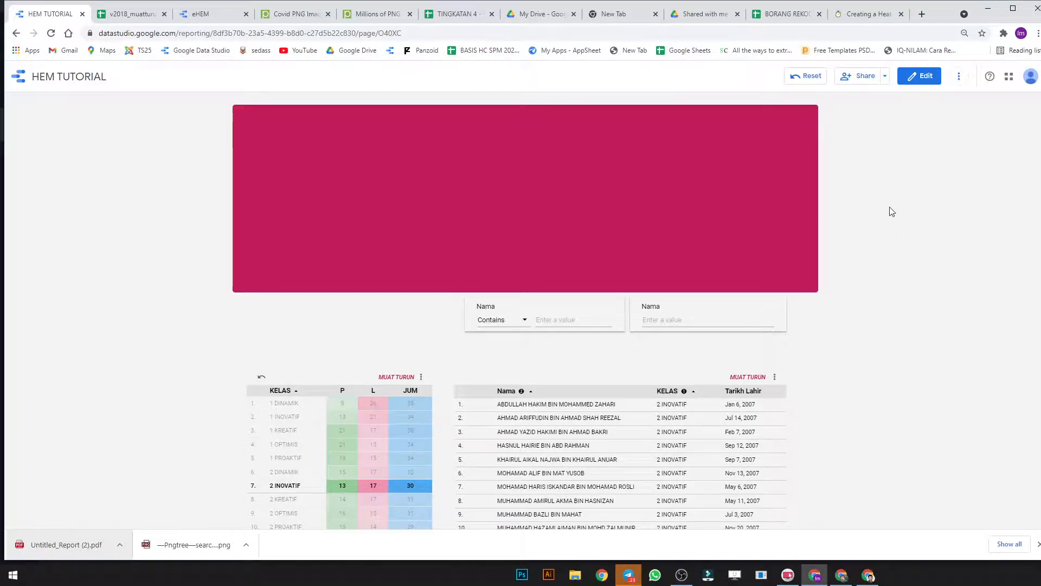
Step: Return the report to edit mode
{"action": "left_click", "coordinate": [928, 85]}
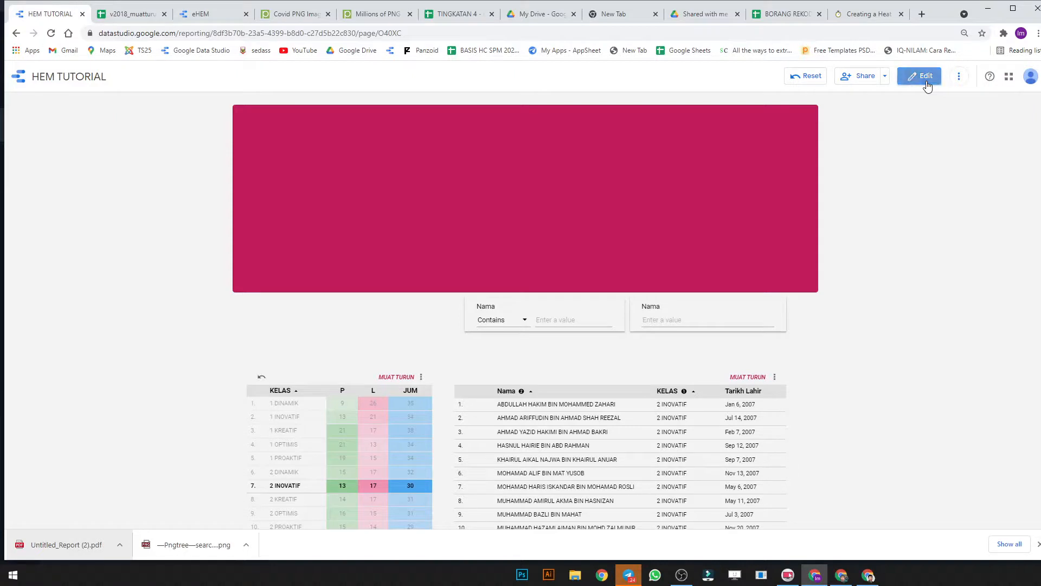